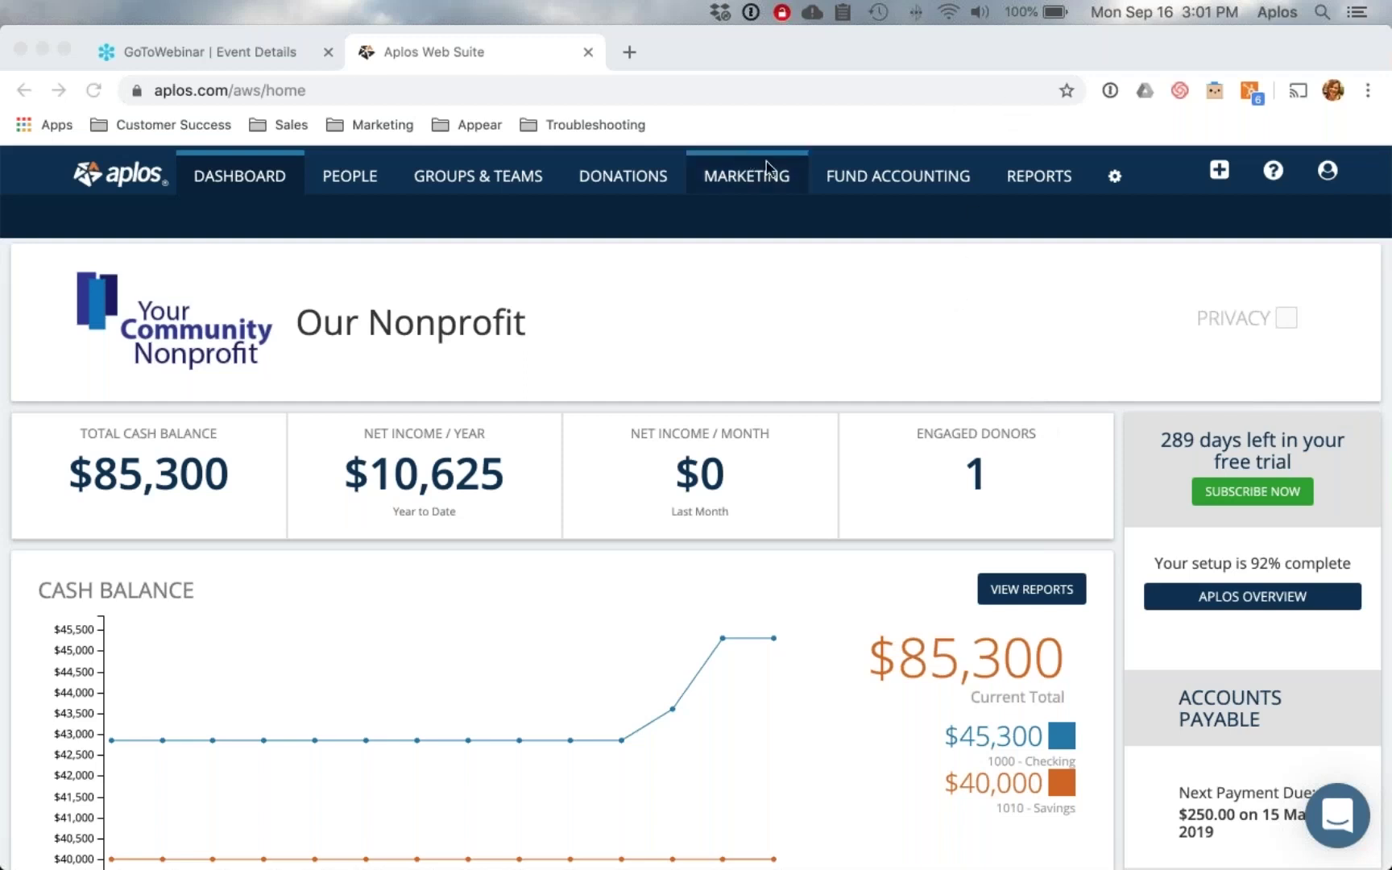
# Step: Open the chart of accounts from the fund accounting area
pyautogui.click(734, 58)
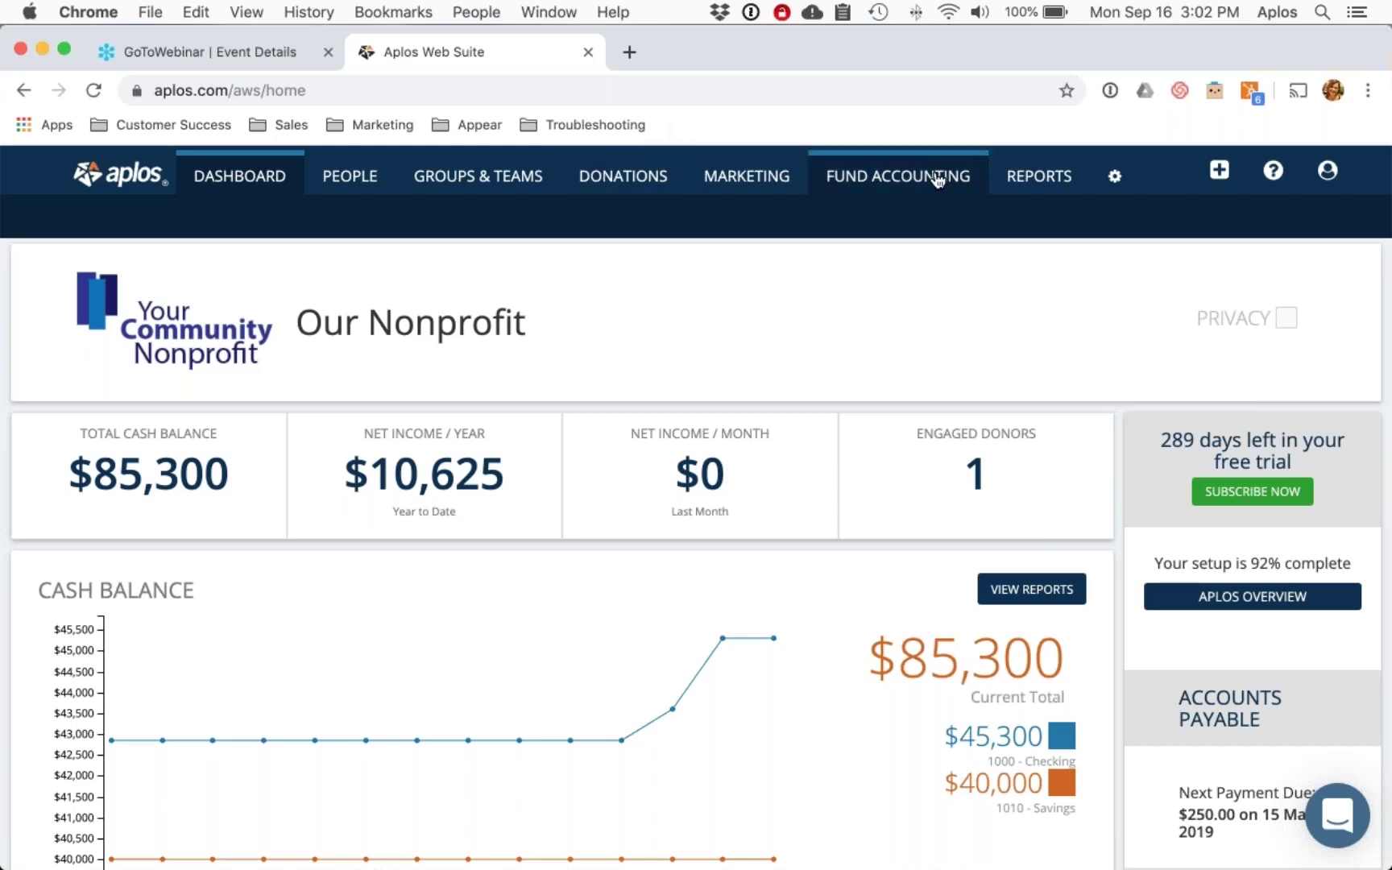
pyautogui.moveTo(935, 176)
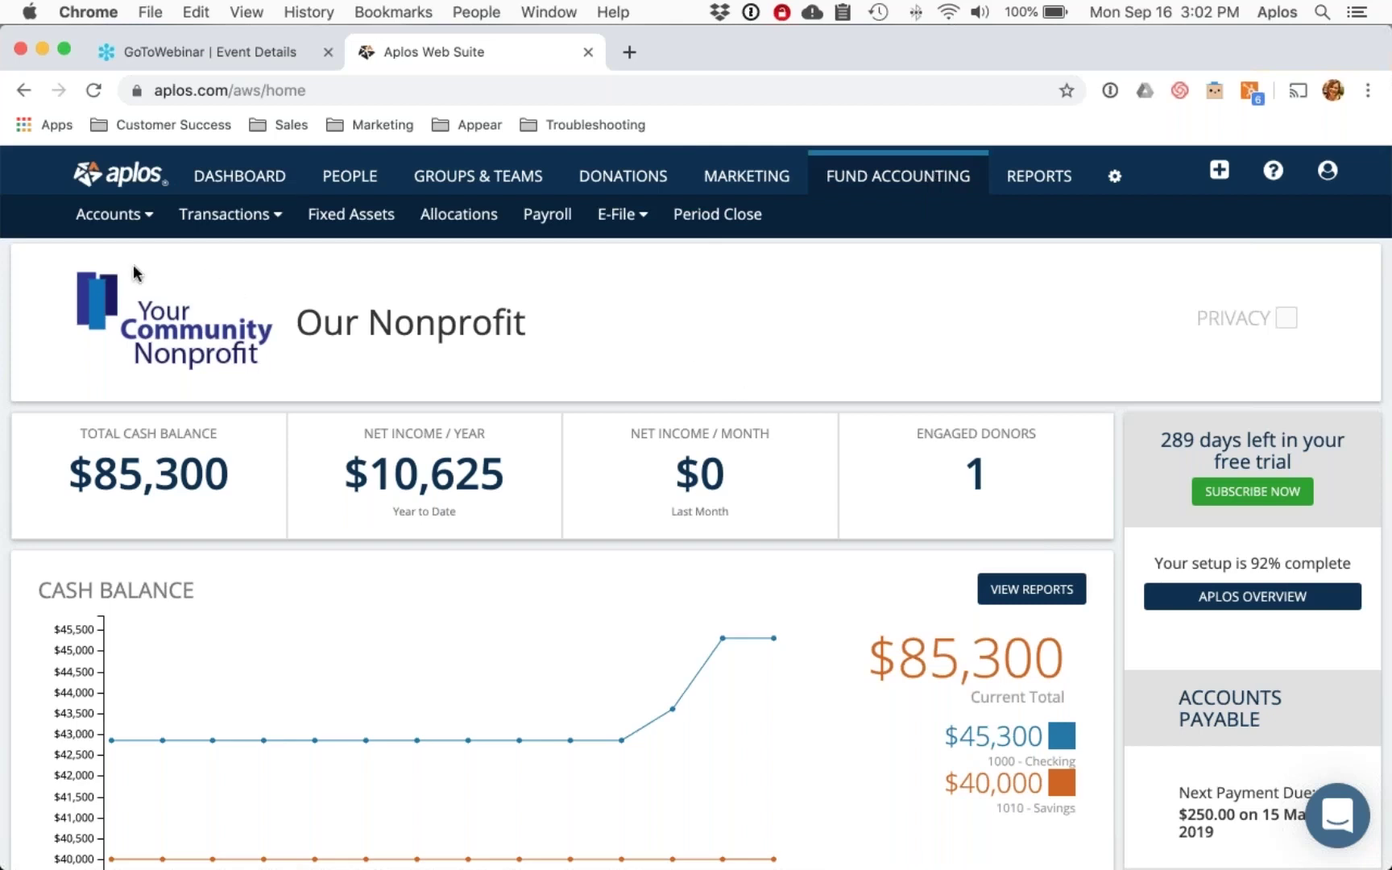
pyautogui.click(139, 229)
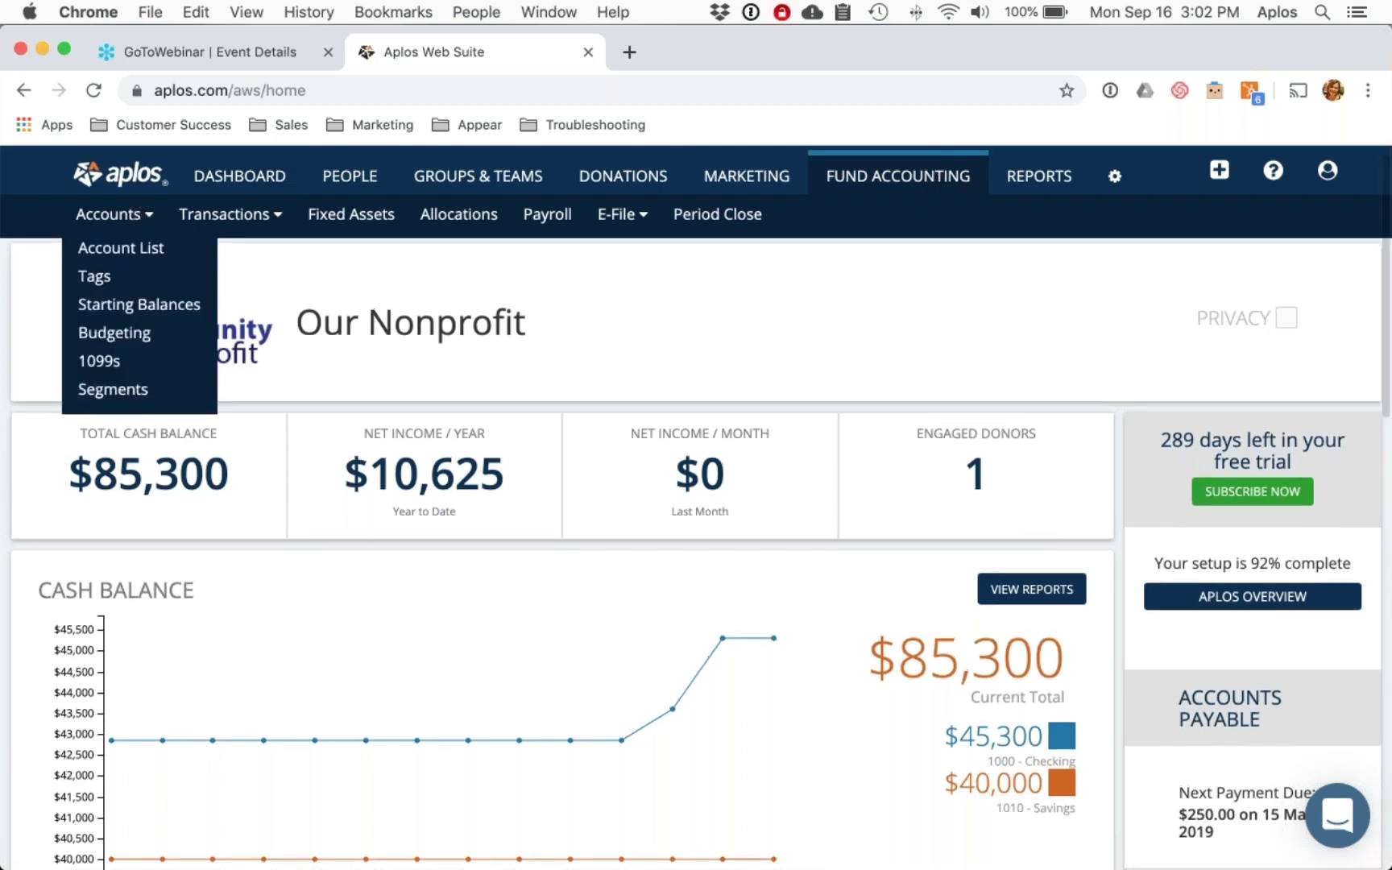
pyautogui.click(115, 255)
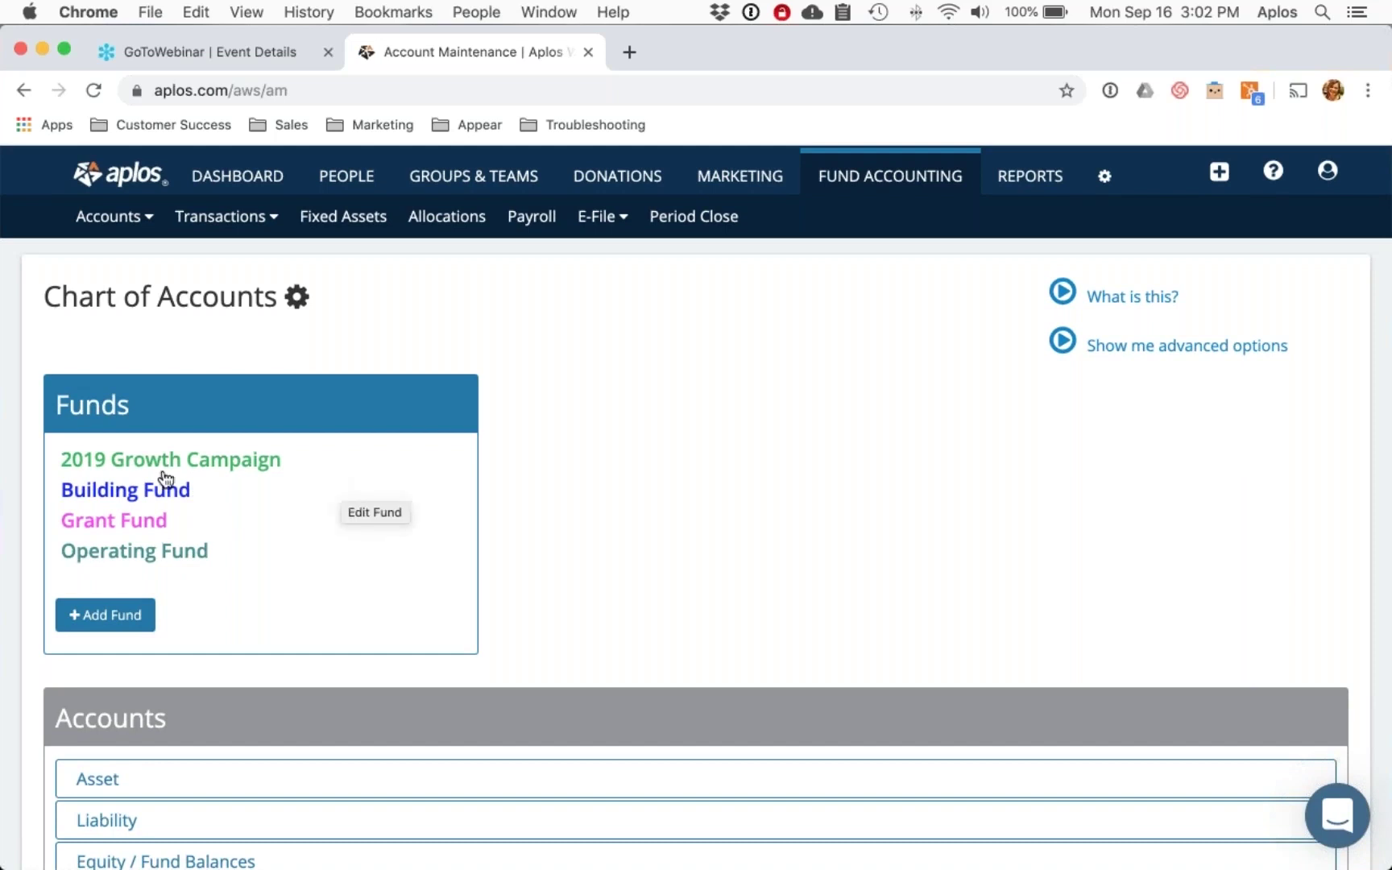
# Step: Expand the Equity / Fund Balances accounts and review the unrestricted and restricted net asset groups
pyautogui.scroll(-3, 653, 503)
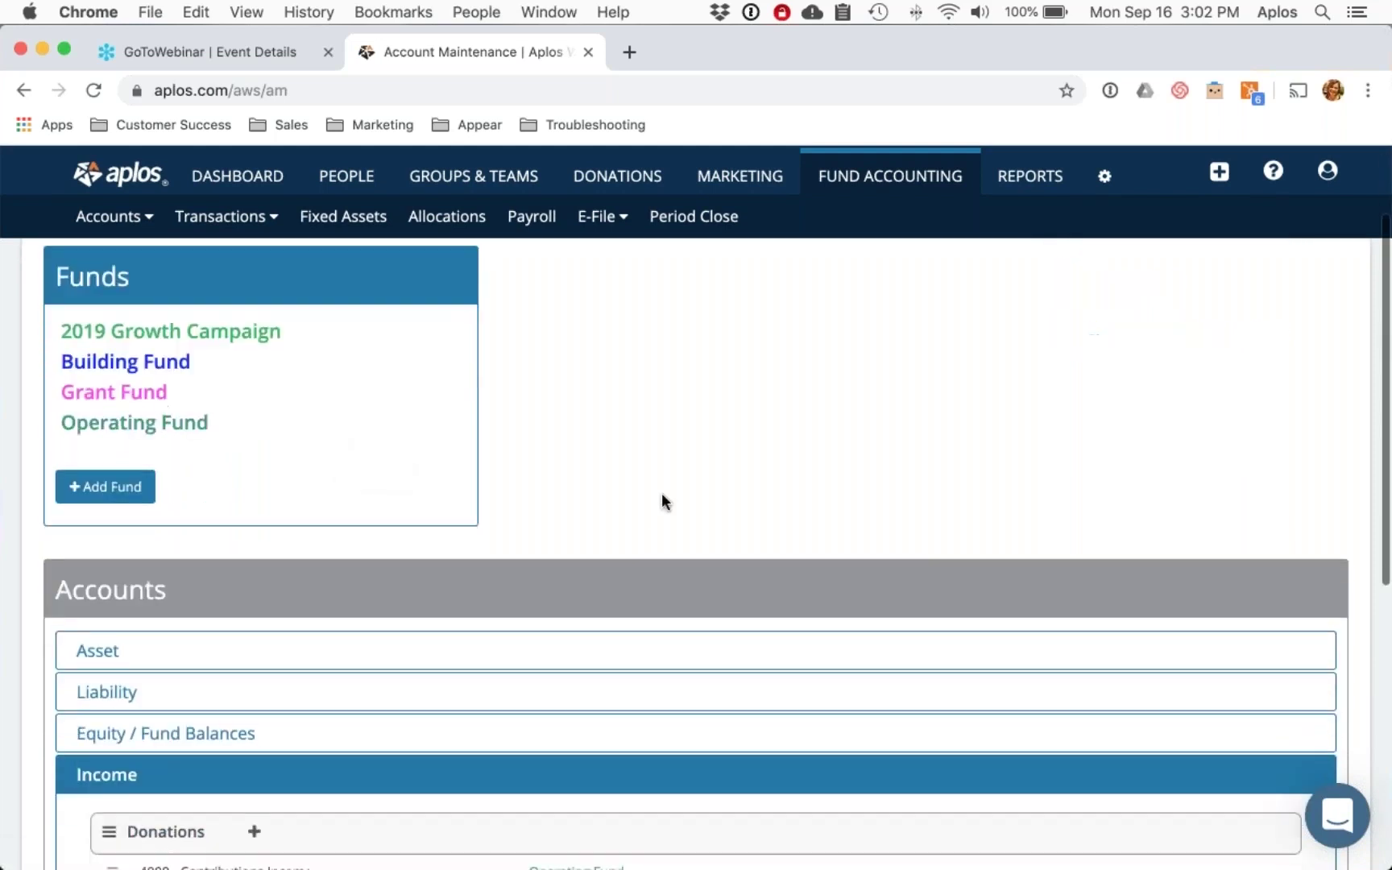
pyautogui.click(107, 735)
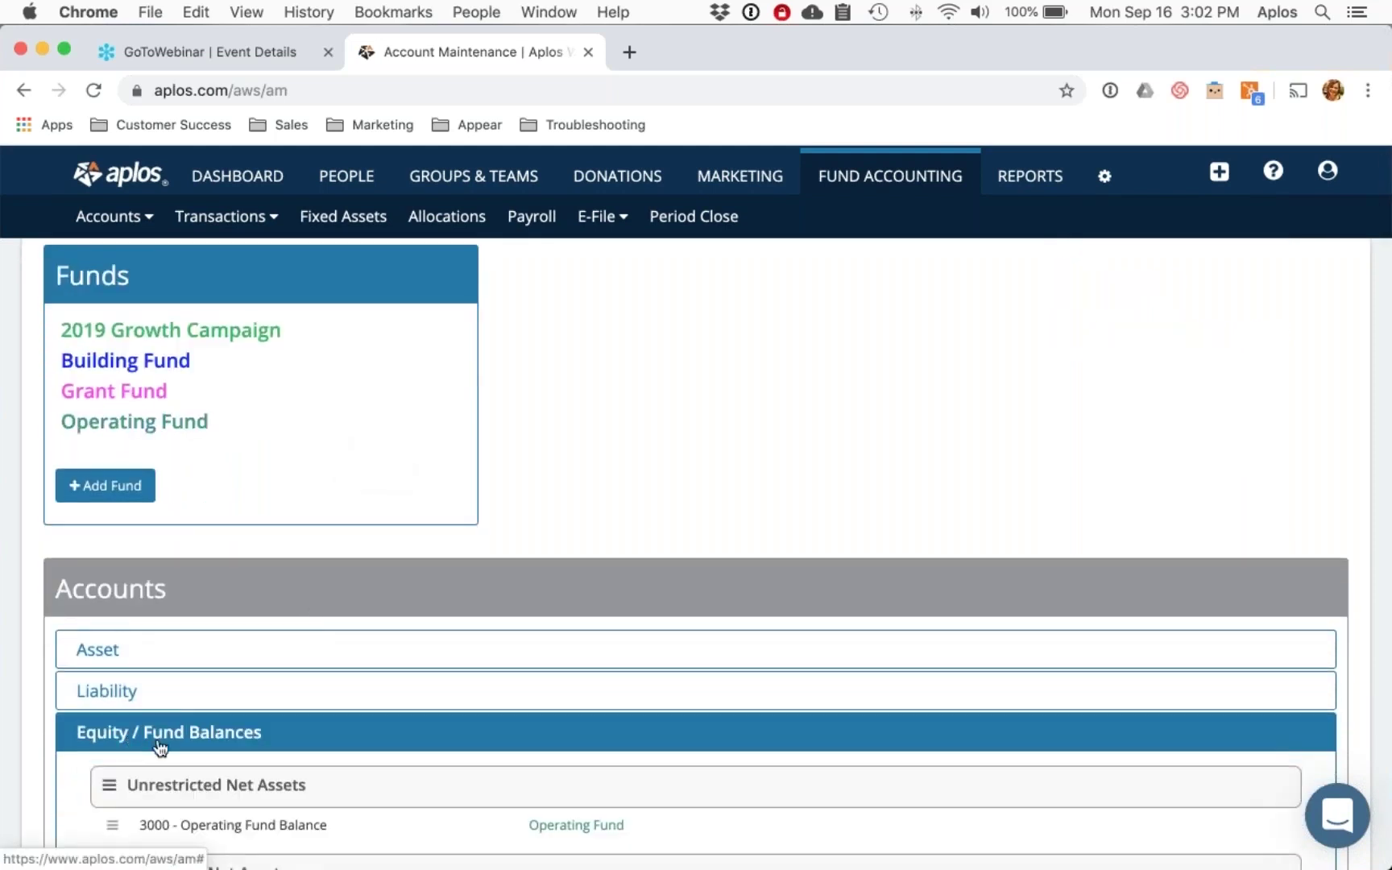
pyautogui.scroll(-3, 372, 600)
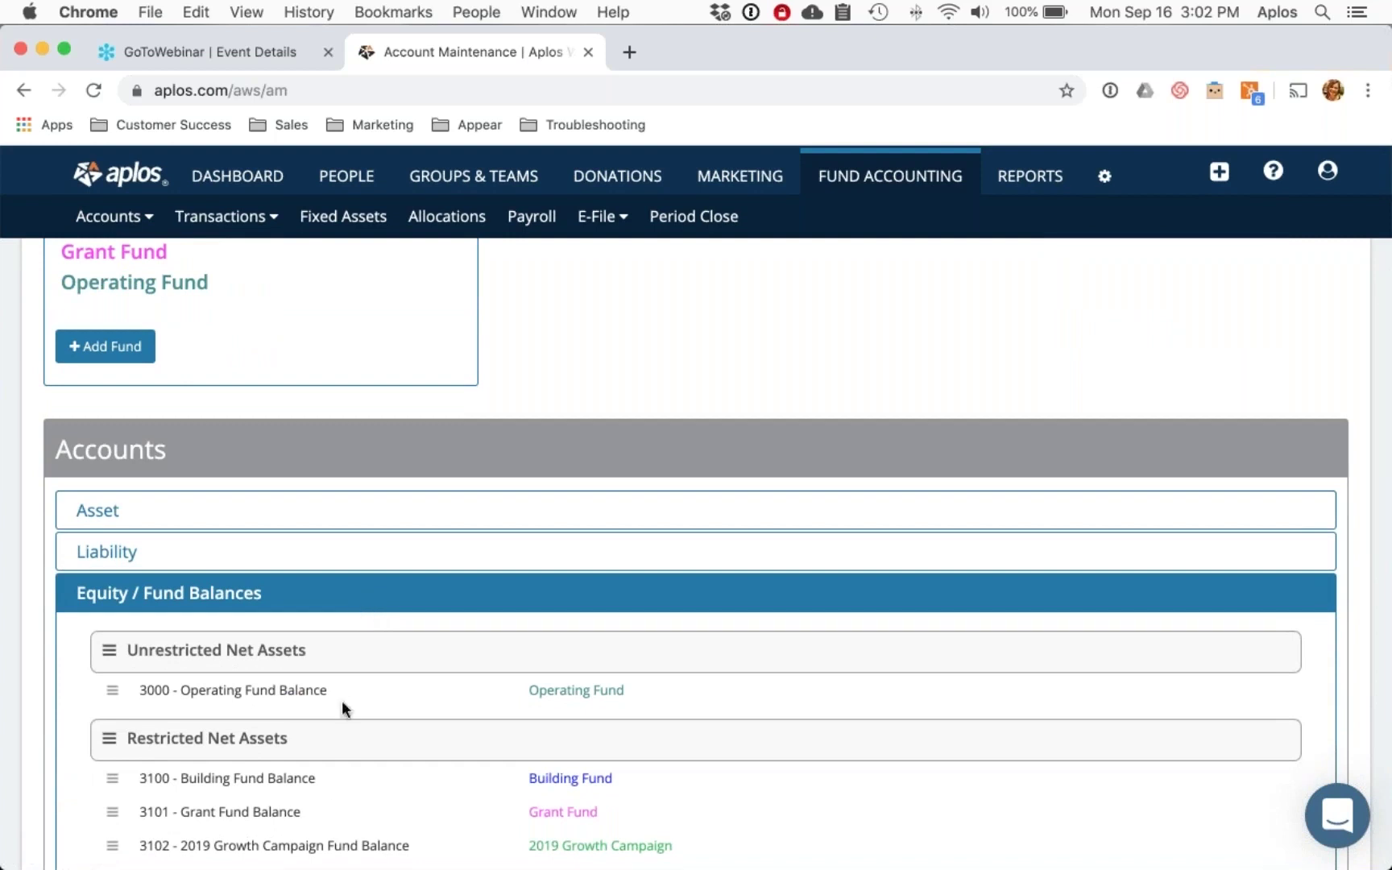
pyautogui.scroll(4, 364, 789)
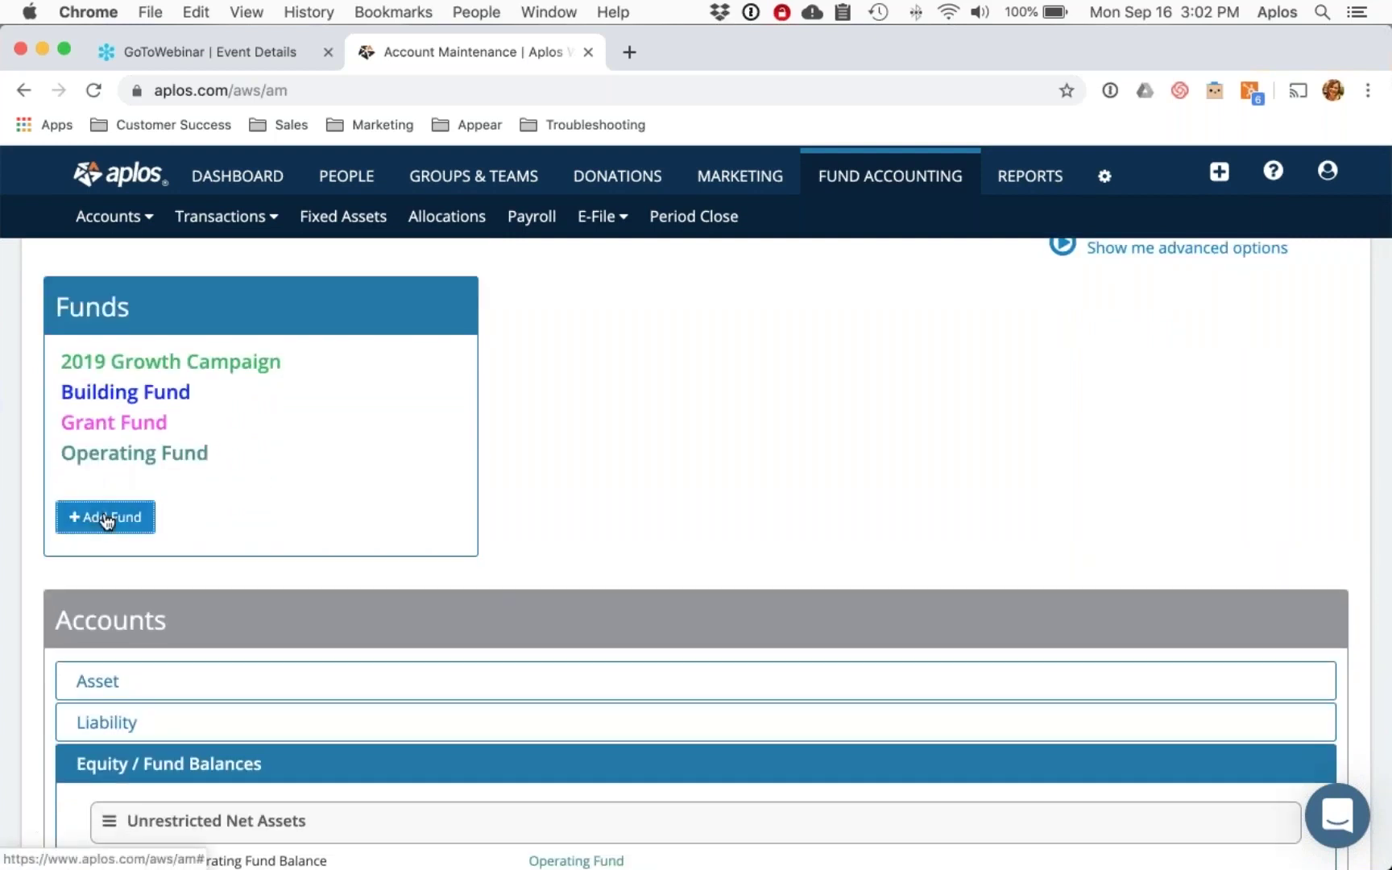
# Step: Open the form for adding a fund and examine how existing fund balances are grouped under net assets
pyautogui.click(109, 516)
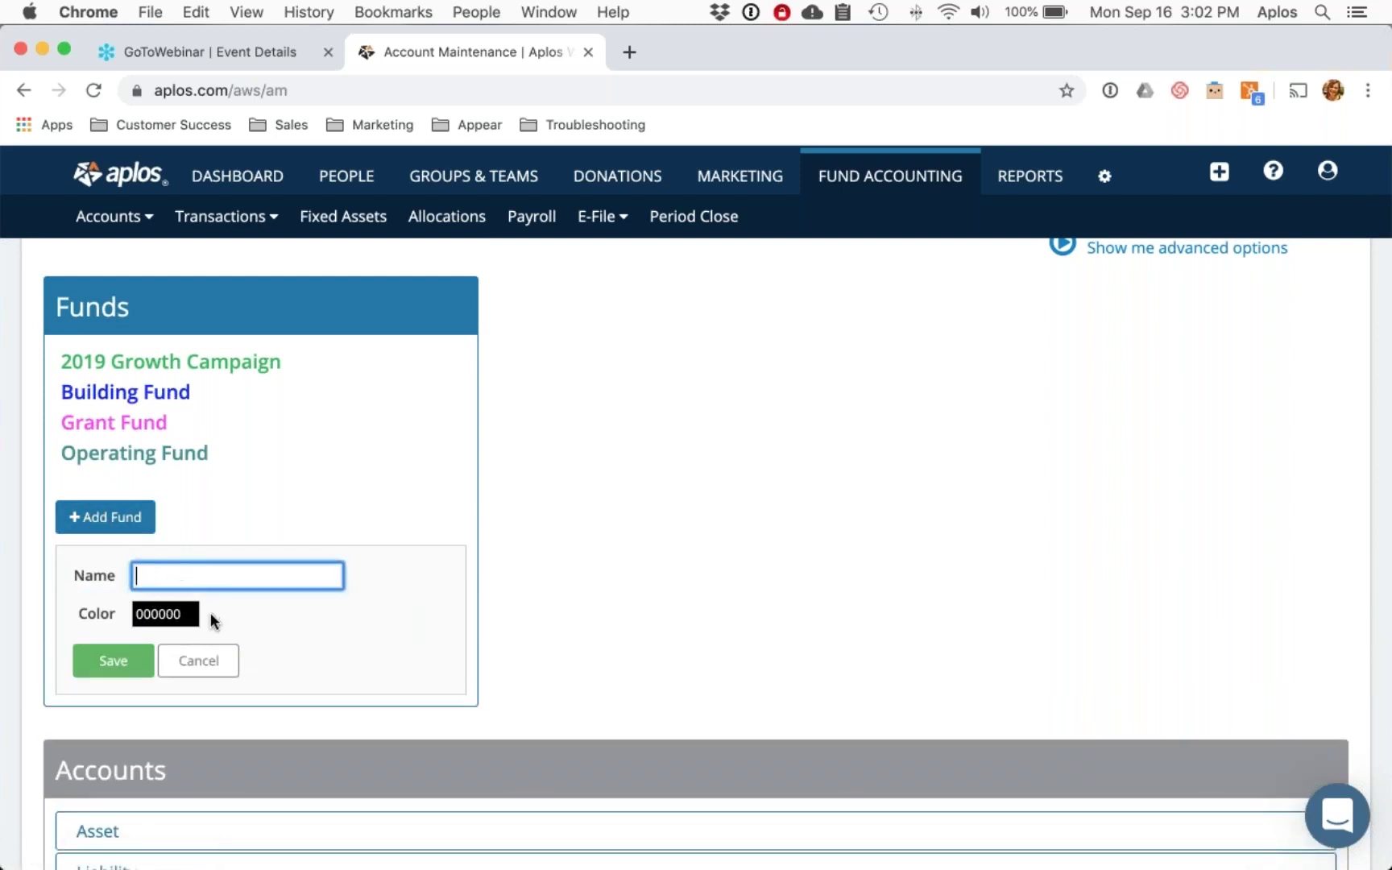
pyautogui.scroll(-2, 489, 567)
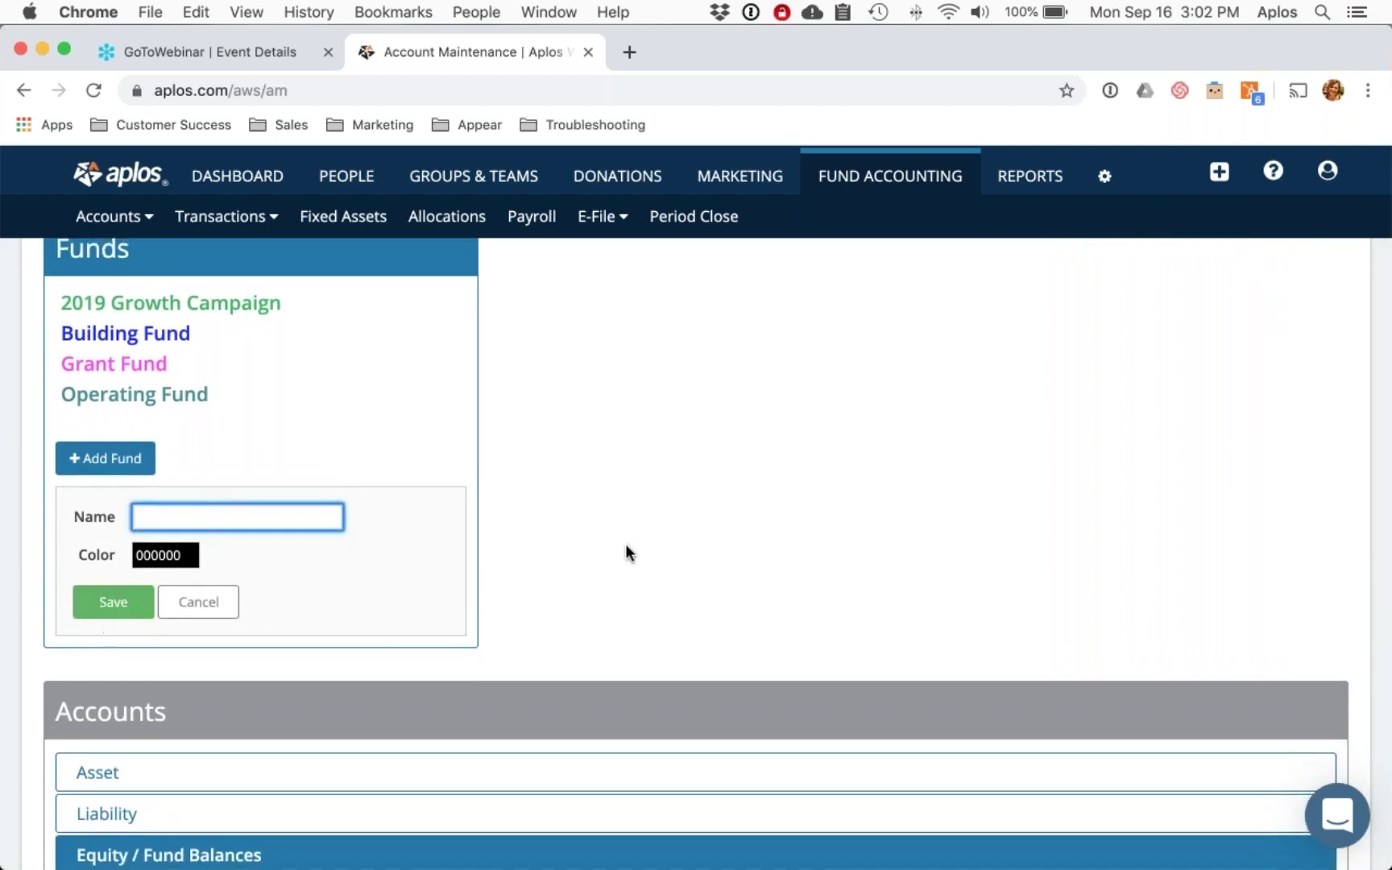
pyautogui.scroll(-4, 625, 544)
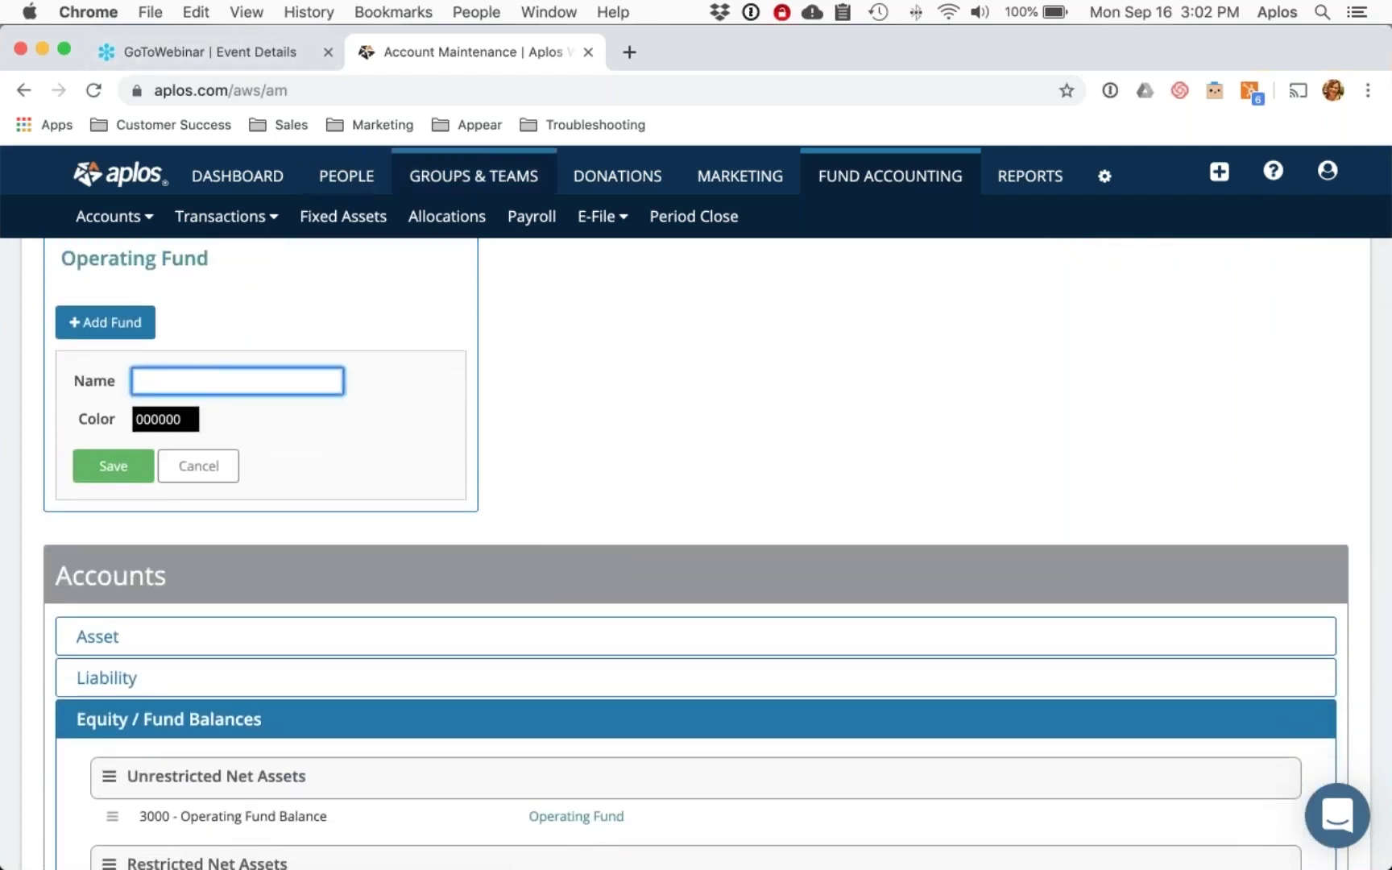
pyautogui.scroll(-5, 714, 377)
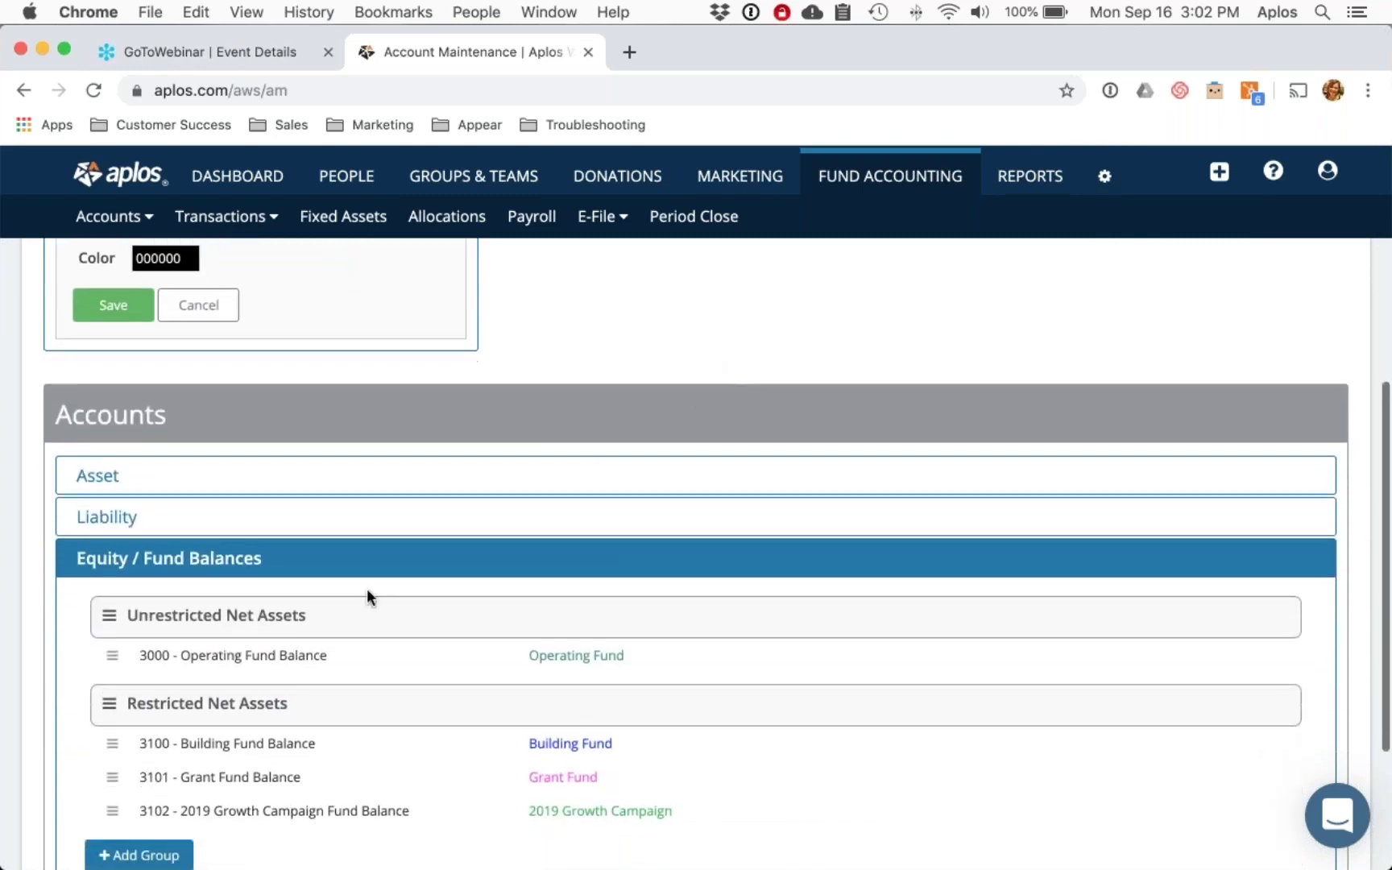
pyautogui.scroll(-3, 341, 599)
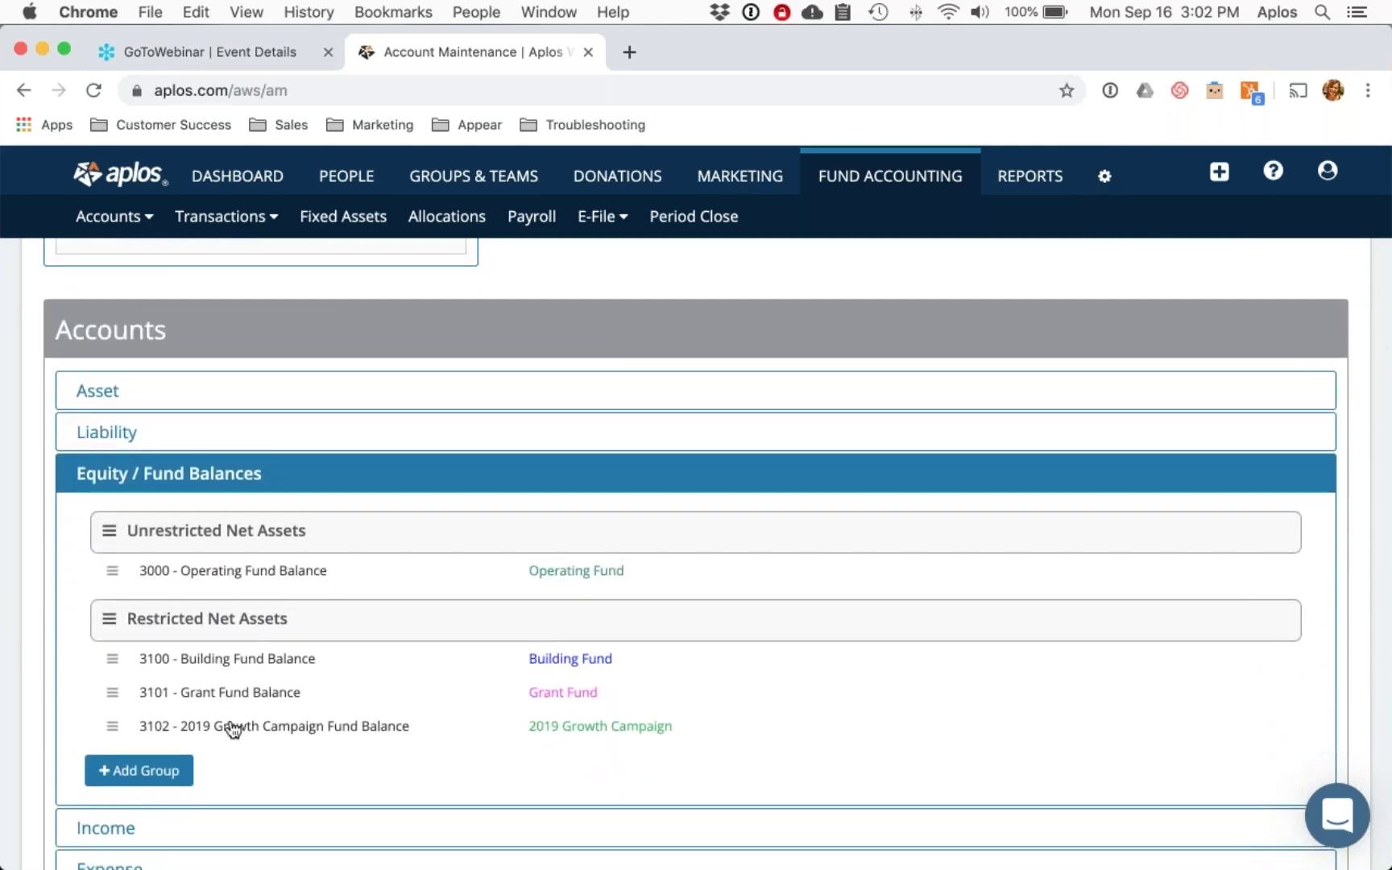
# Step: Try to move the 2019 Growth Campaign fund balance account from Restricted Net Assets to Unrestricted Net Assets
pyautogui.moveTo(112, 725); pyautogui.dragTo(112, 590)
pyautogui.scroll(1, 484, 548)
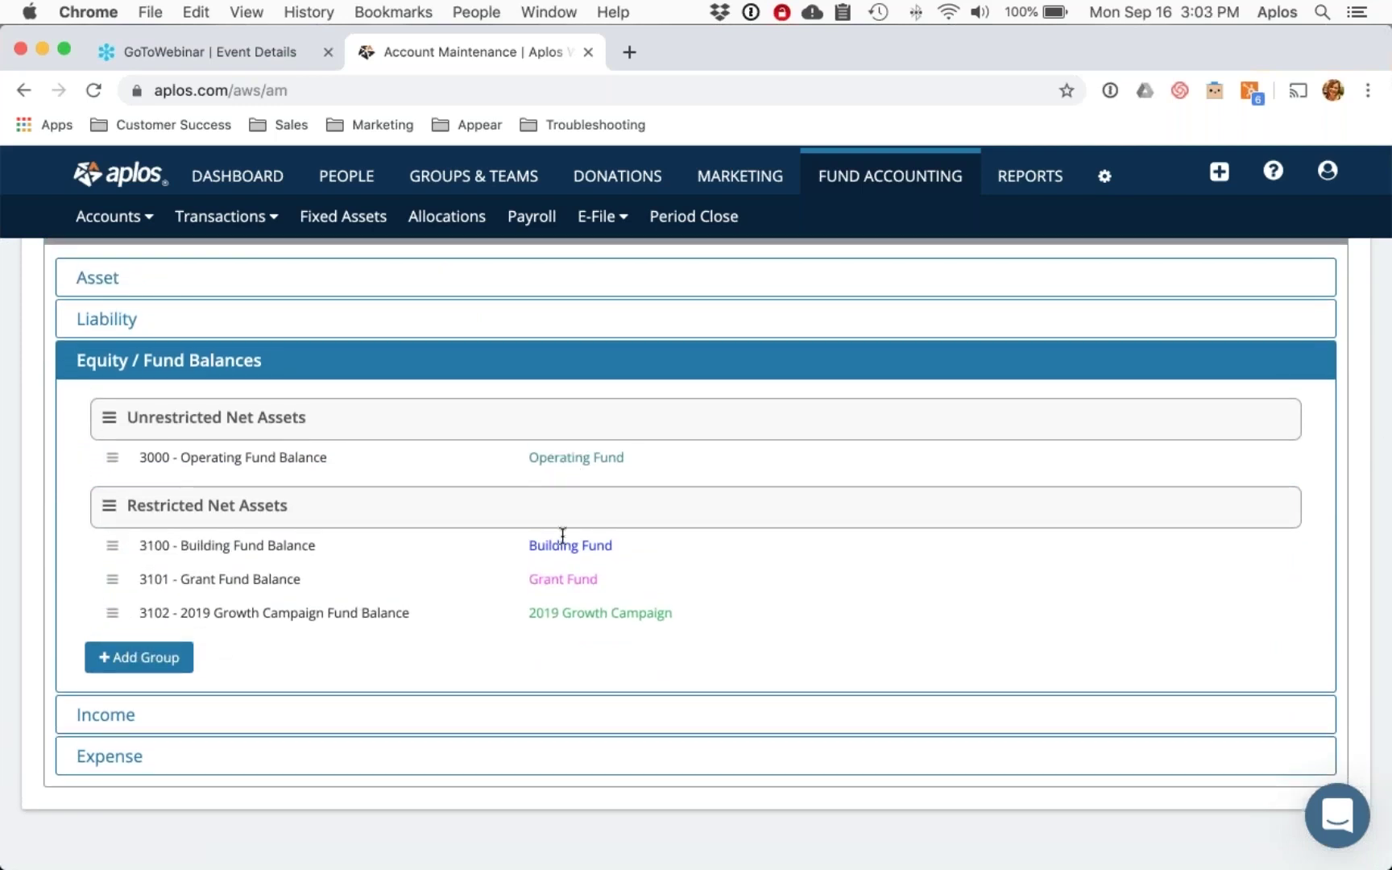
pyautogui.scroll(3, 575, 620)
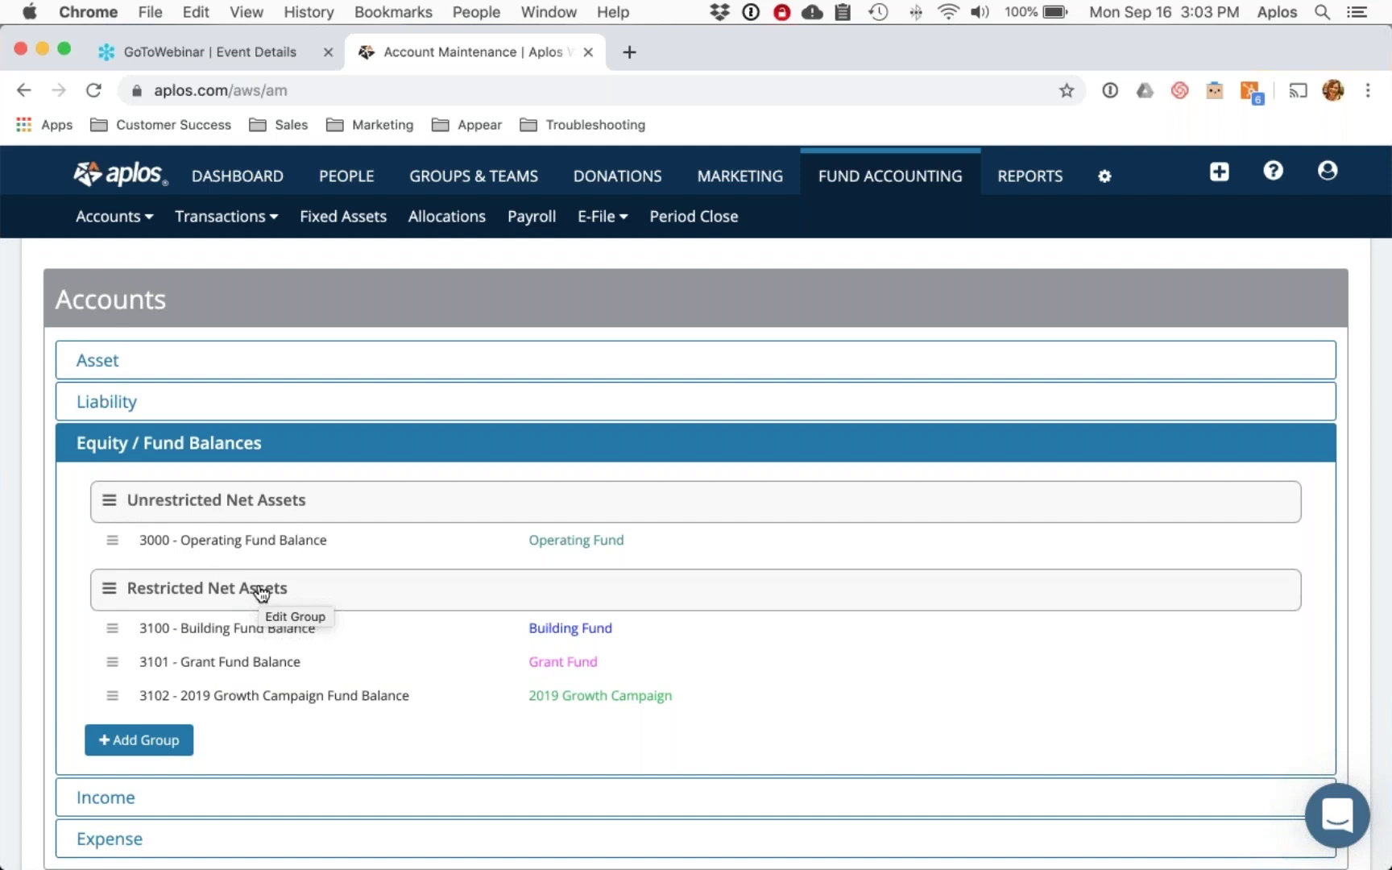
# Step: Expand the Asset accounts, open a new account form in the Cash group and view its account type choices
pyautogui.click(105, 360)
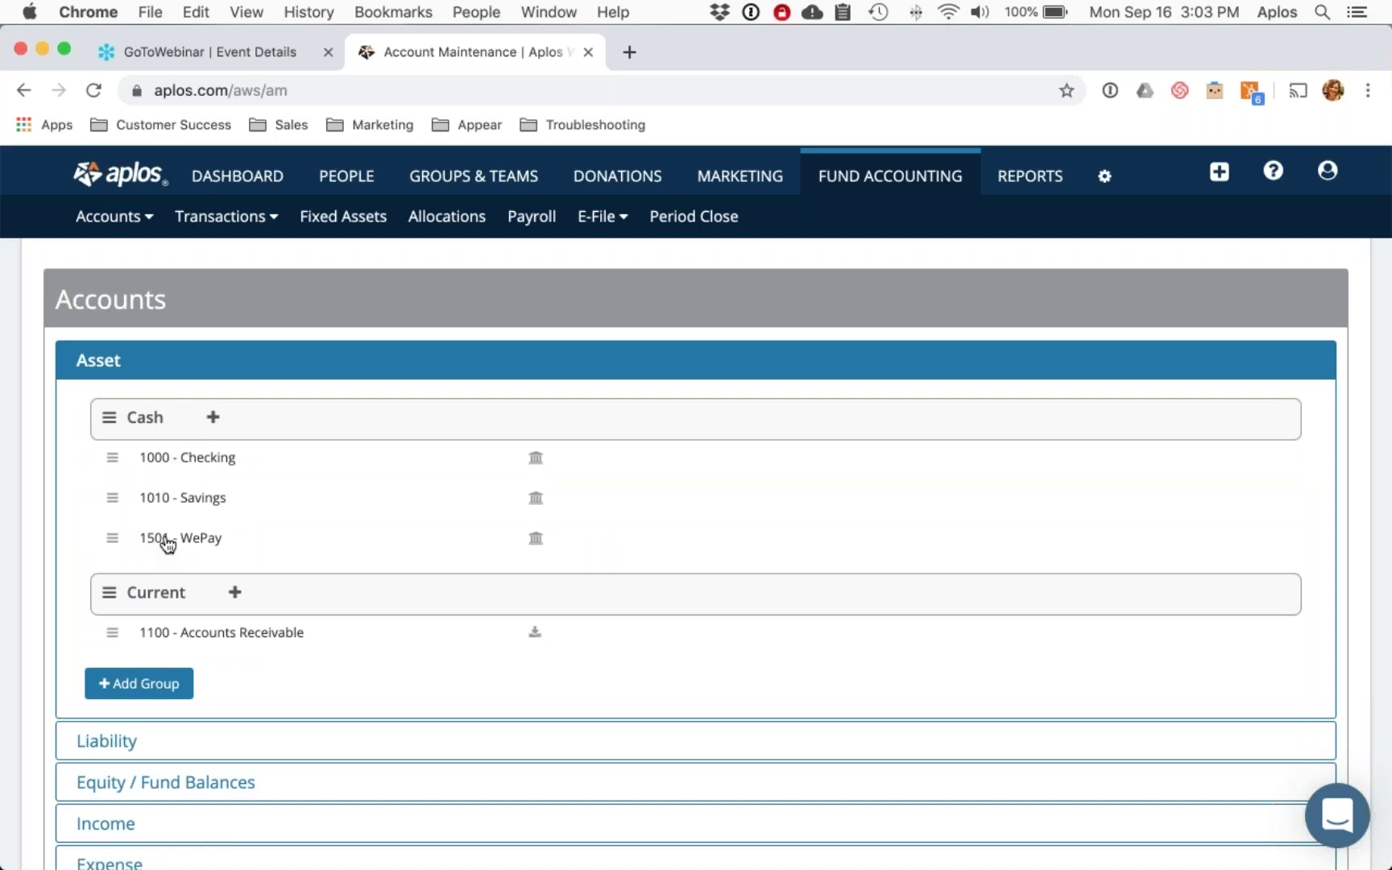
pyautogui.scroll(-3, 205, 366)
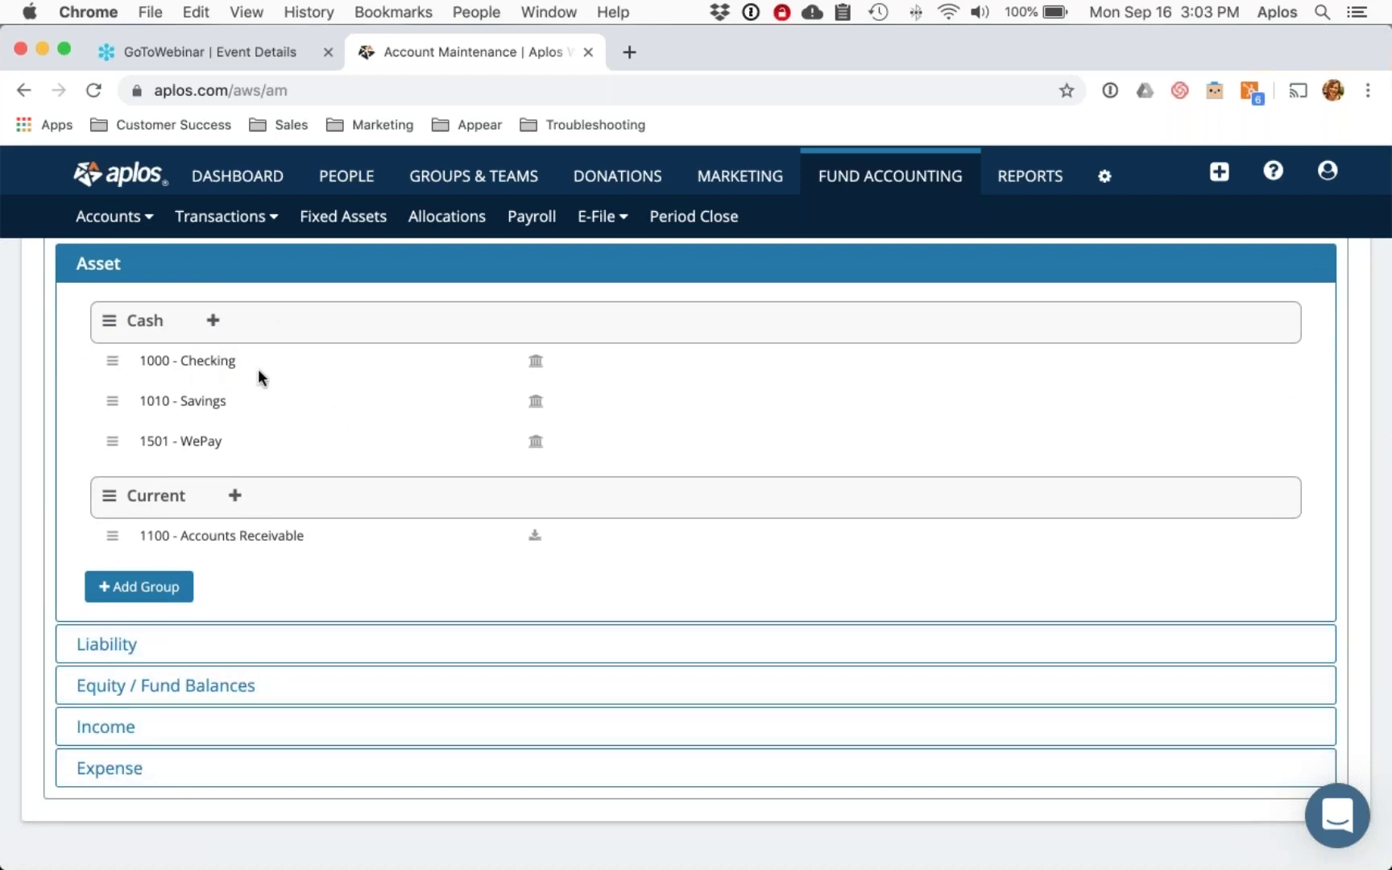
pyautogui.click(213, 323)
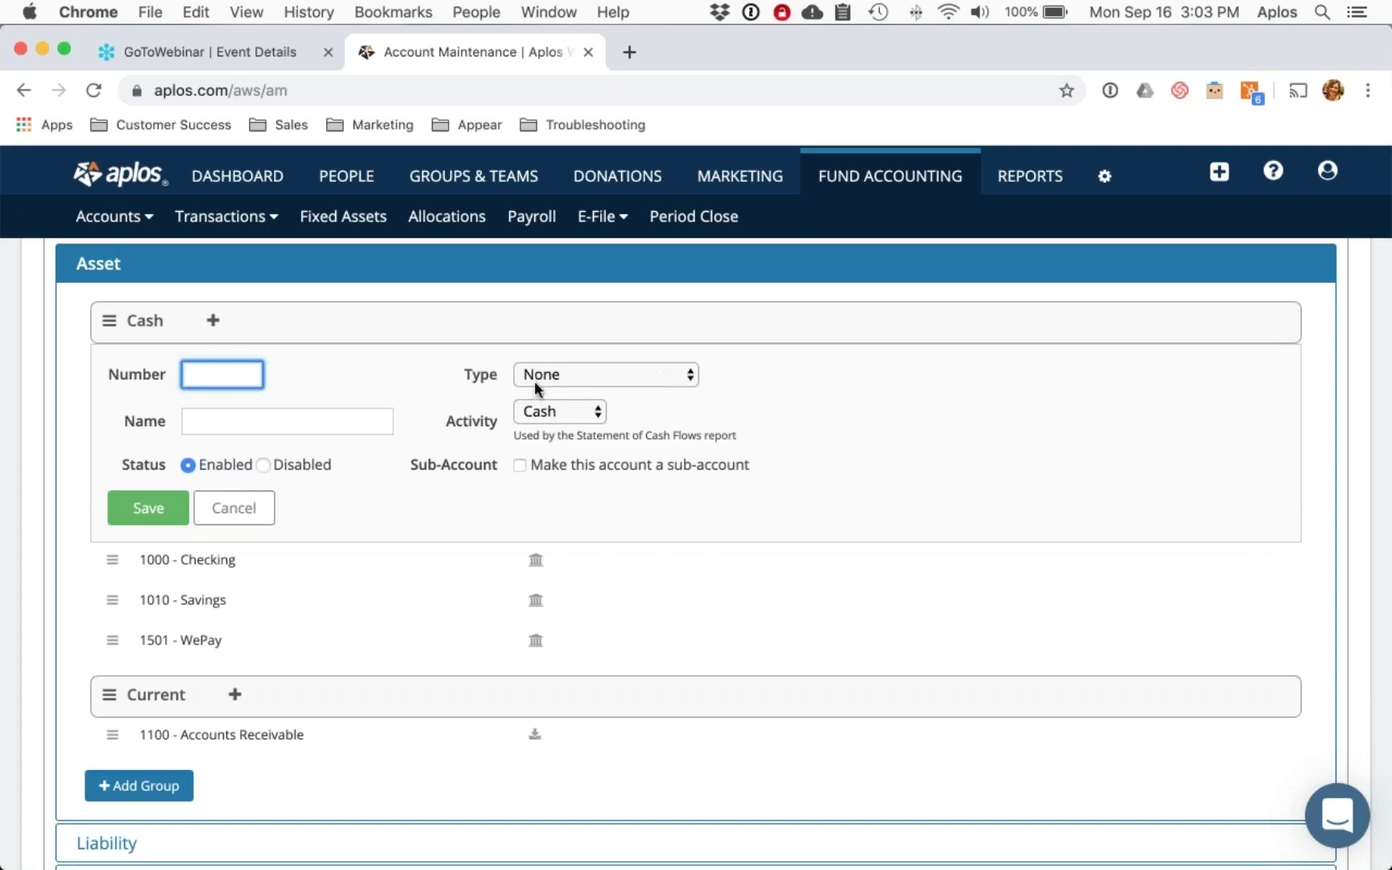
pyautogui.click(661, 373)
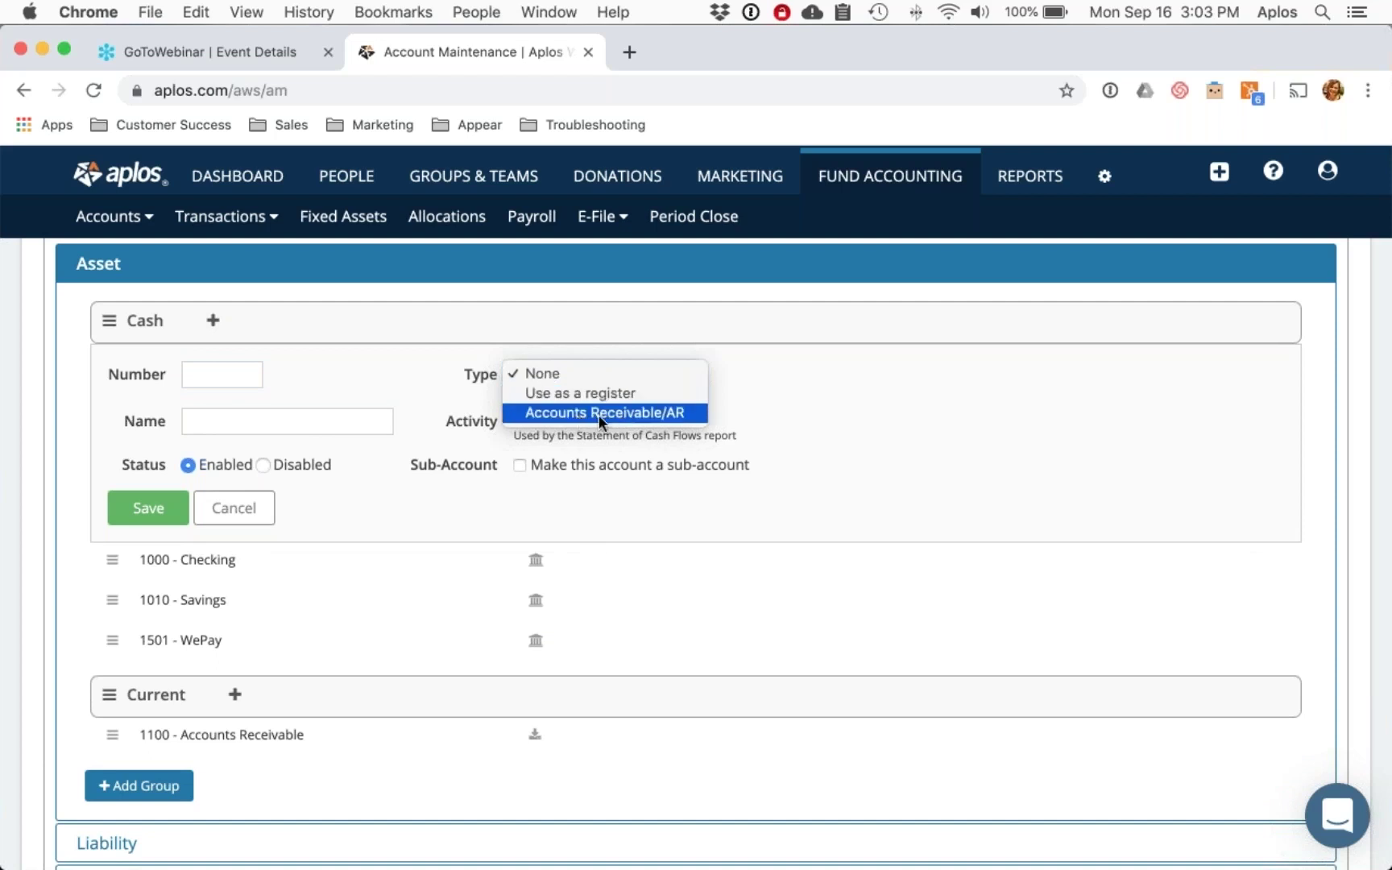
pyautogui.click(953, 396)
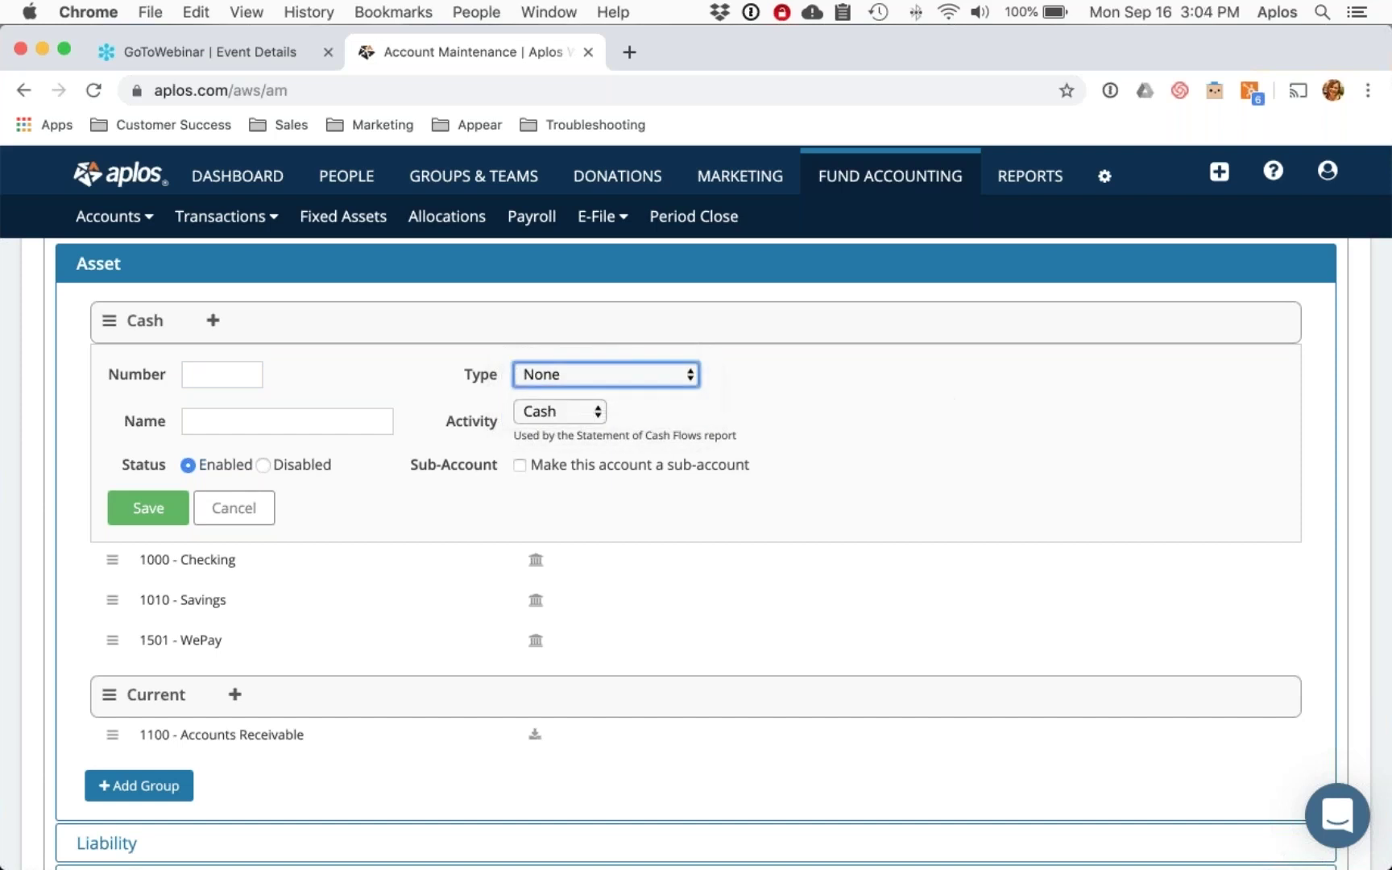
# Step: Review the new cash account's activity setting and the parent accounts offered for a sub-account, and discard the form
pyautogui.moveTo(444, 420); pyautogui.dragTo(503, 425)
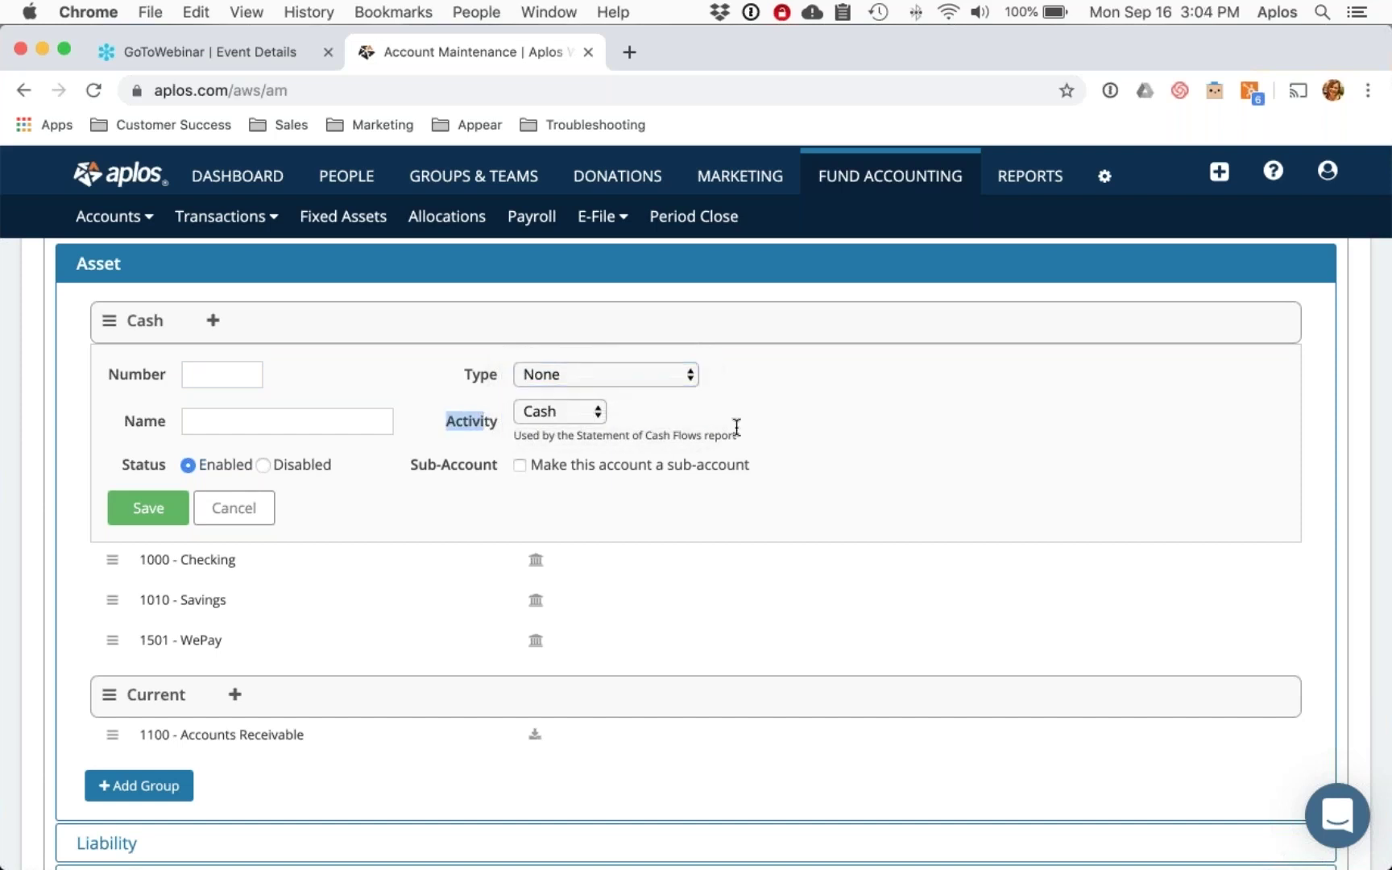
pyautogui.click(798, 424)
pyautogui.click(519, 465)
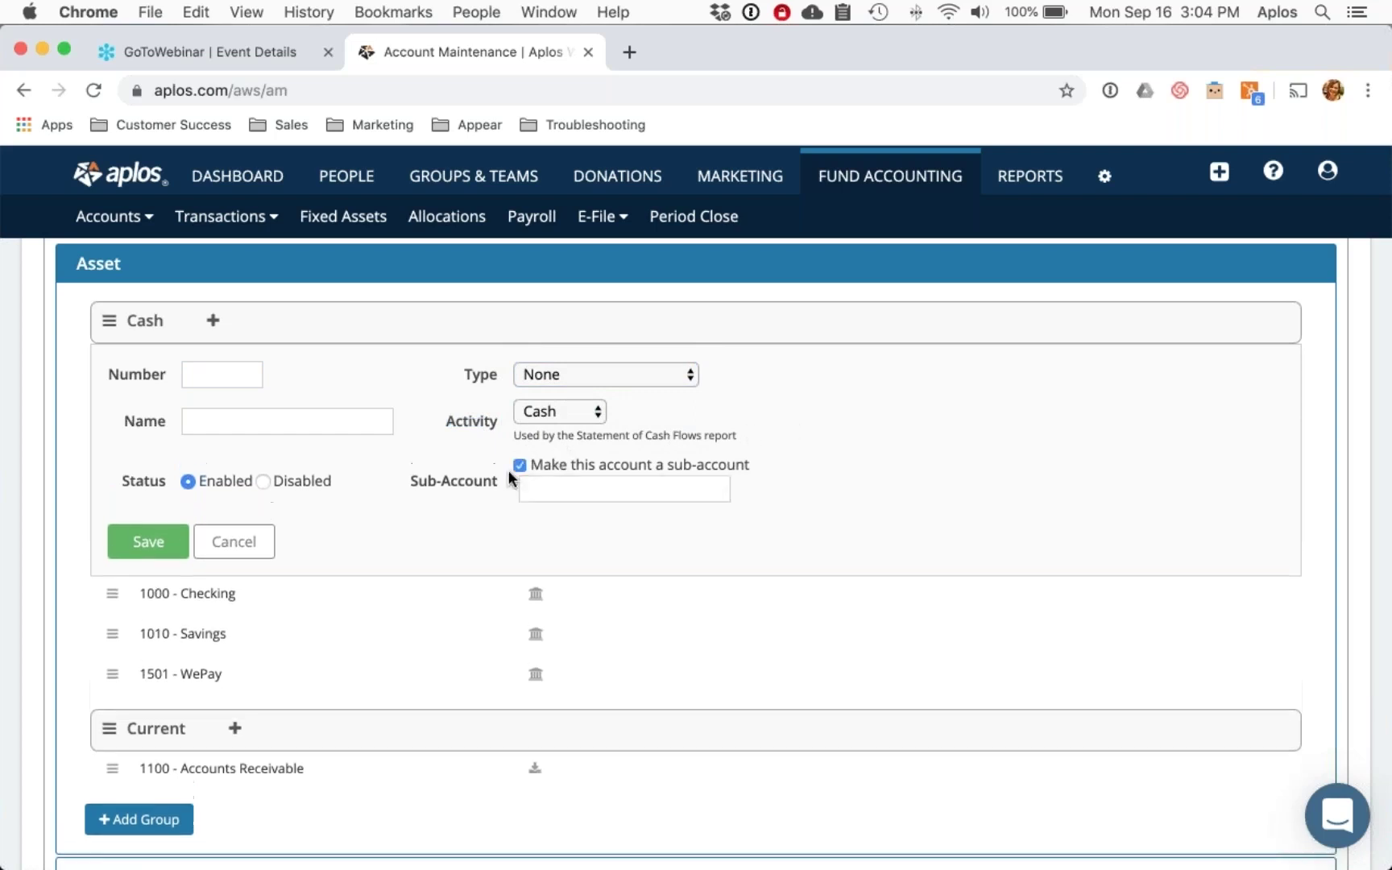
pyautogui.click(547, 489)
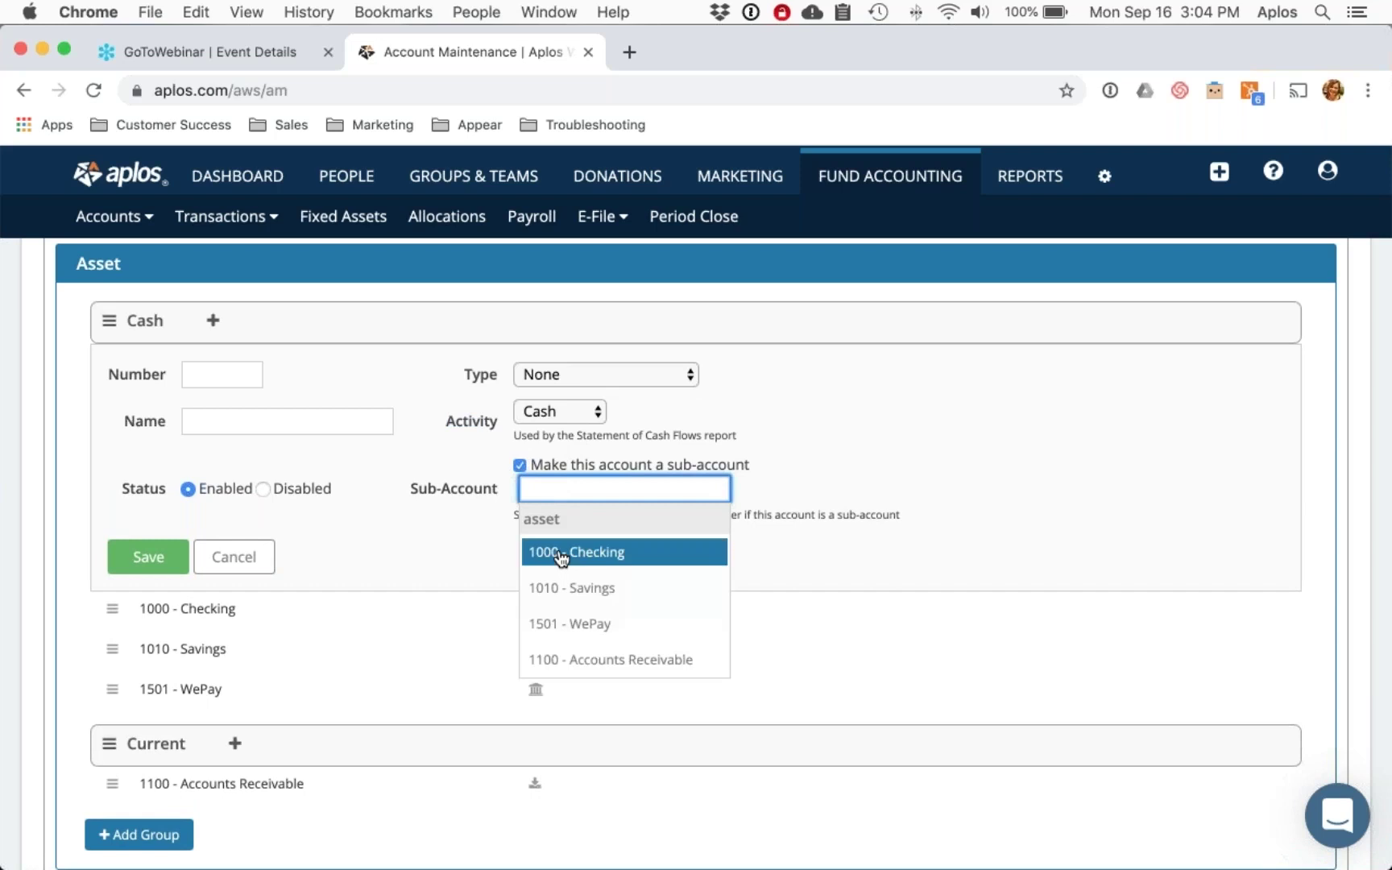
pyautogui.click(836, 450)
pyautogui.click(518, 465)
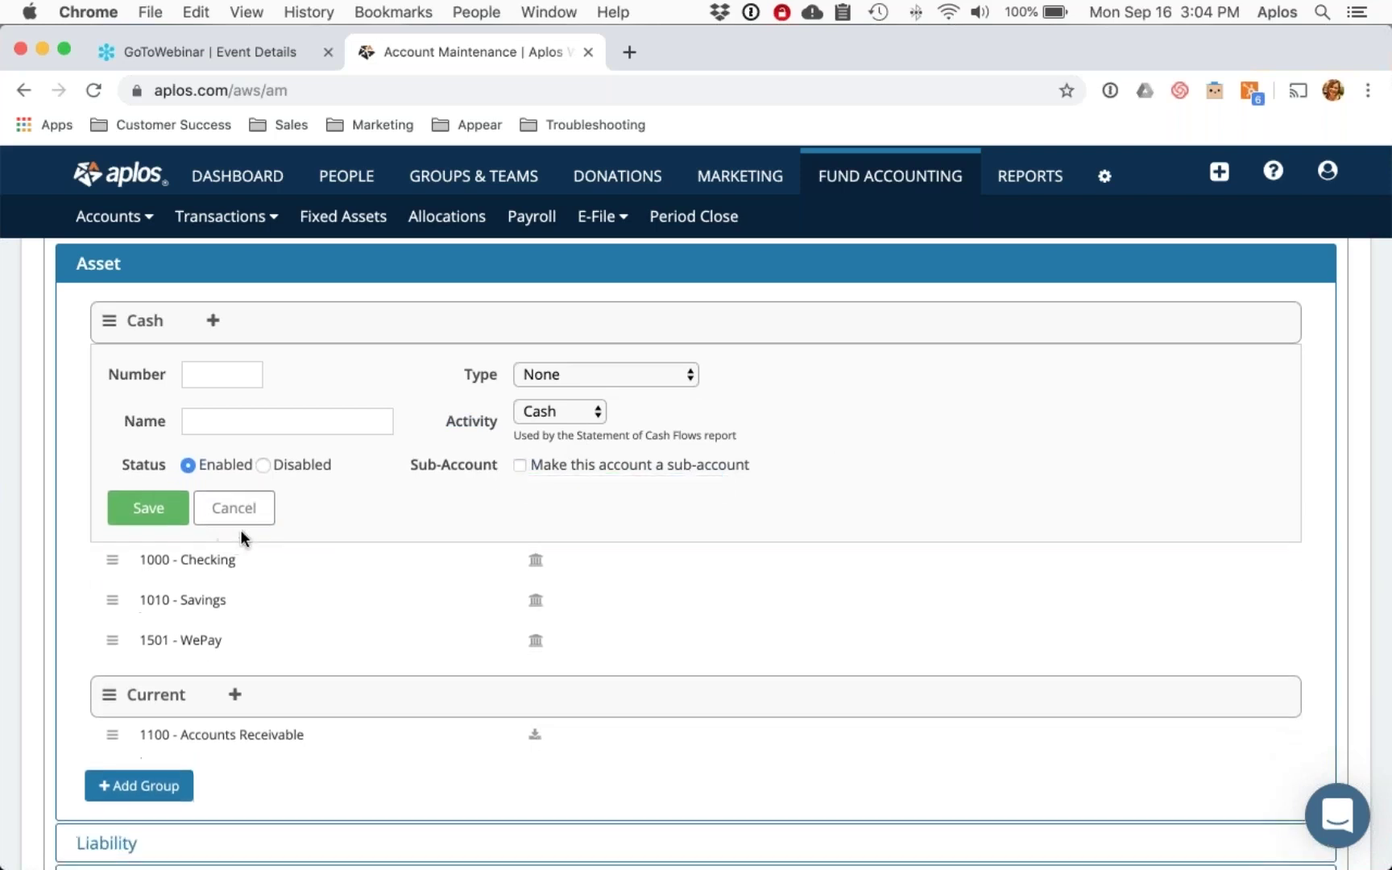
pyautogui.click(241, 520)
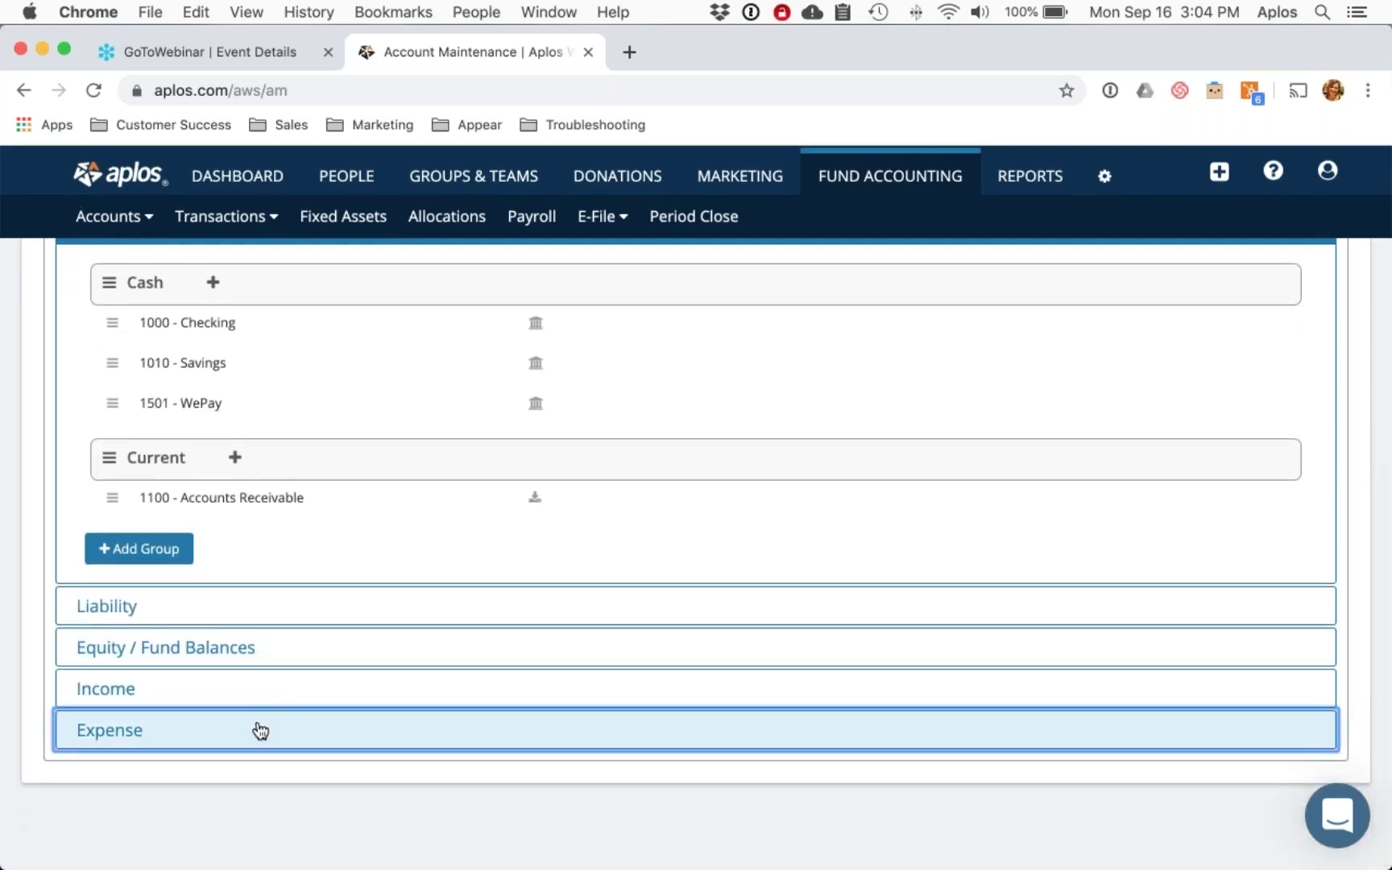
# Step: Review the Expense and Income accounts with their sub-accounts and assigned funds
pyautogui.click(258, 730)
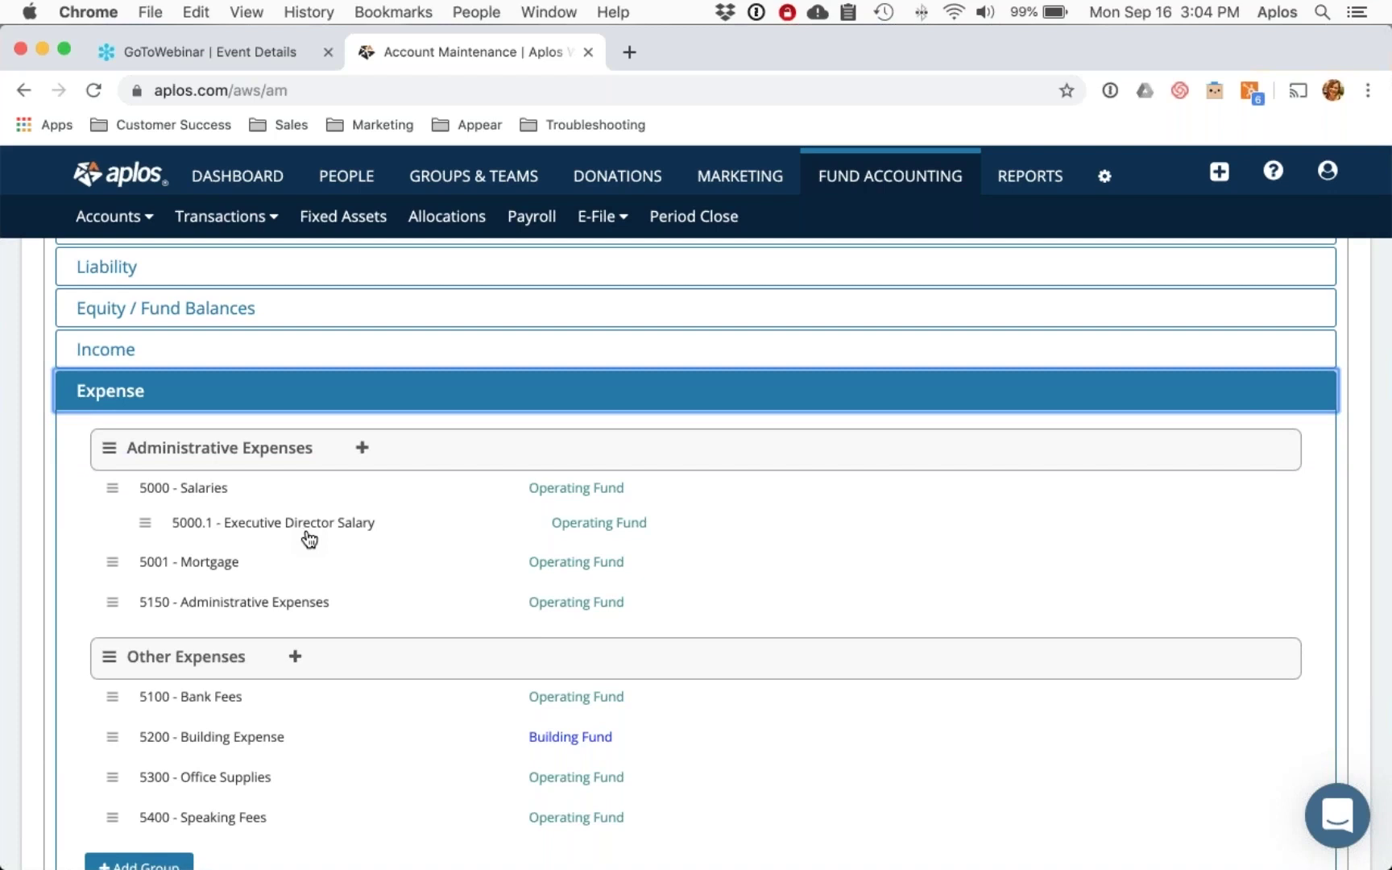
pyautogui.scroll(1, 309, 539)
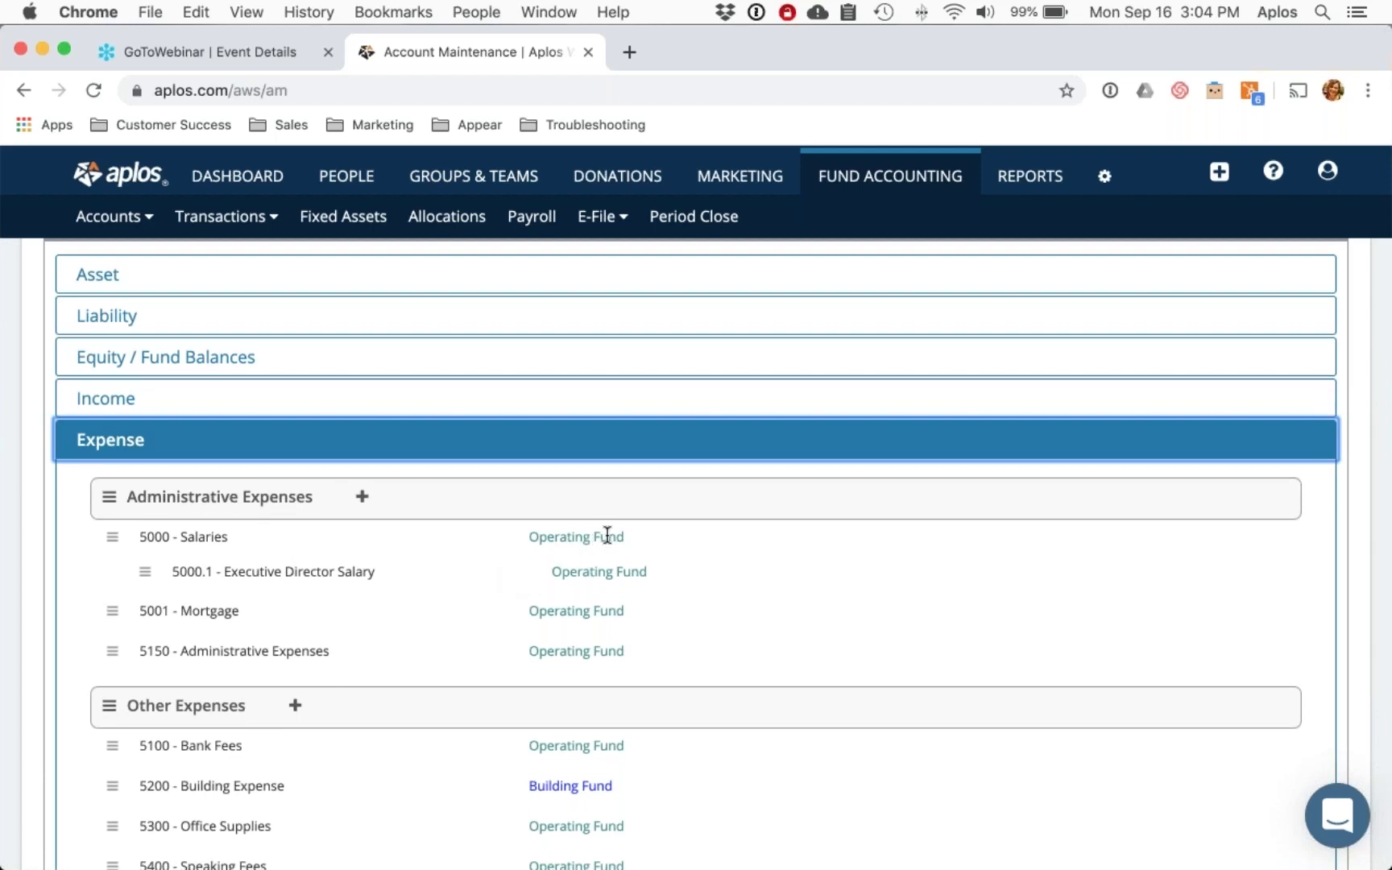
pyautogui.click(205, 401)
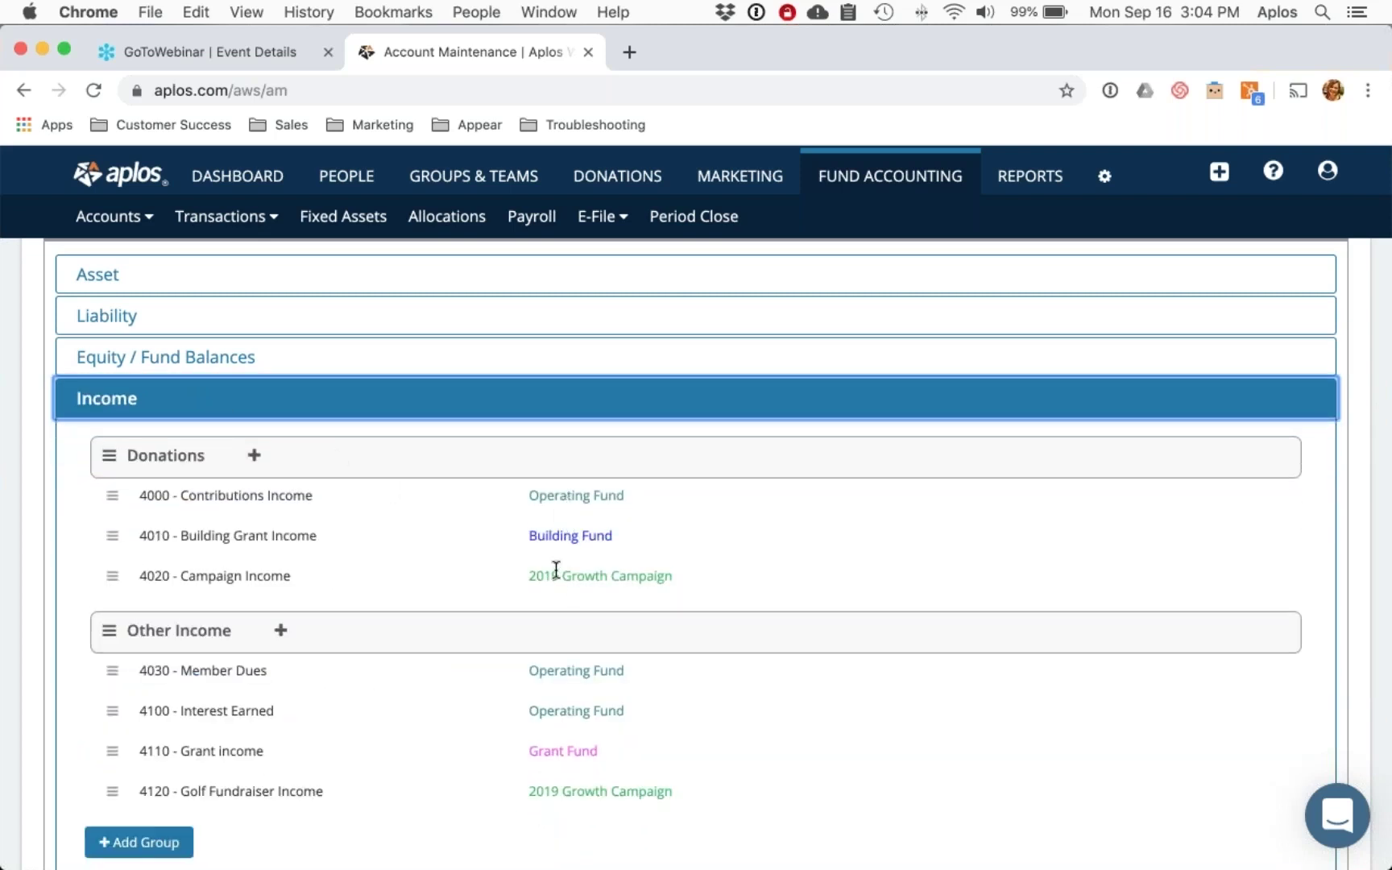
pyautogui.scroll(2, 554, 570)
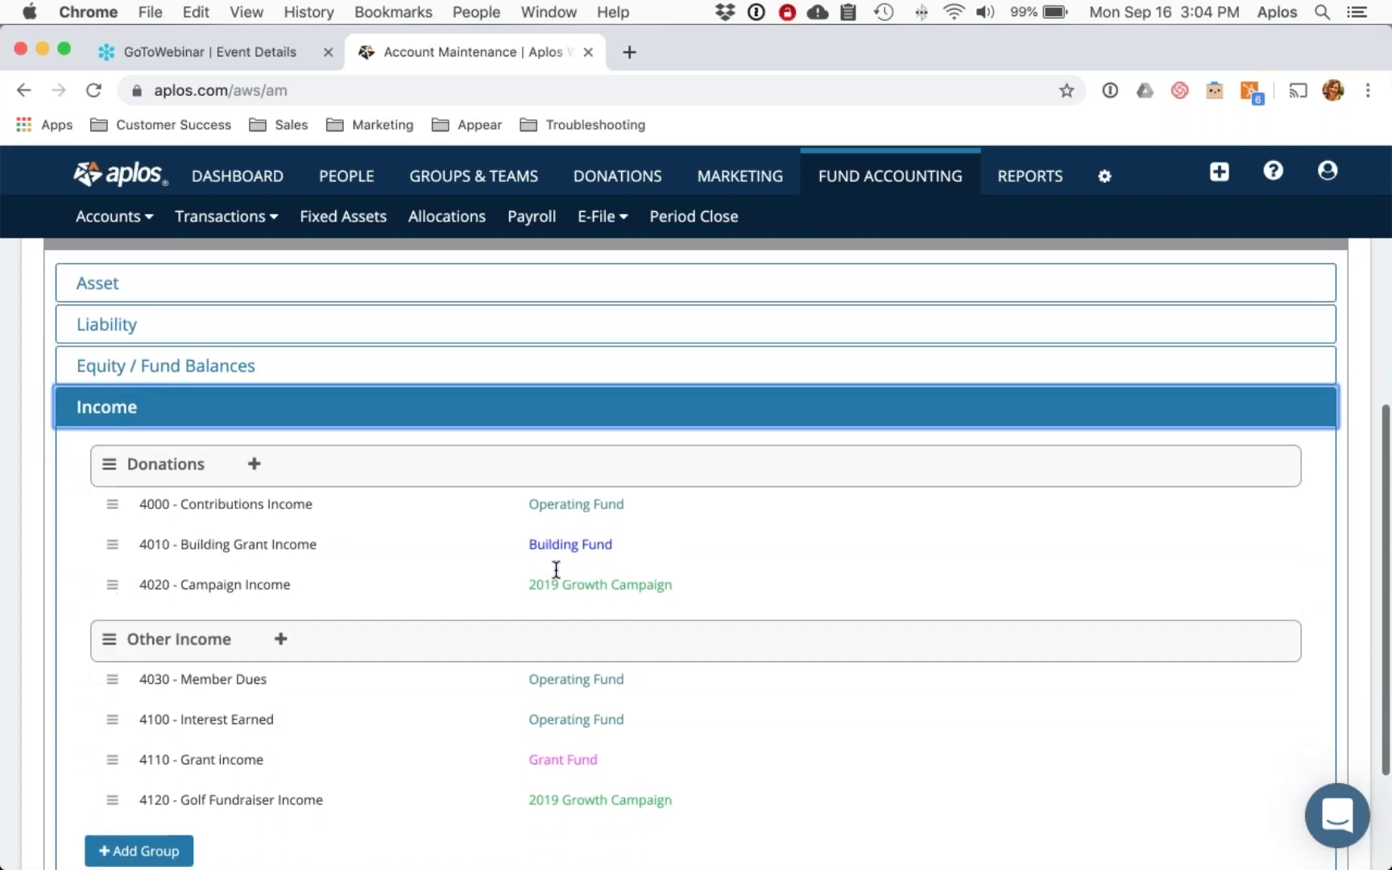
# Step: Open a new account form in the Donations income group, view its fund choices and discard the form
pyautogui.click(253, 463)
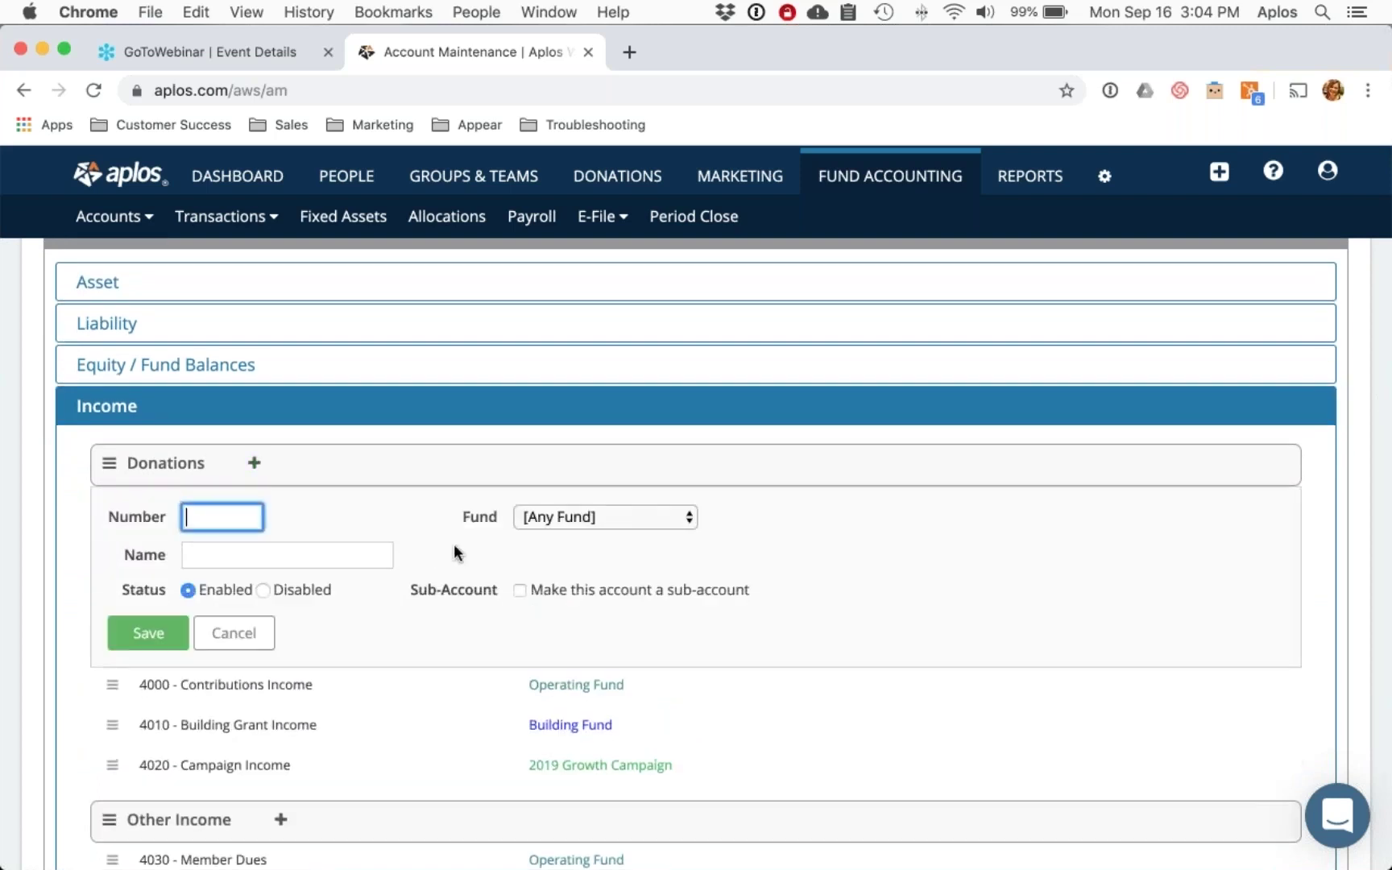
pyautogui.click(689, 520)
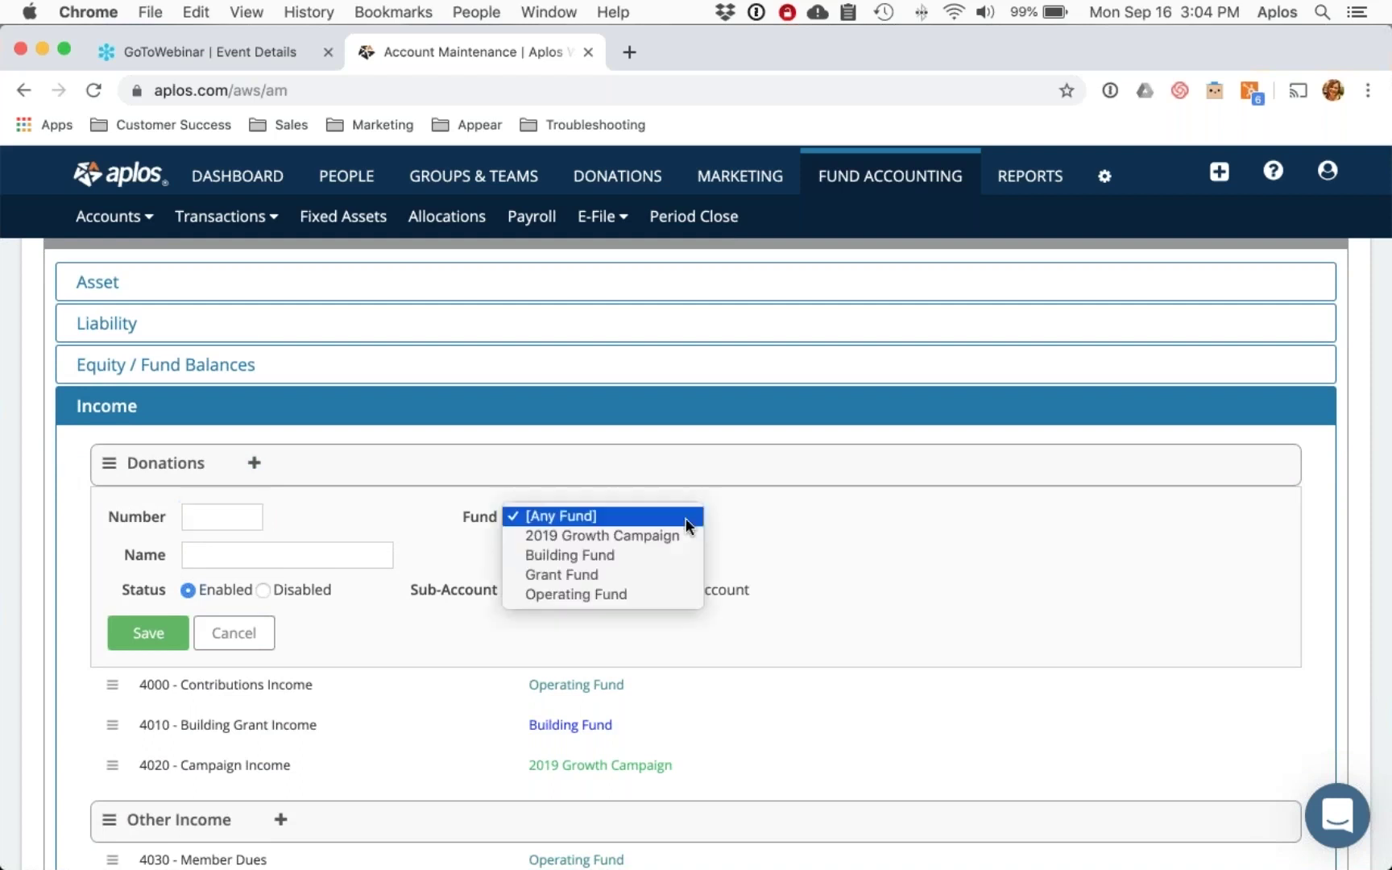
pyautogui.click(821, 552)
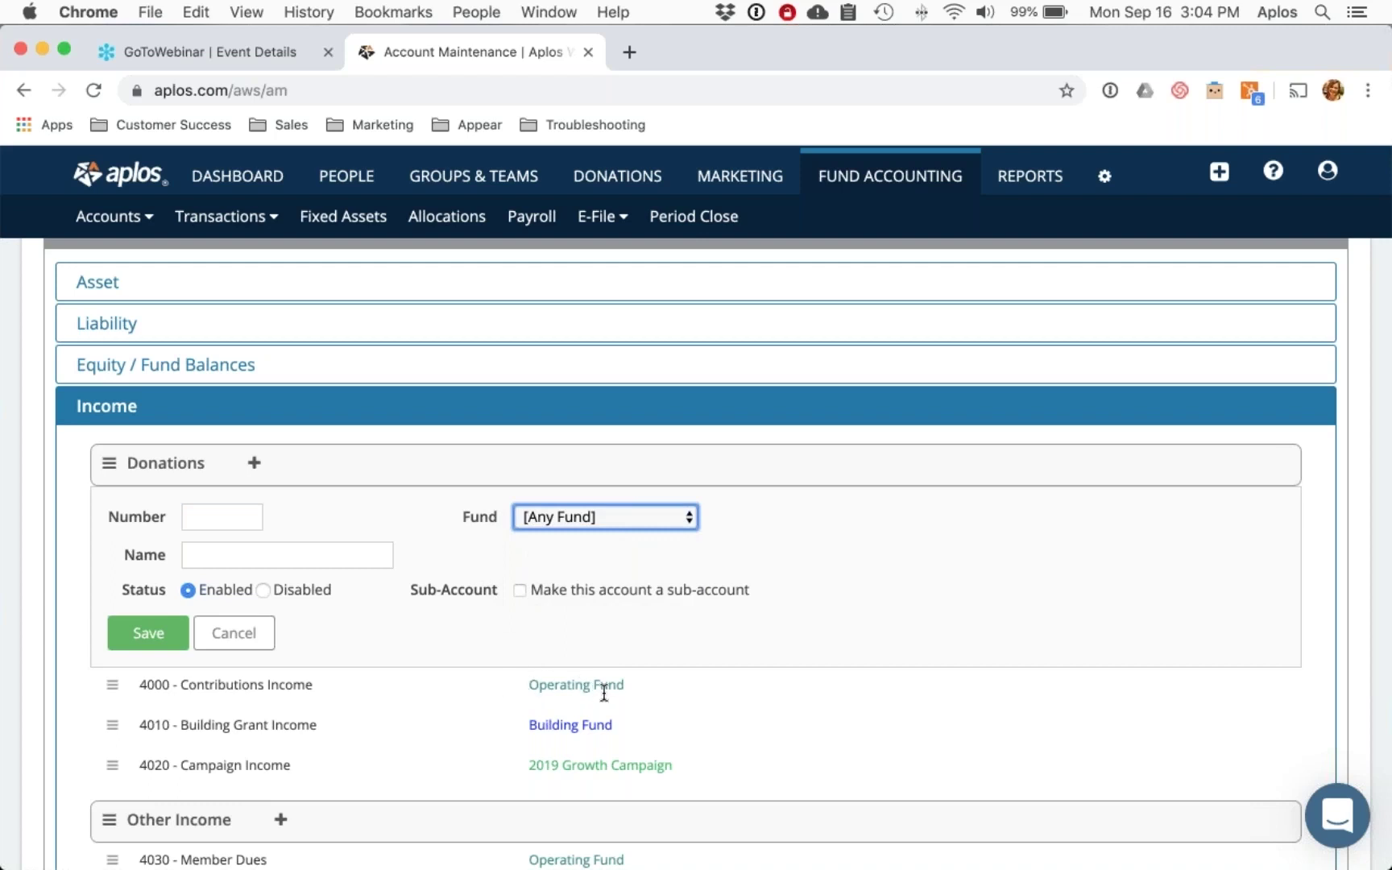
pyautogui.click(530, 683)
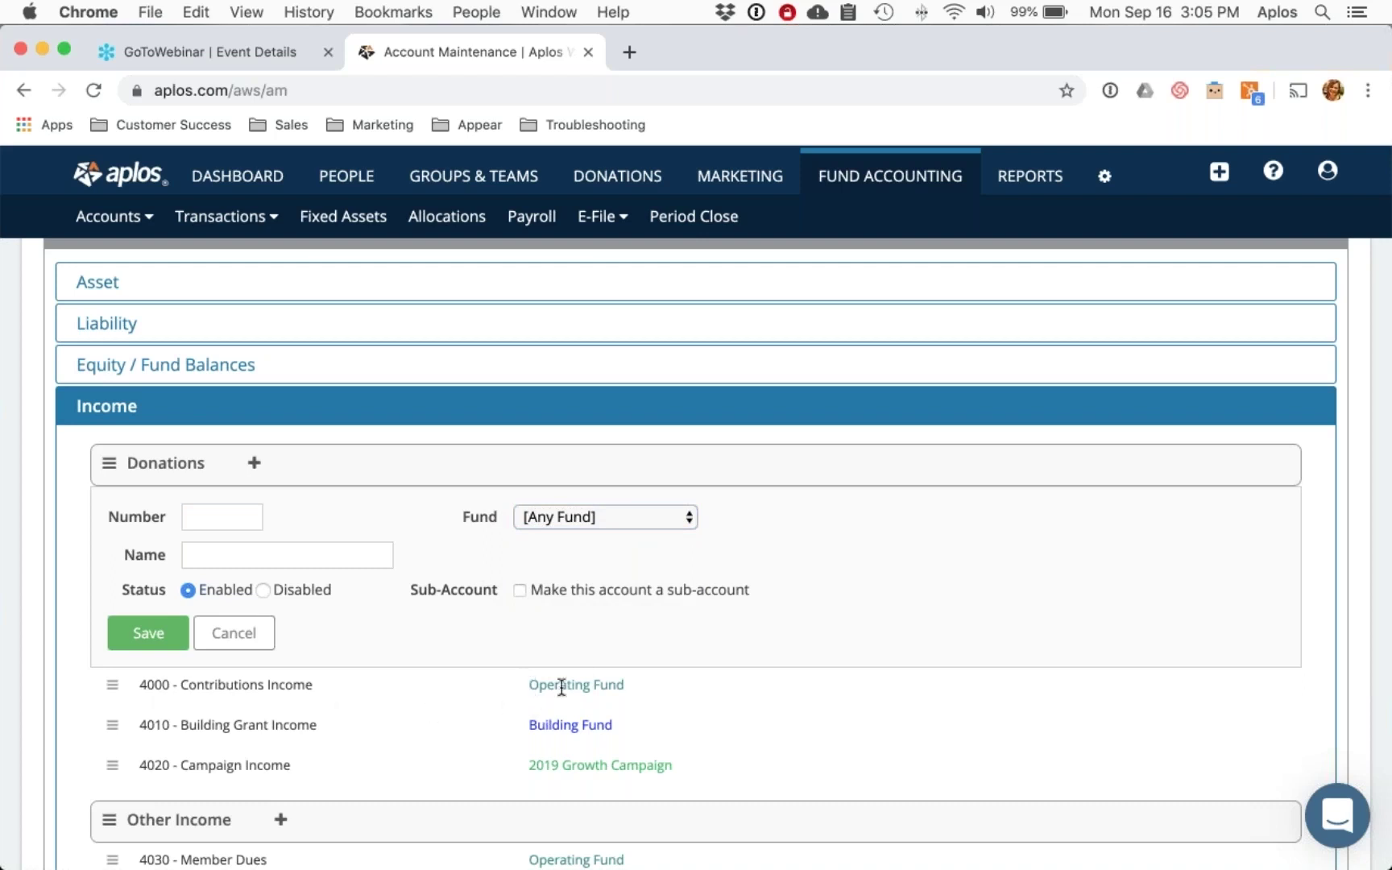
pyautogui.moveTo(529, 686); pyautogui.dragTo(632, 689)
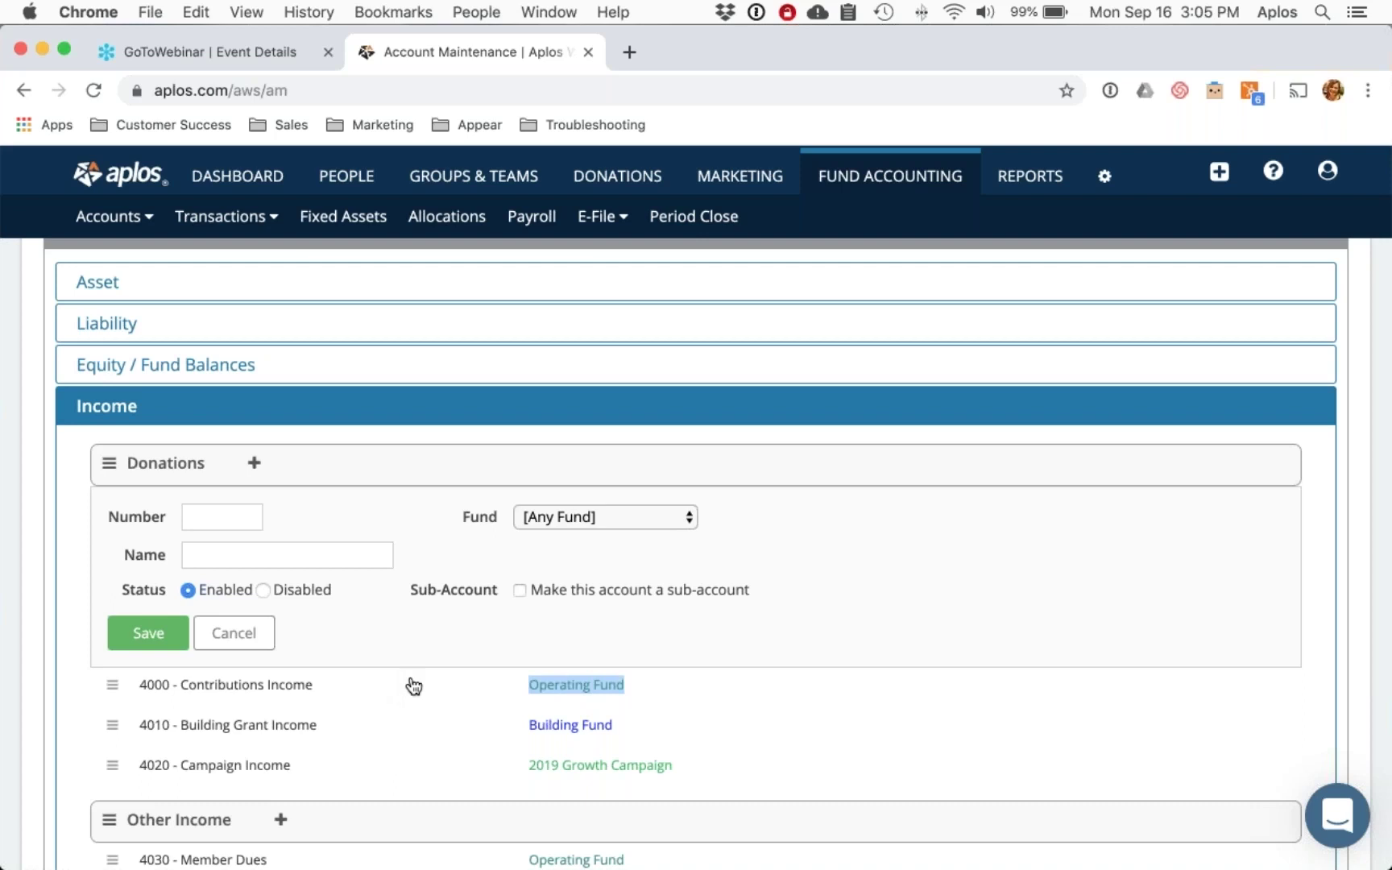
pyautogui.click(243, 631)
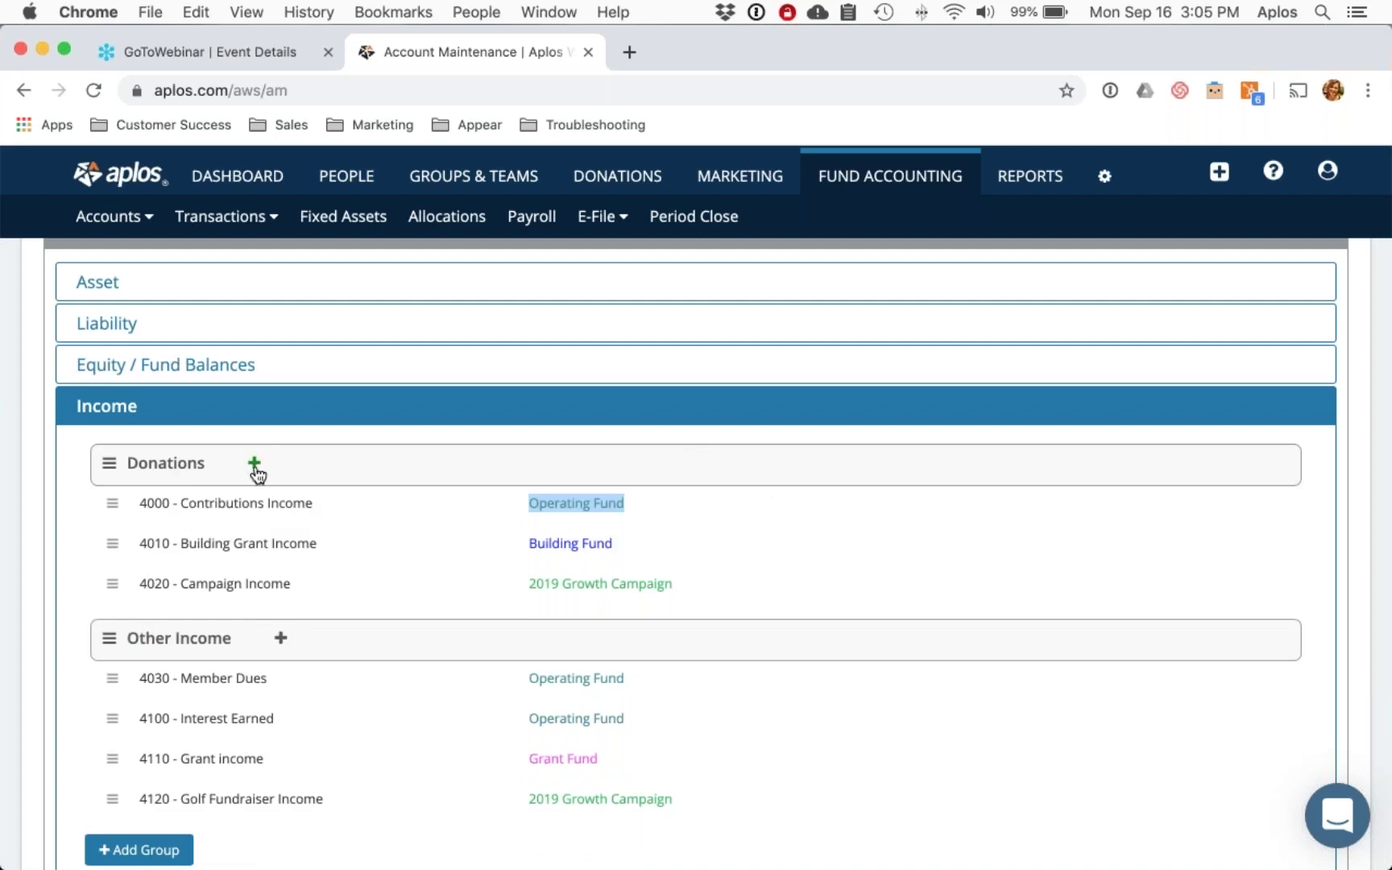
# Step: Open the form for adding a group to the Income accounts and discard it
pyautogui.scroll(-2, 282, 637)
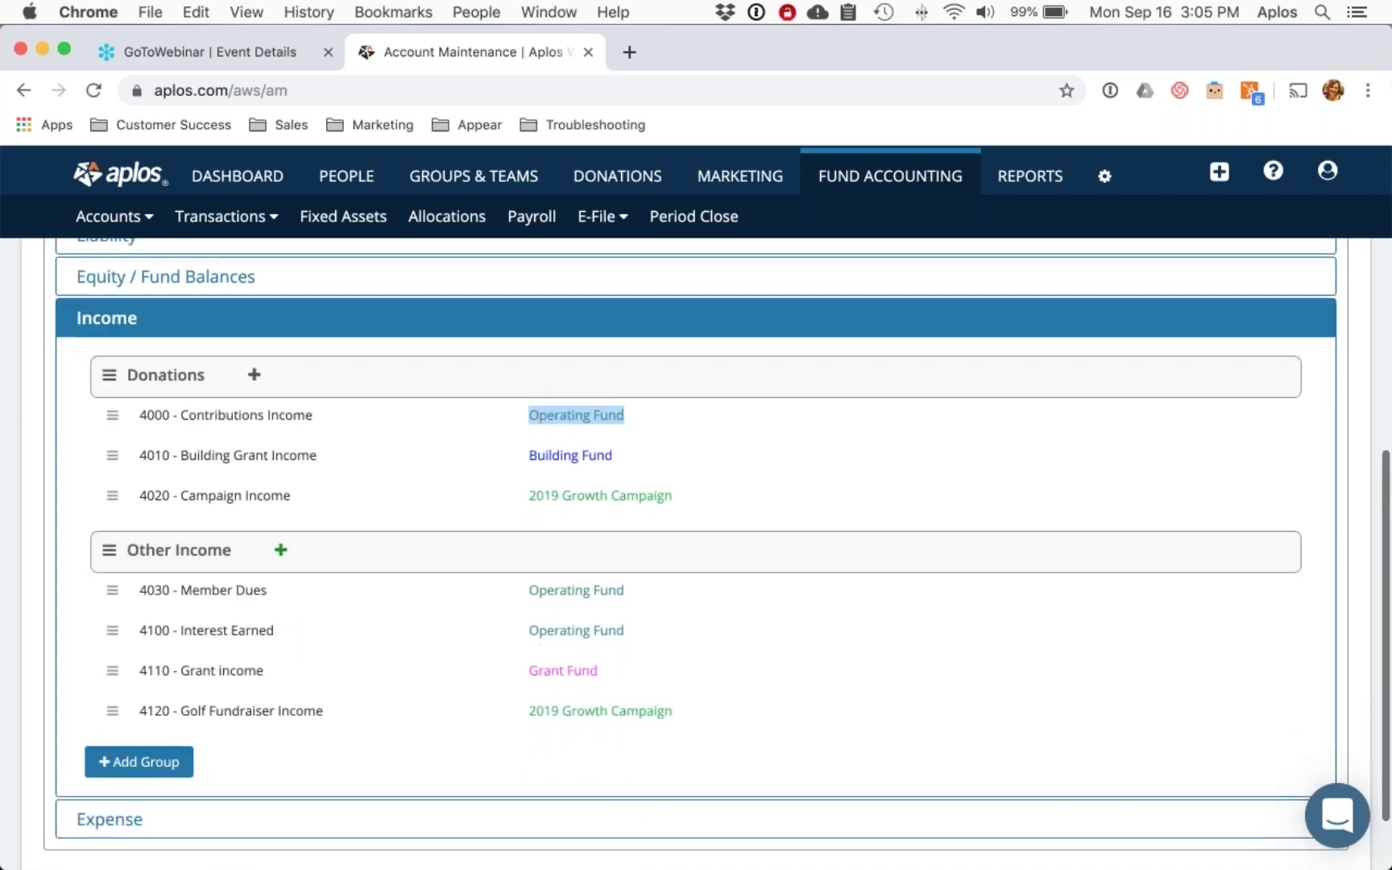
pyautogui.click(150, 767)
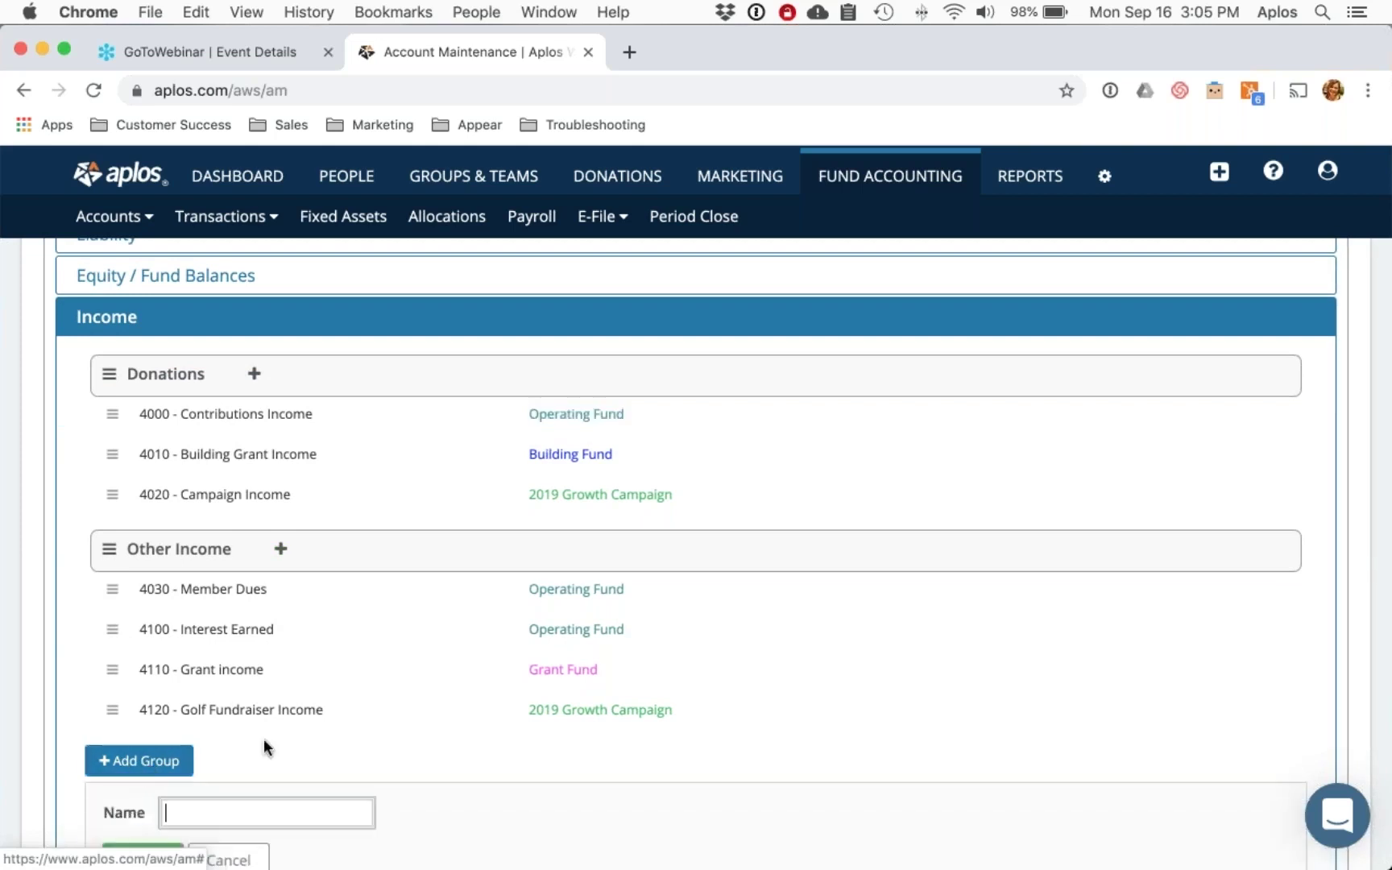
pyautogui.scroll(-3, 241, 745)
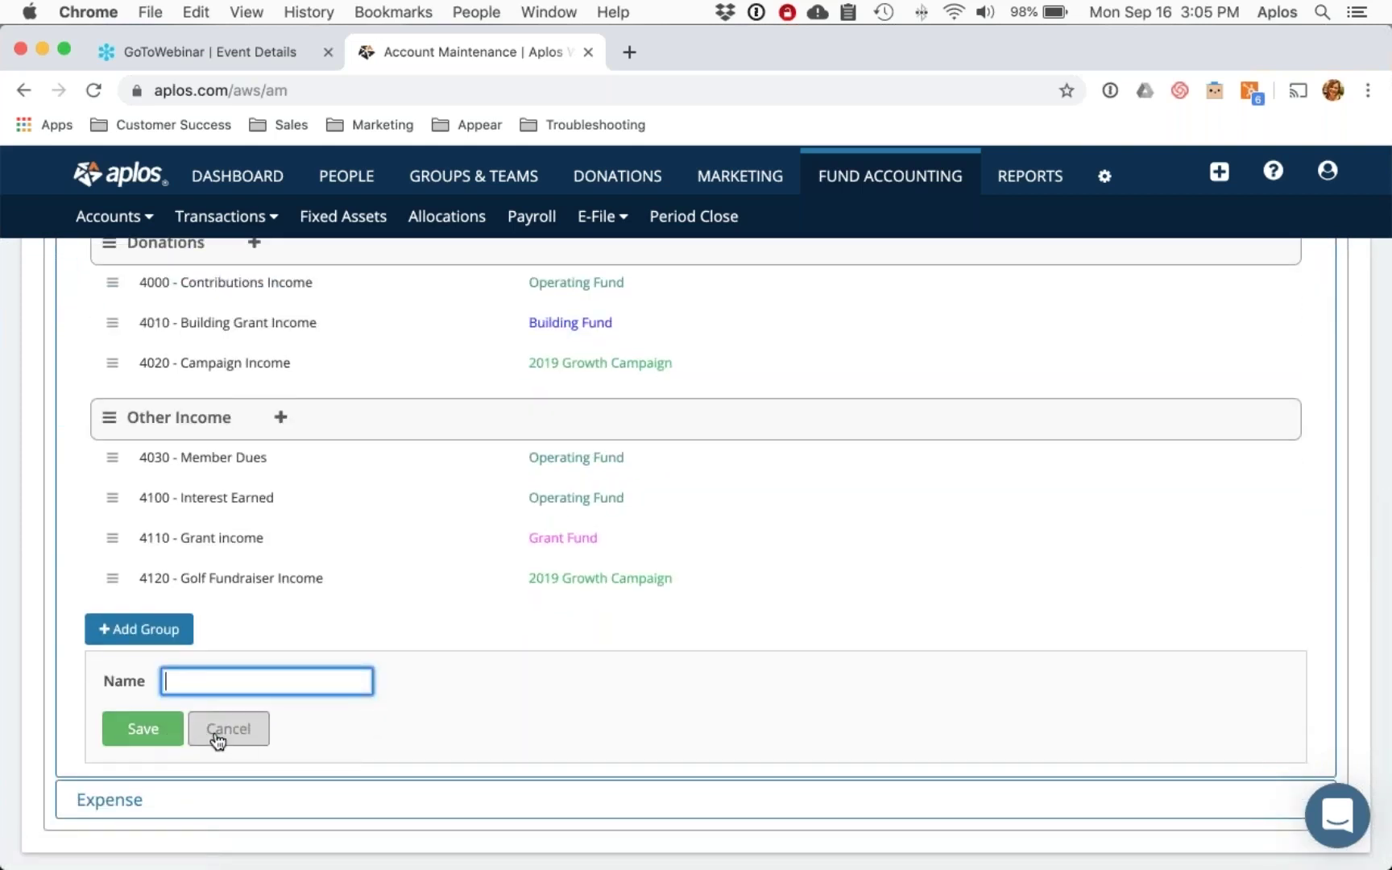
pyautogui.click(217, 737)
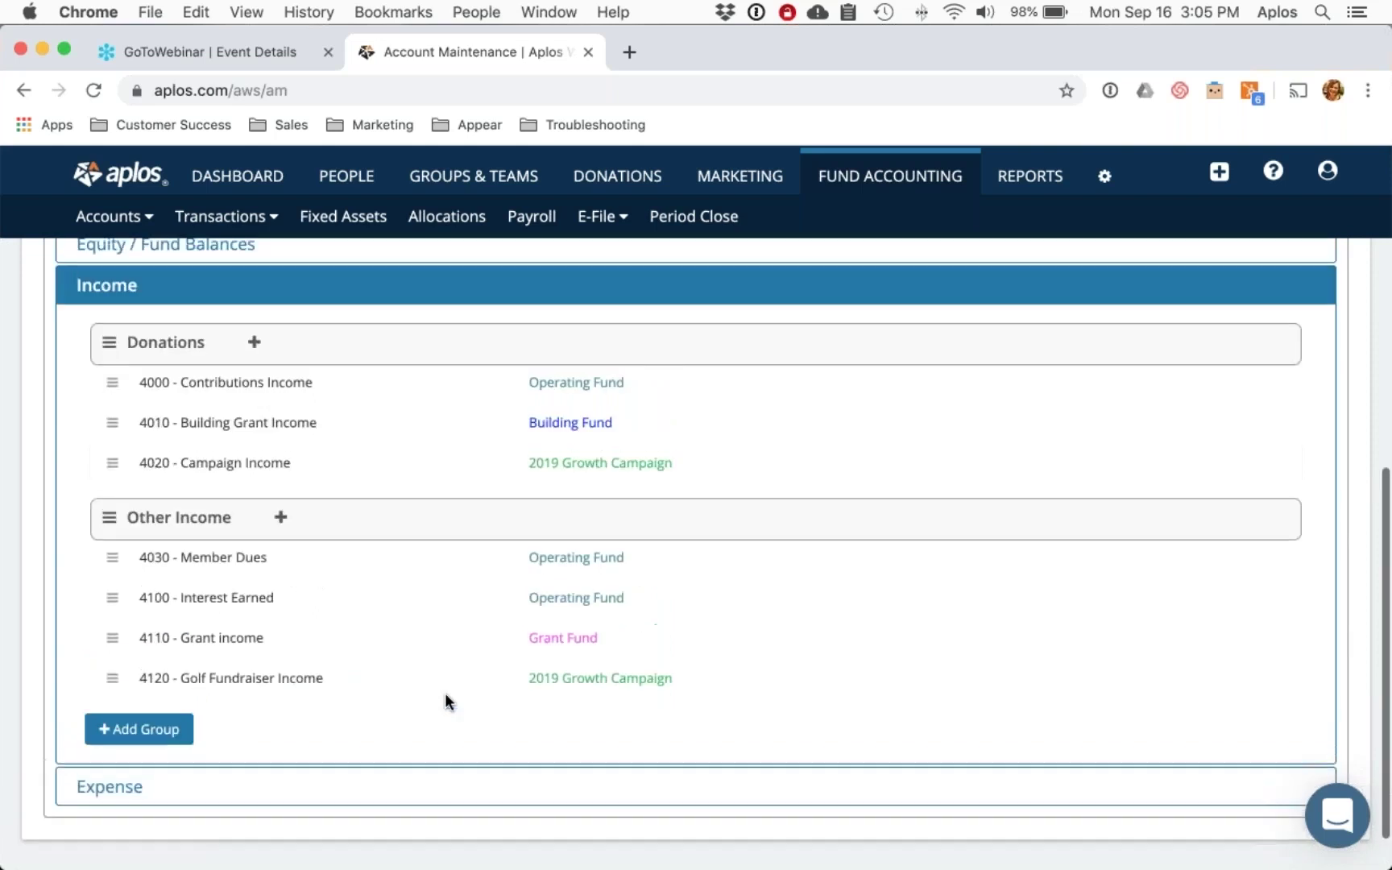
# Step: Open the Tags page of the fund accounting area to view its tag categories
pyautogui.scroll(5, 445, 692)
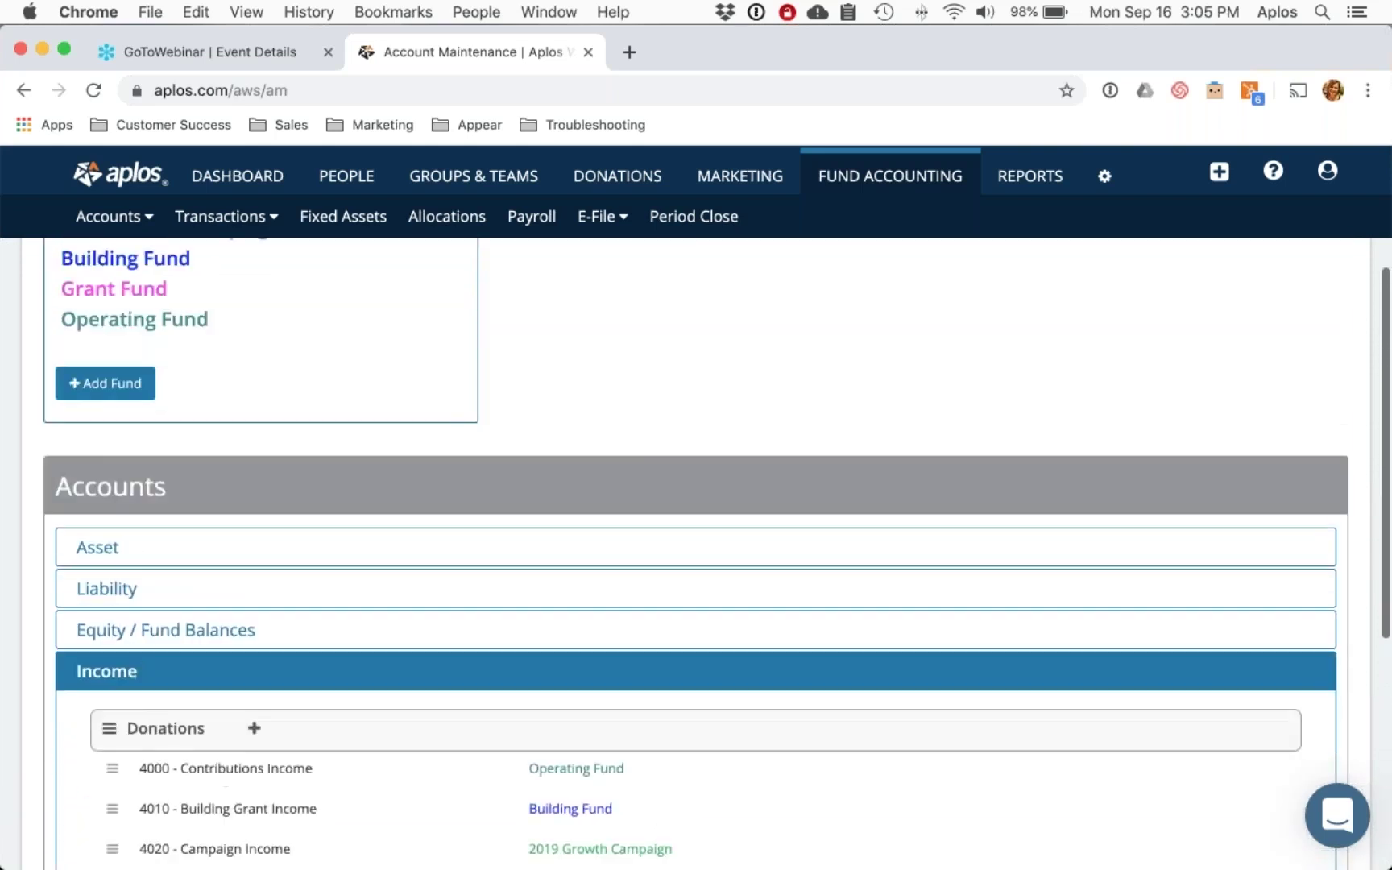
pyautogui.scroll(3, 696, 556)
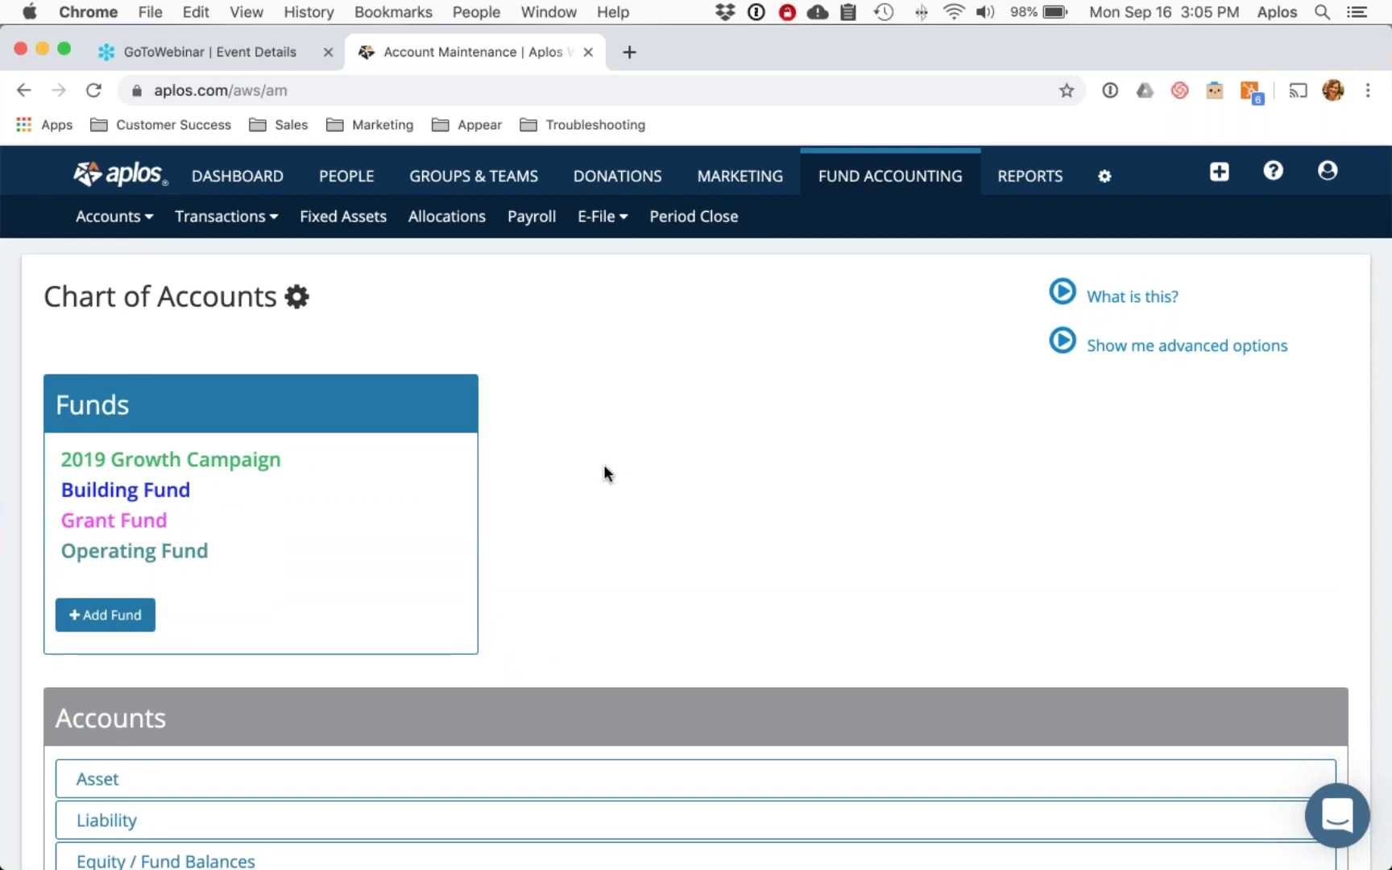
pyautogui.click(134, 220)
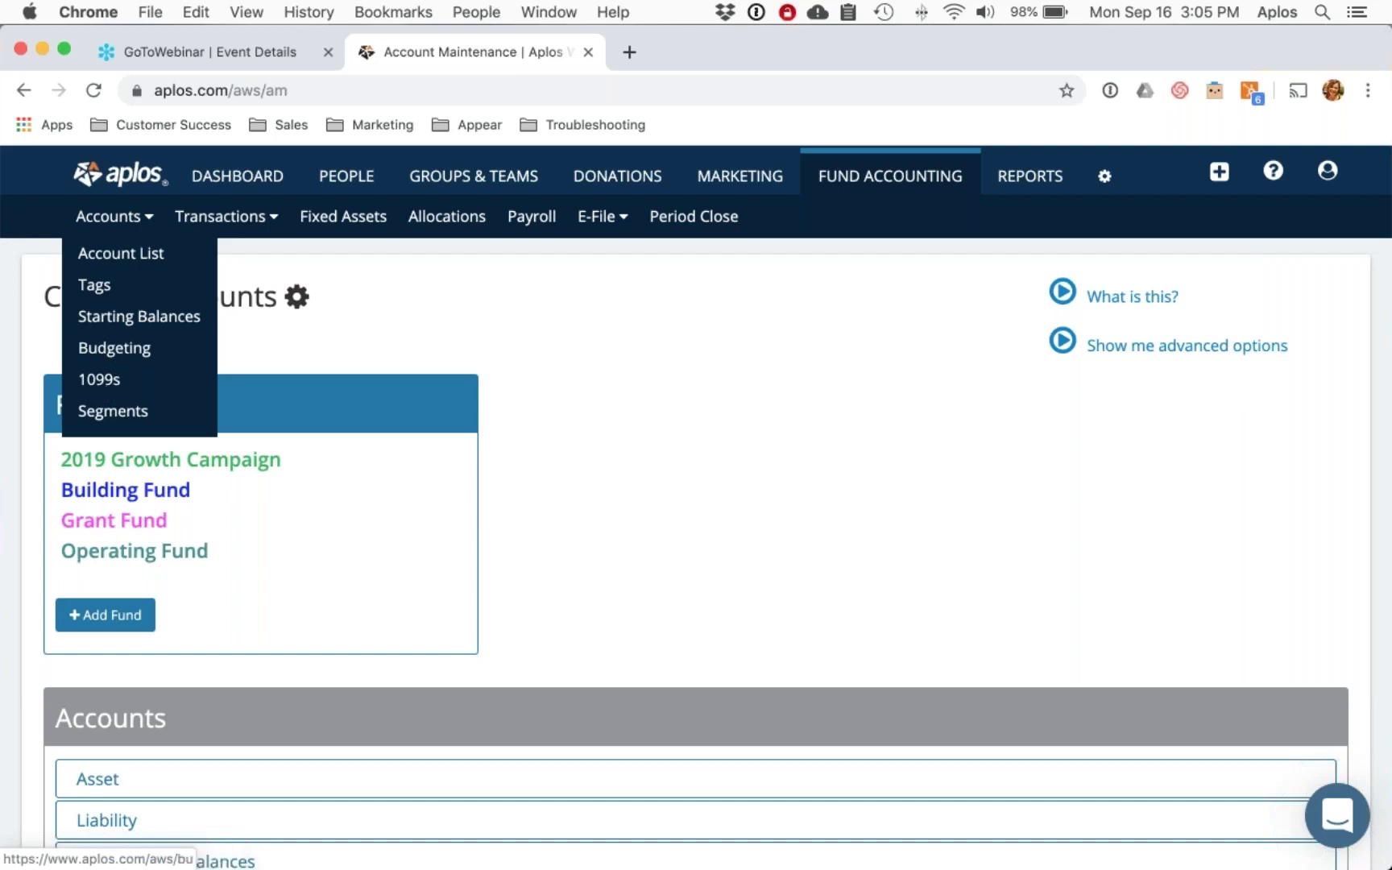
pyautogui.click(95, 287)
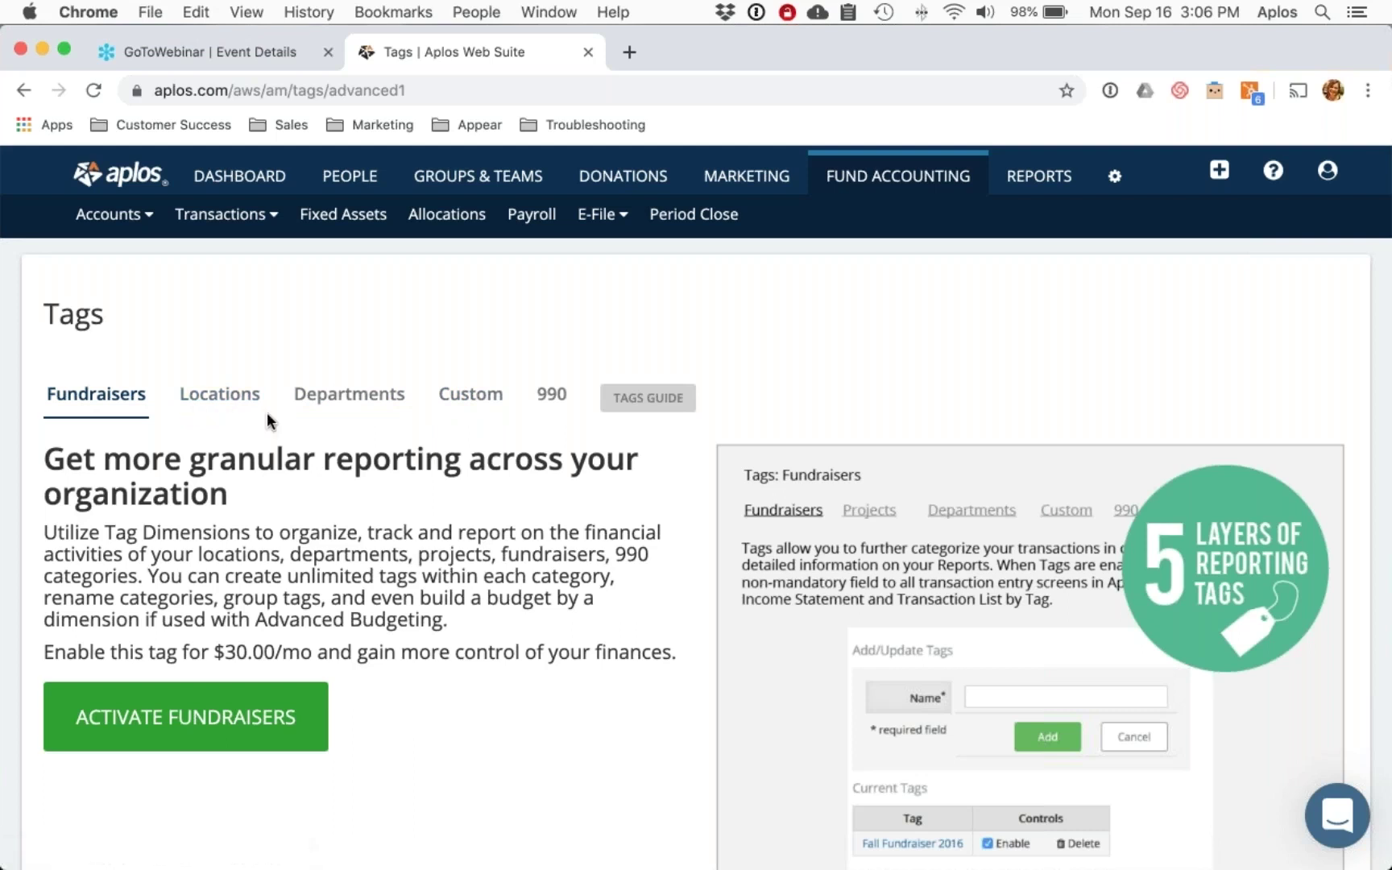
# Step: Open the transaction registers and view the account choices for a new deposit or payment
pyautogui.moveTo(167, 219)
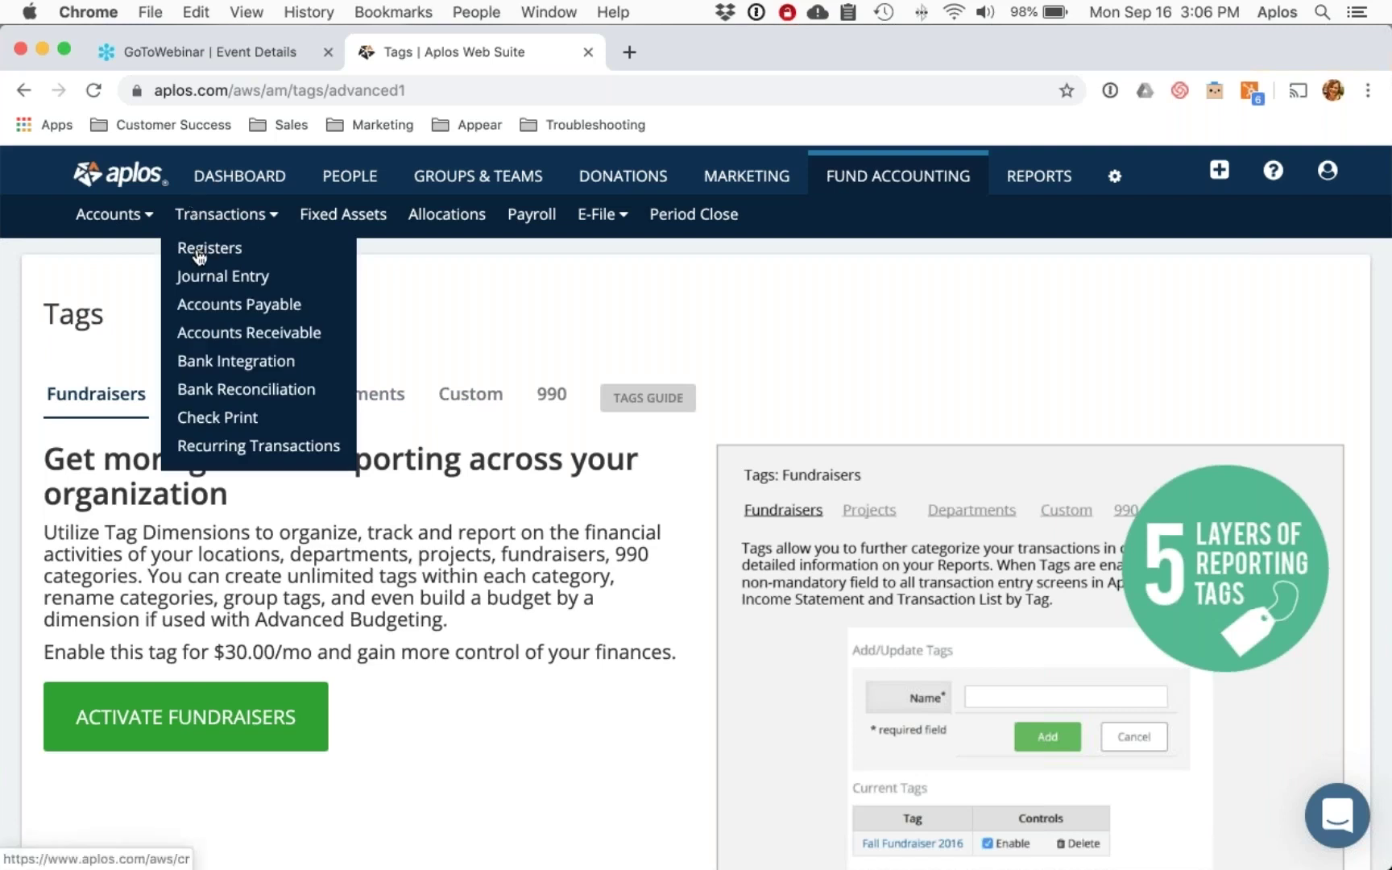
pyautogui.click(198, 256)
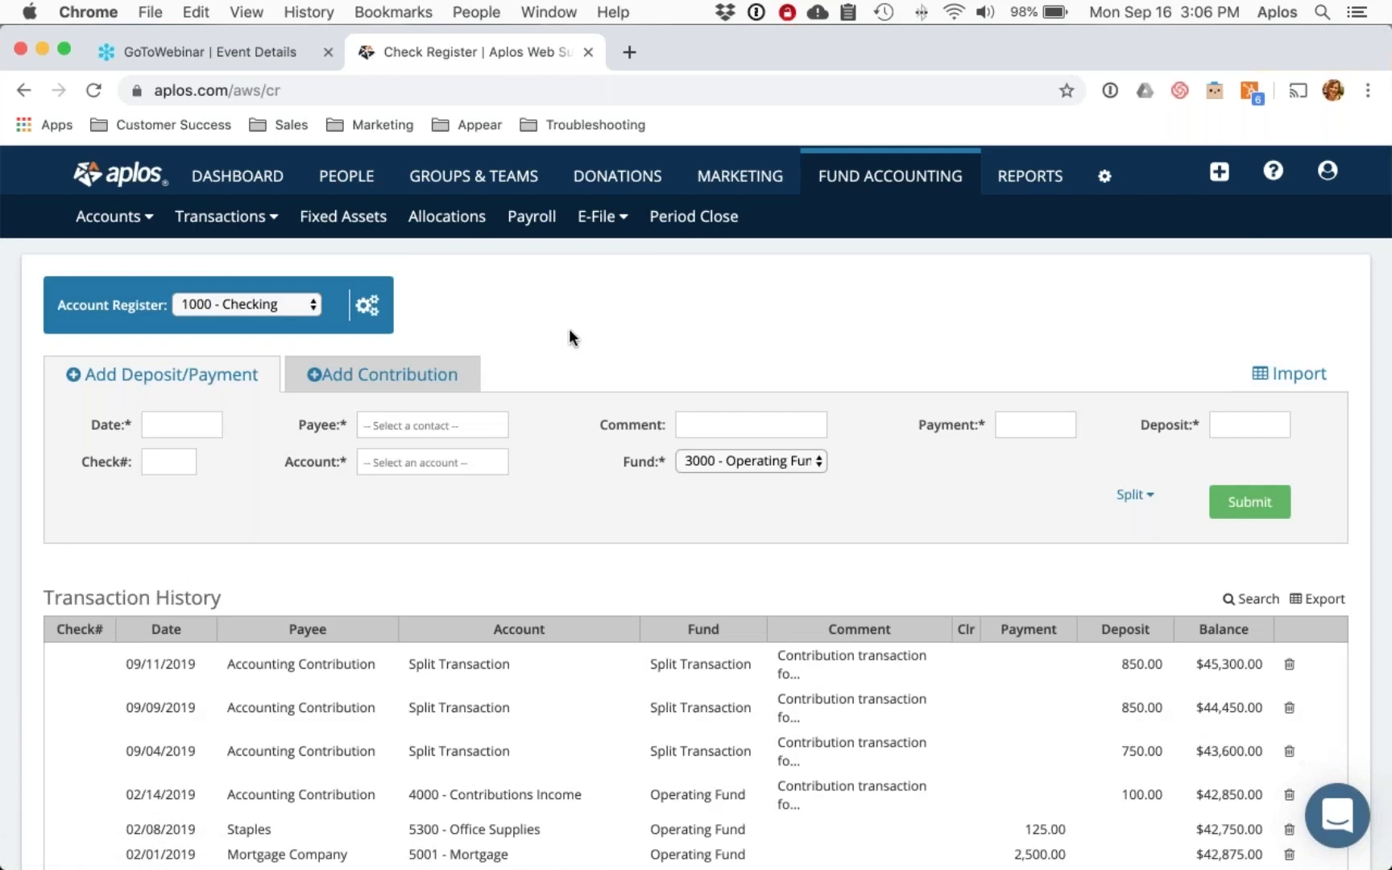
pyautogui.click(457, 461)
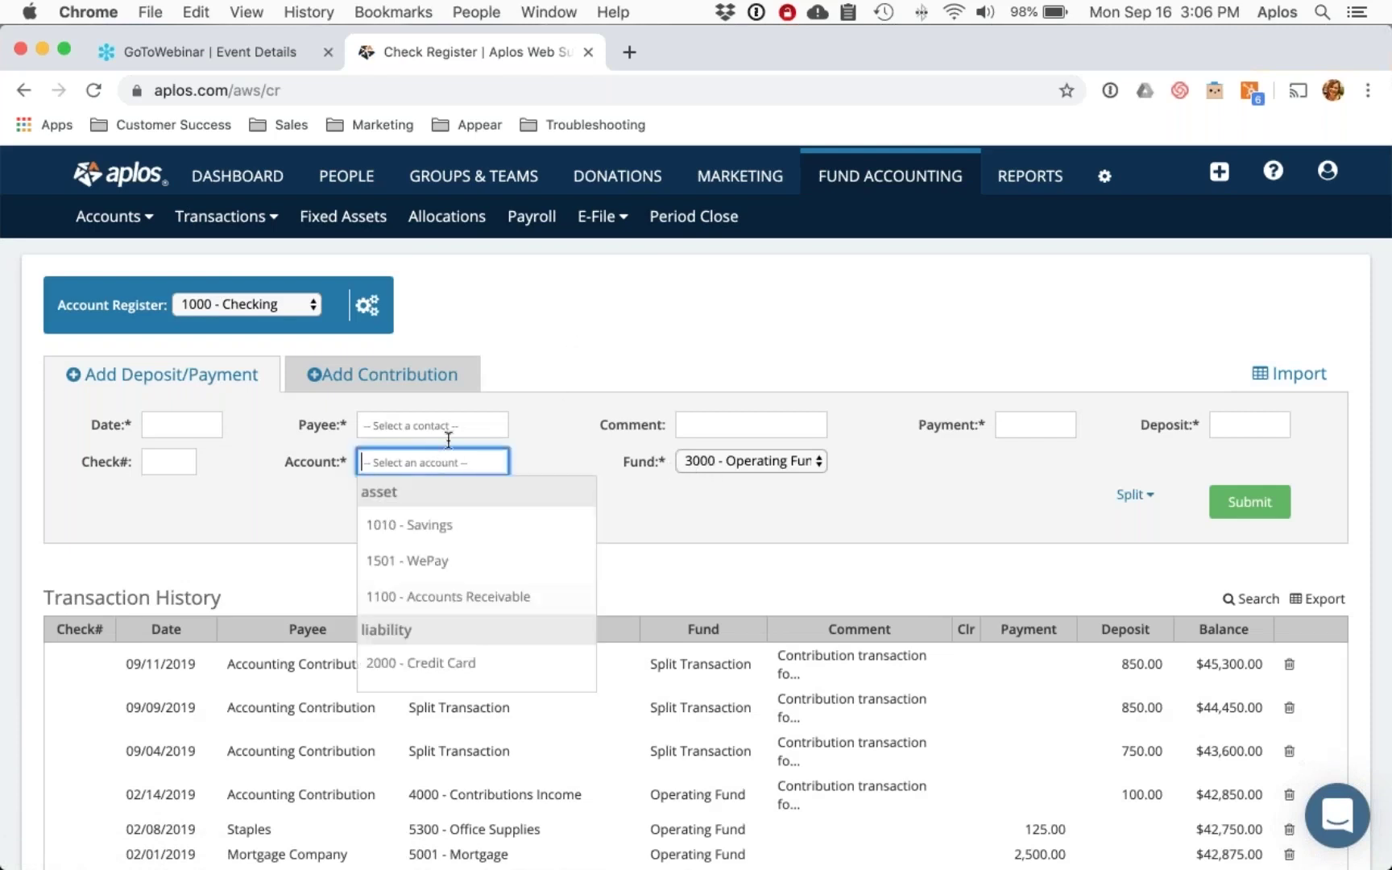
# Step: Open the Account List in a separate browser tab and review the funds assigned to the income accounts
pyautogui.click(124, 219)
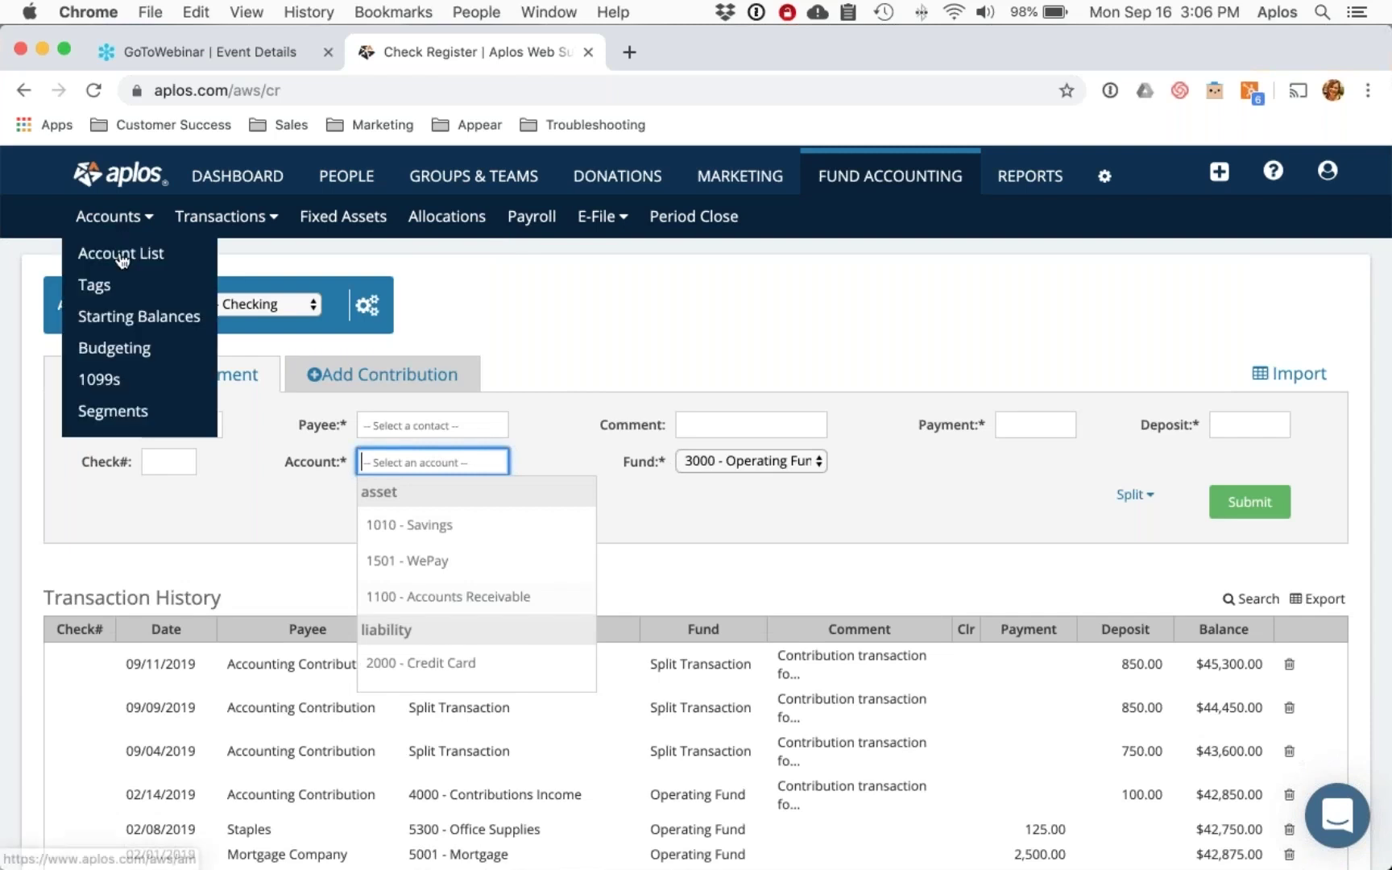
pyautogui.rightClick(122, 256)
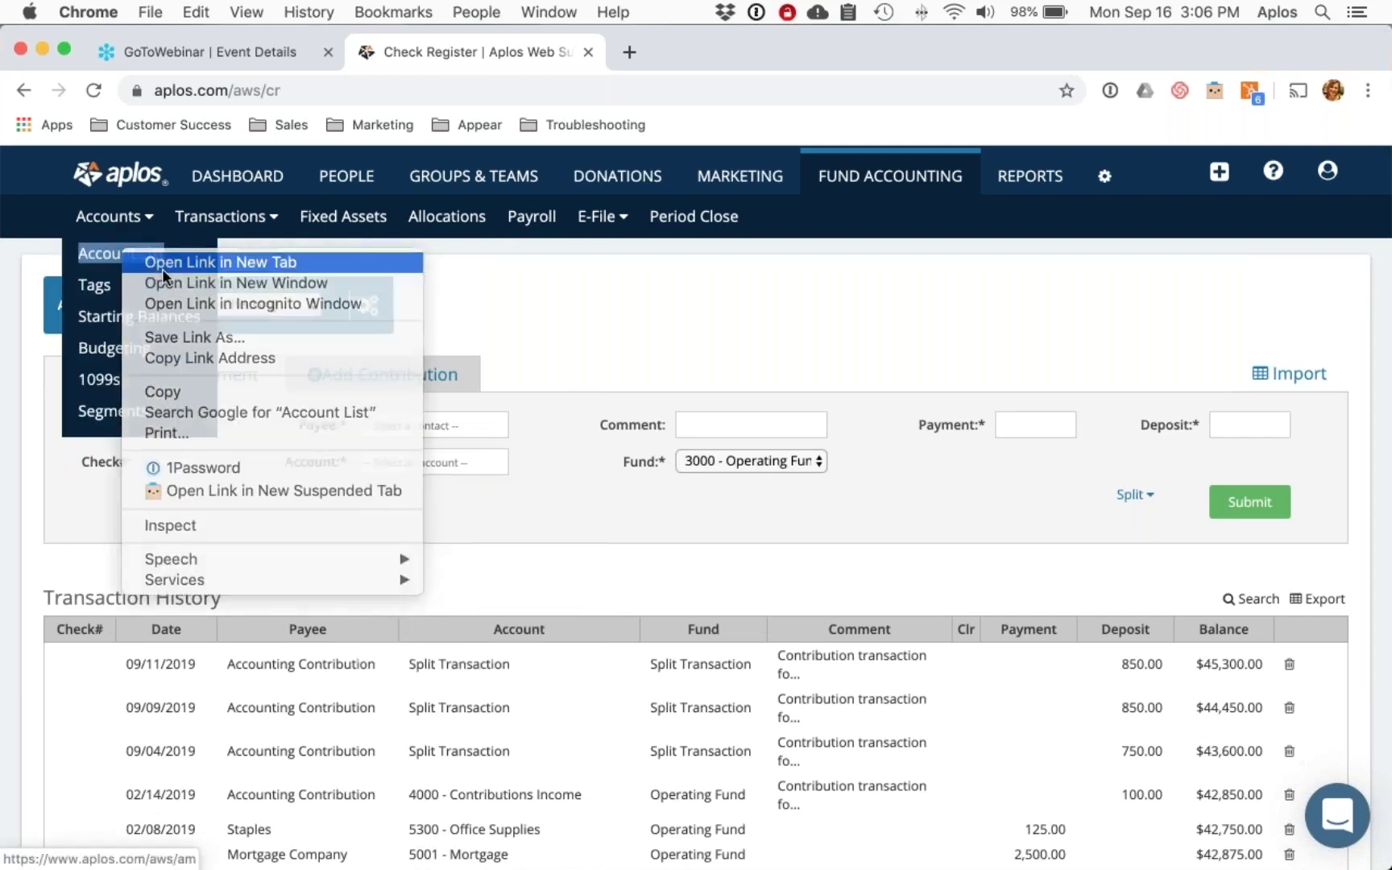
pyautogui.click(162, 265)
pyautogui.click(664, 52)
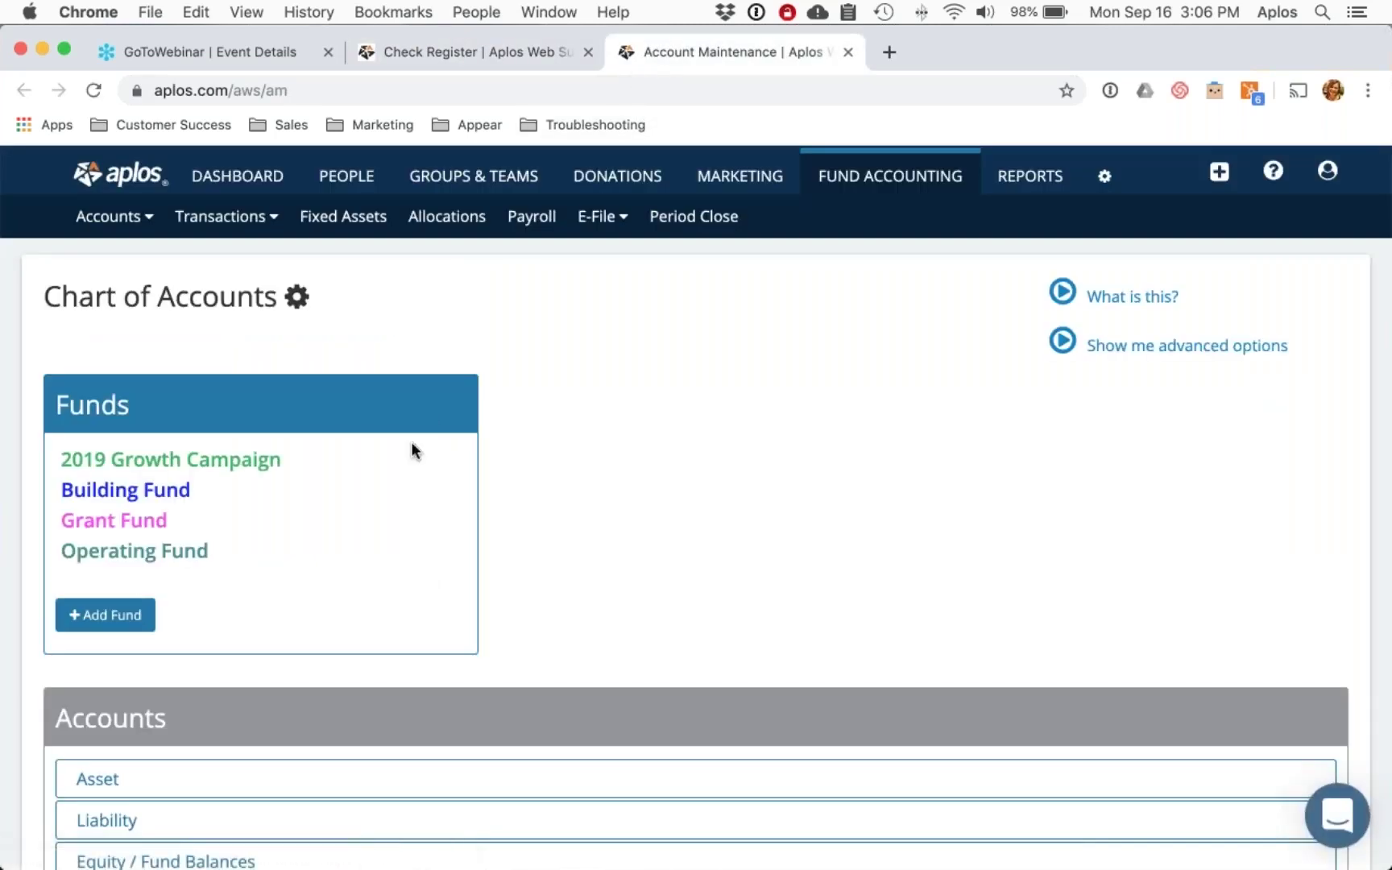
pyautogui.scroll(-10, 413, 450)
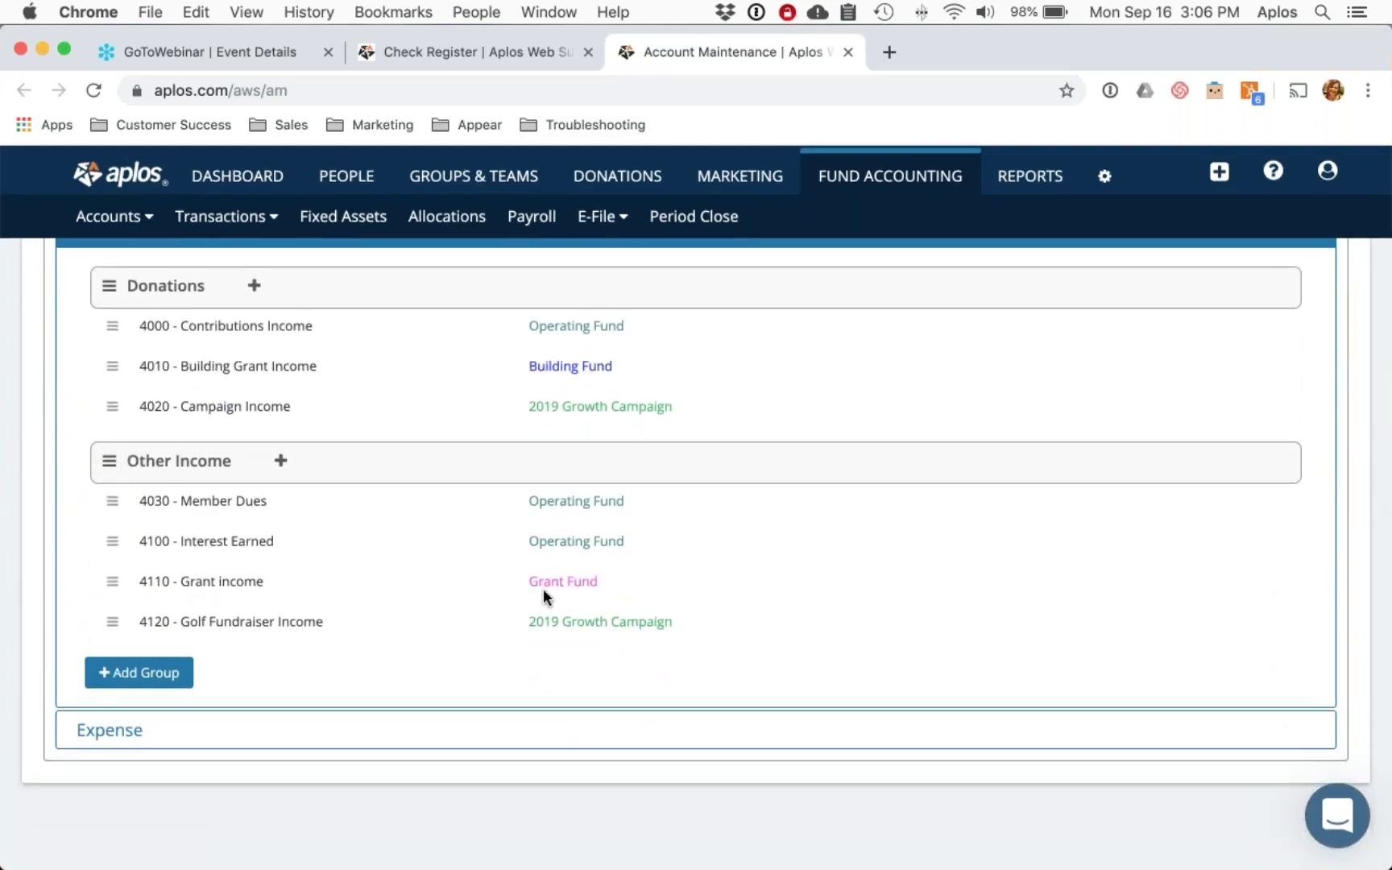
# Step: In the check register's new entry, set the account to 4110 - Grant income and view the fund choices, keeping 3101 - Grant Fund
pyautogui.click(498, 54)
pyautogui.click(467, 465)
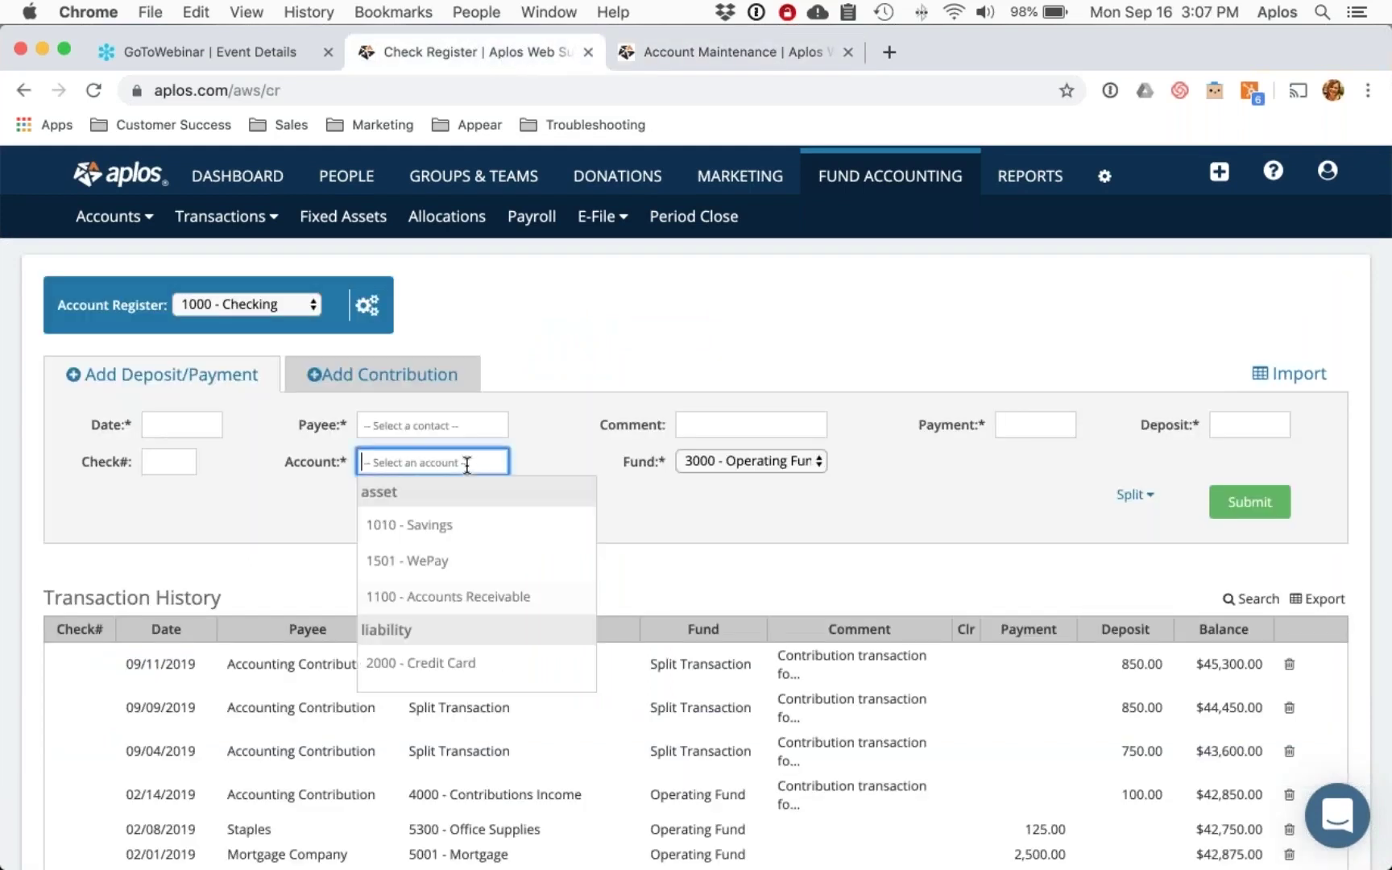
pyautogui.write('grant')
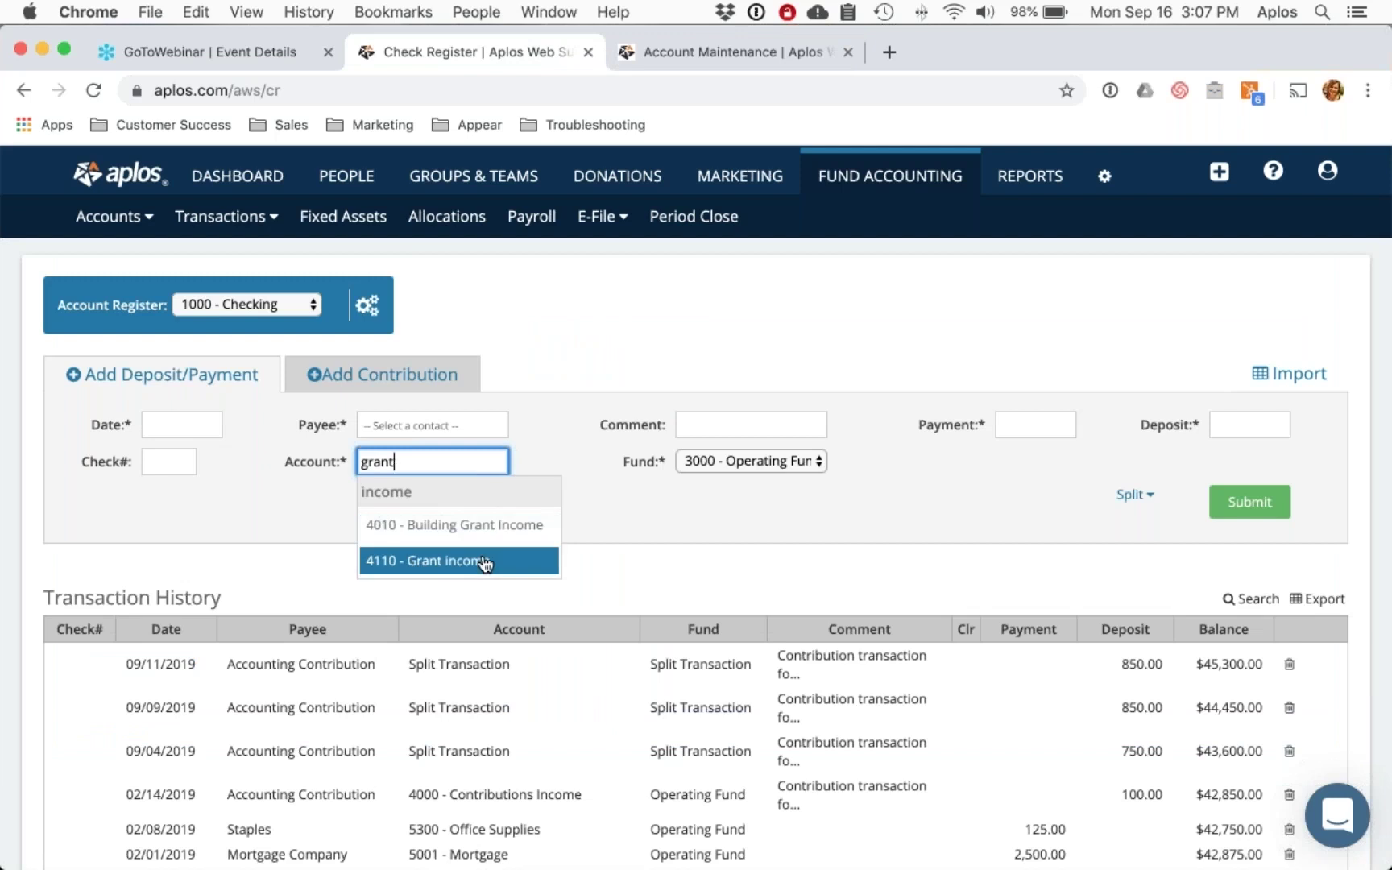
pyautogui.click(484, 561)
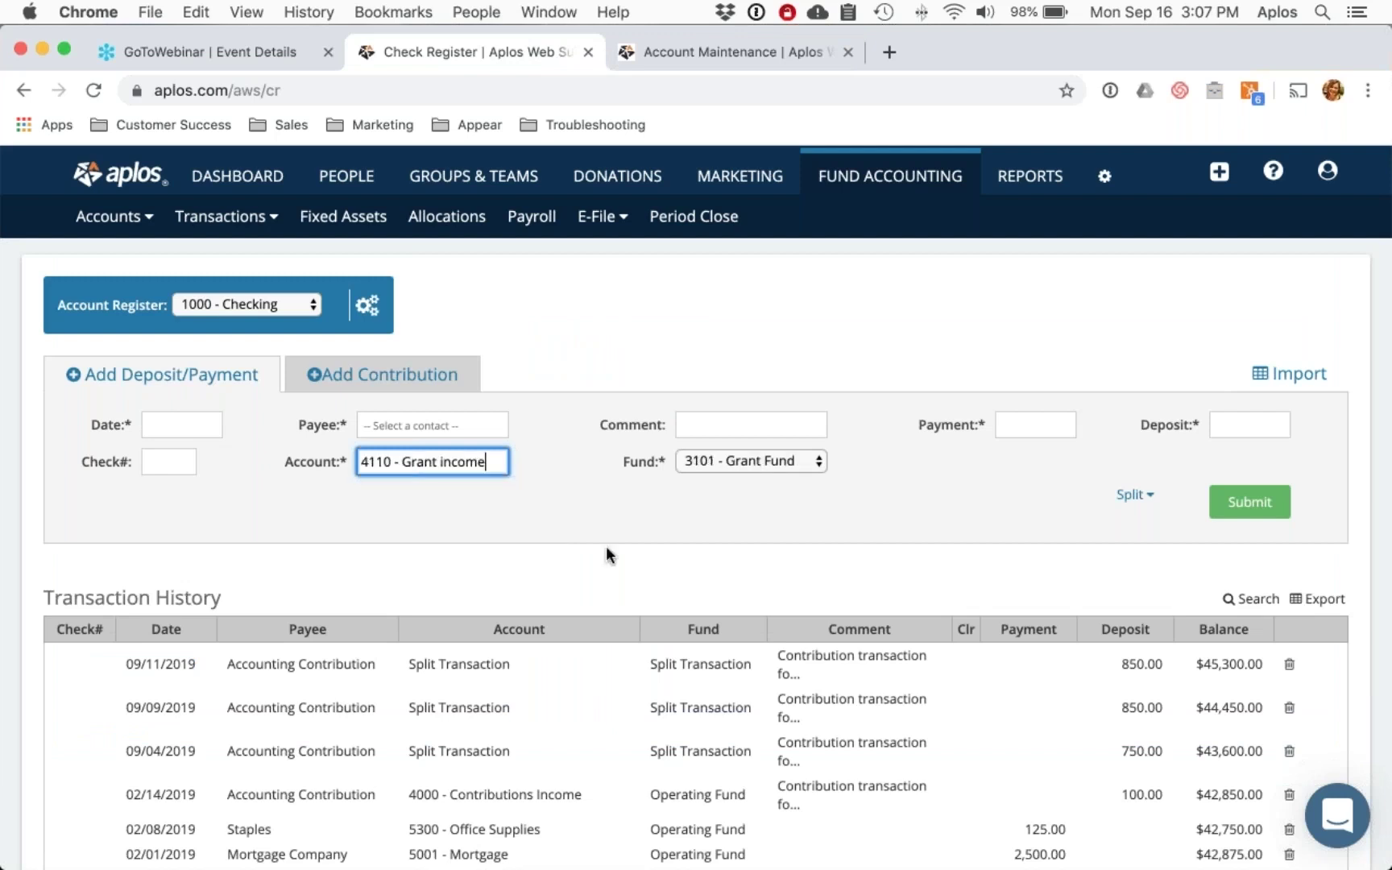
pyautogui.click(809, 457)
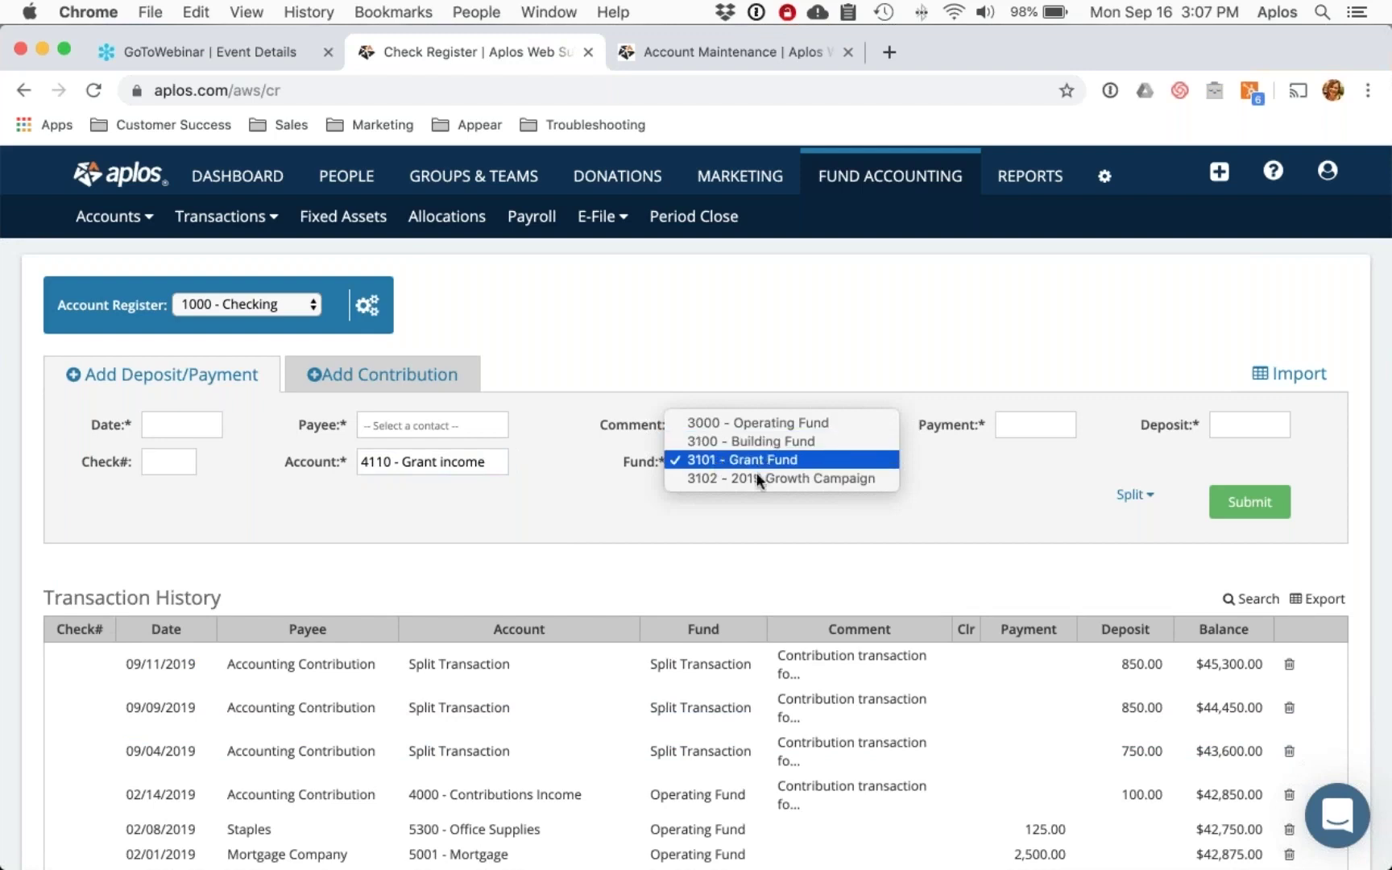
pyautogui.click(730, 521)
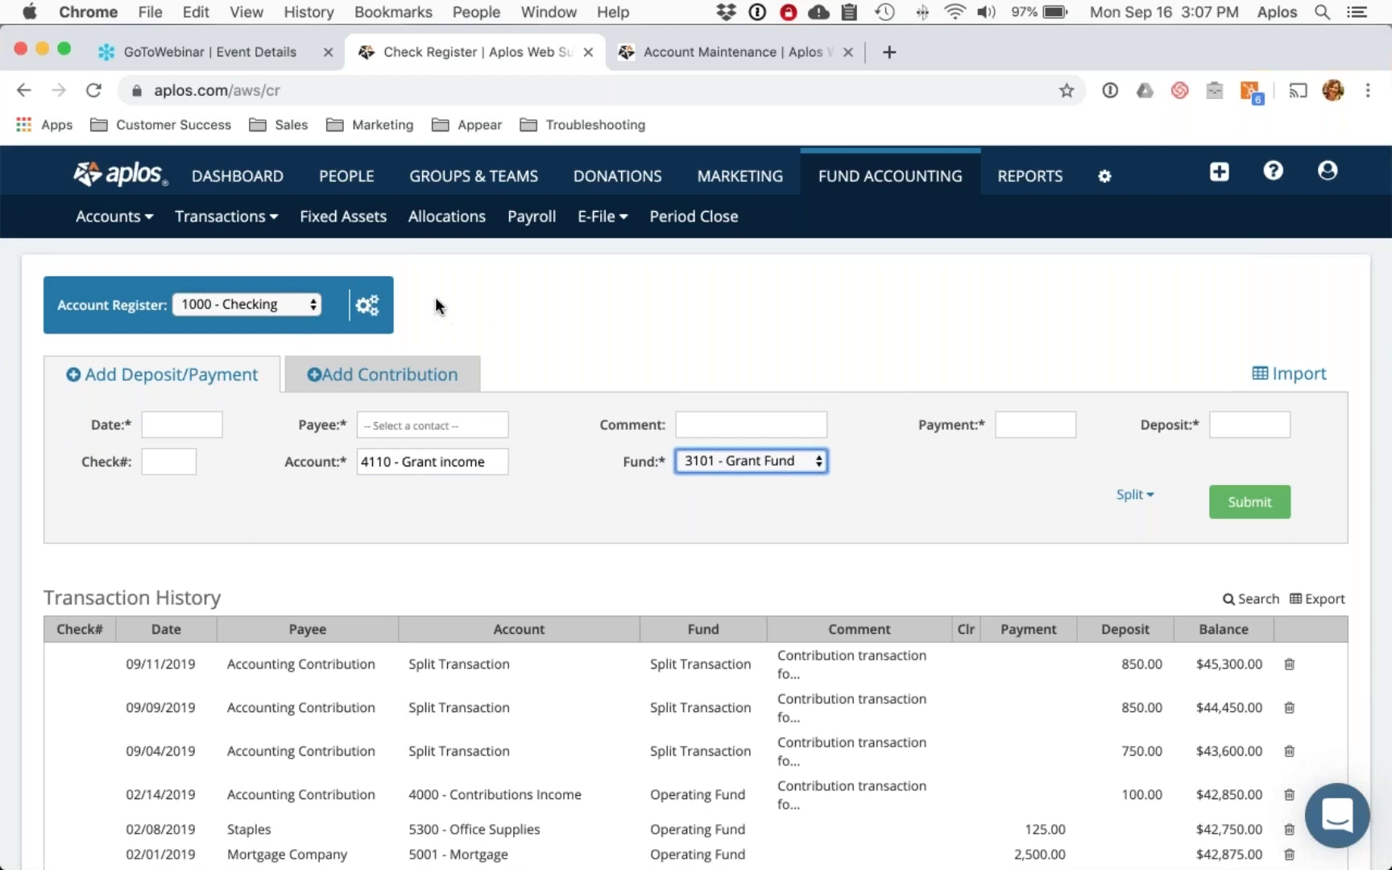
# Step: View the asset and liability accounts offered for the account register, staying on 1000 - Checking
pyautogui.click(301, 306)
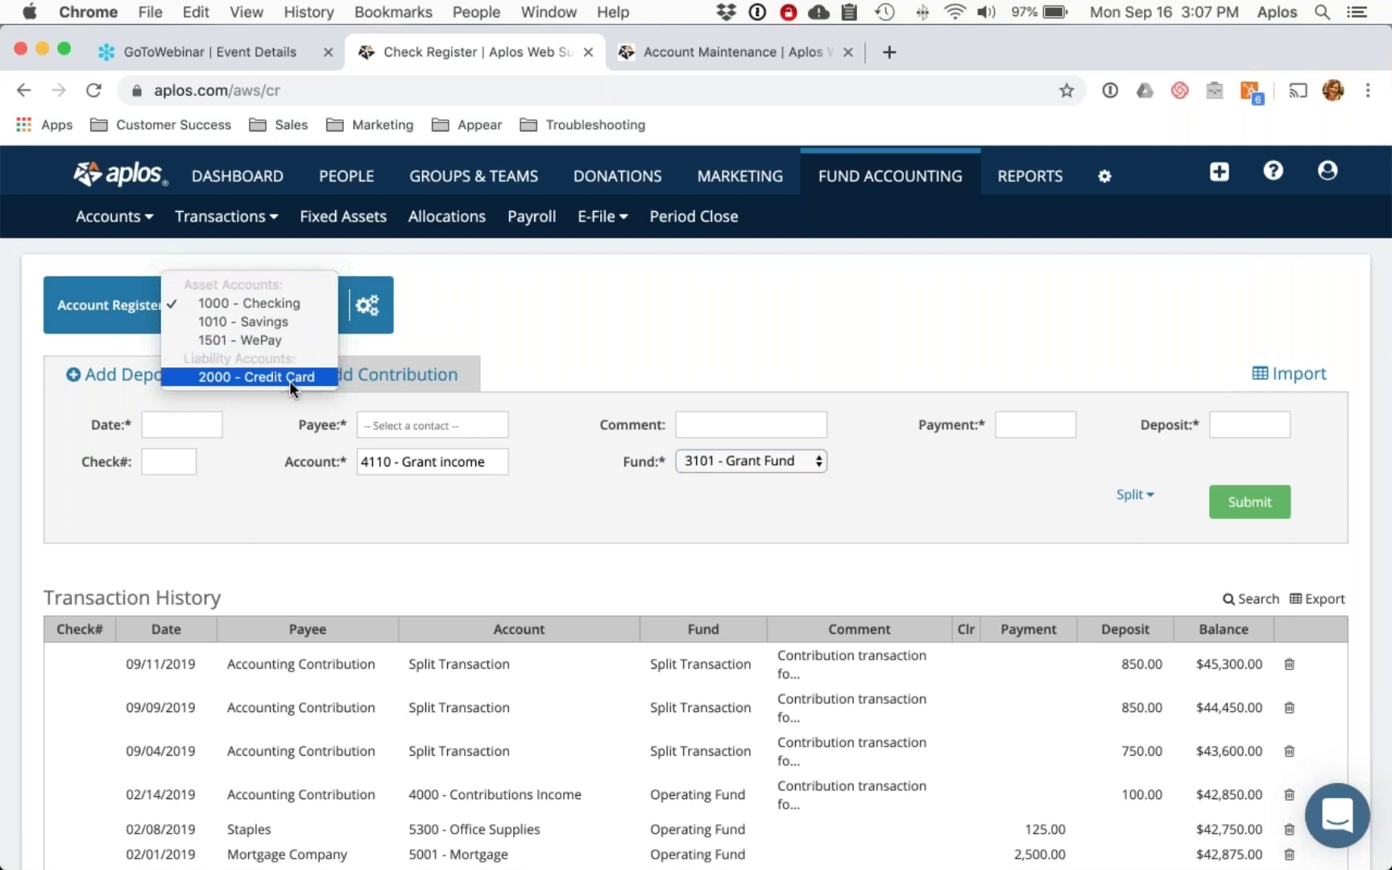
pyautogui.click(627, 333)
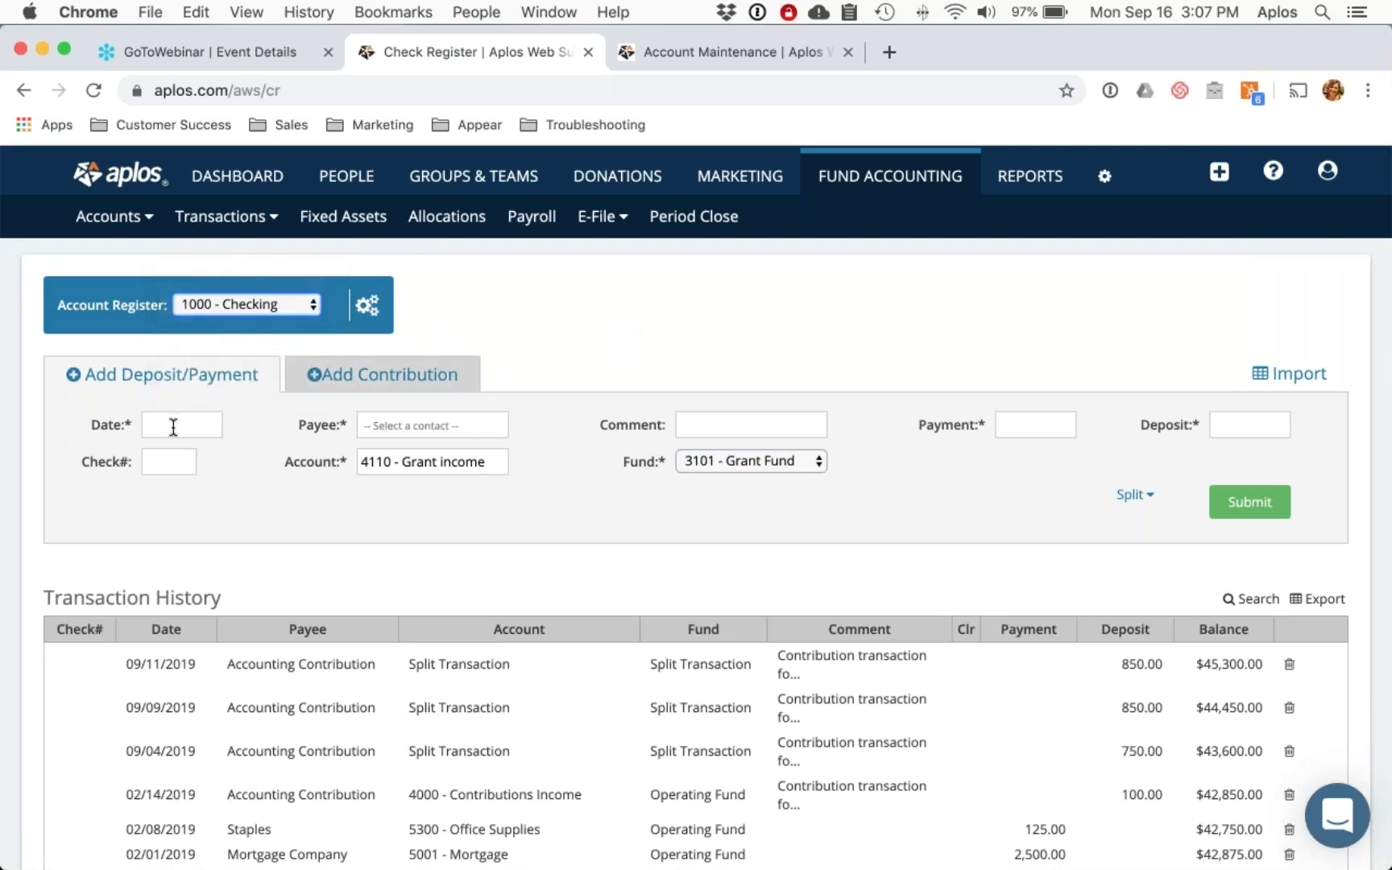
pyautogui.doubleClick(126, 425)
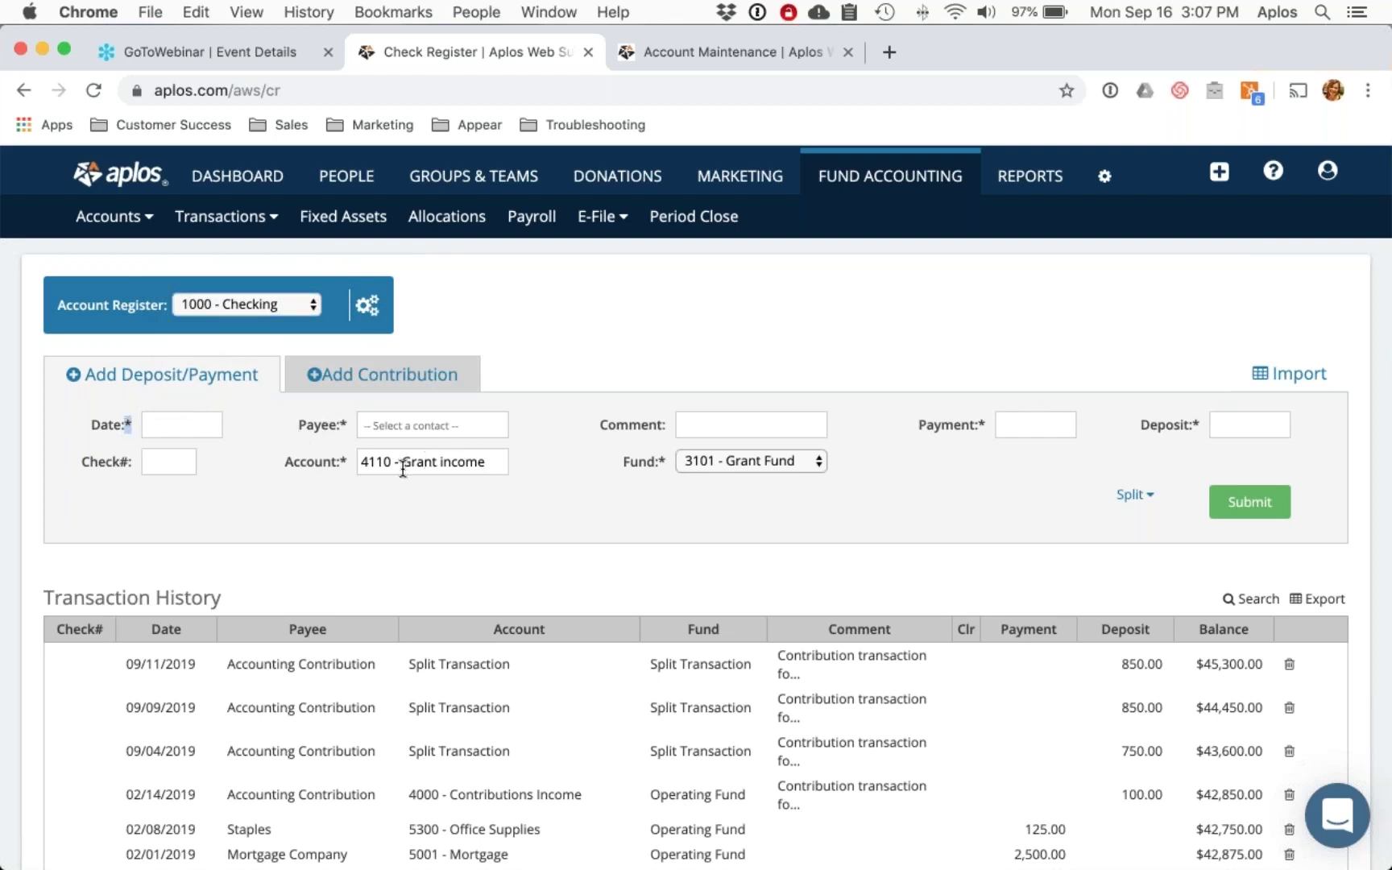
# Step: Open the split form for the new Checking register entry, add two more rows and cancel the entry
pyautogui.click(1132, 496)
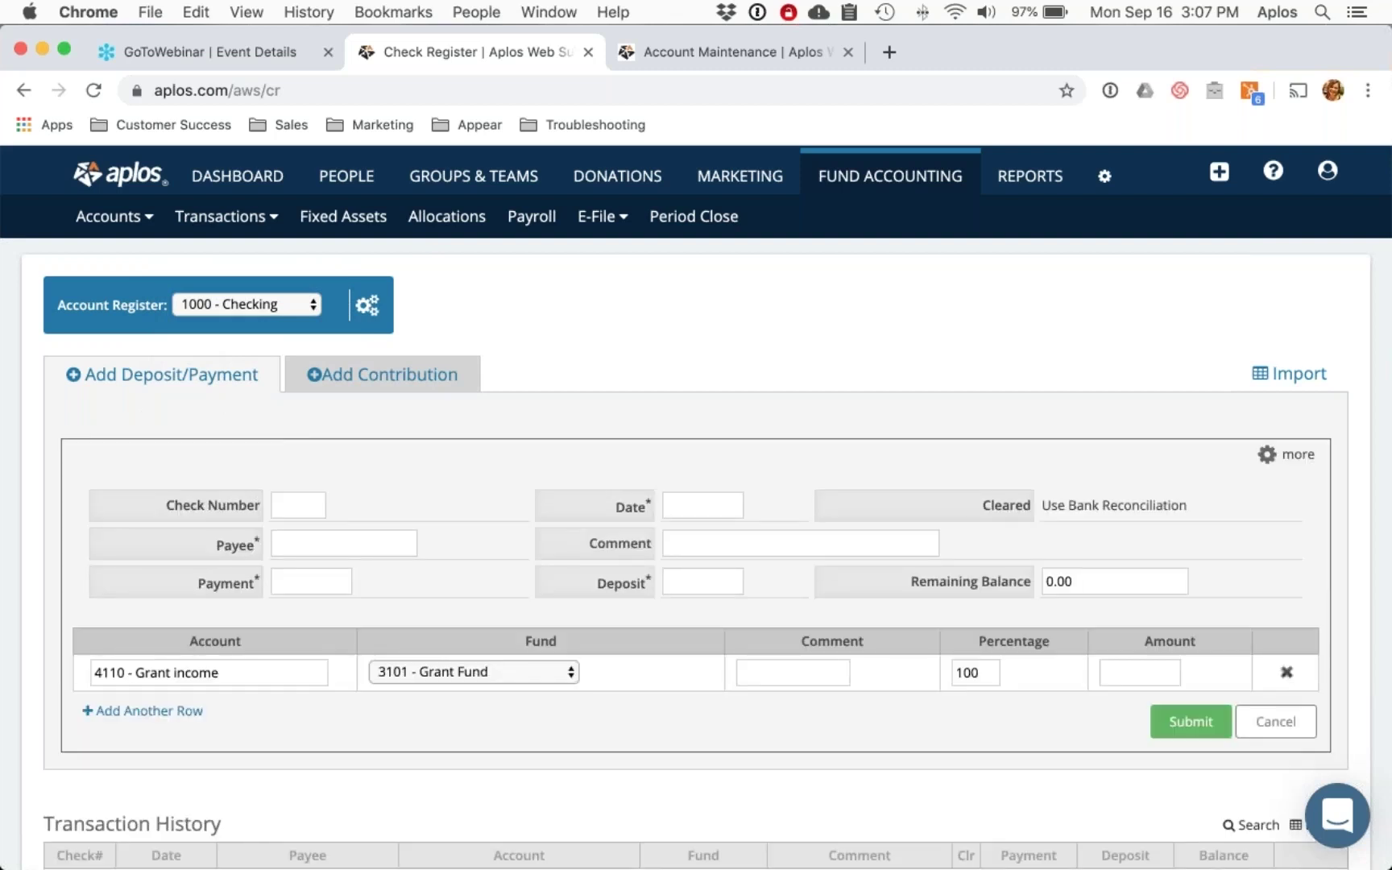
pyautogui.scroll(-2, 223, 616)
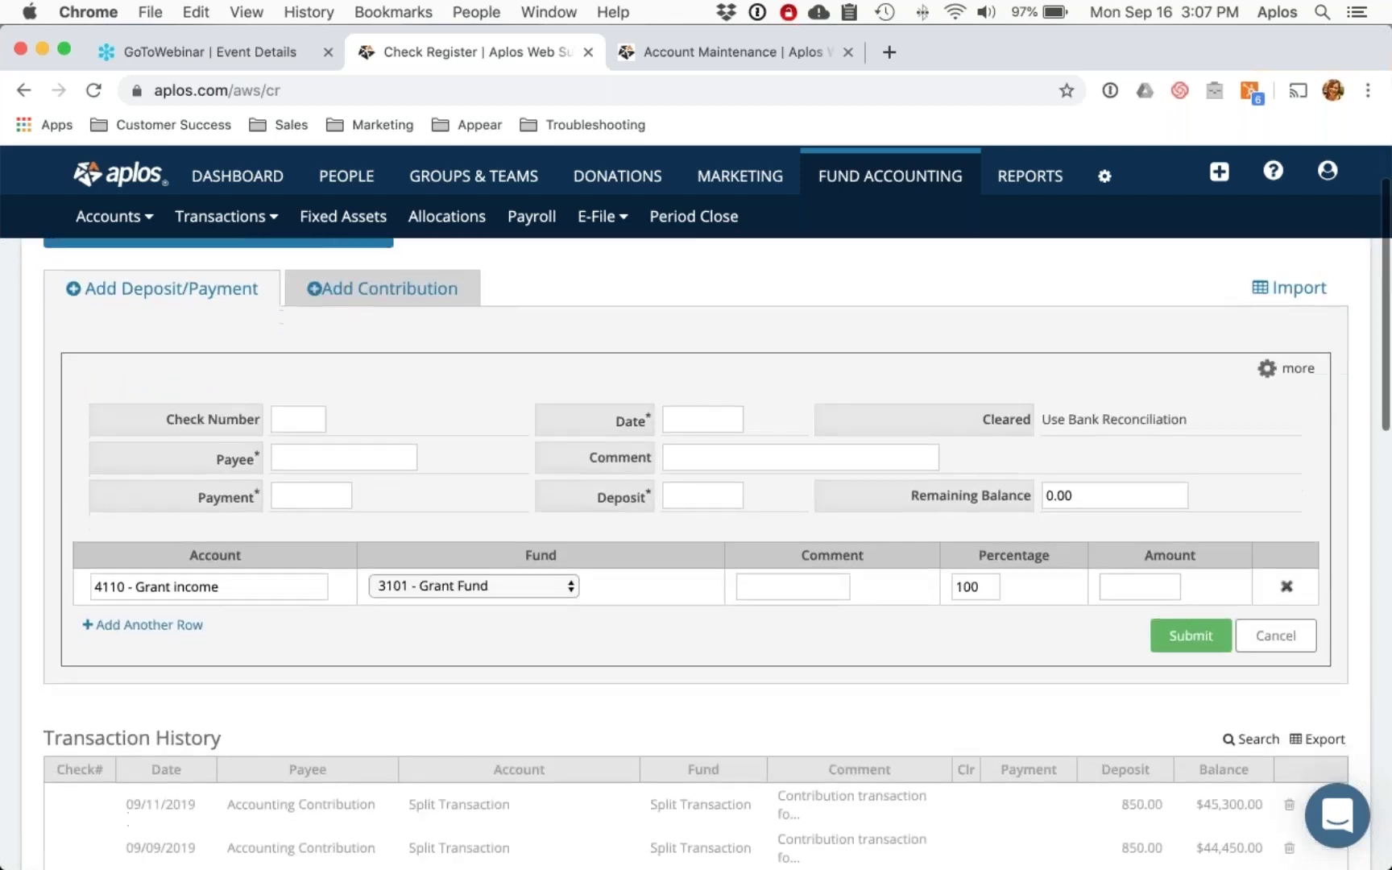
pyautogui.click(161, 625)
pyautogui.click(161, 661)
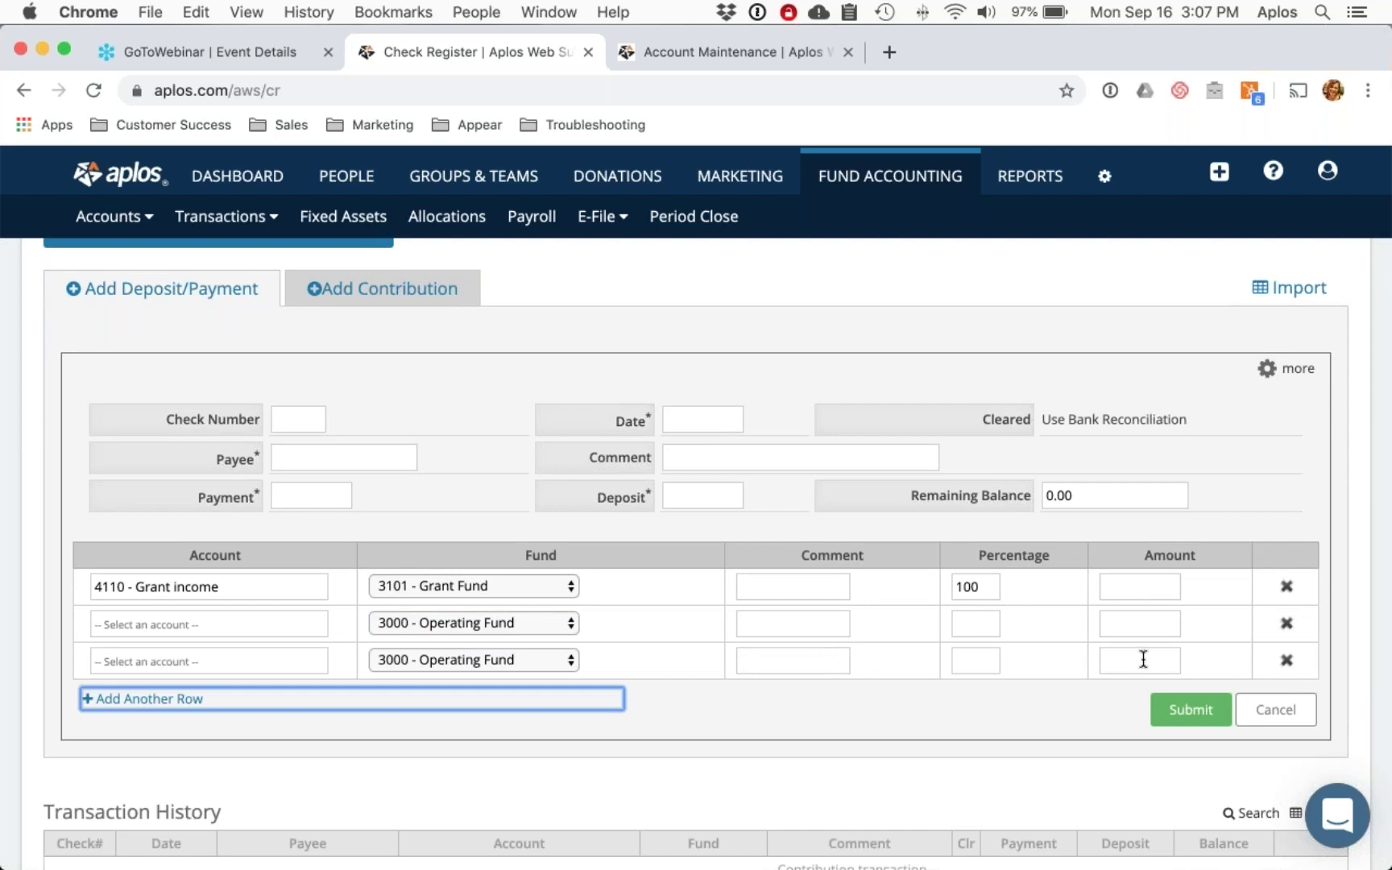
pyautogui.click(1281, 719)
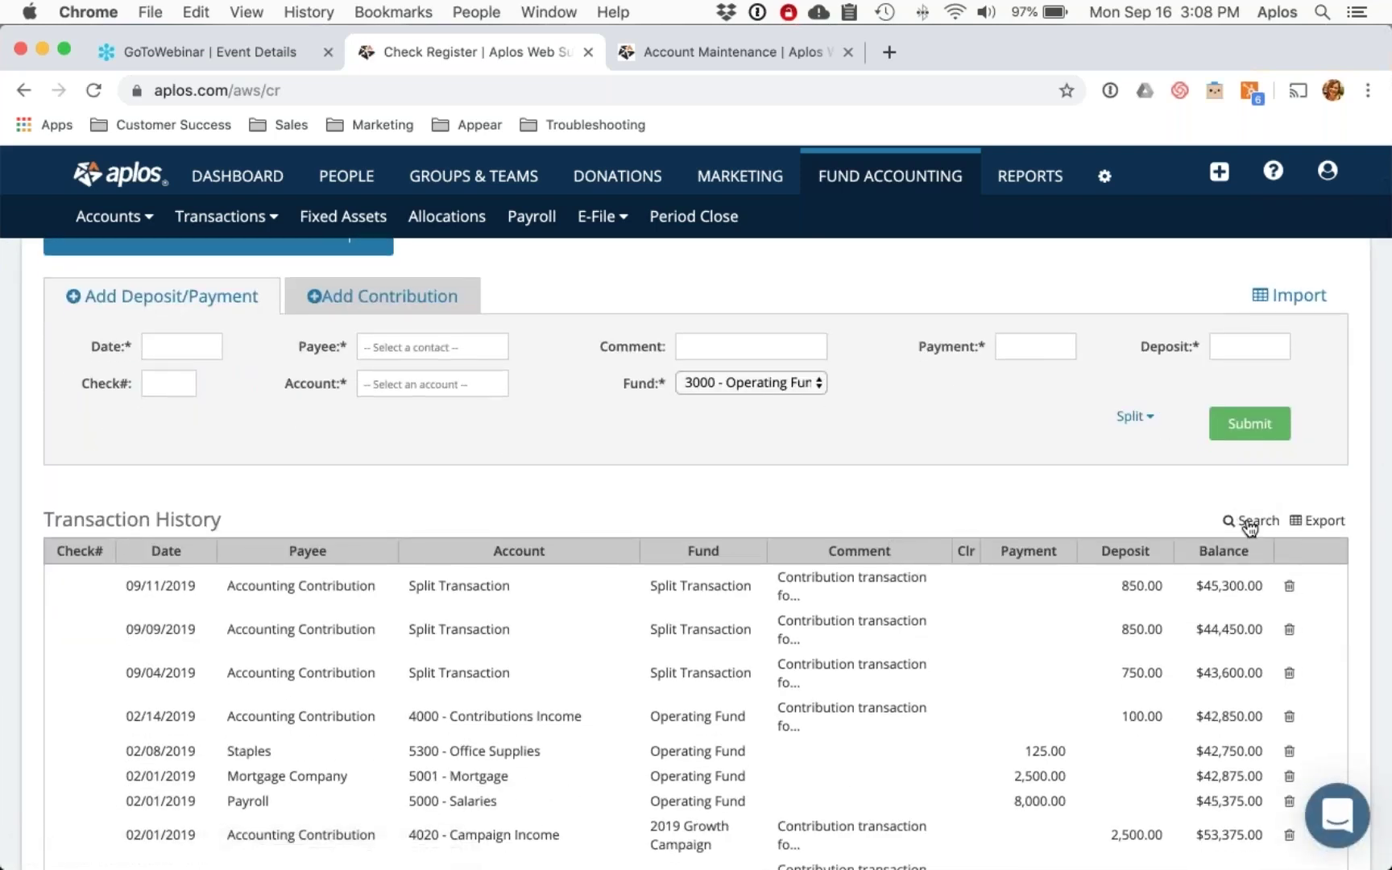
# Step: Show the search filters for the transaction history and open the transaction import page
pyautogui.click(1249, 522)
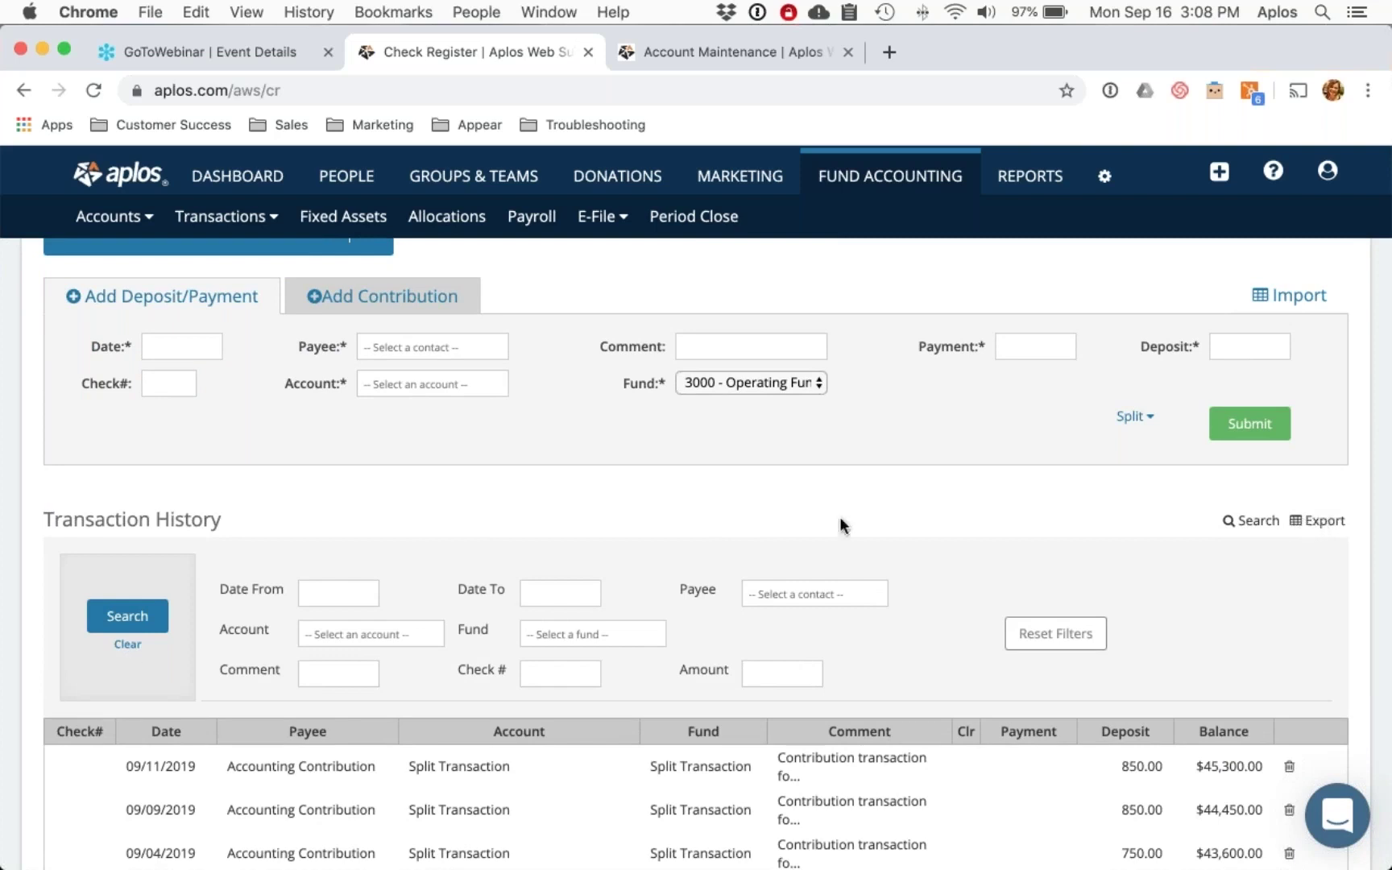
pyautogui.click(1300, 298)
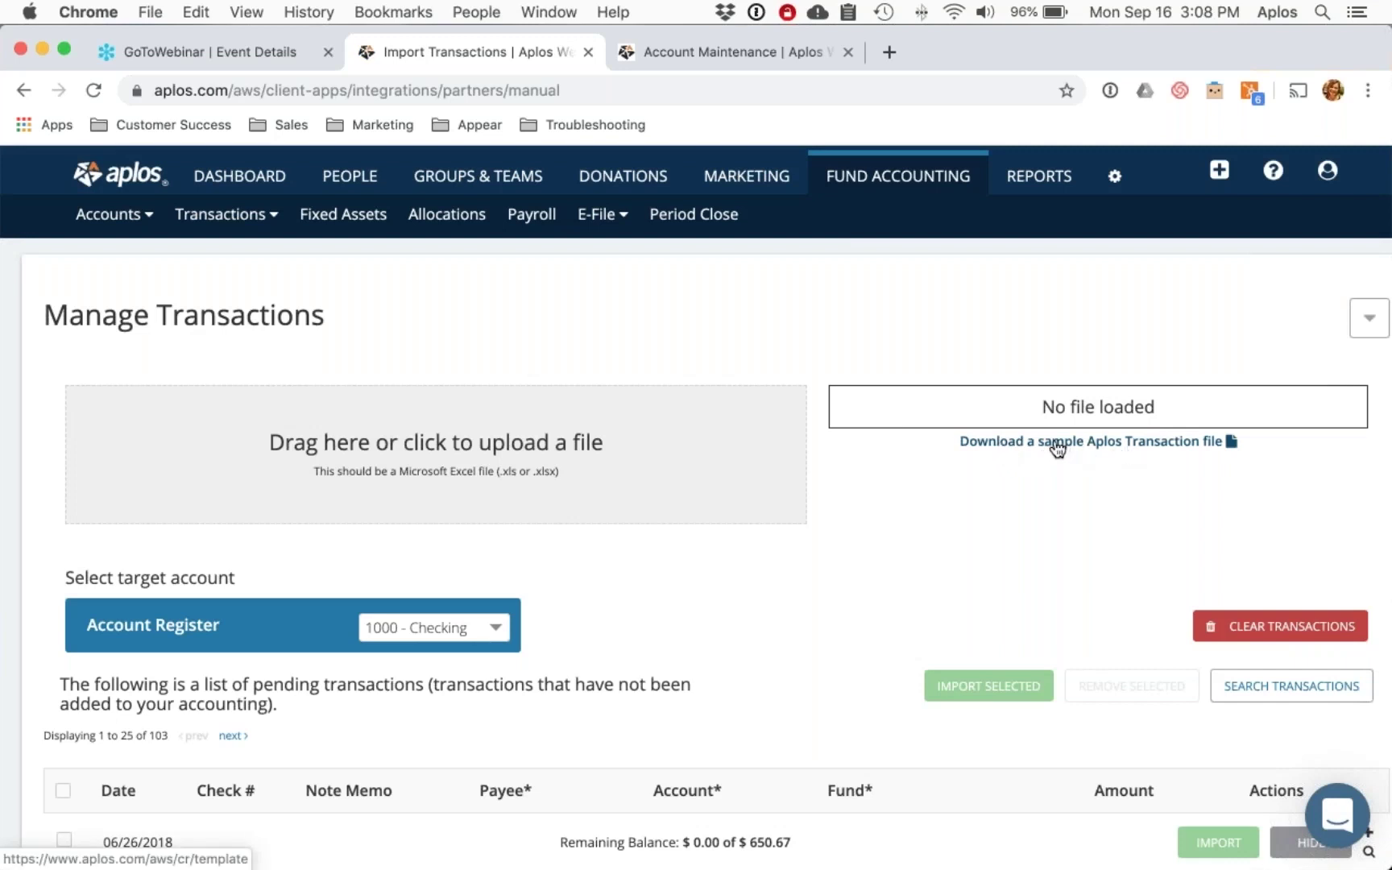
# Step: Examine the import page's file upload area and the payee, account, fund and amount fields of the pending transactions
pyautogui.scroll(-3, 866, 490)
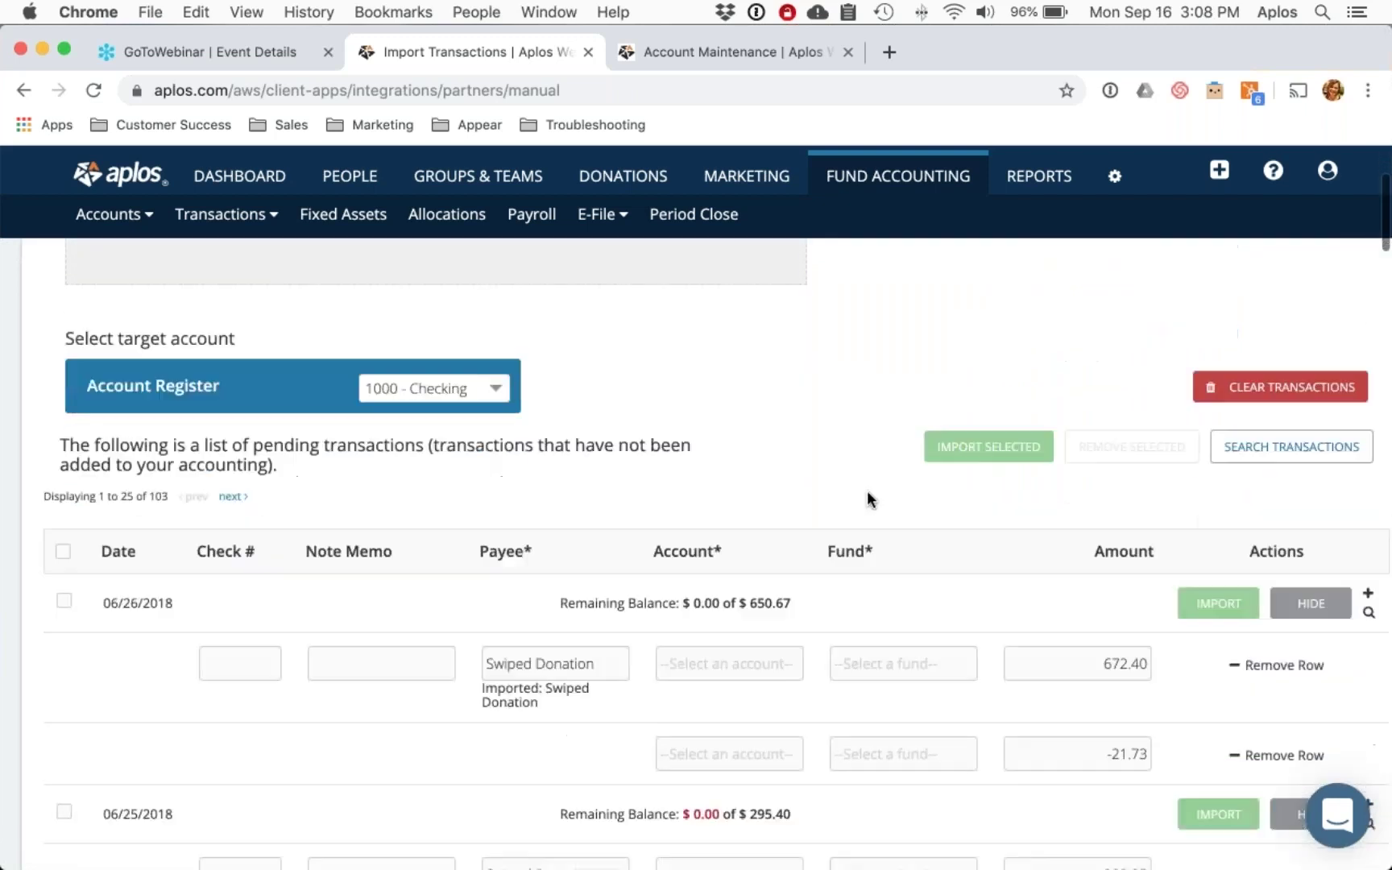
pyautogui.scroll(-2, 867, 490)
pyautogui.scroll(-1, 610, 606)
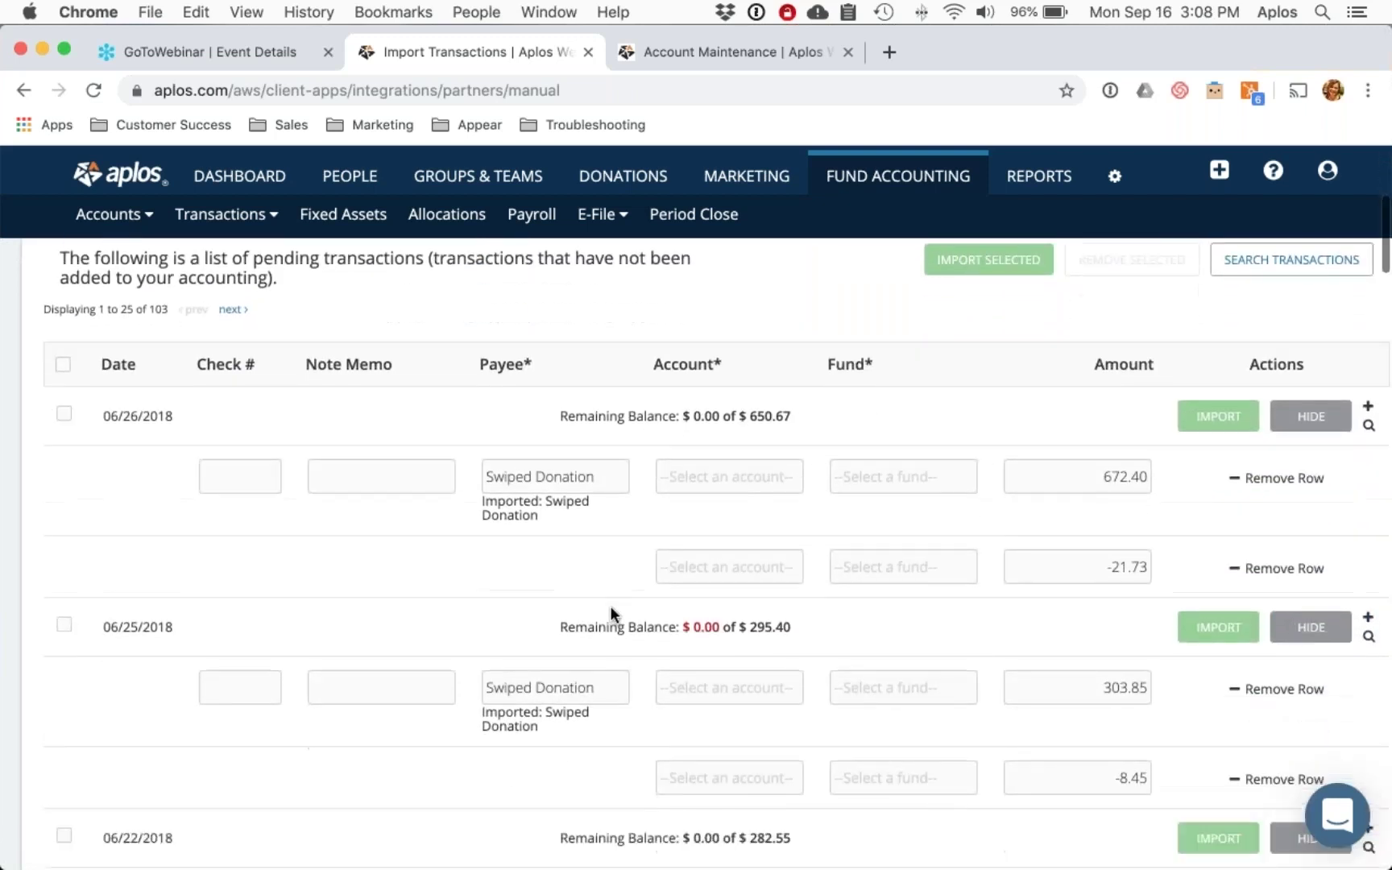
pyautogui.scroll(-1, 610, 606)
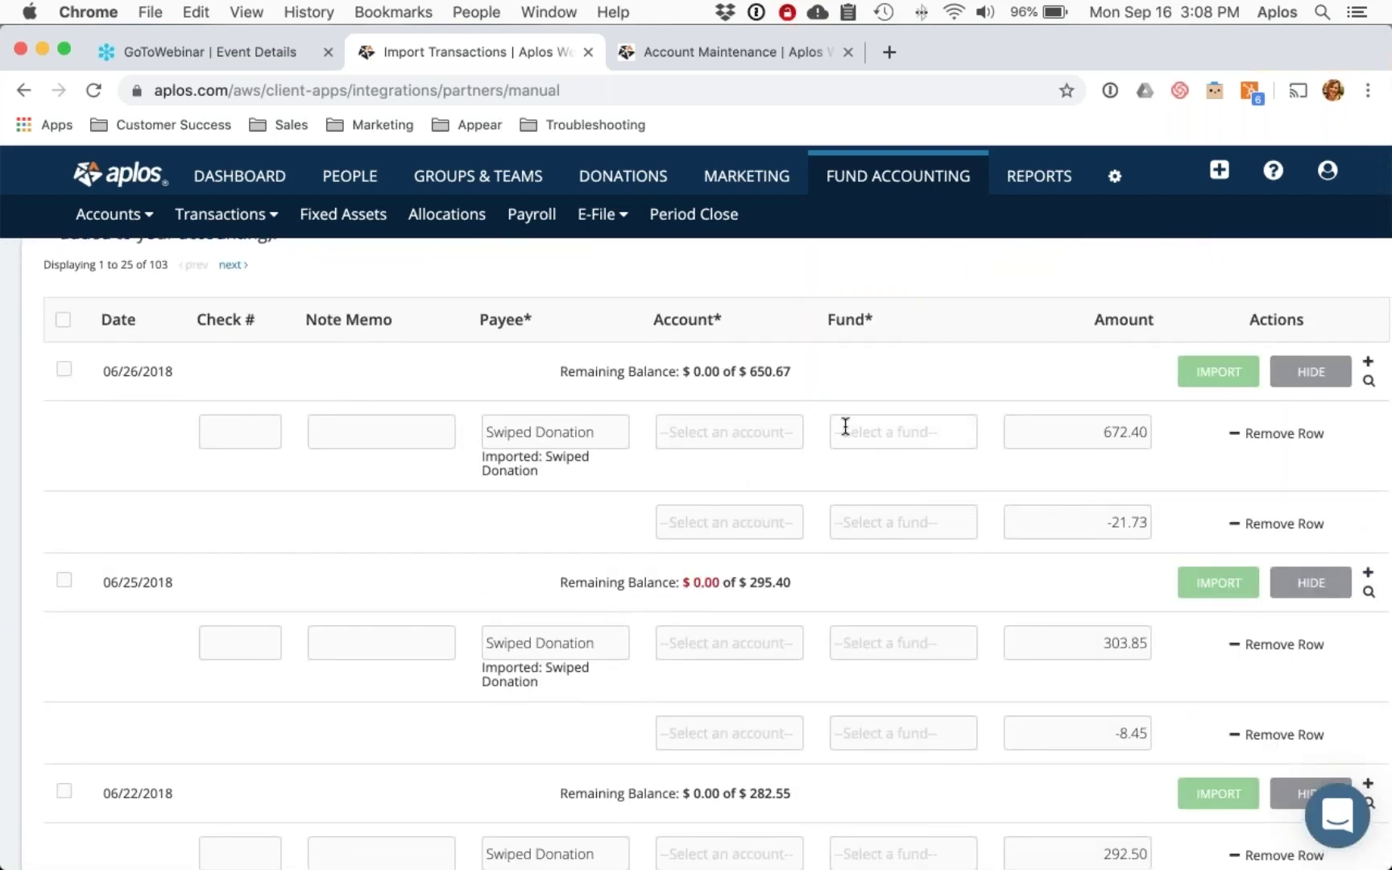
pyautogui.scroll(5, 816, 491)
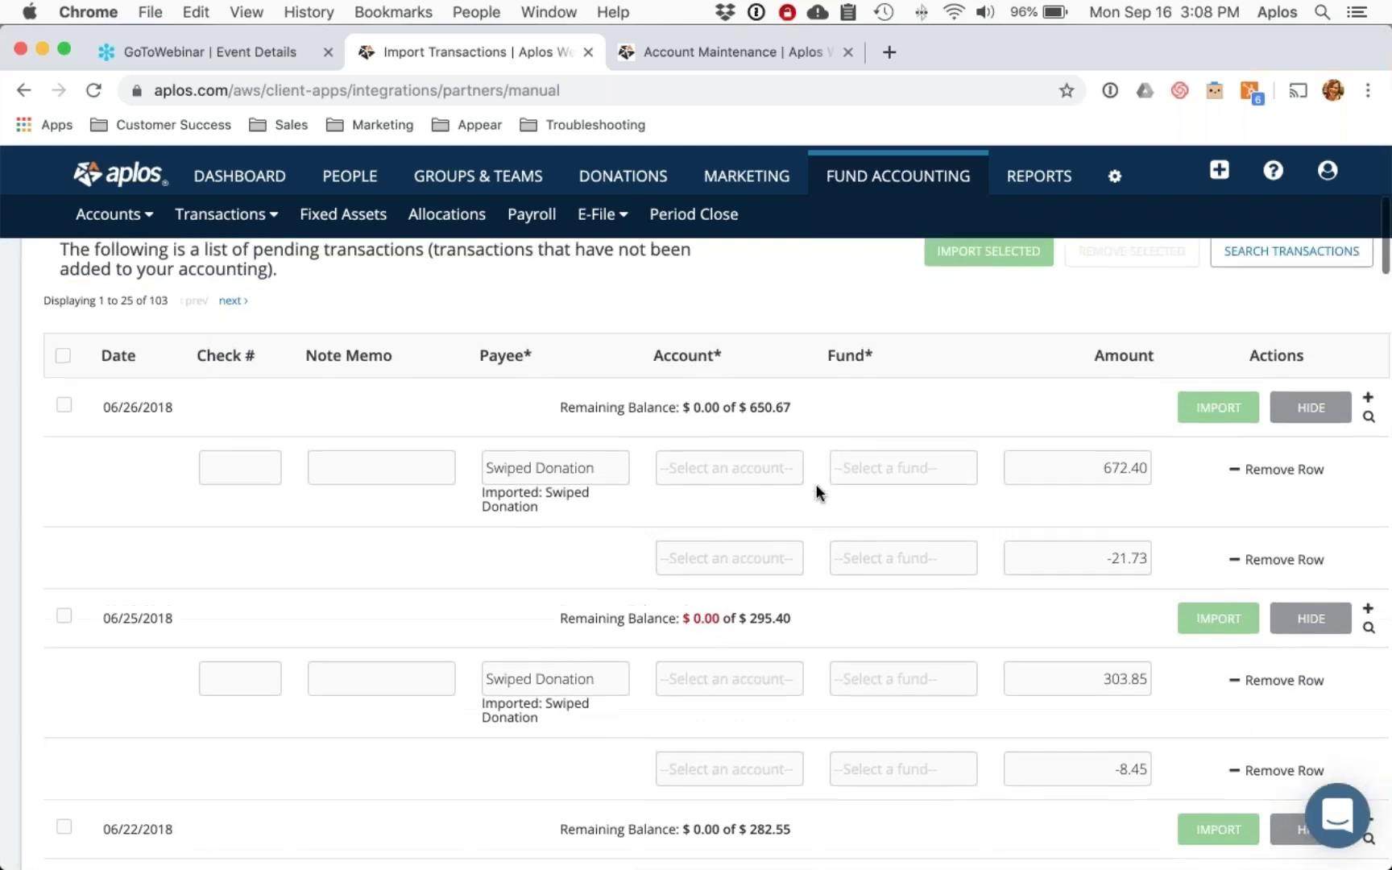
pyautogui.scroll(2, 816, 491)
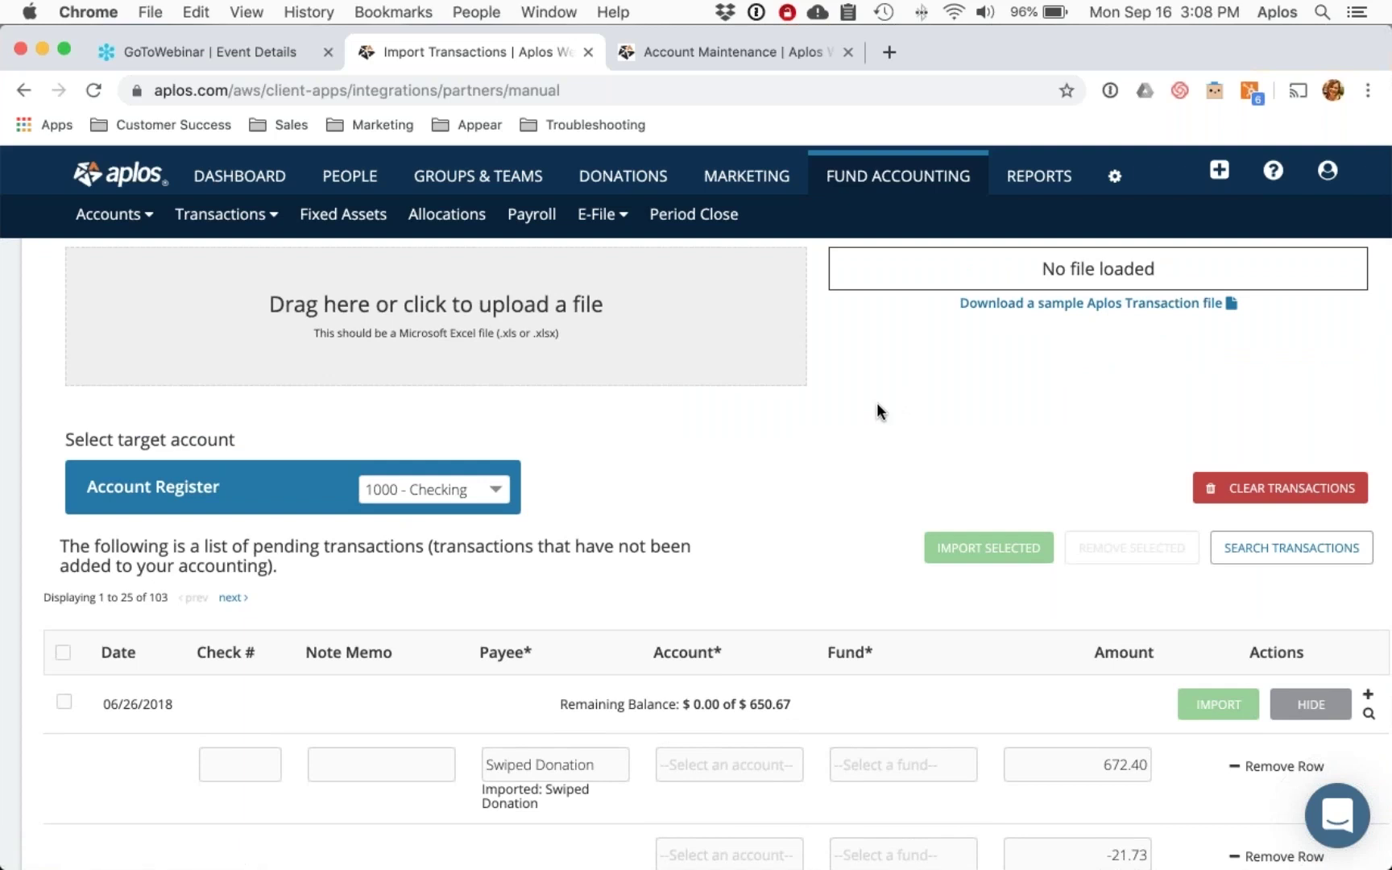
pyautogui.scroll(-8, 746, 482)
pyautogui.scroll(3, 746, 472)
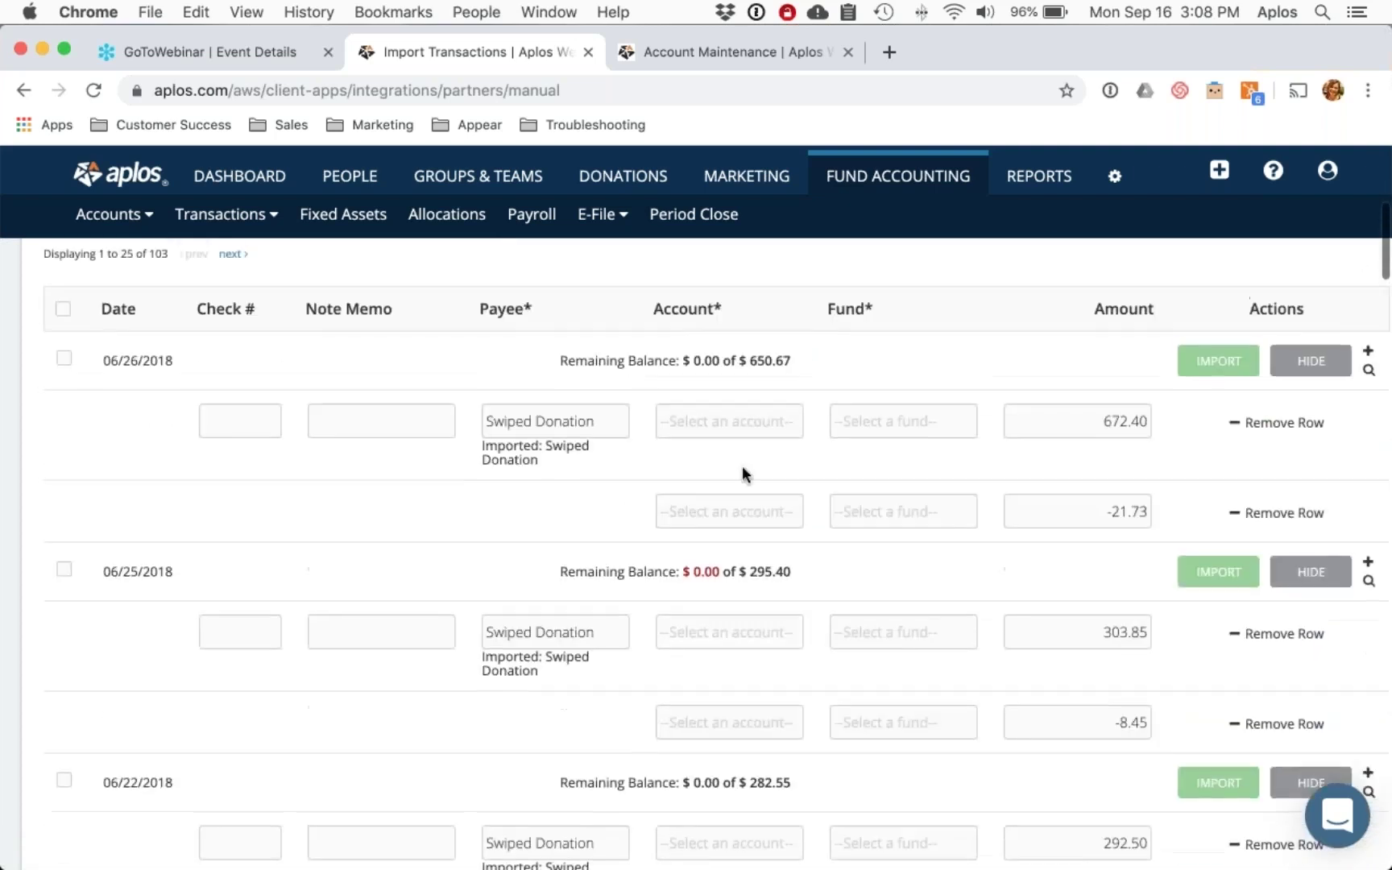
# Step: Assign 4000 - Contributions Income to the 06/26/2018 transaction's 672.40 line and 5100 - Bank Fees to its -21.73 line, and select the transaction
pyautogui.click(720, 420)
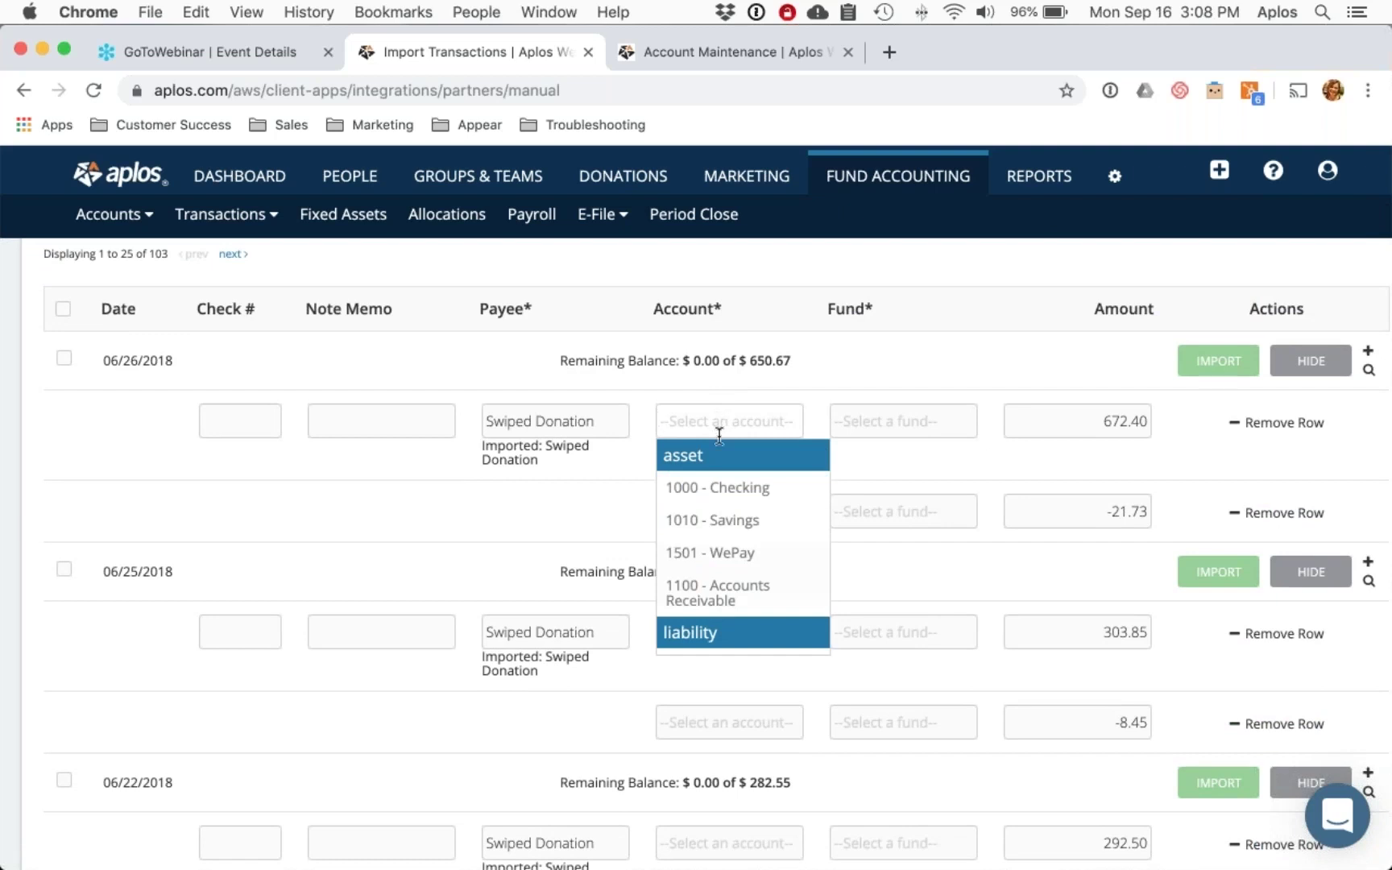
pyautogui.scroll(-5, 721, 519)
pyautogui.click(727, 518)
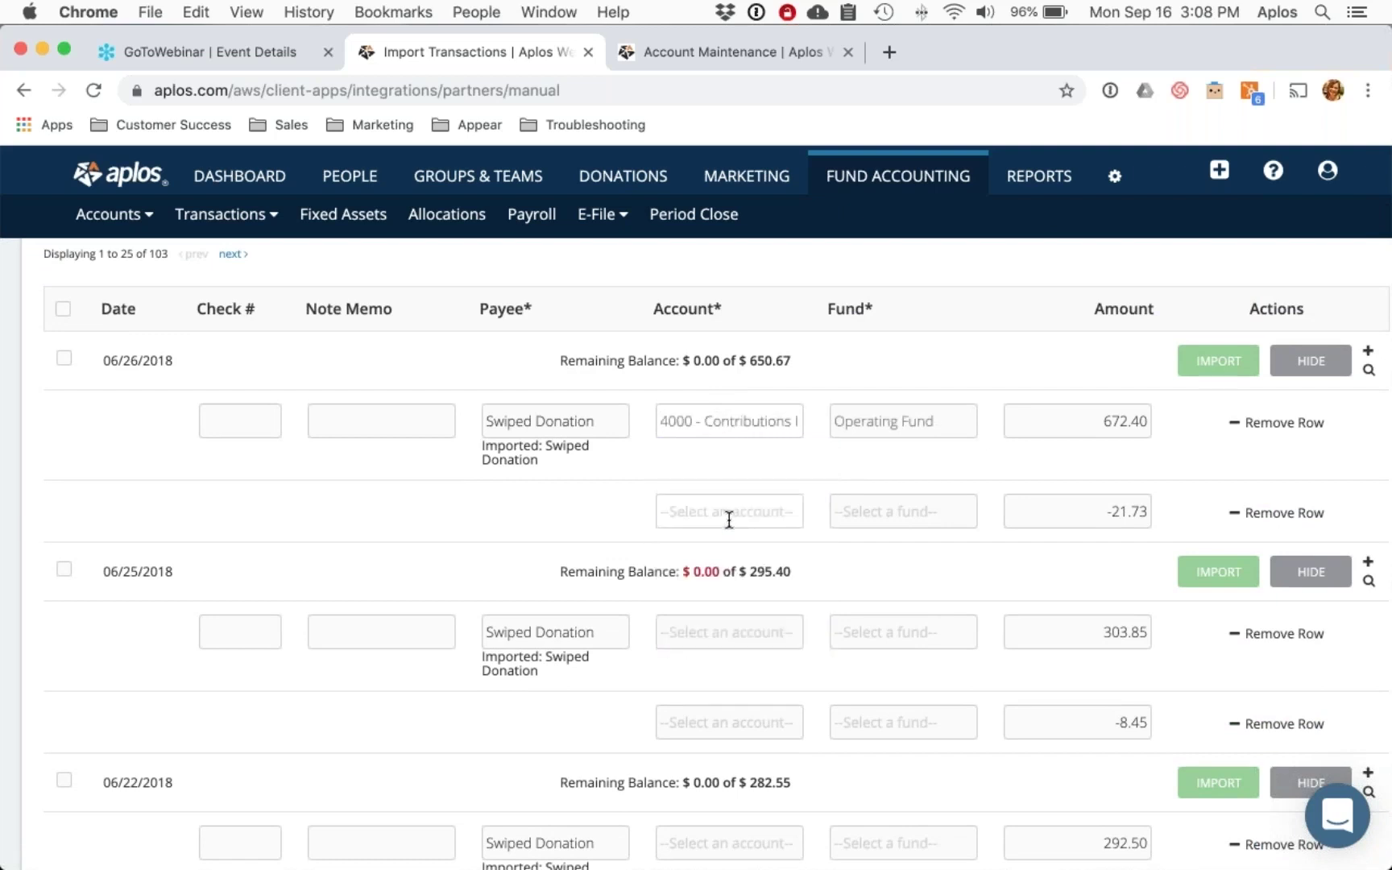
pyautogui.click(746, 514)
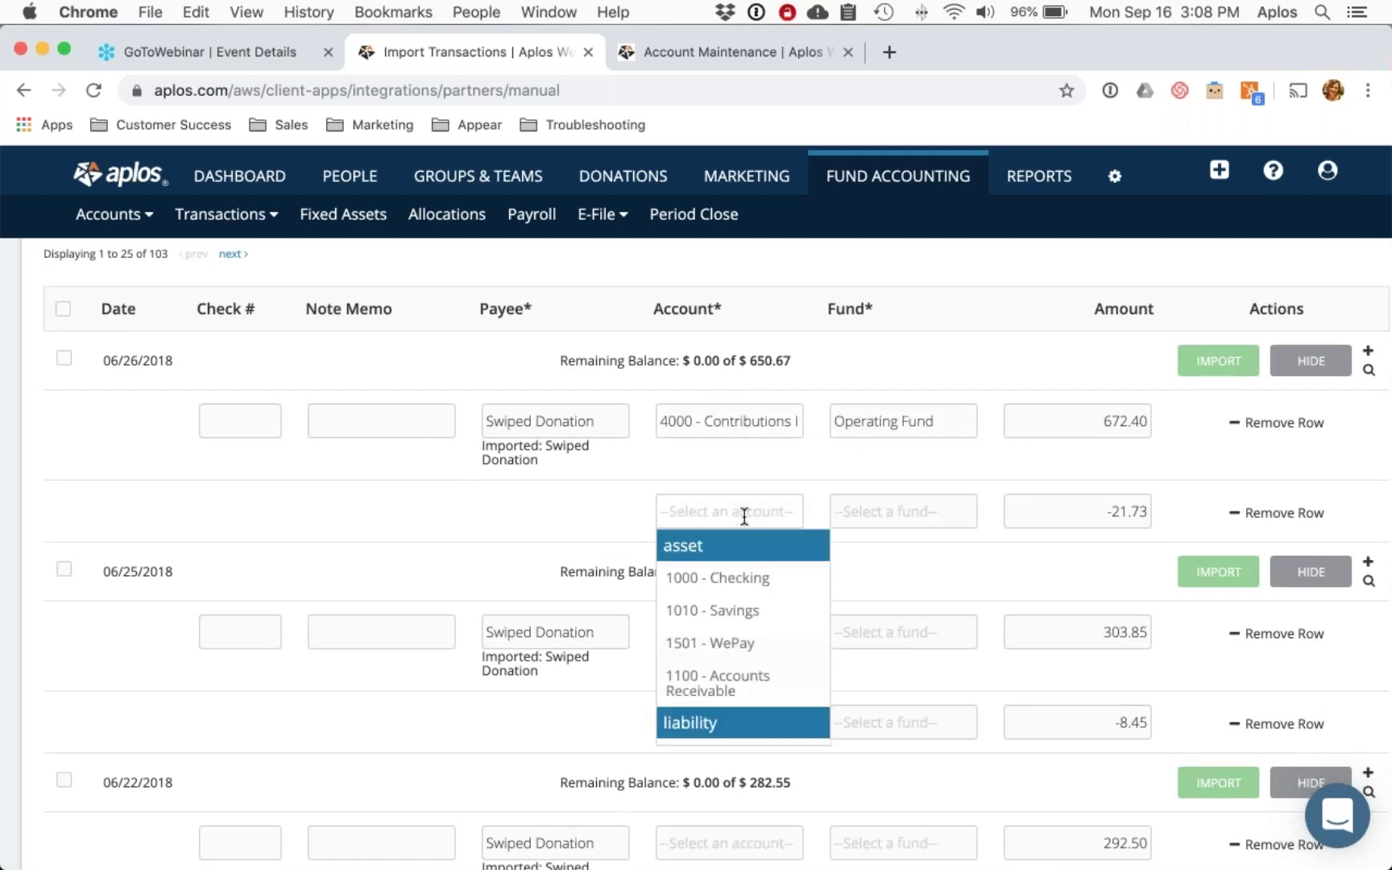
pyautogui.write('fee')
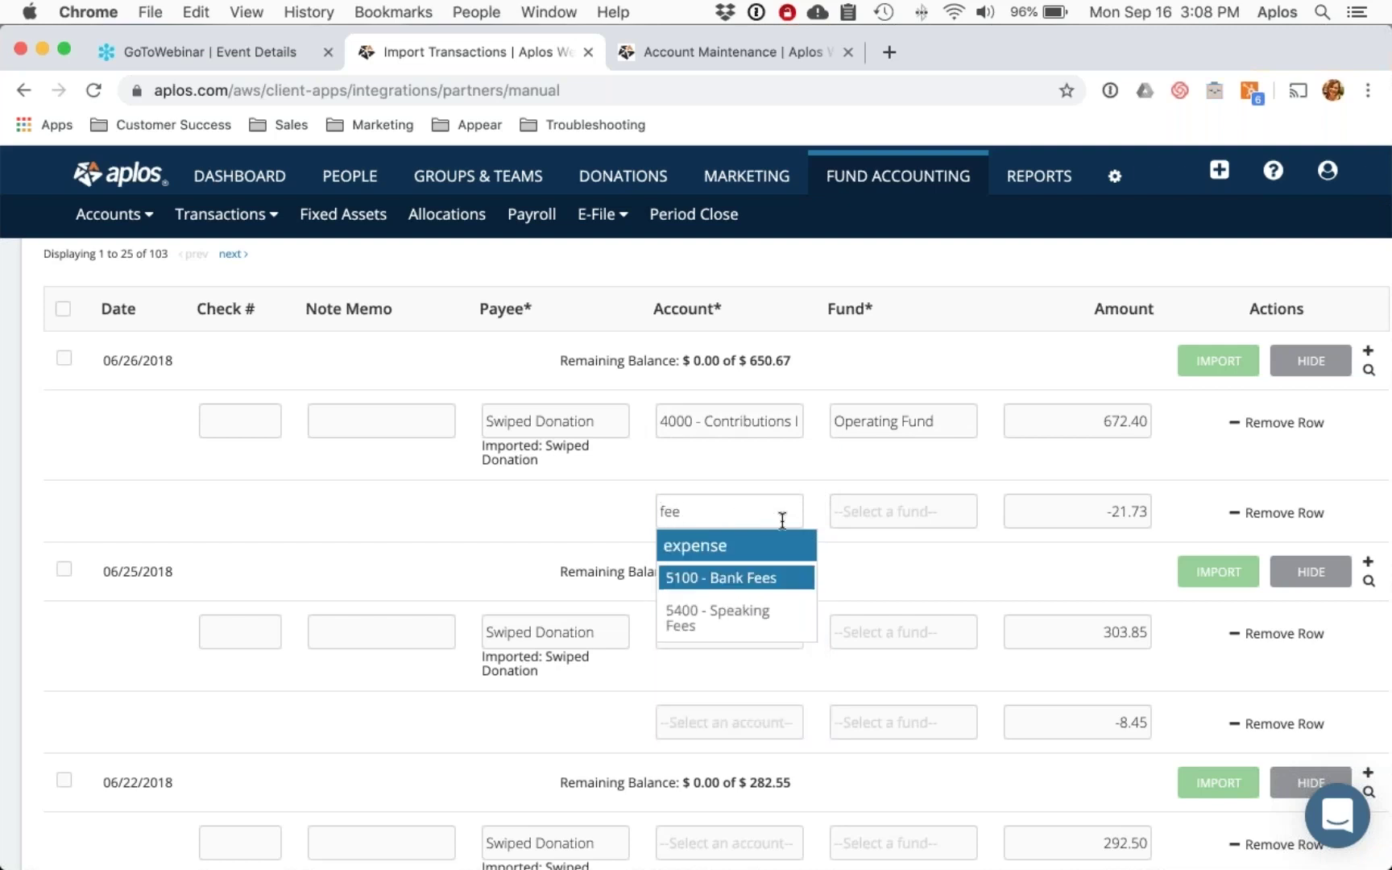
pyautogui.click(739, 579)
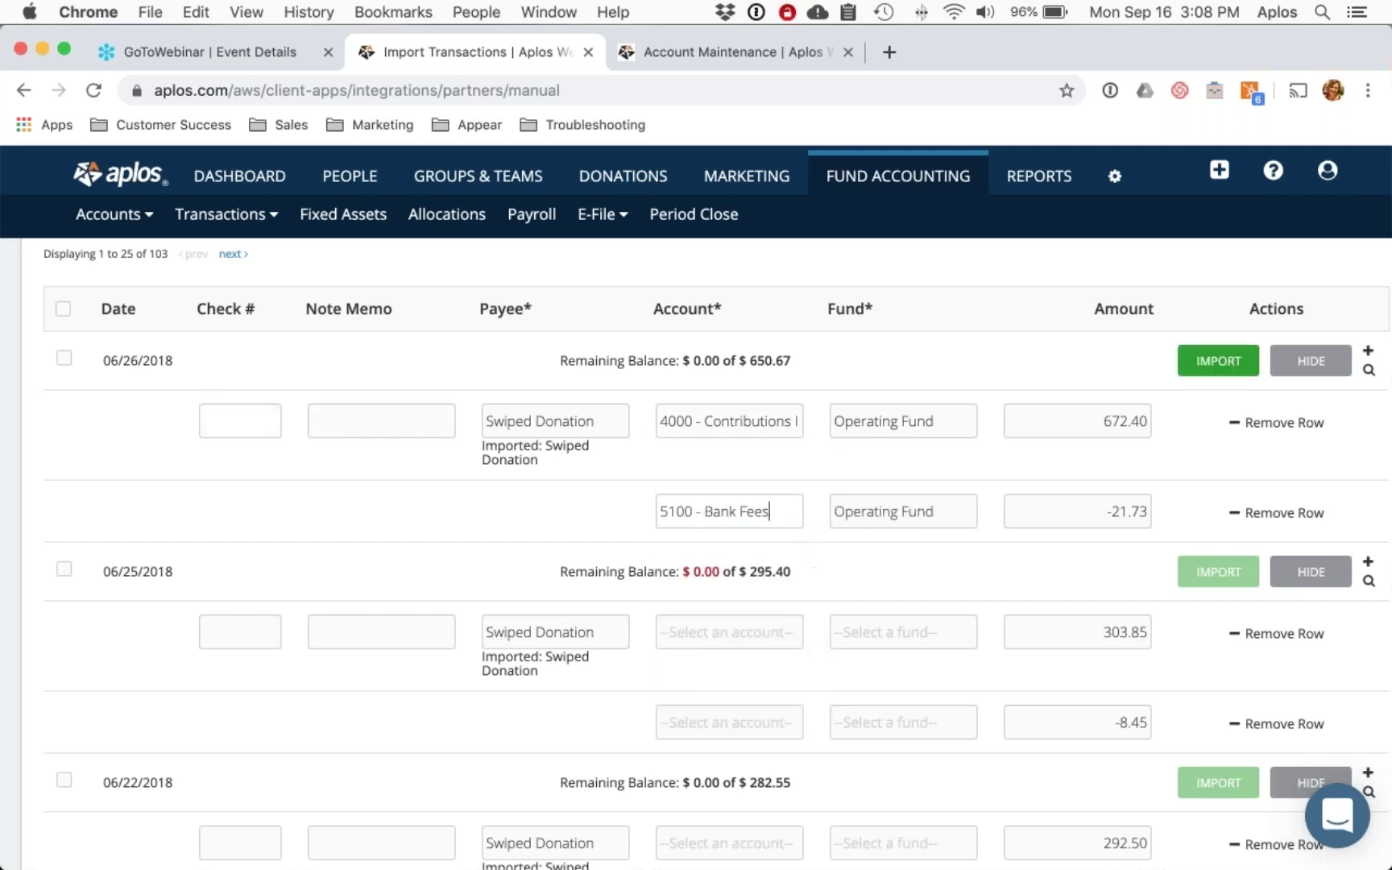
pyautogui.click(64, 359)
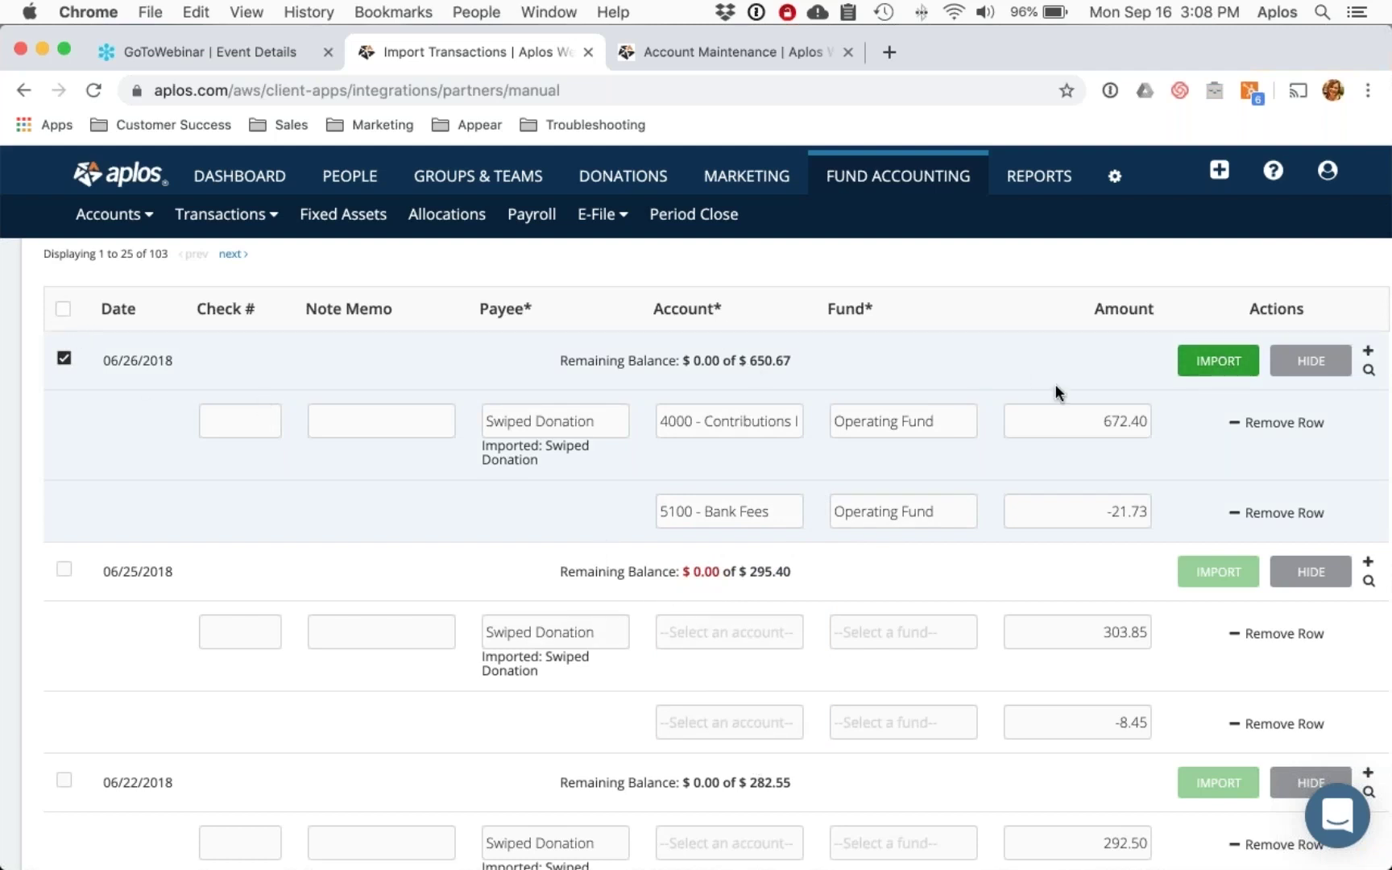
# Step: View the target accounts offered for importing the pending transactions, staying on 1000 - Checking
pyautogui.scroll(3, 1048, 381)
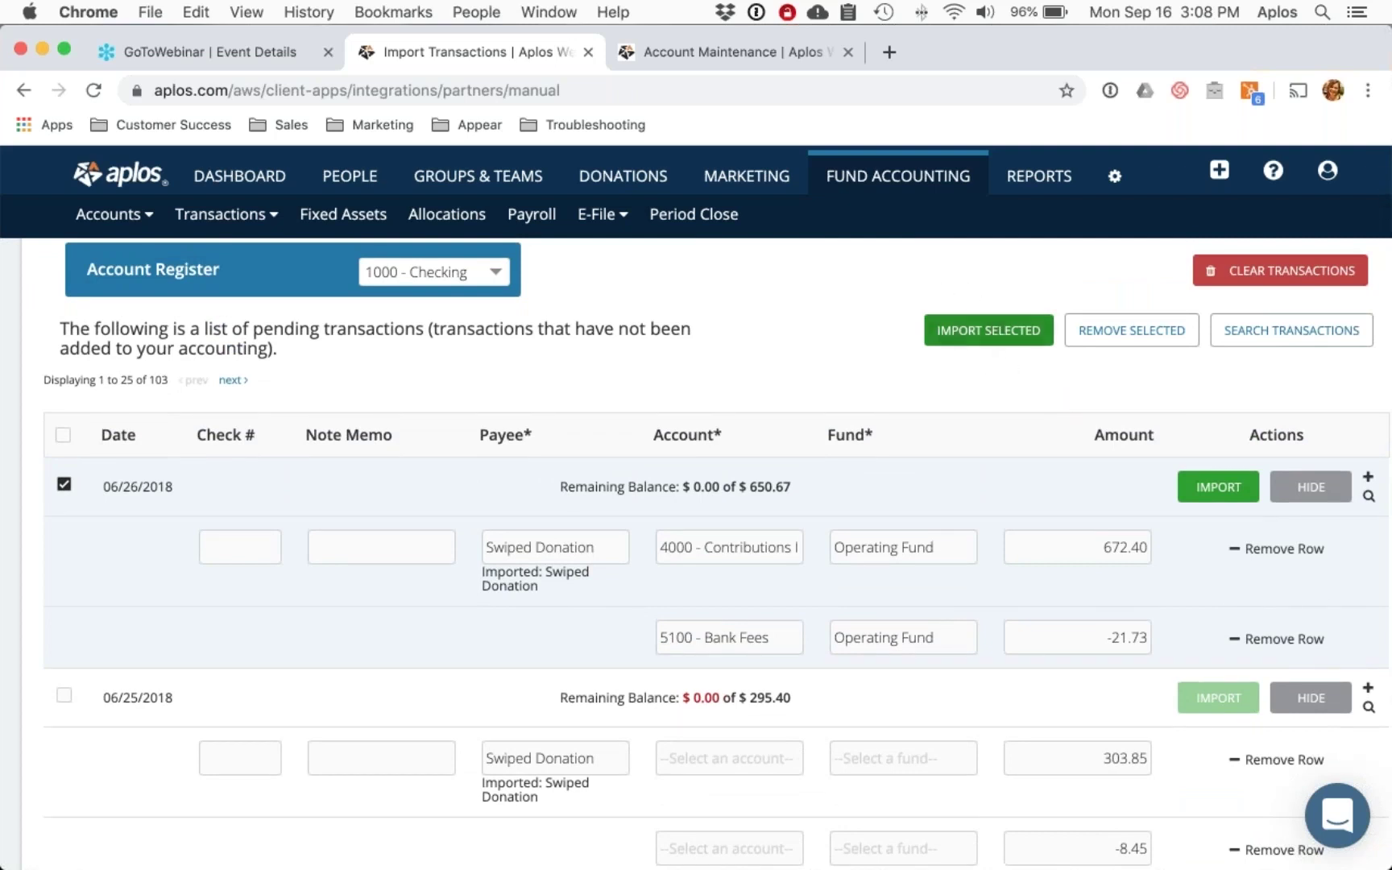
pyautogui.scroll(1, 969, 352)
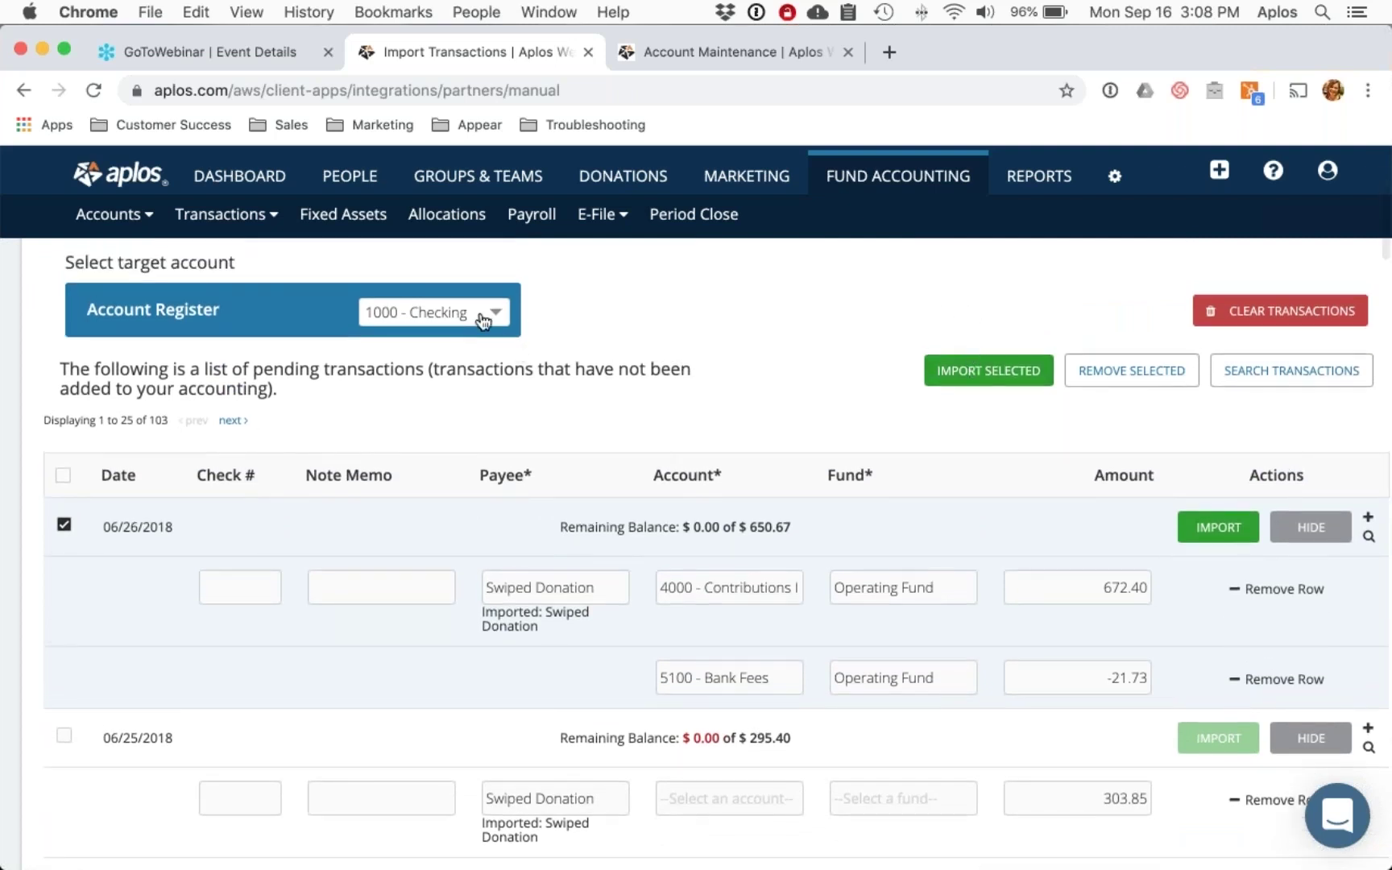
pyautogui.click(496, 316)
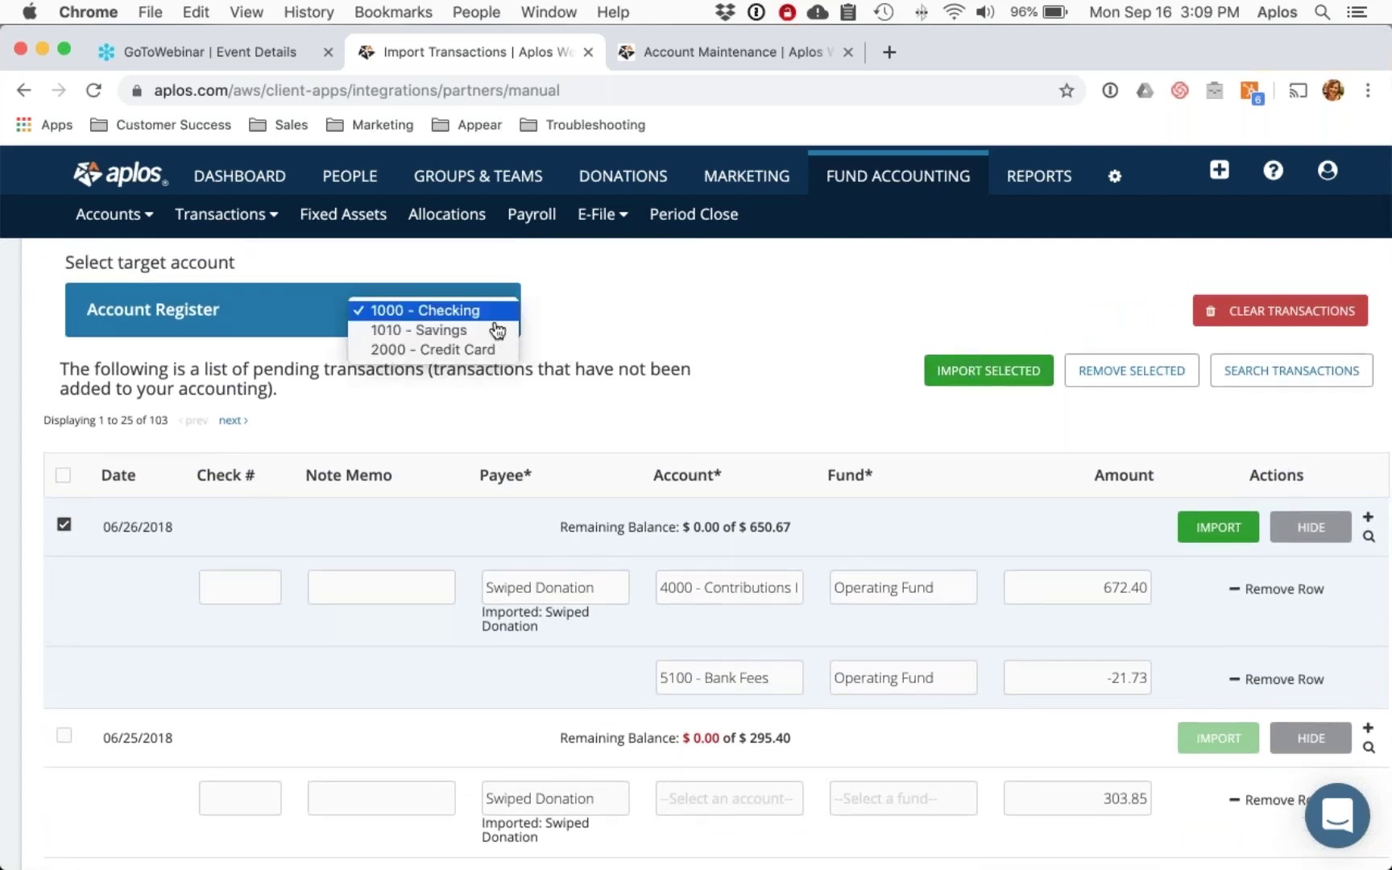
pyautogui.click(639, 321)
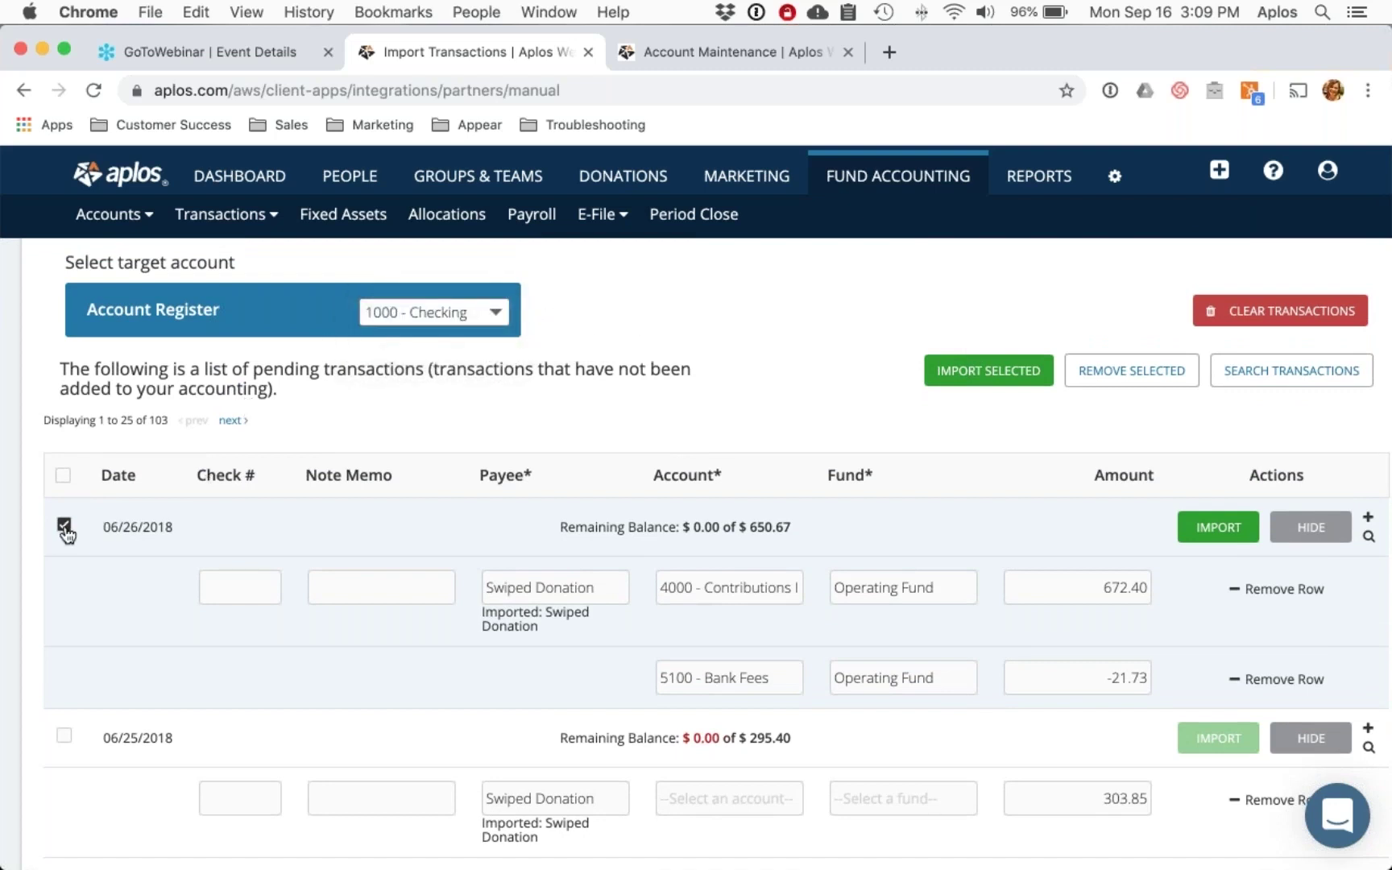
pyautogui.click(450, 313)
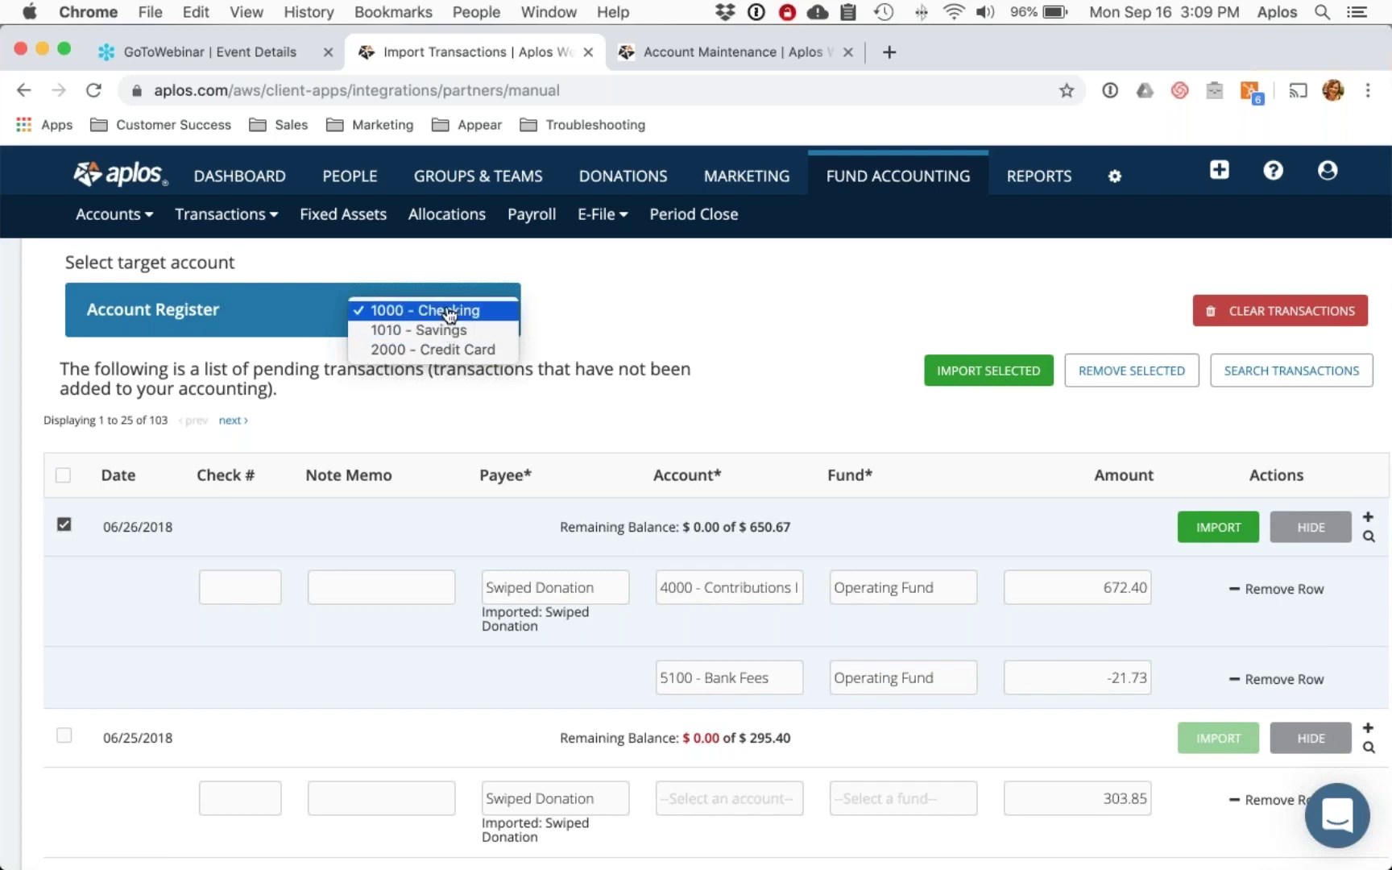
pyautogui.click(577, 301)
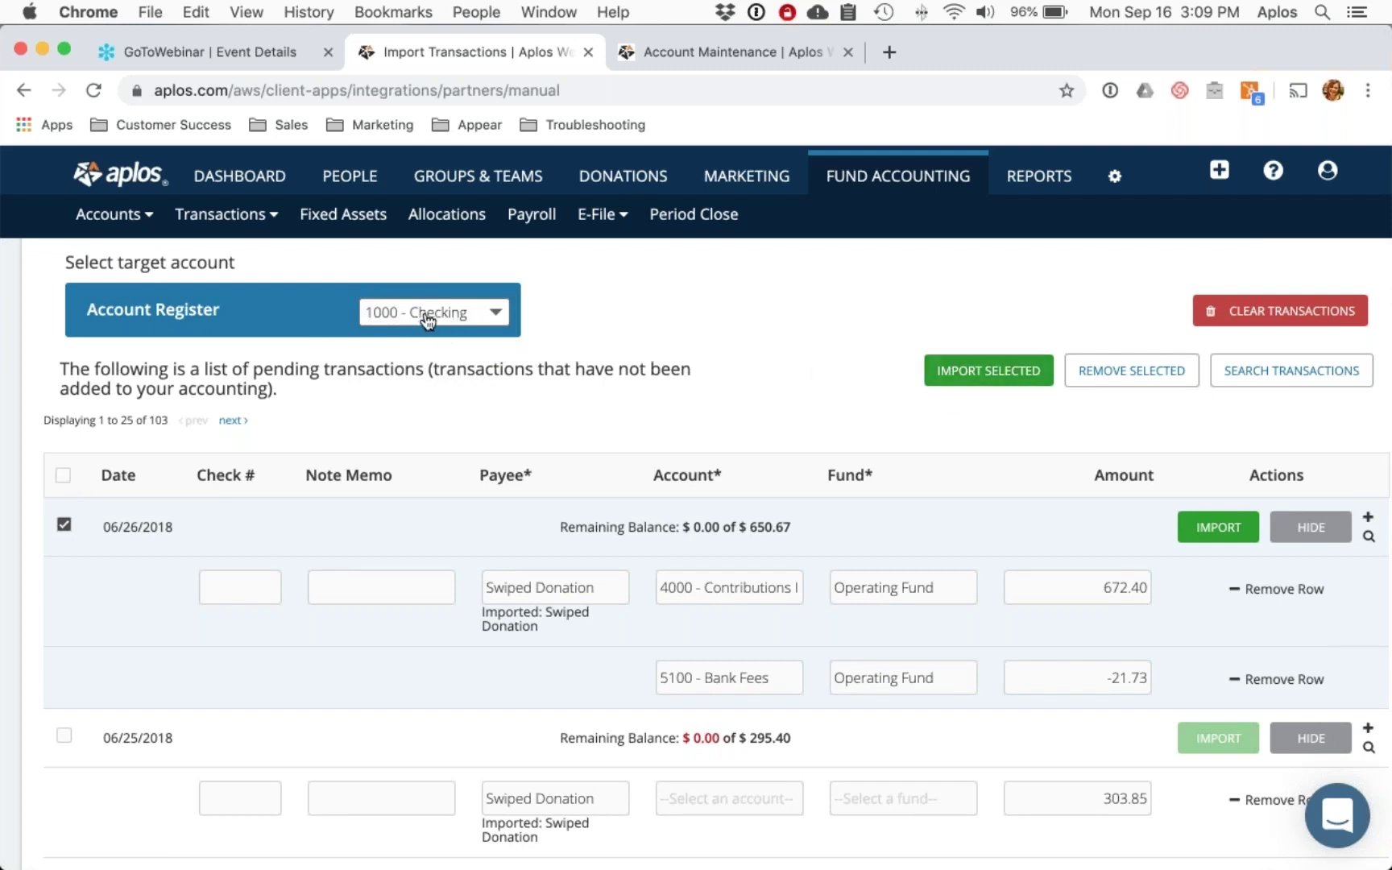
pyautogui.click(488, 314)
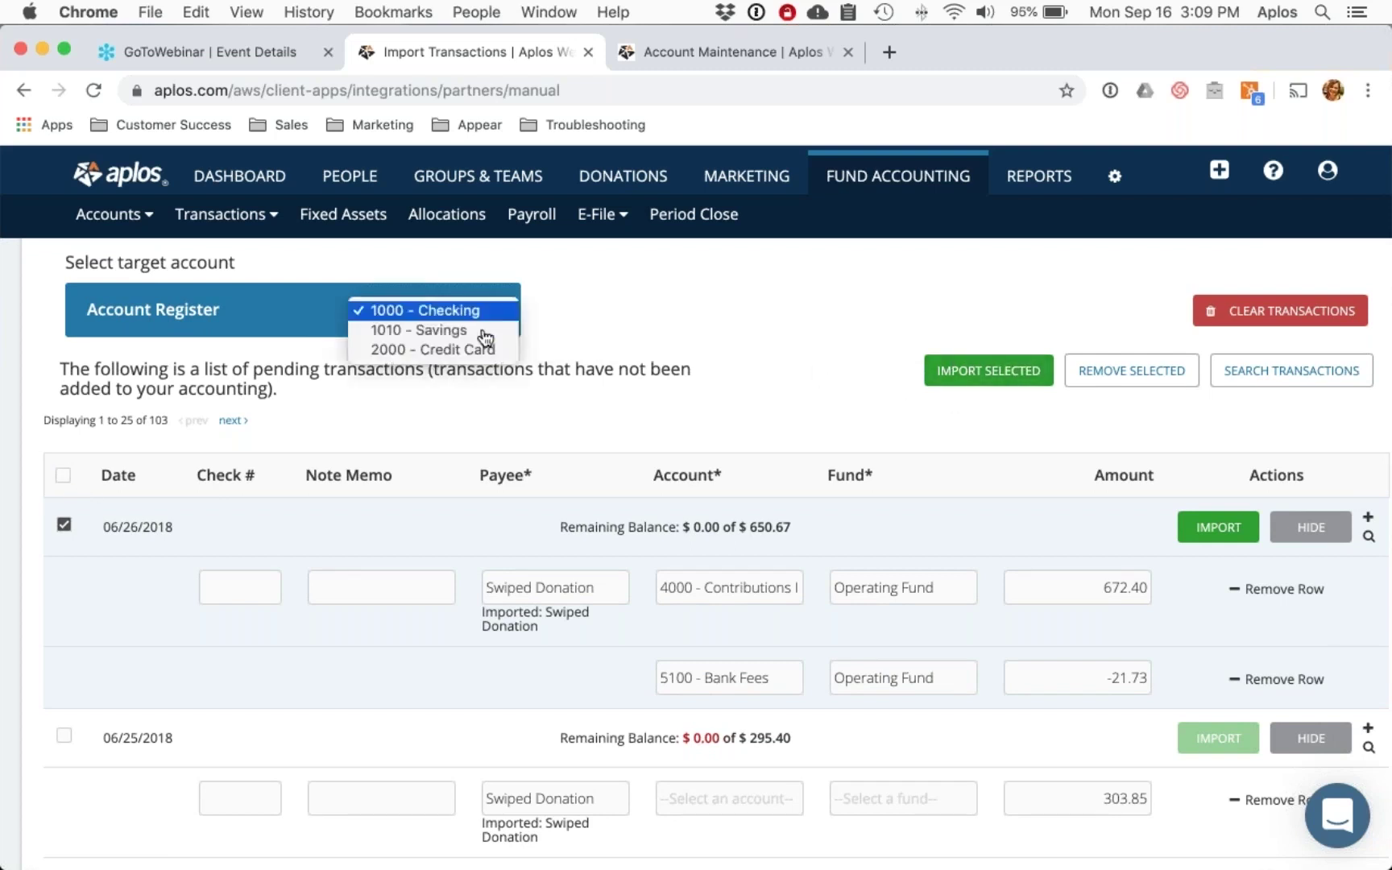
pyautogui.click(594, 337)
# Step: Open the Bank Integration page and view its financial institution search and connection options
pyautogui.scroll(3, 555, 371)
pyautogui.click(222, 213)
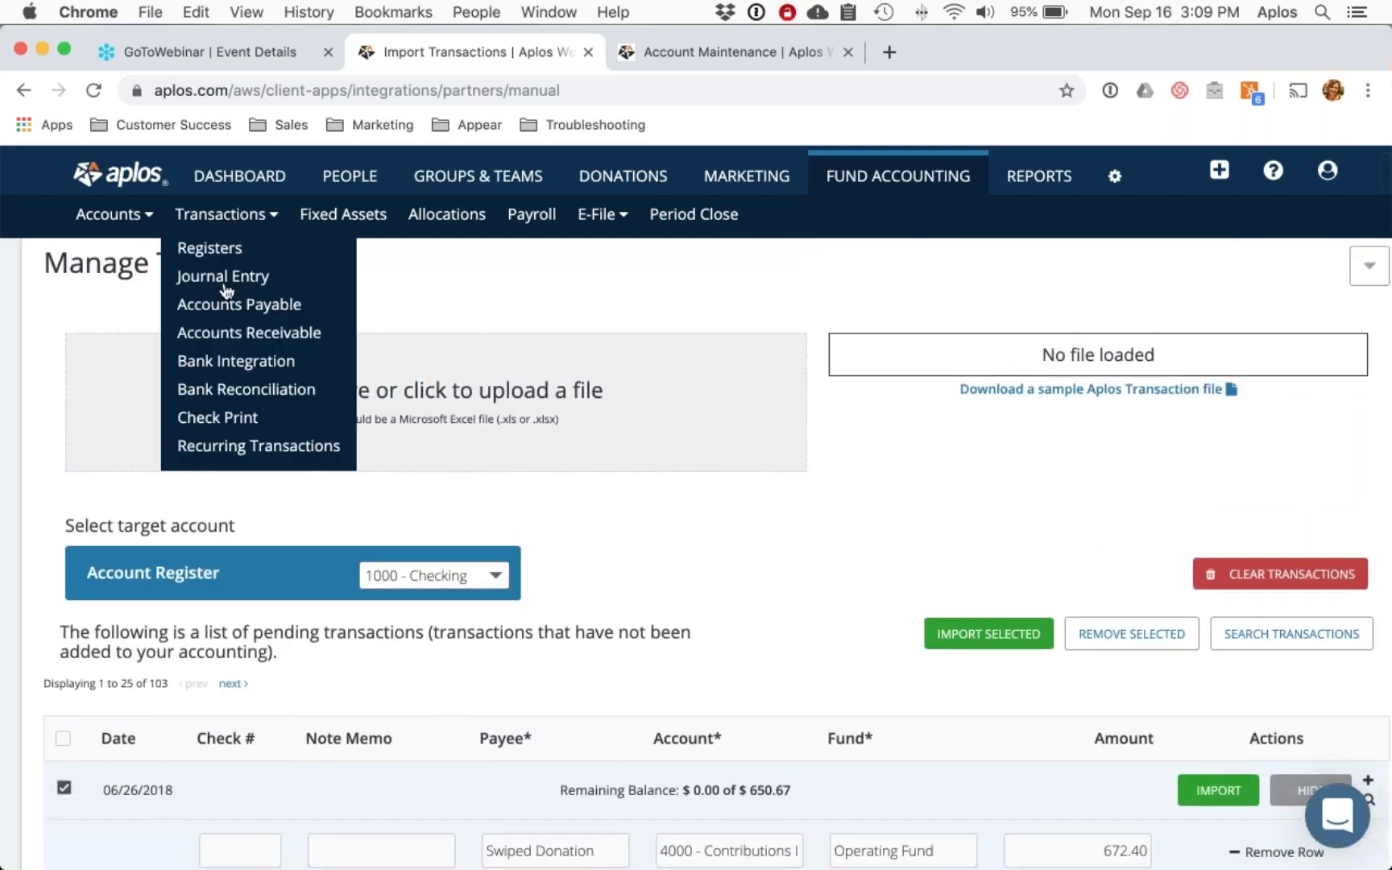
pyautogui.click(211, 364)
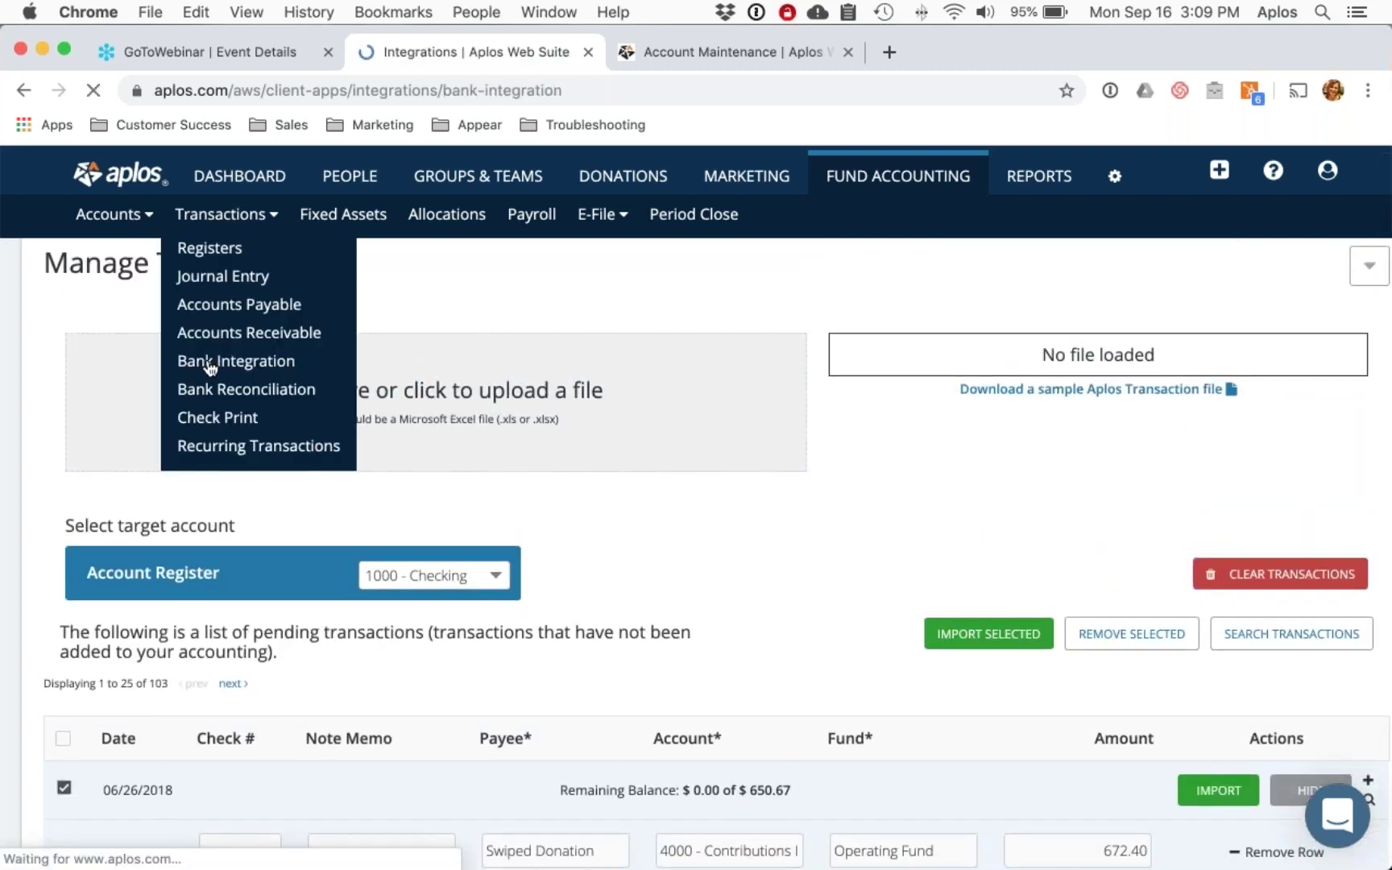
pyautogui.scroll(-2, 652, 435)
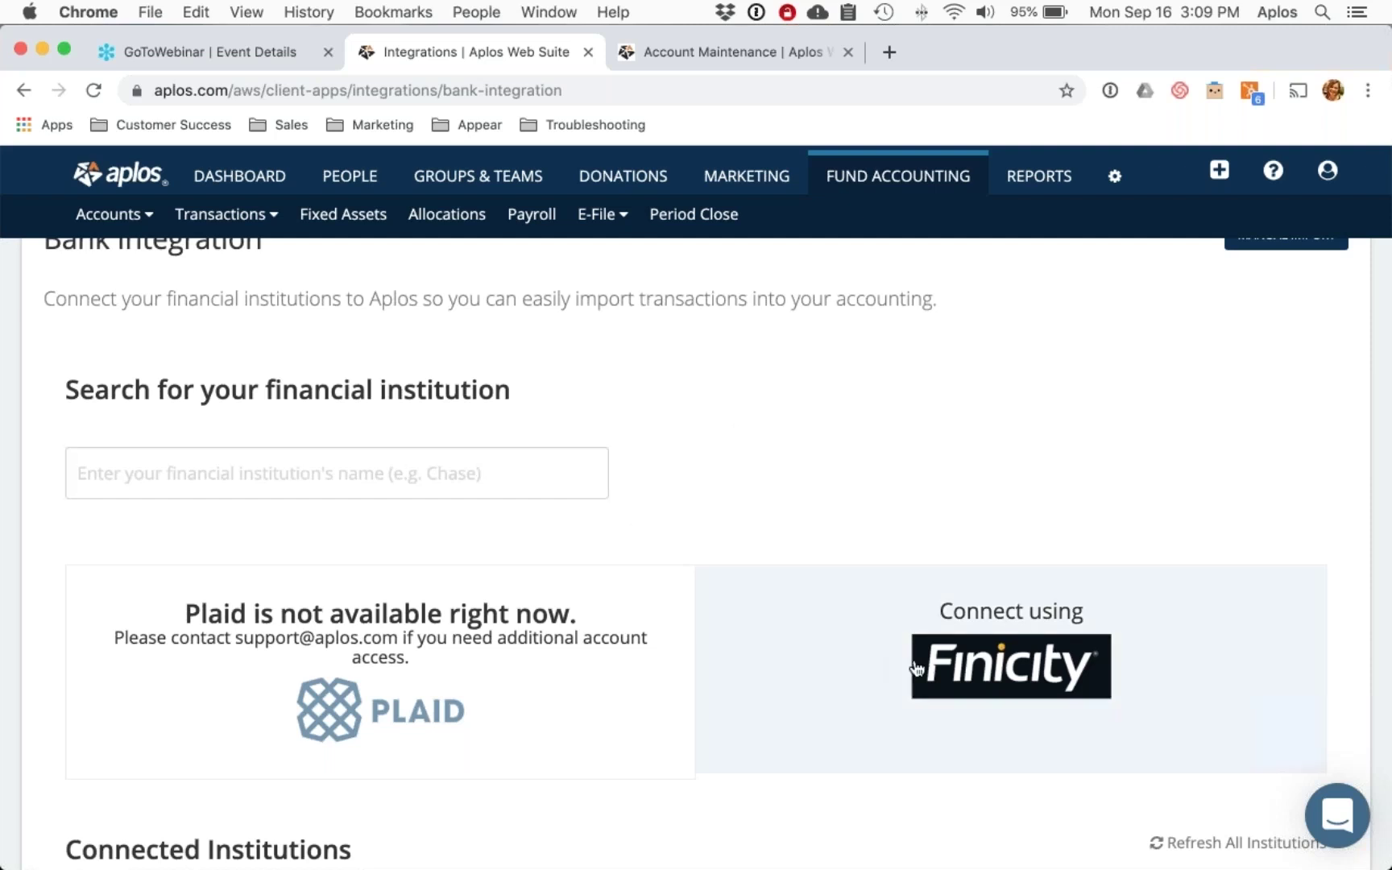
pyautogui.scroll(3, 677, 544)
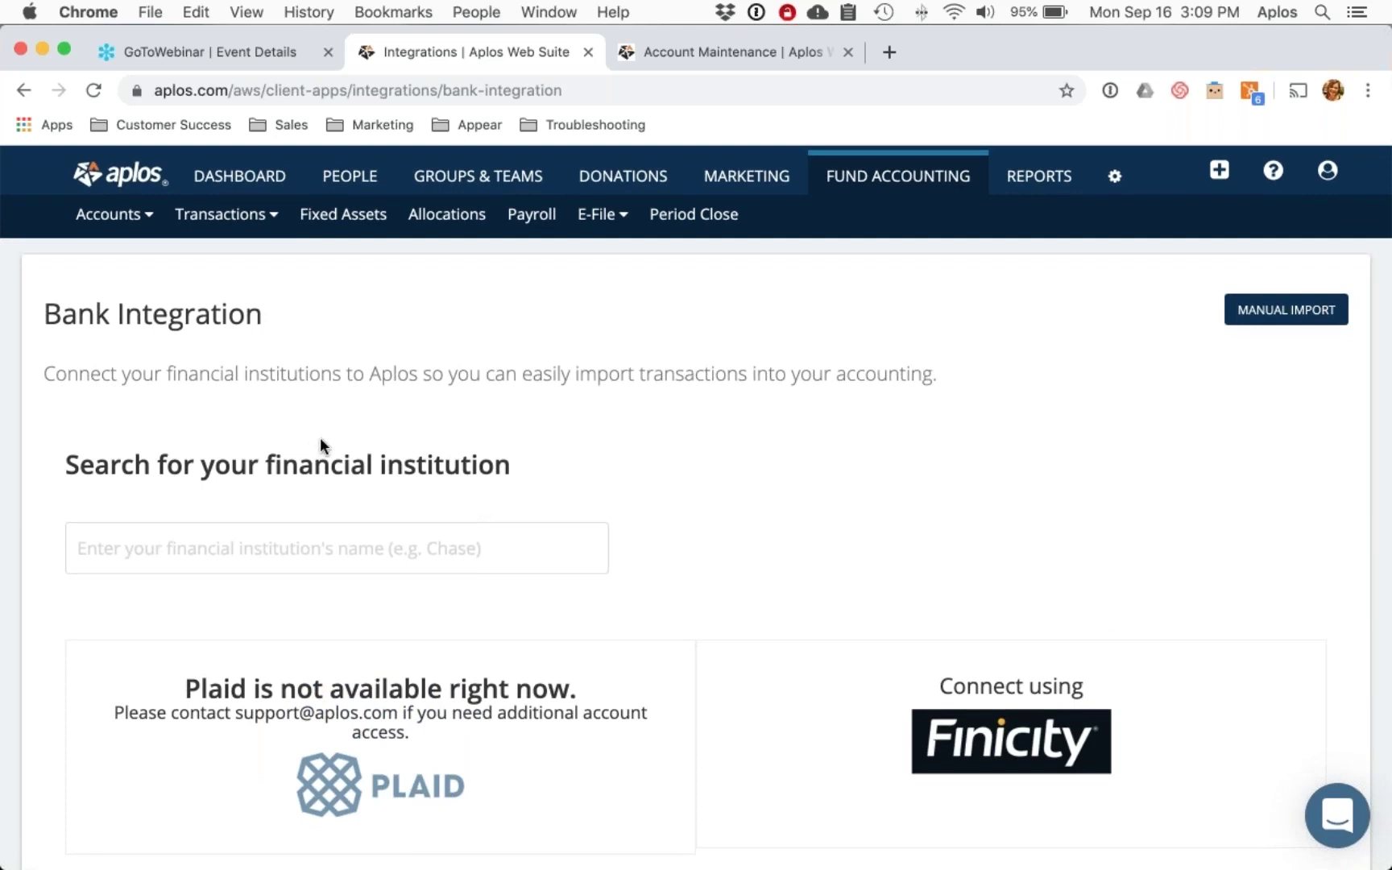
# Step: Open the manual import page and look over its pending transactions and file upload area
pyautogui.click(1294, 320)
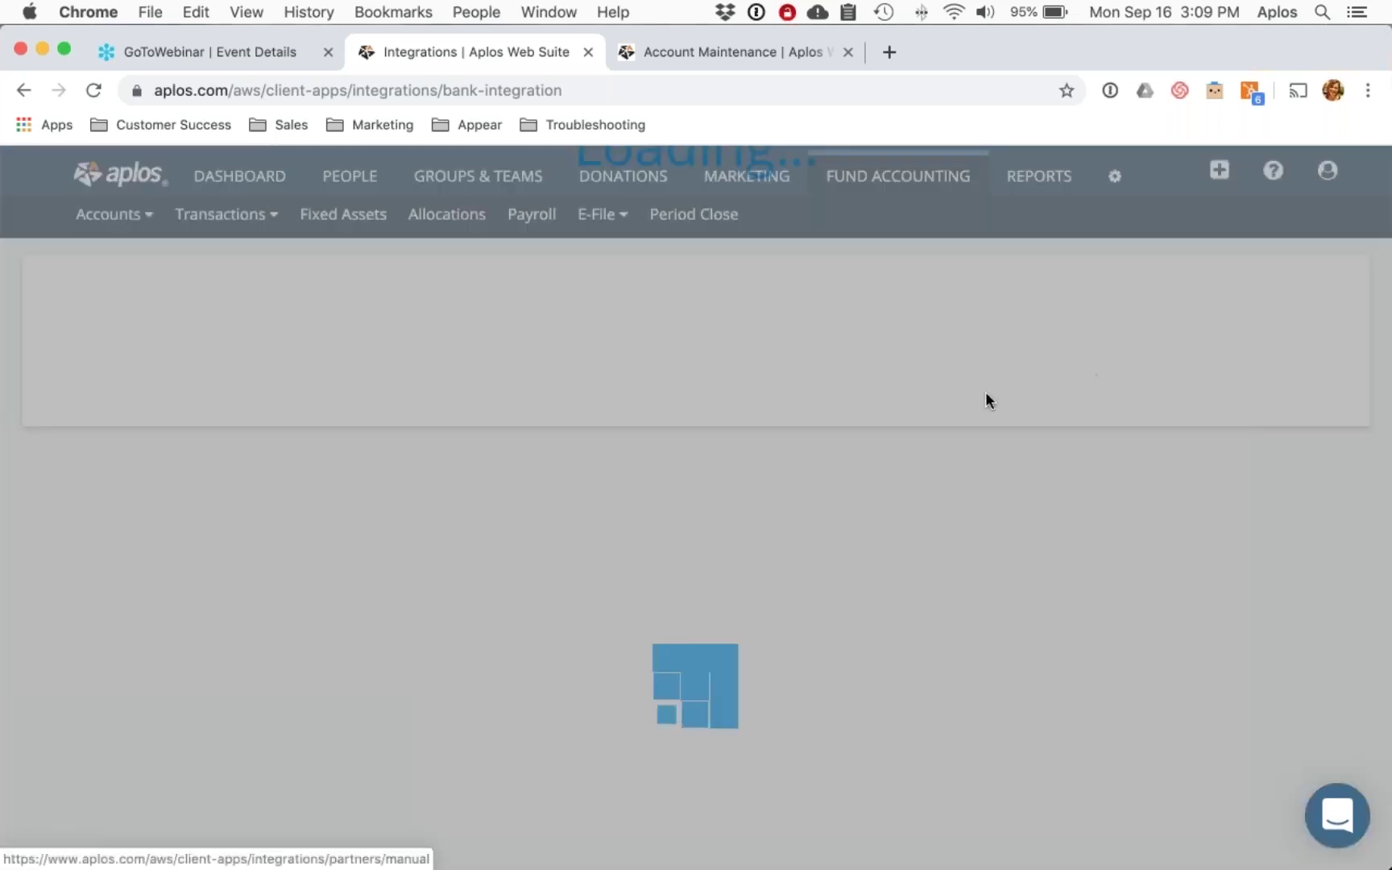
pyautogui.scroll(-5, 969, 407)
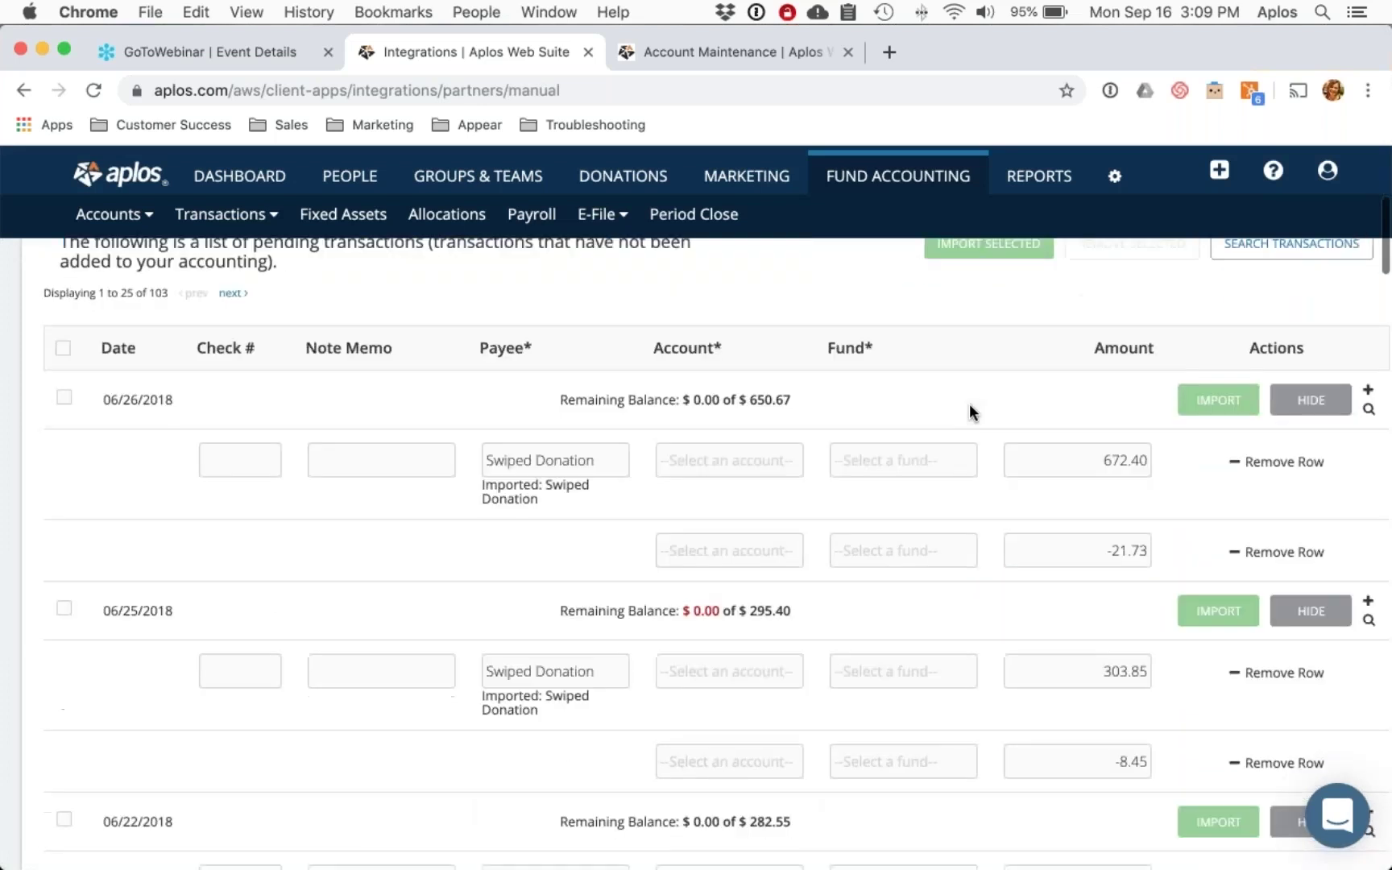
pyautogui.scroll(2, 872, 493)
pyautogui.scroll(5, 870, 493)
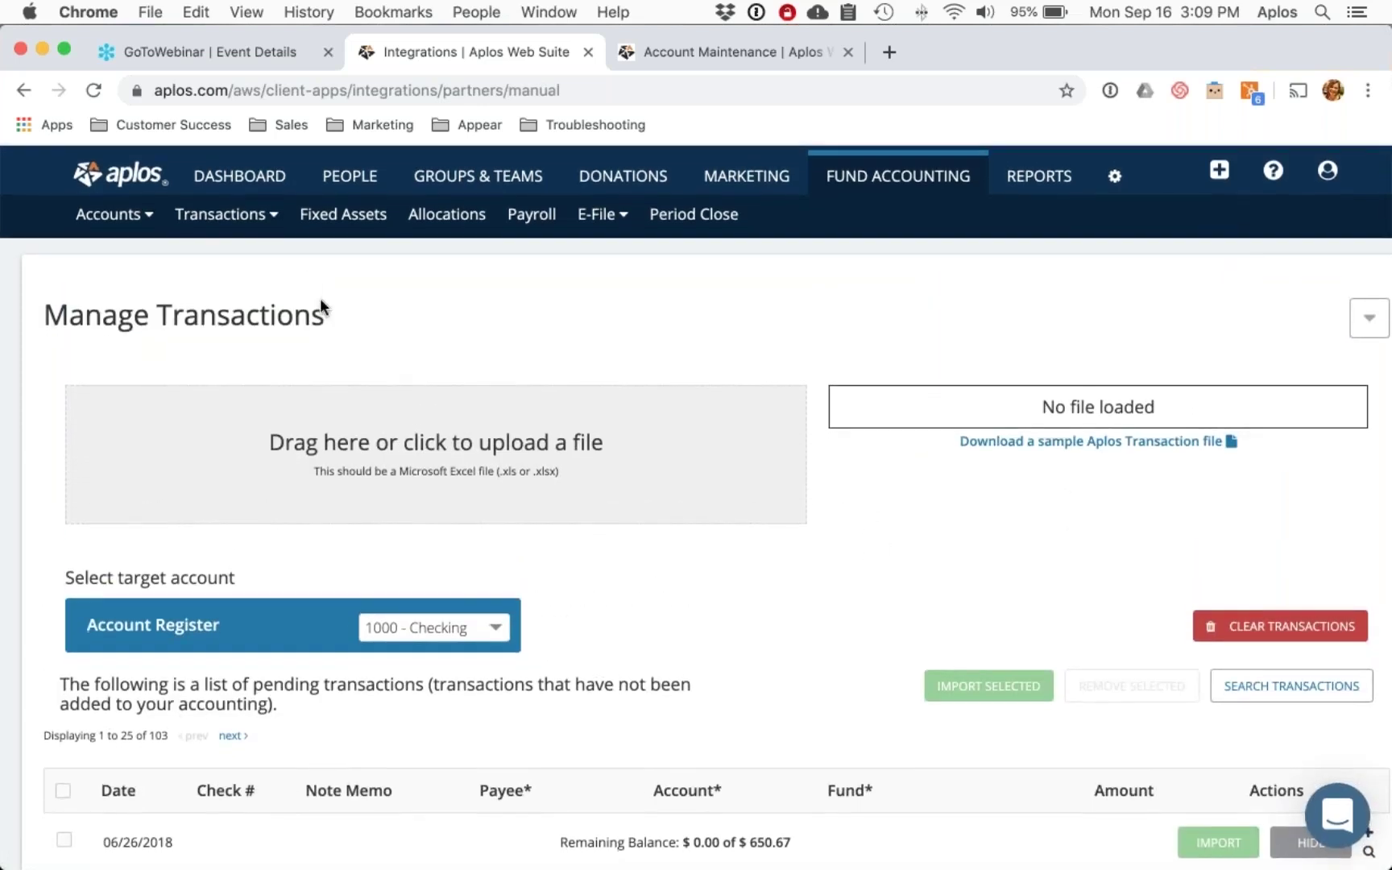
# Step: Open the donation purposes list, view the General Donations purpose's accounting link settings and close them without saving
pyautogui.moveTo(239, 232)
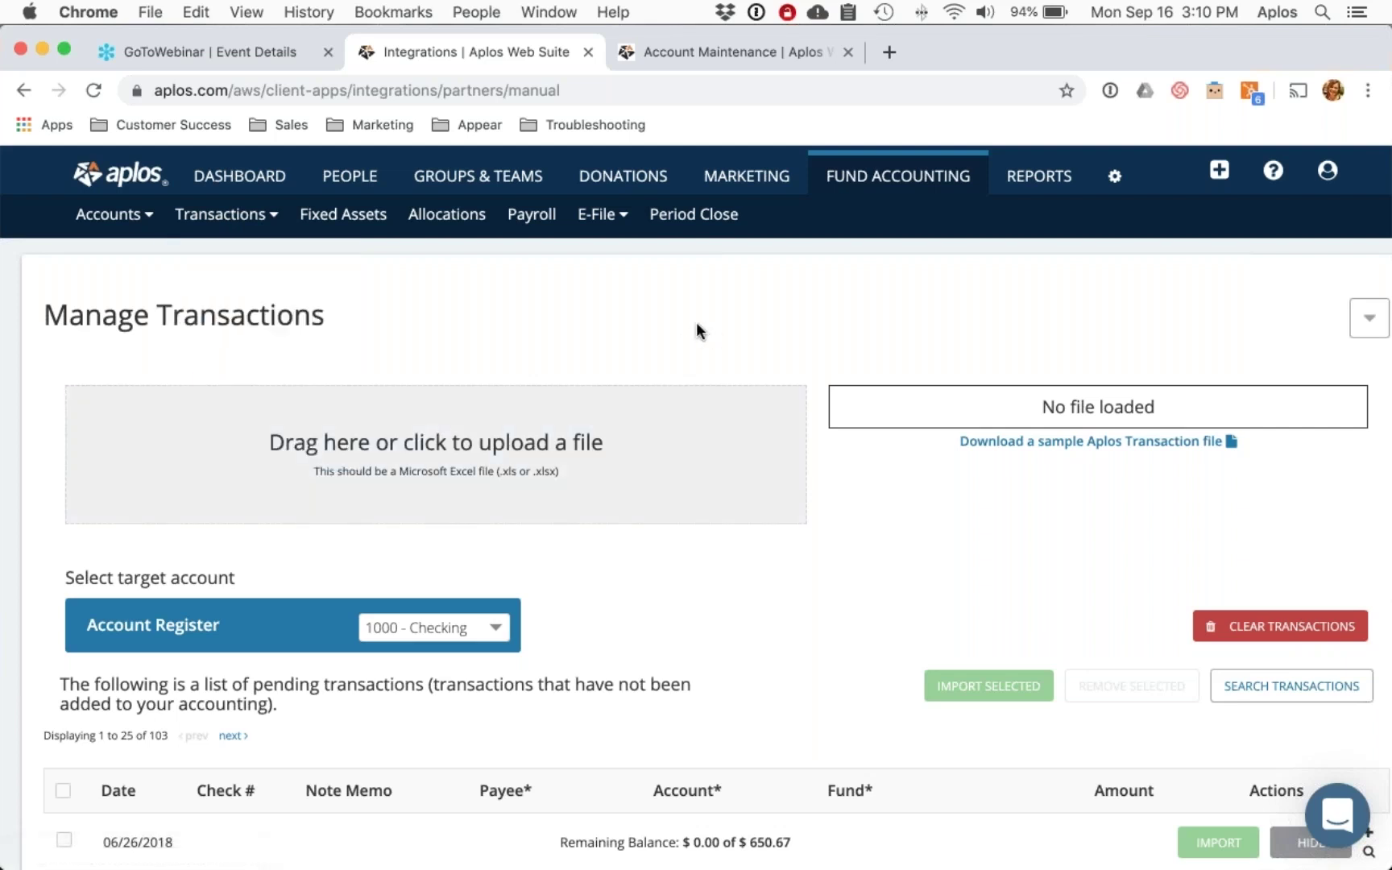
pyautogui.moveTo(612, 184)
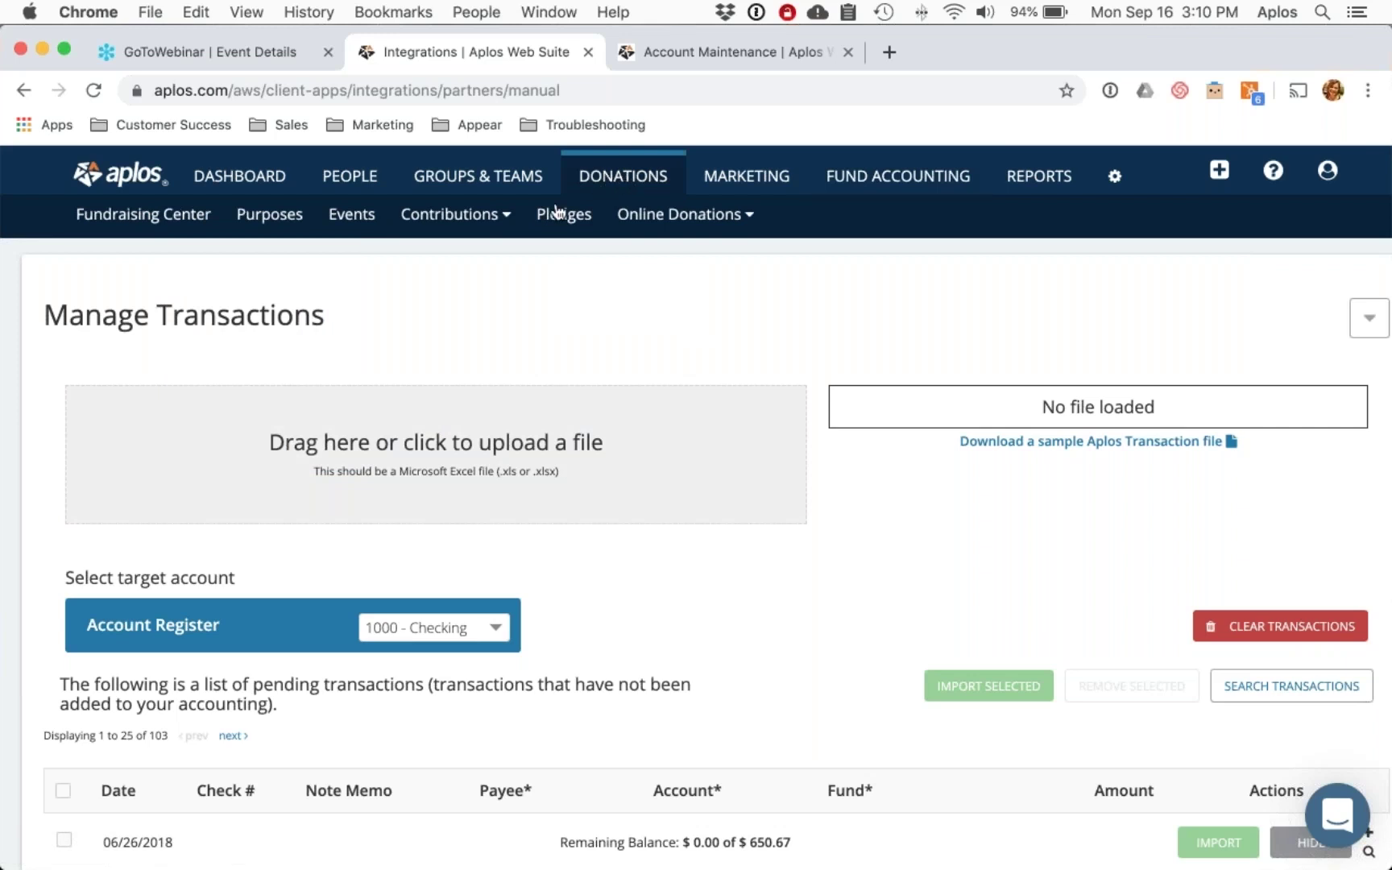
pyautogui.moveTo(466, 219)
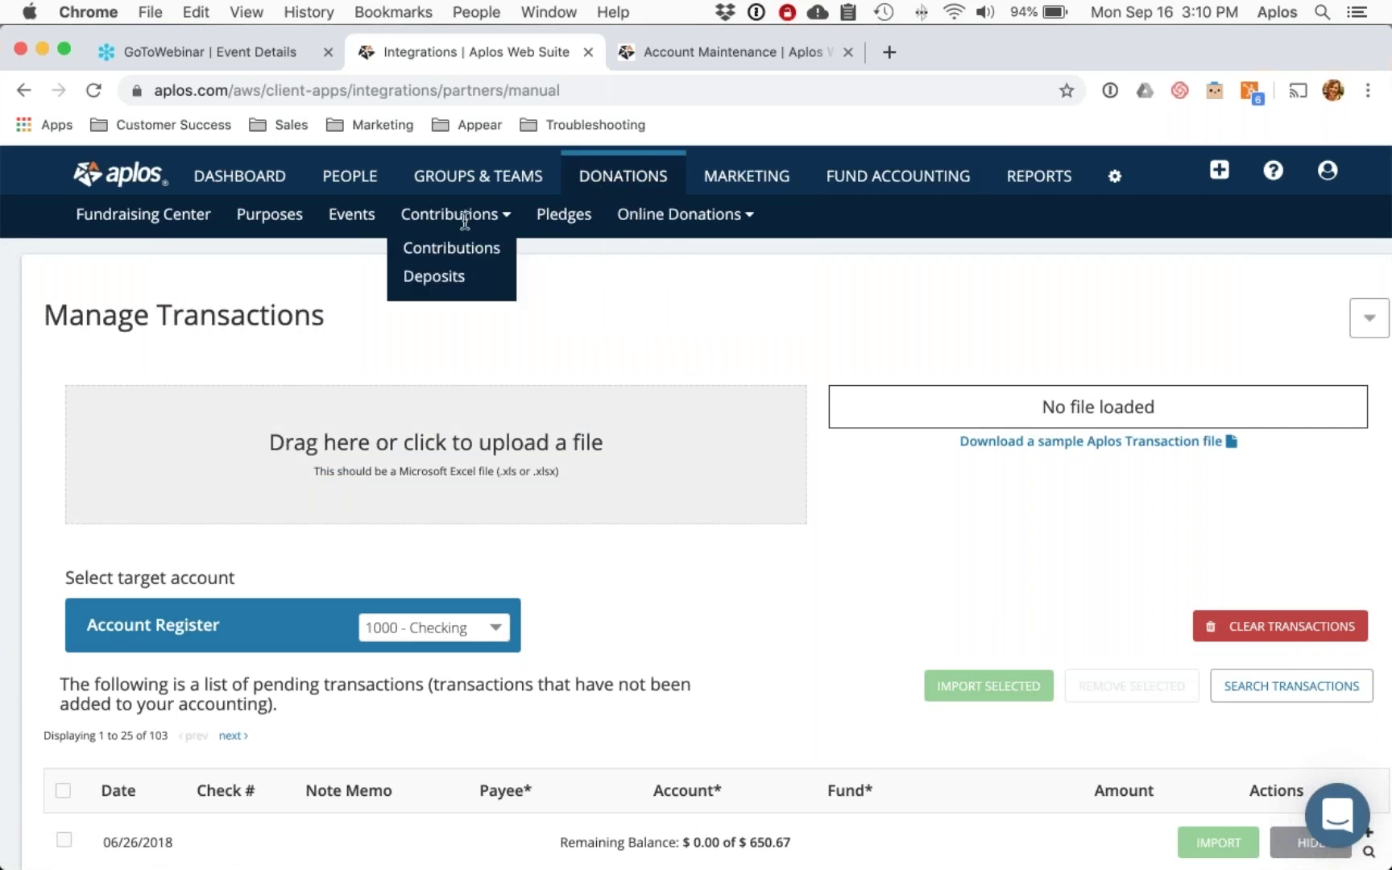
pyautogui.click(262, 224)
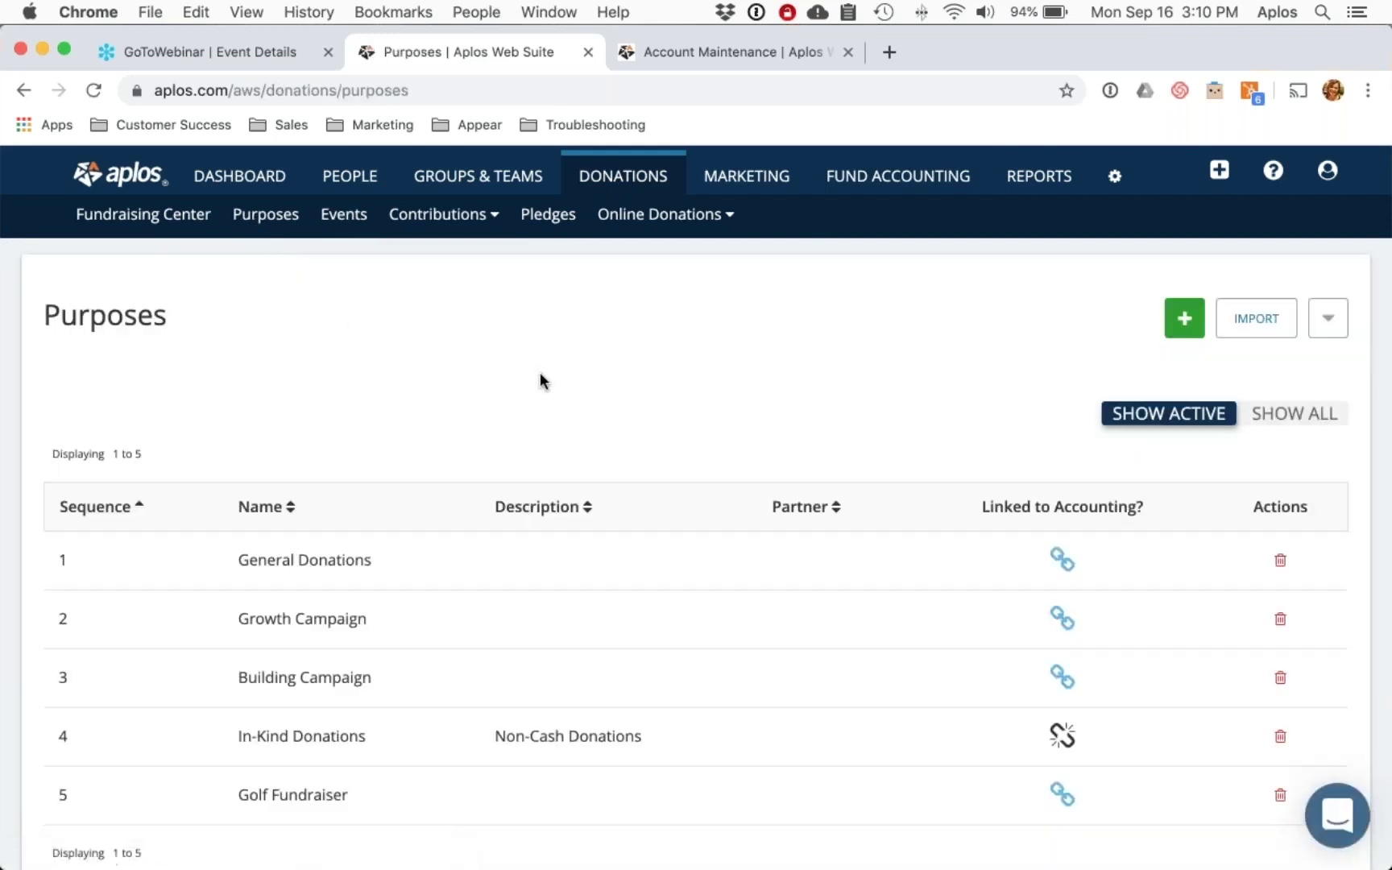
pyautogui.click(334, 569)
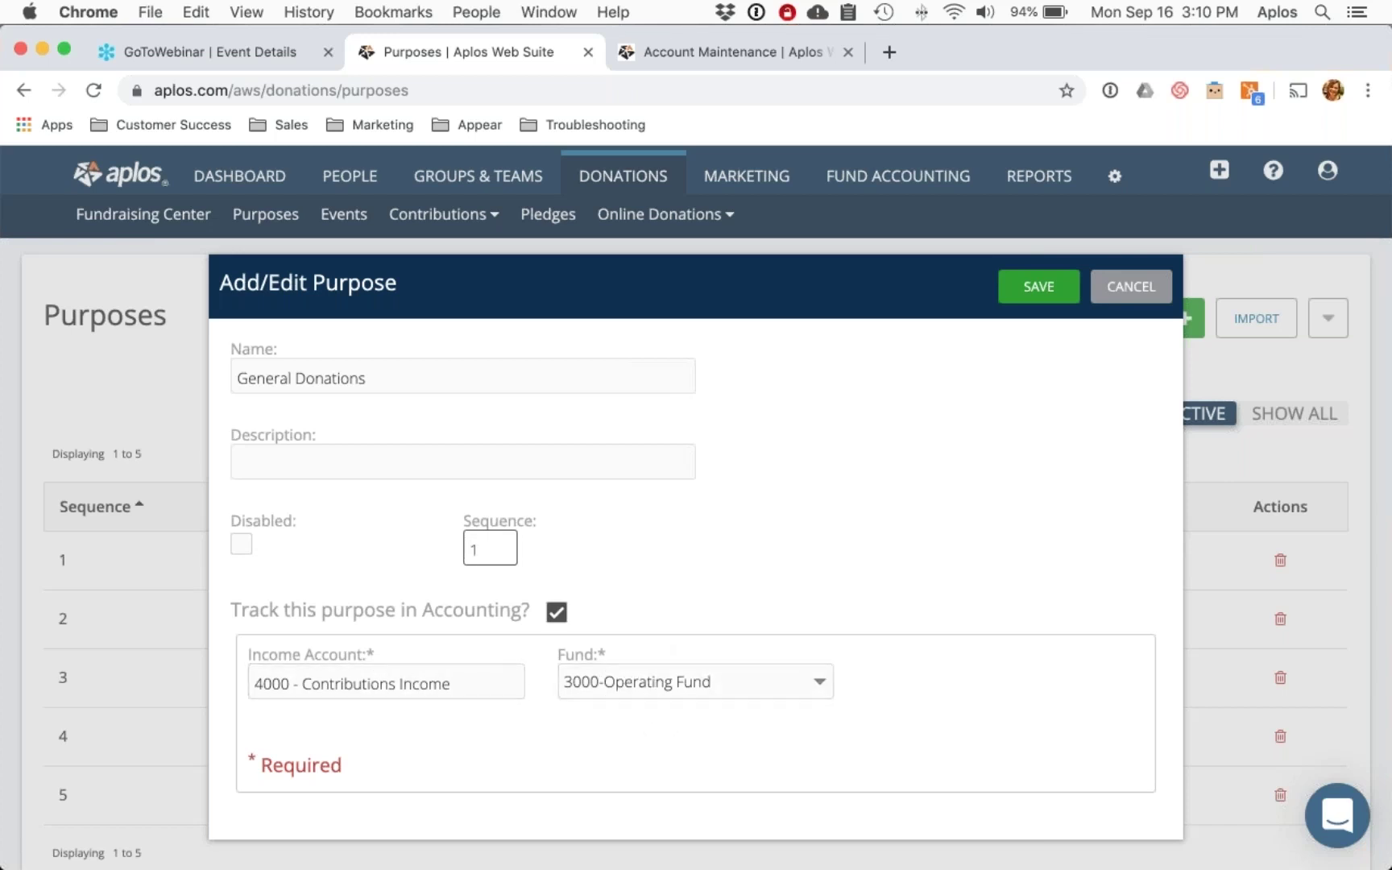
pyautogui.click(1131, 290)
pyautogui.scroll(-2, 348, 572)
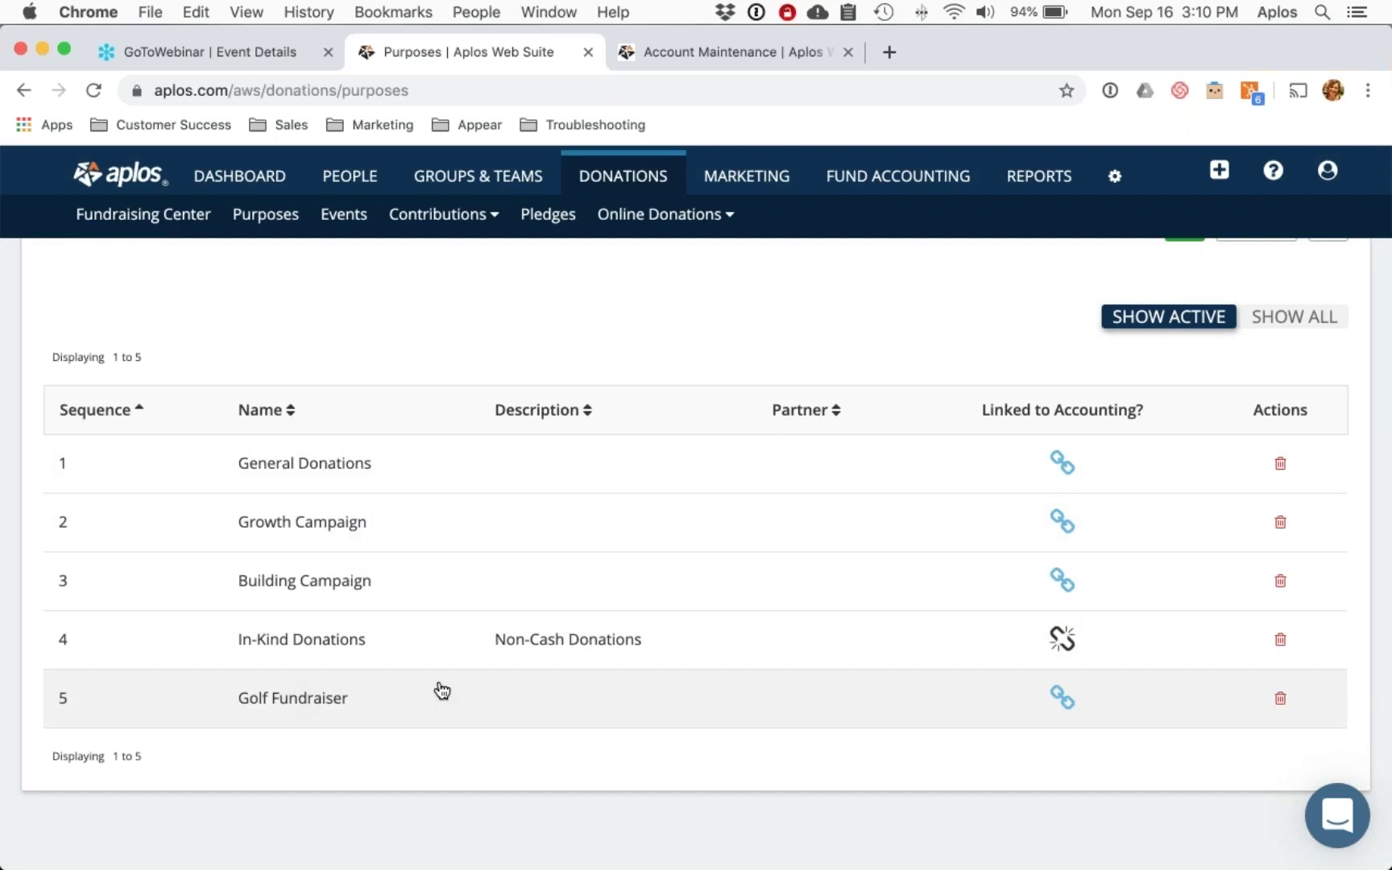
pyautogui.scroll(2, 442, 686)
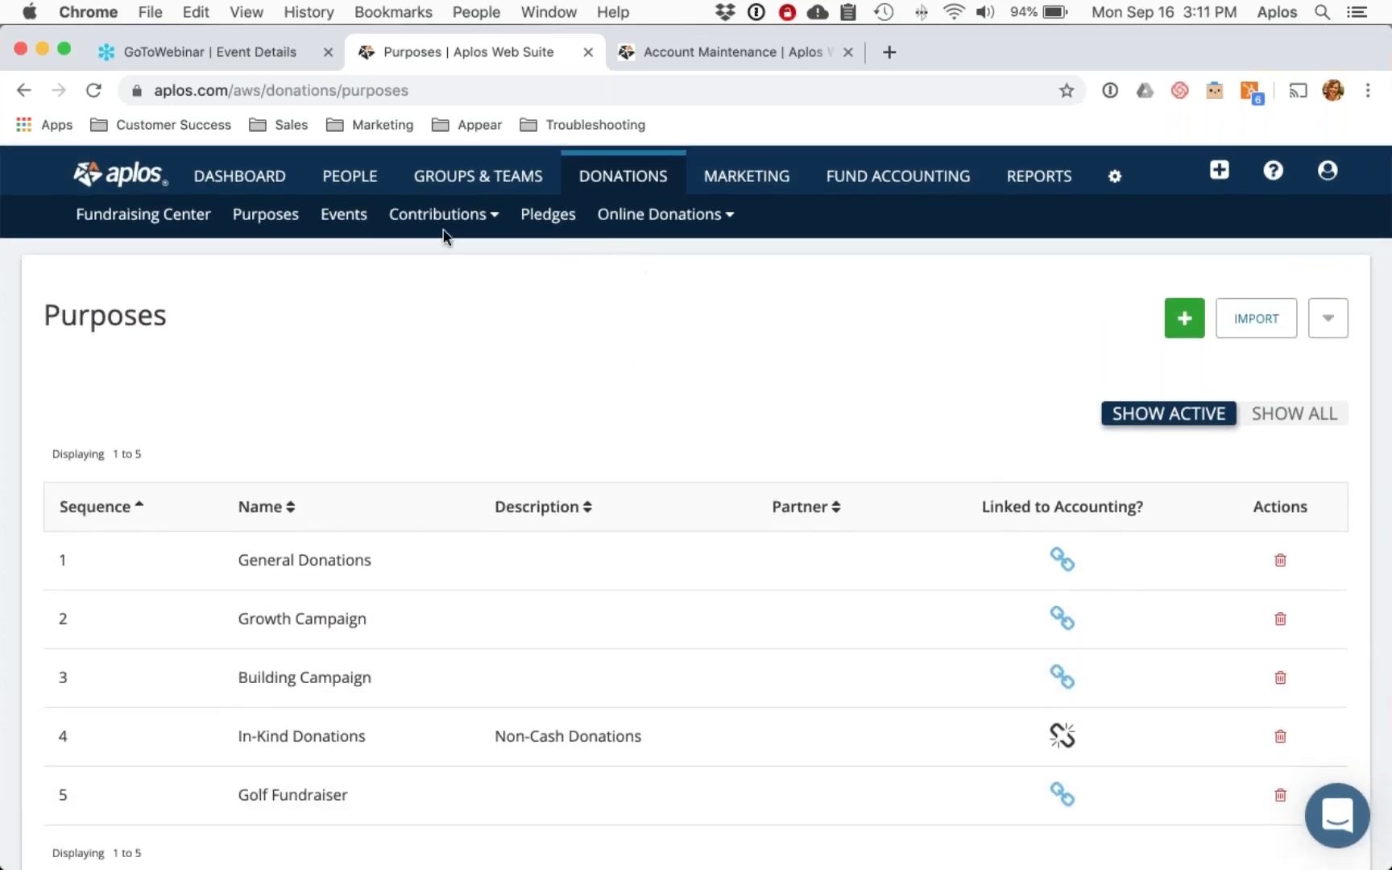
# Step: Start a new contributions deposit from the Deposits list and add two more donation rows
pyautogui.click(435, 214)
pyautogui.click(425, 276)
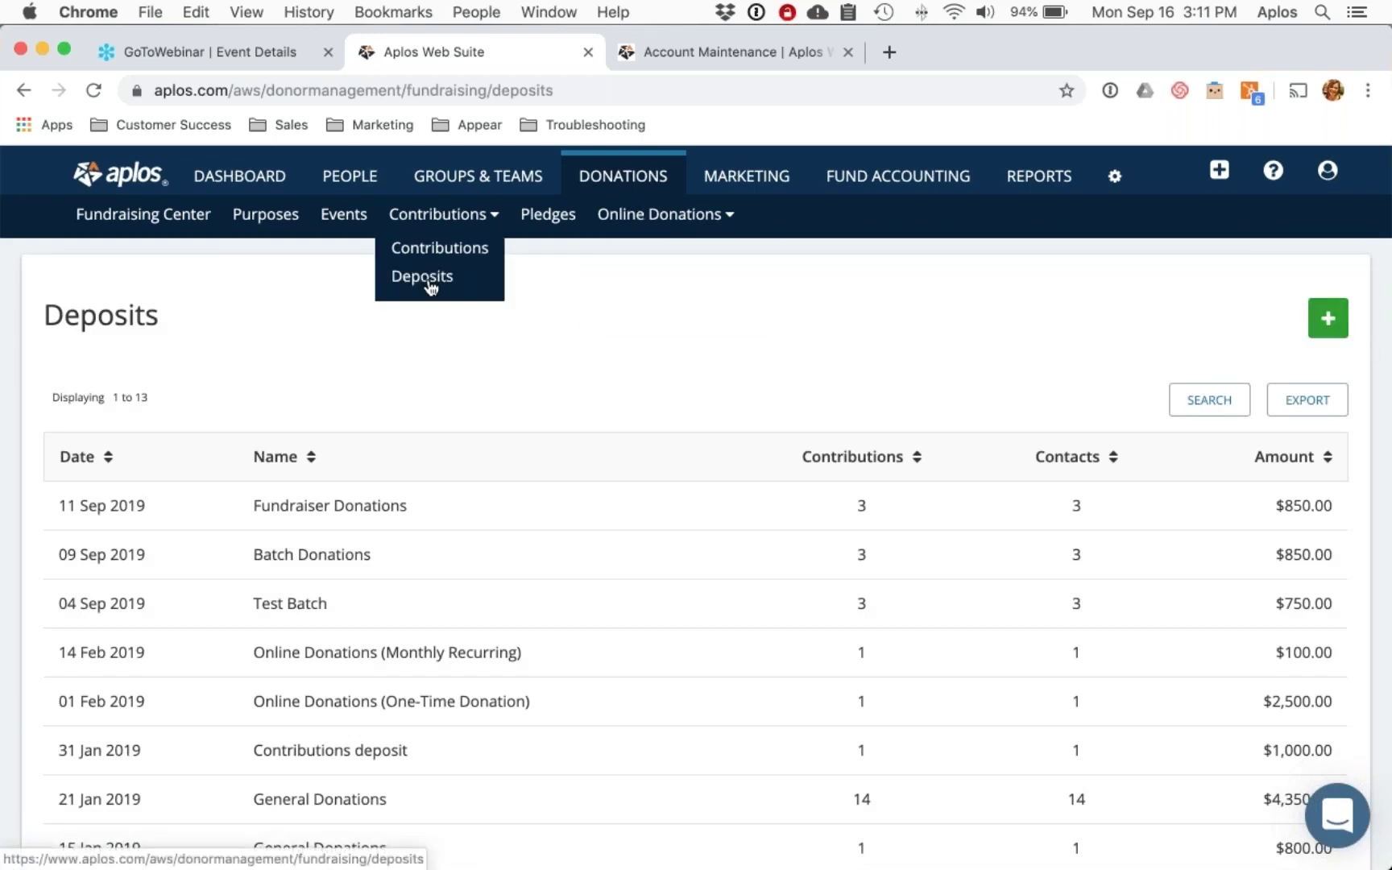
pyautogui.click(1326, 319)
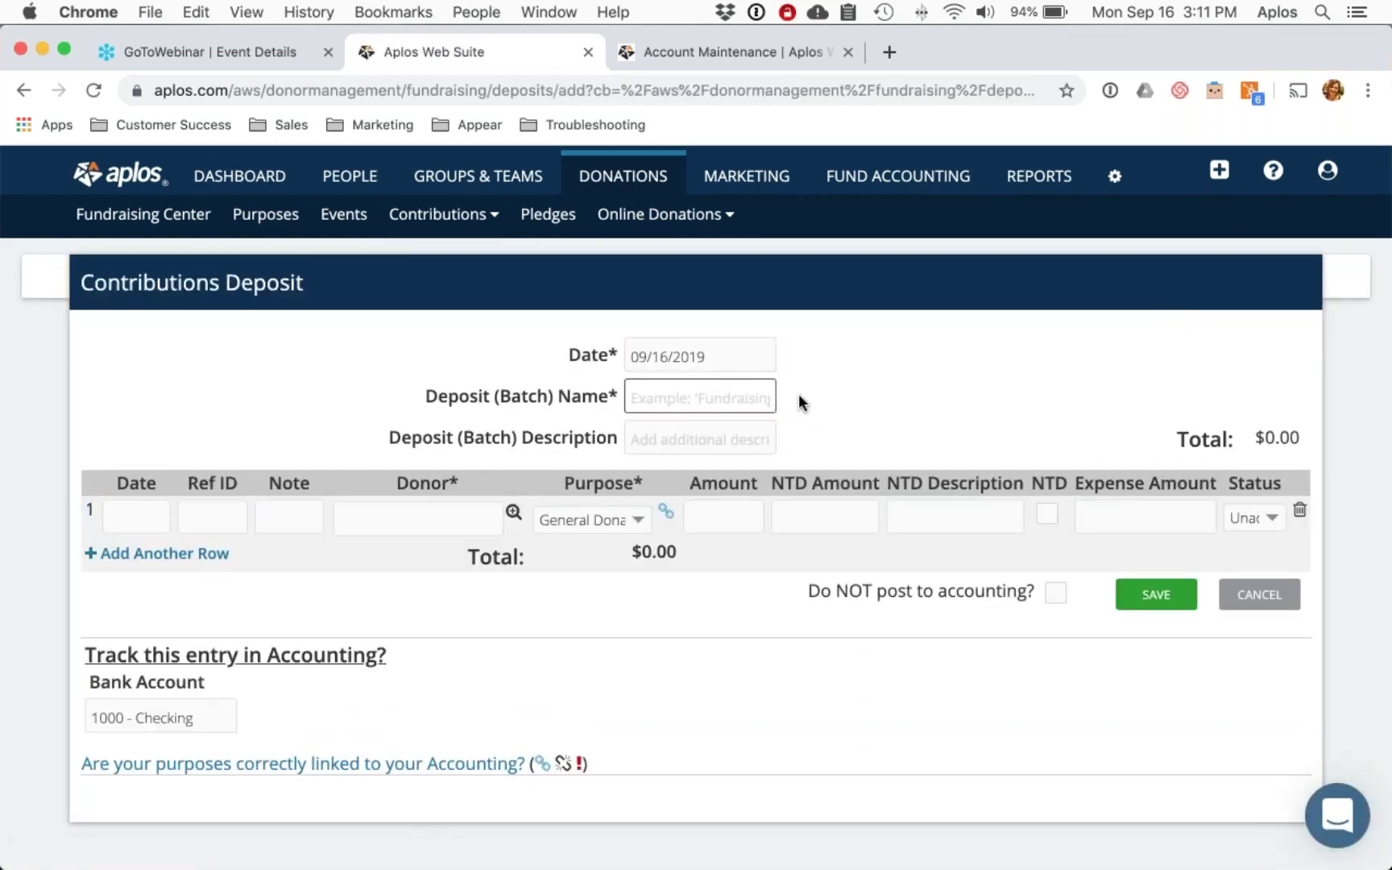
pyautogui.click(125, 560)
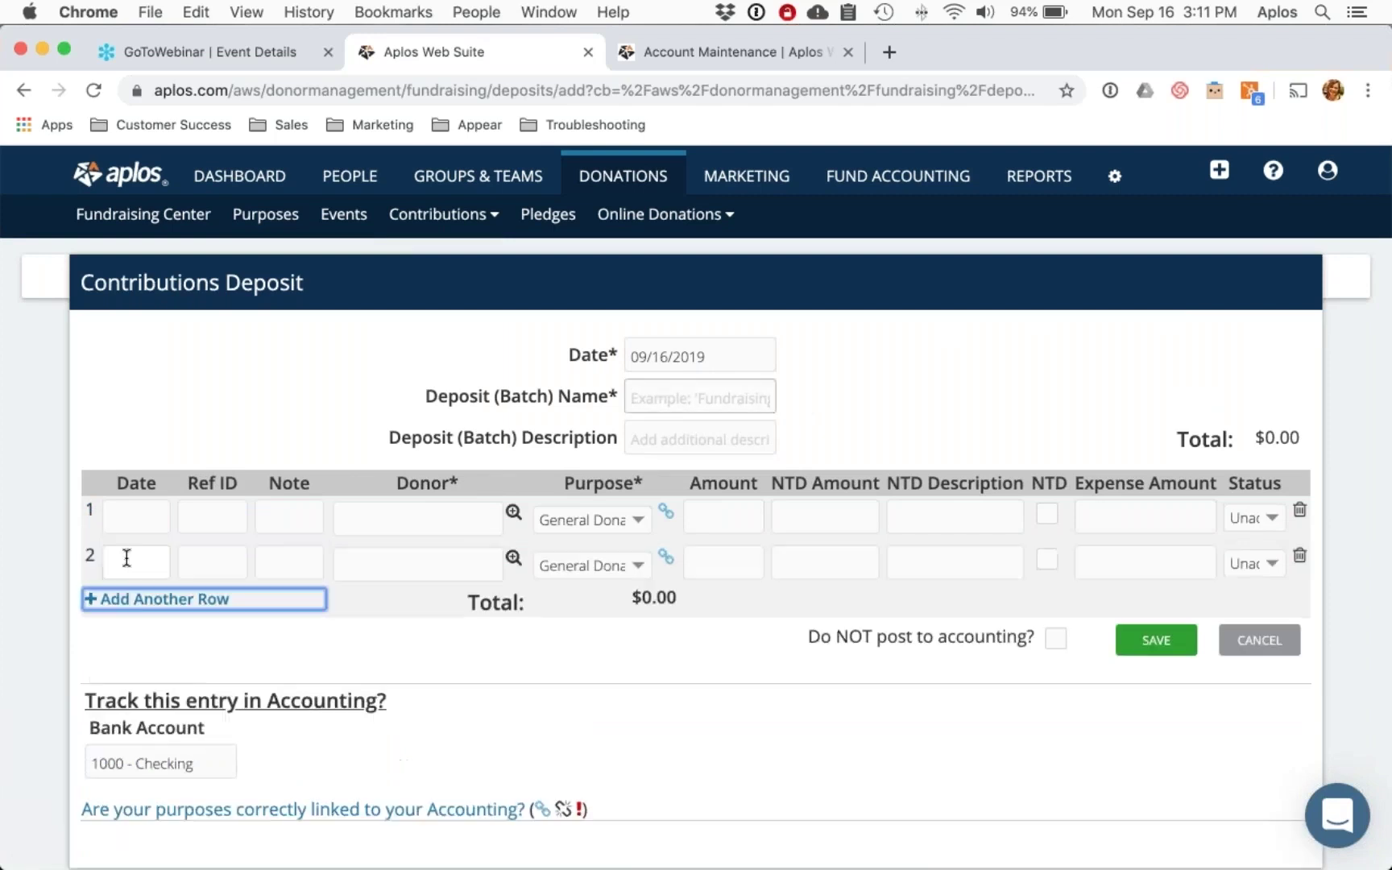
pyautogui.click(140, 609)
pyautogui.click(416, 594)
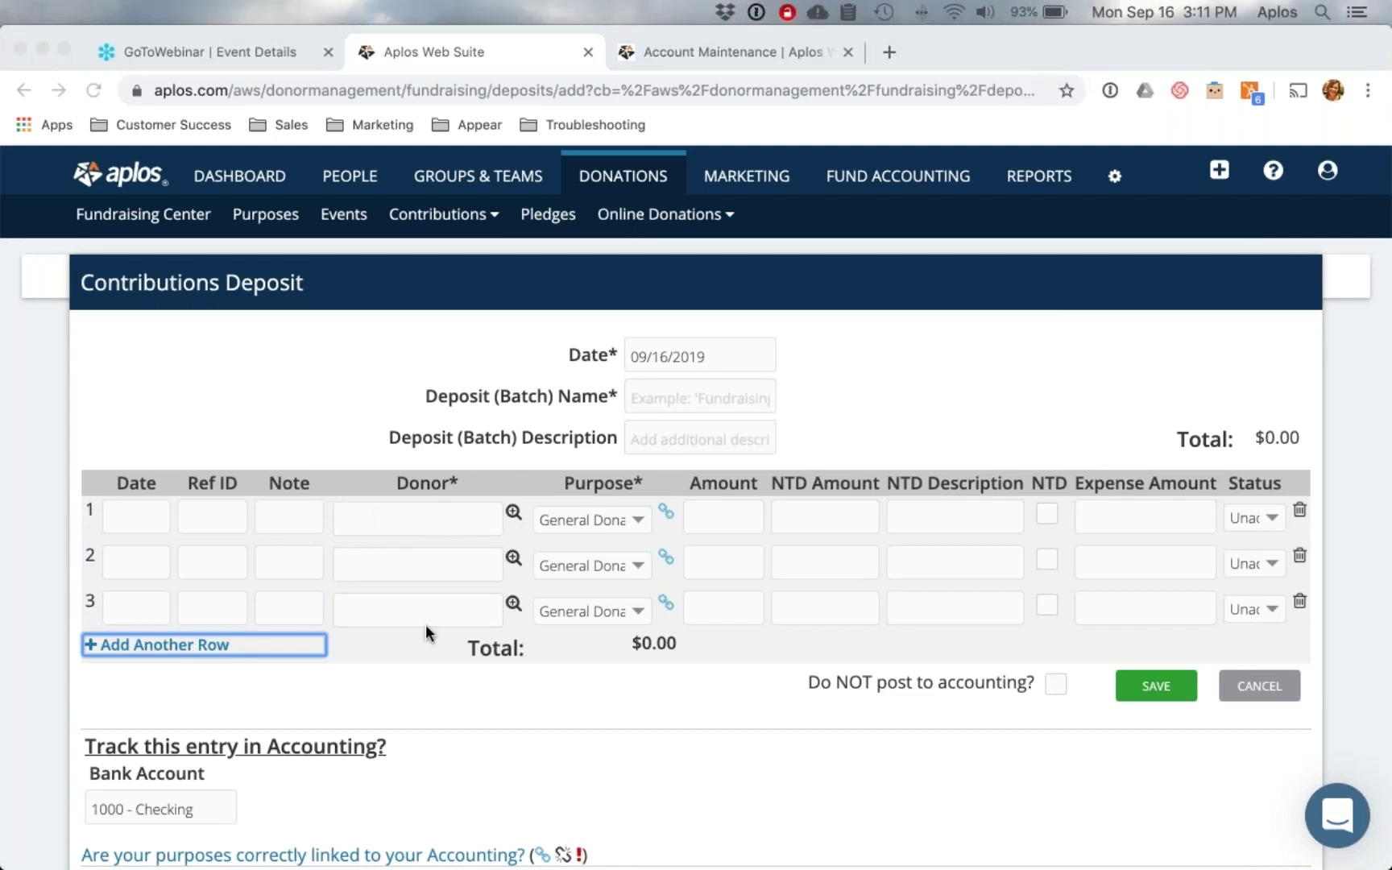
# Step: Name the deposit Batch Deposit and choose an existing contact as the donor in the first row
pyautogui.click(651, 391)
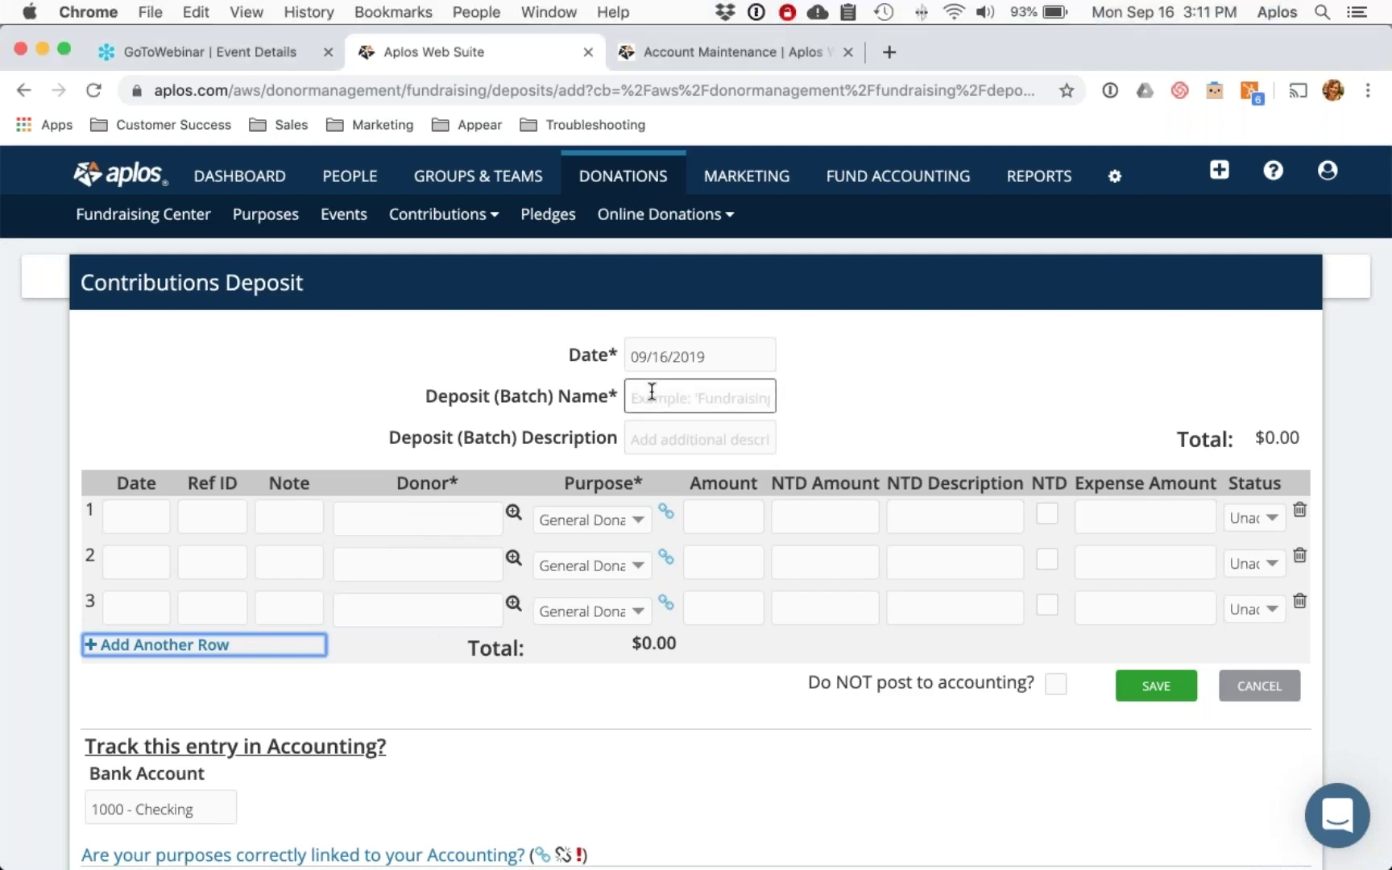
pyautogui.write('B')
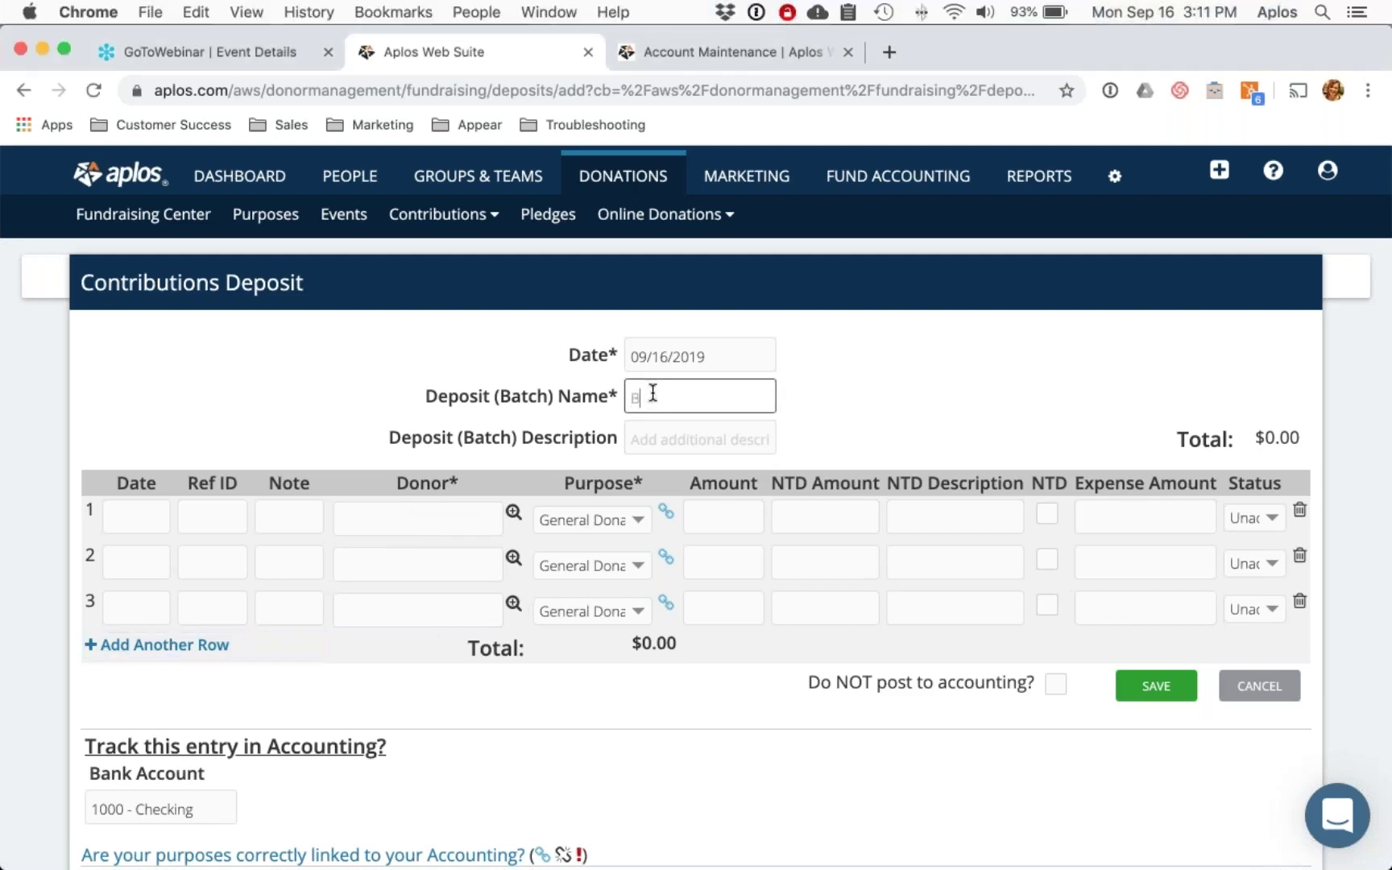
pyautogui.write('atch Deposit')
pyautogui.click(373, 522)
pyautogui.write('Jayne')
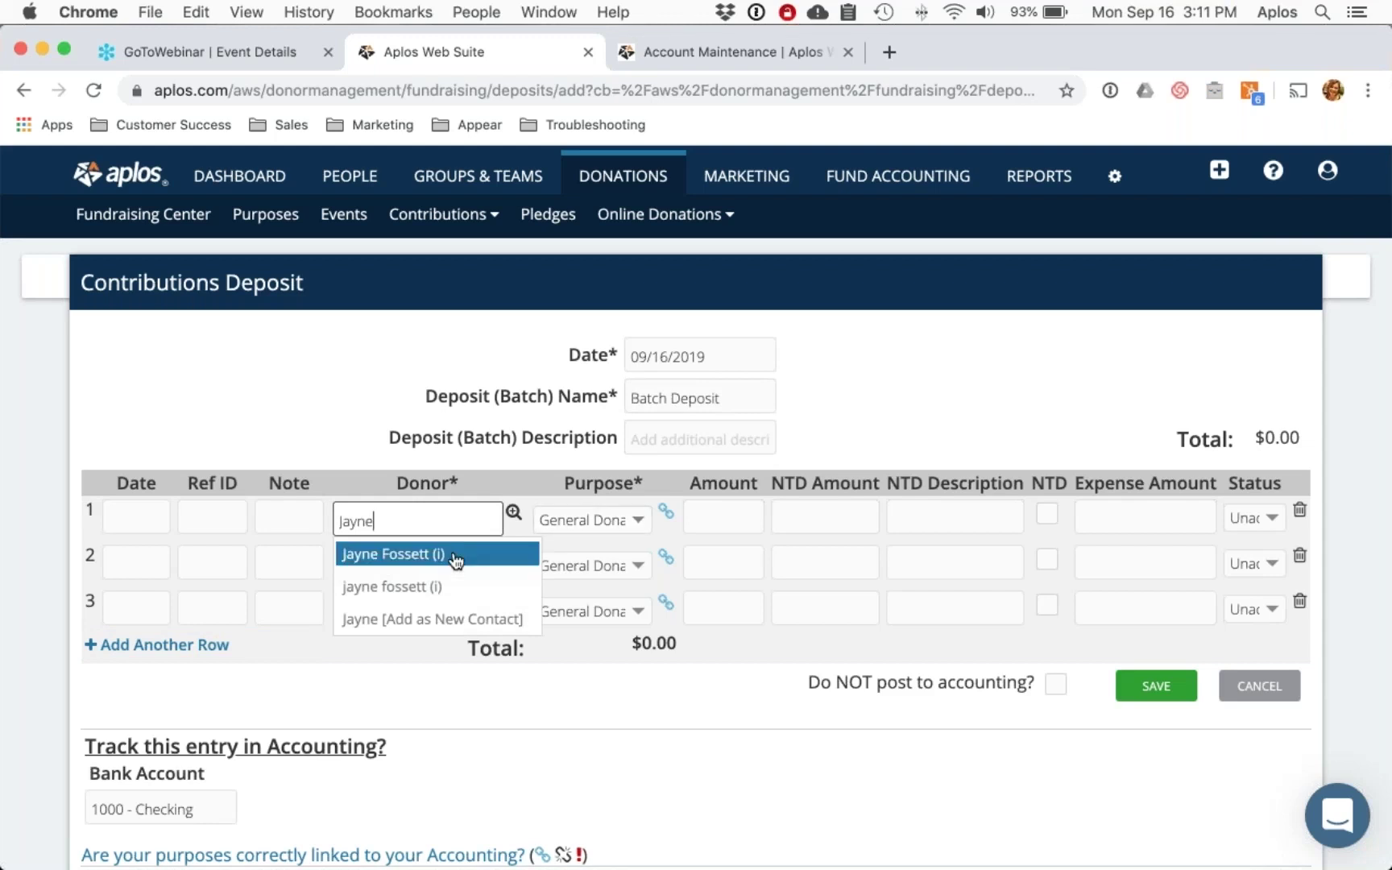
pyautogui.click(453, 551)
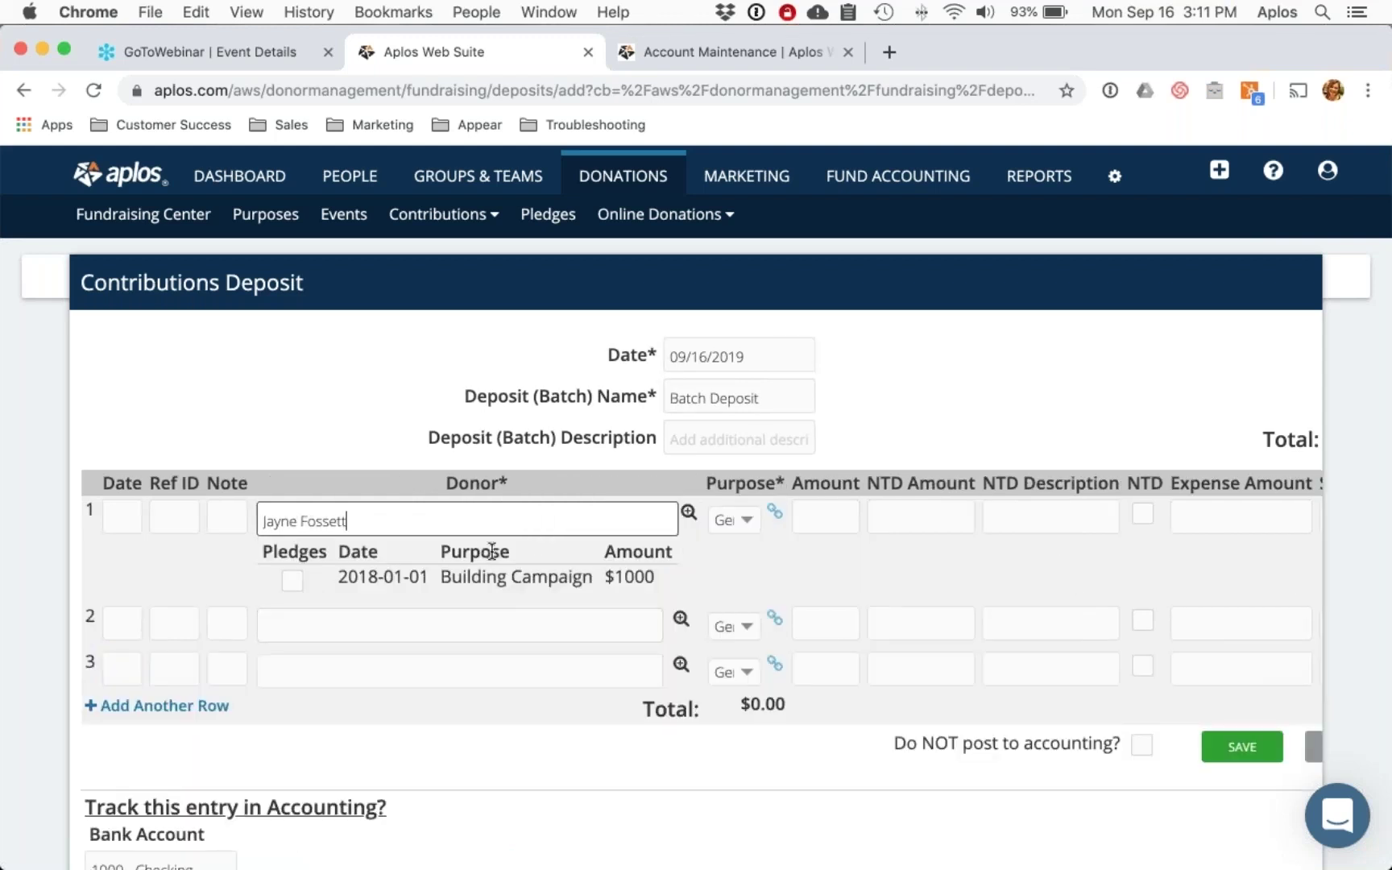
pyautogui.moveTo(348, 520); pyautogui.dragTo(268, 520)
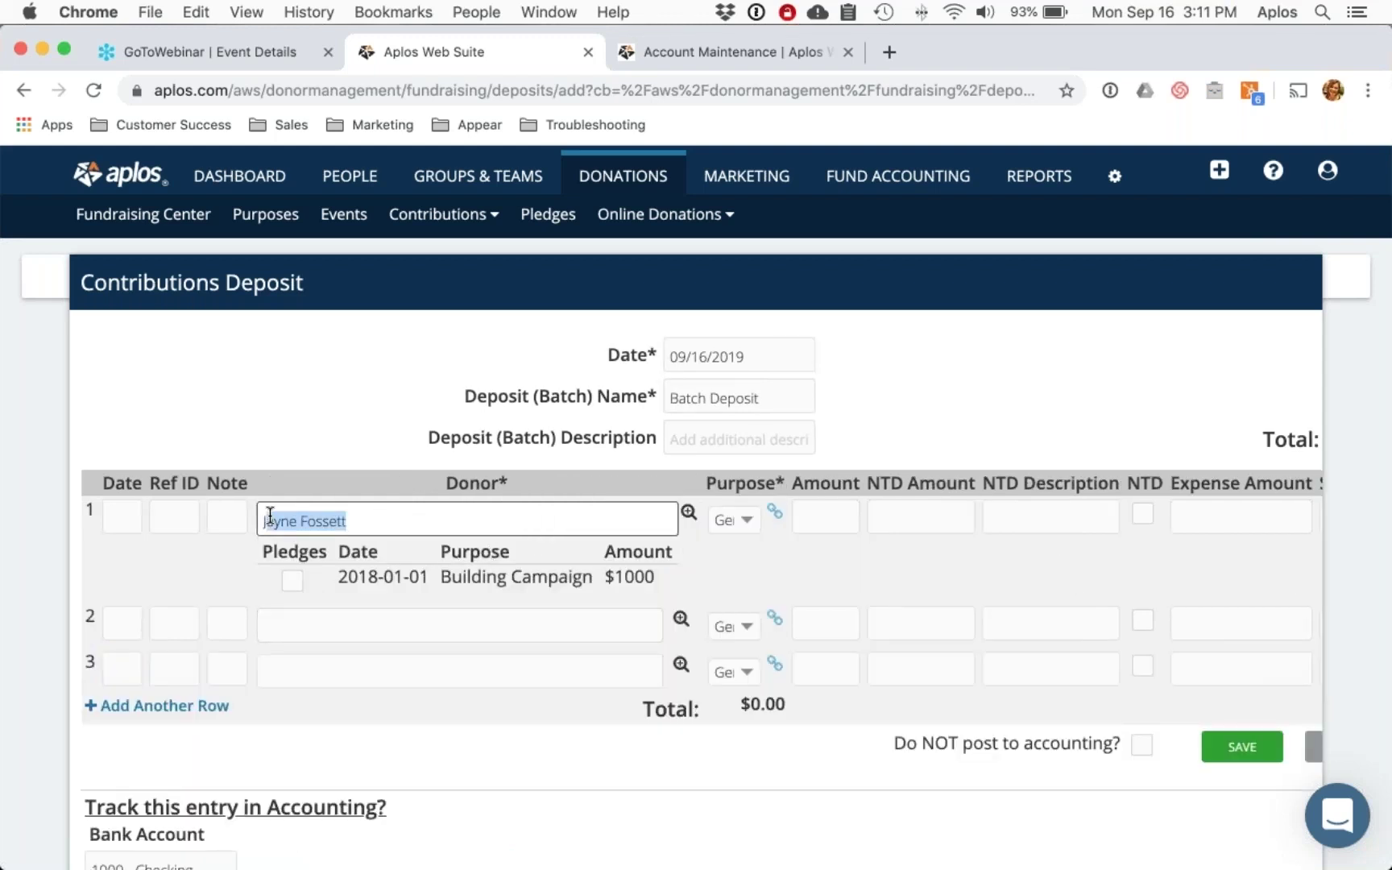
pyautogui.click(347, 521)
pyautogui.click(600, 609)
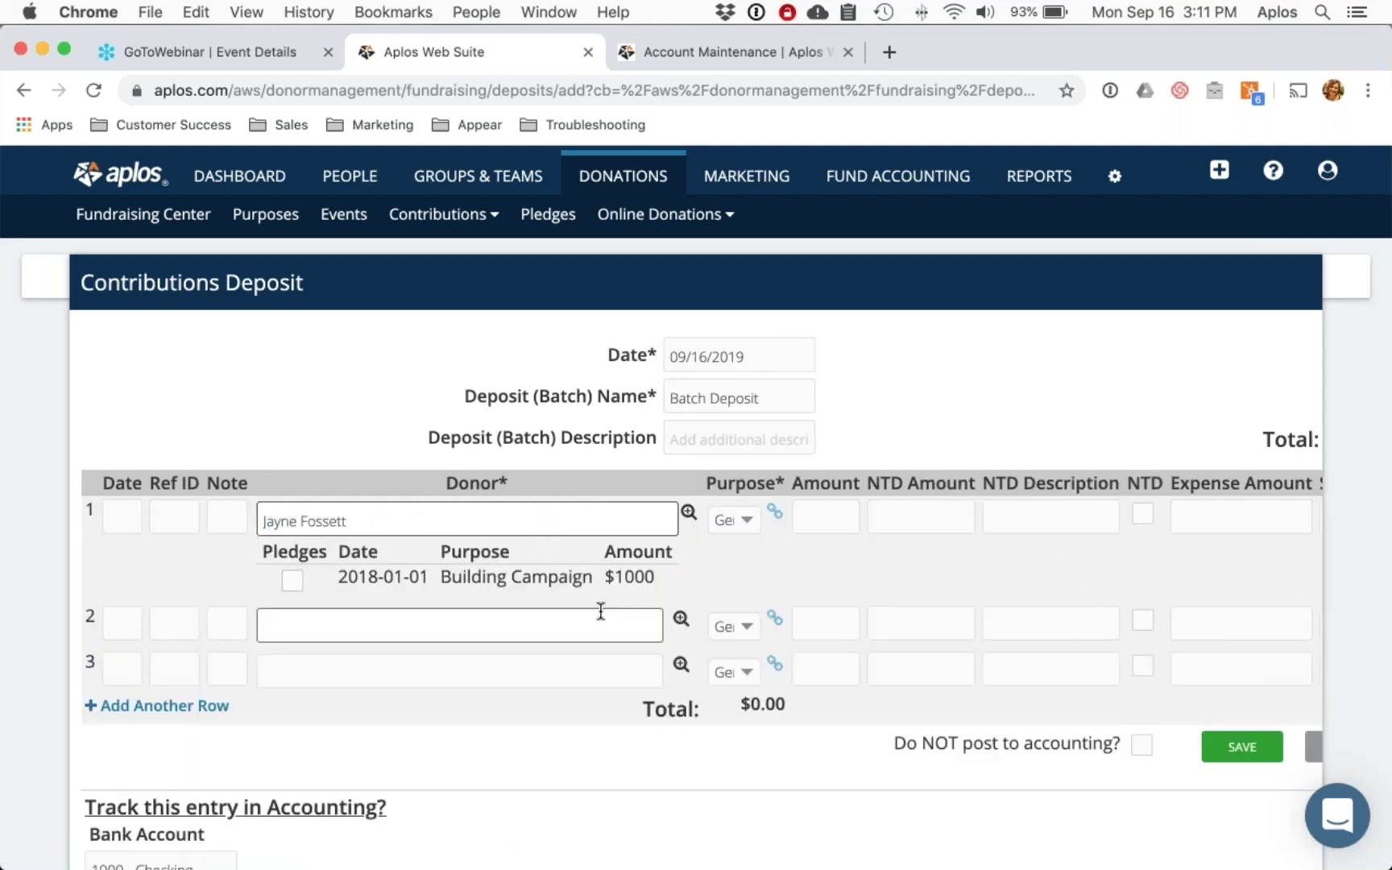
pyautogui.hscroll(1, 574, 588)
pyautogui.hscroll(-1, 573, 587)
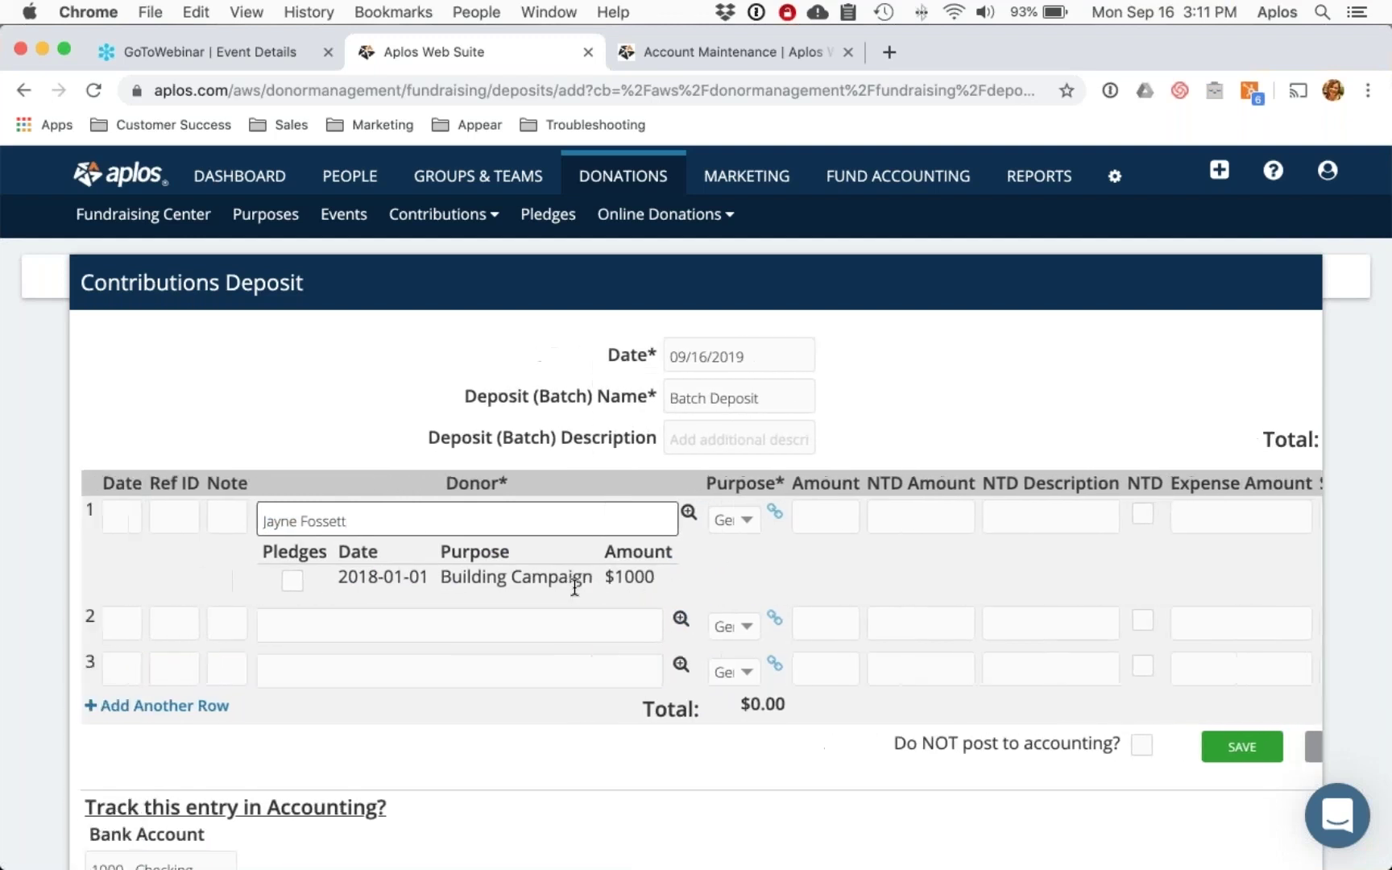
# Step: Replace the first row's donor with another existing contact and enter a 150 donation, keeping the General Donations purpose
pyautogui.tripleClick(376, 521)
pyautogui.press('BackSpace')
pyautogui.write('Ale')
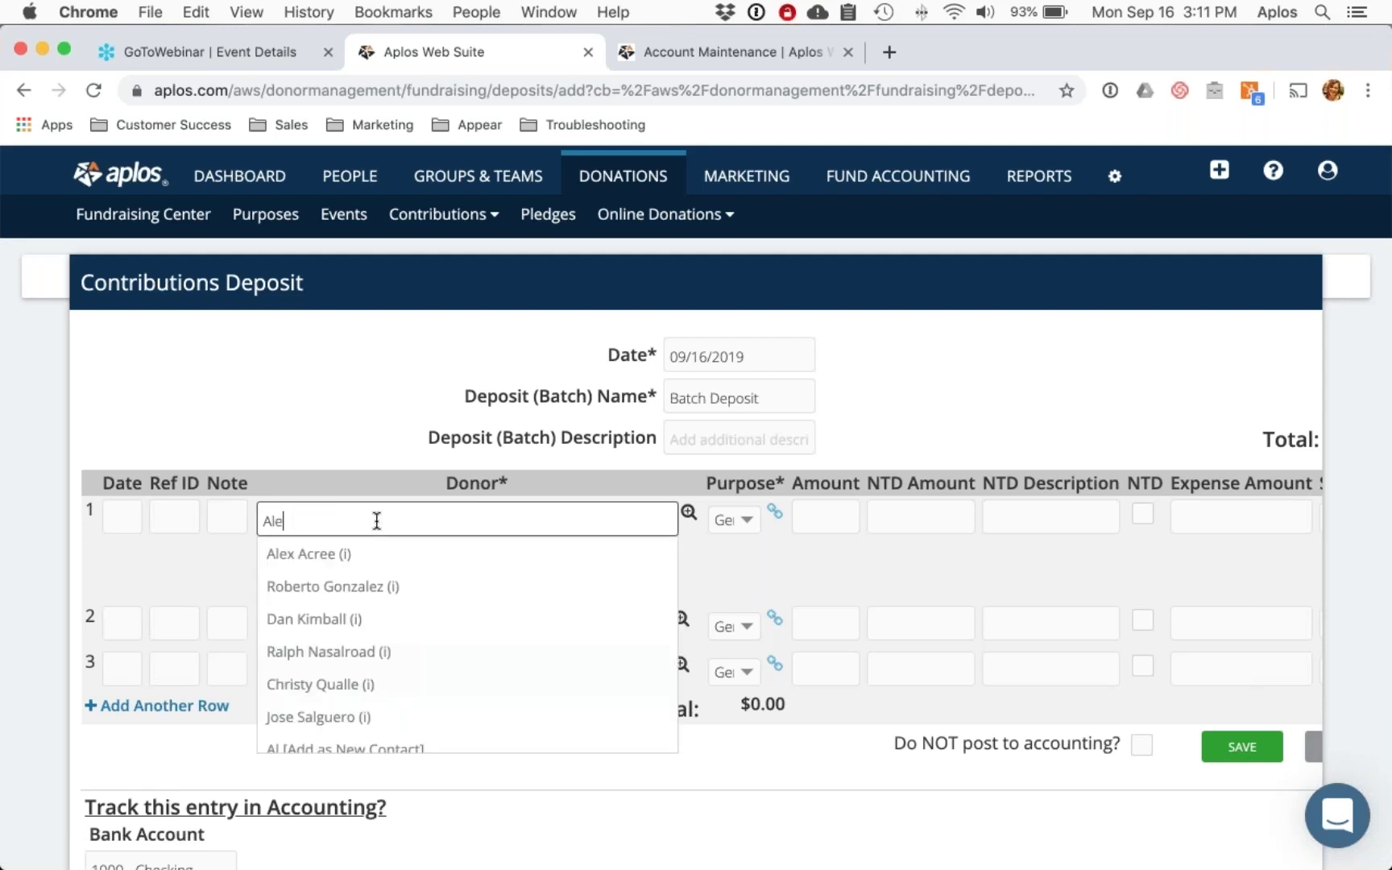
pyautogui.click(362, 554)
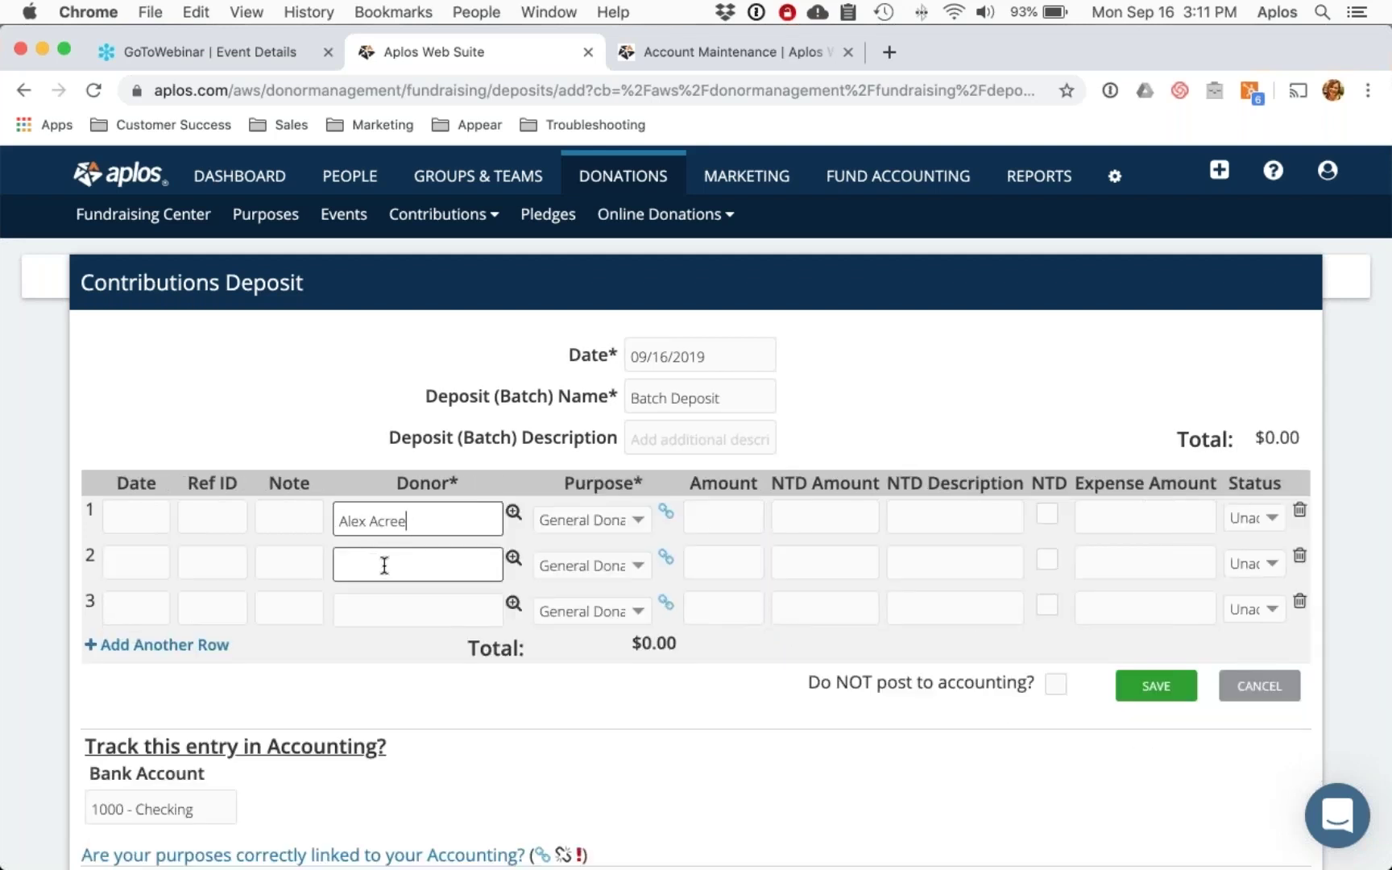
pyautogui.click(636, 526)
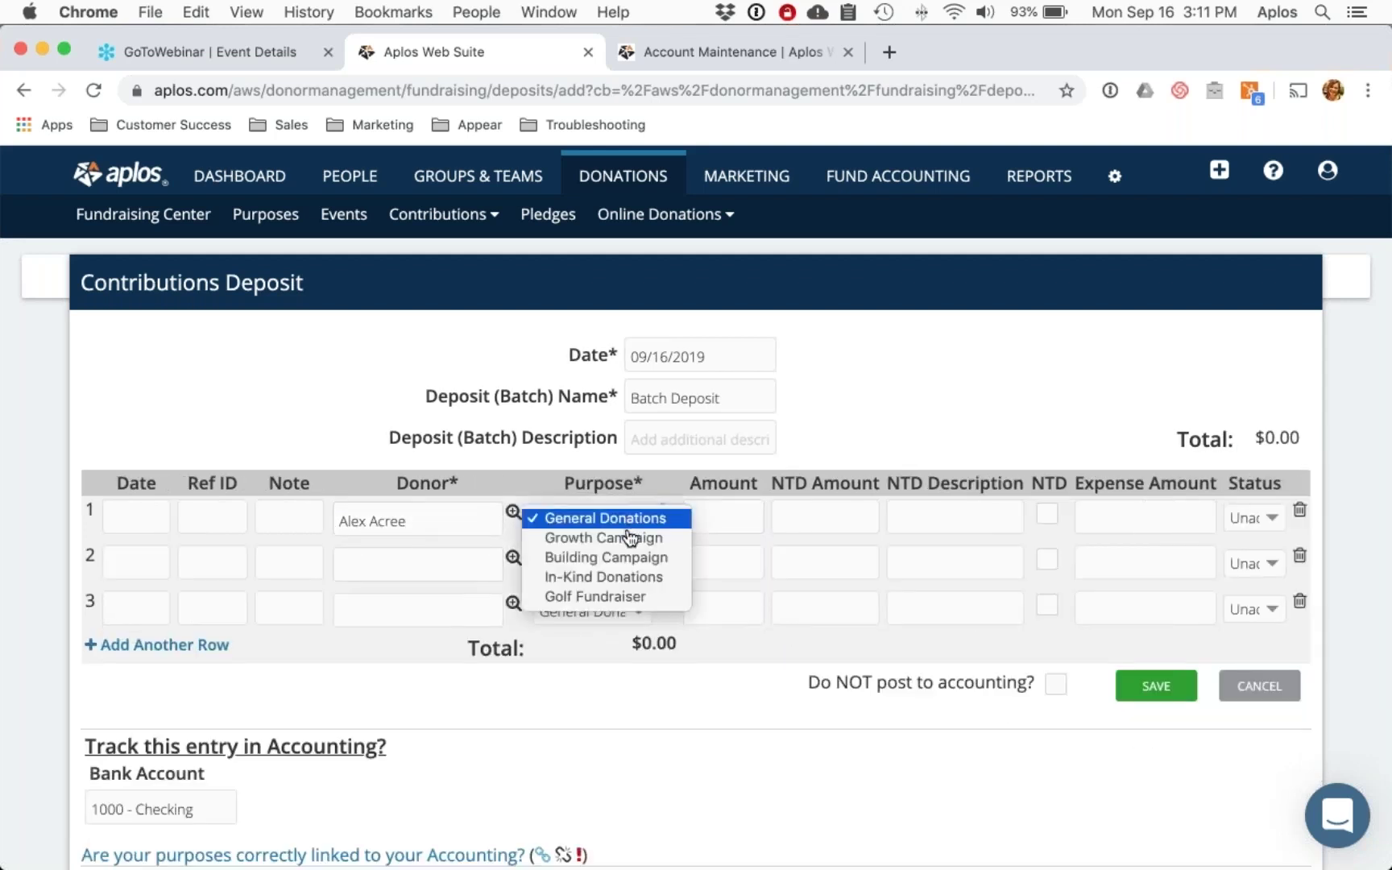
pyautogui.click(713, 522)
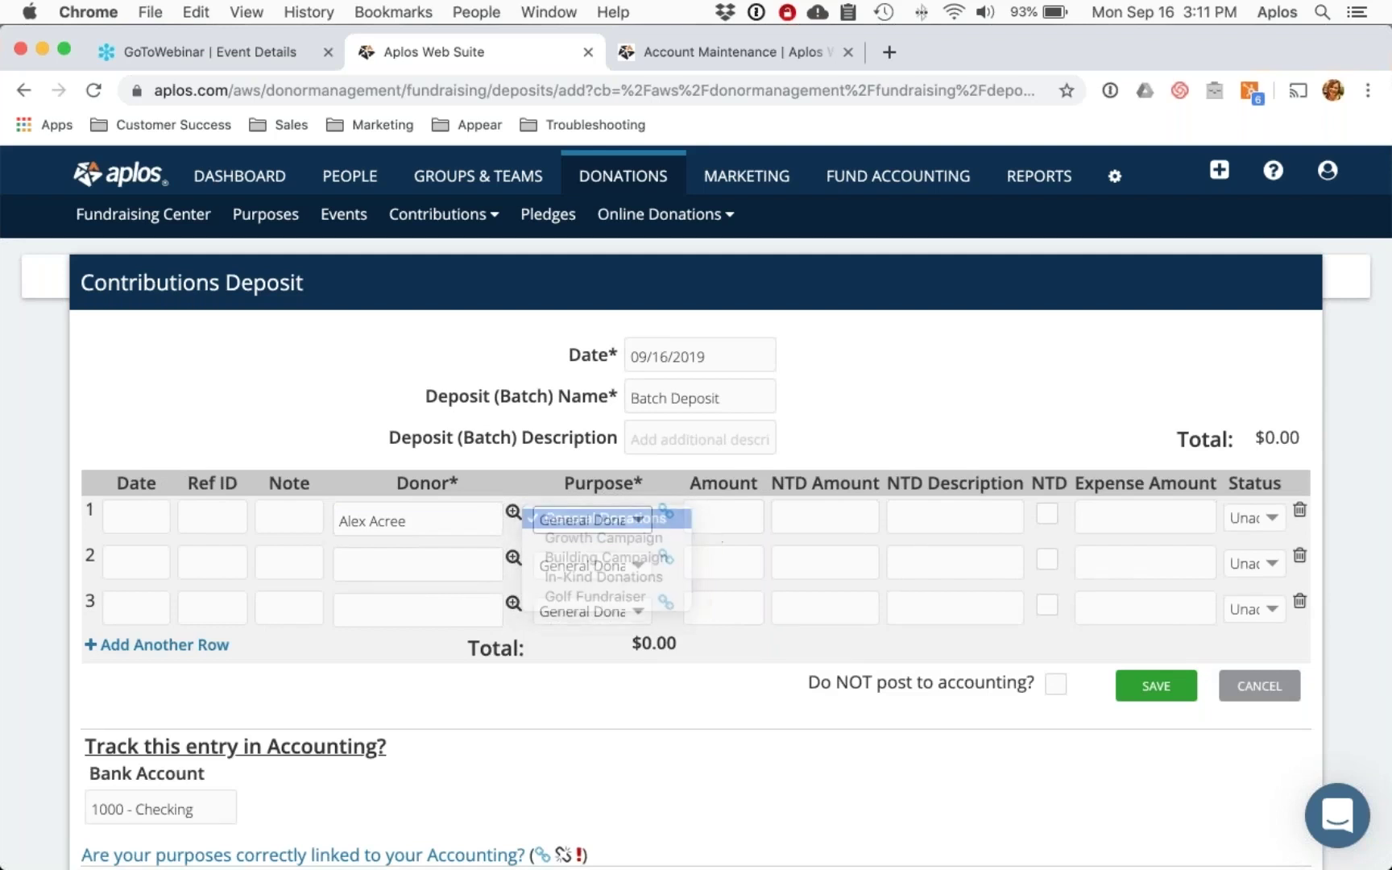
pyautogui.write('150')
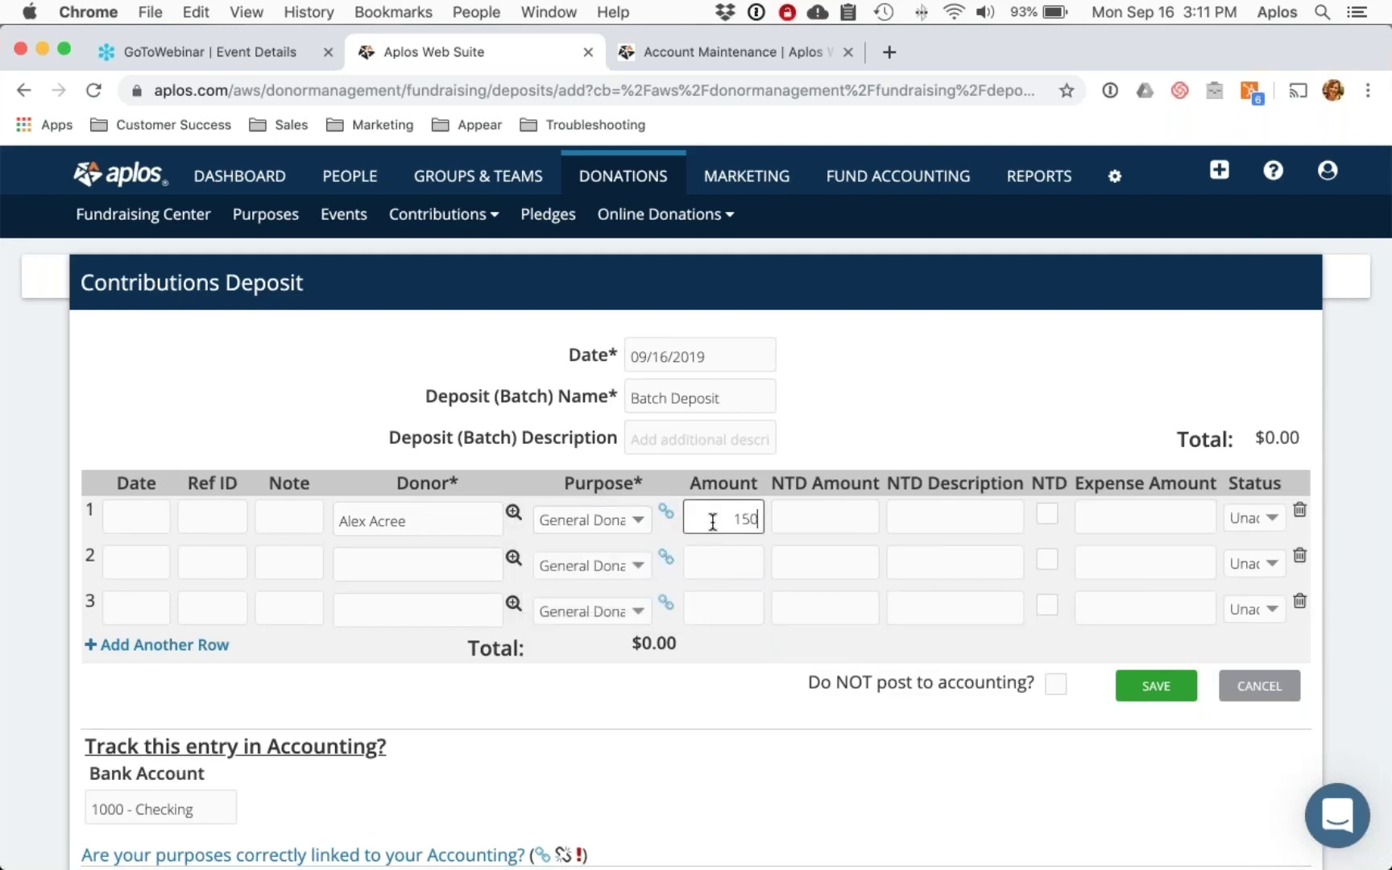
# Step: Fill in the second row with another existing contact as donor, the Building Campaign purpose and an amount of 500
pyautogui.click(387, 558)
pyautogui.write('Ch')
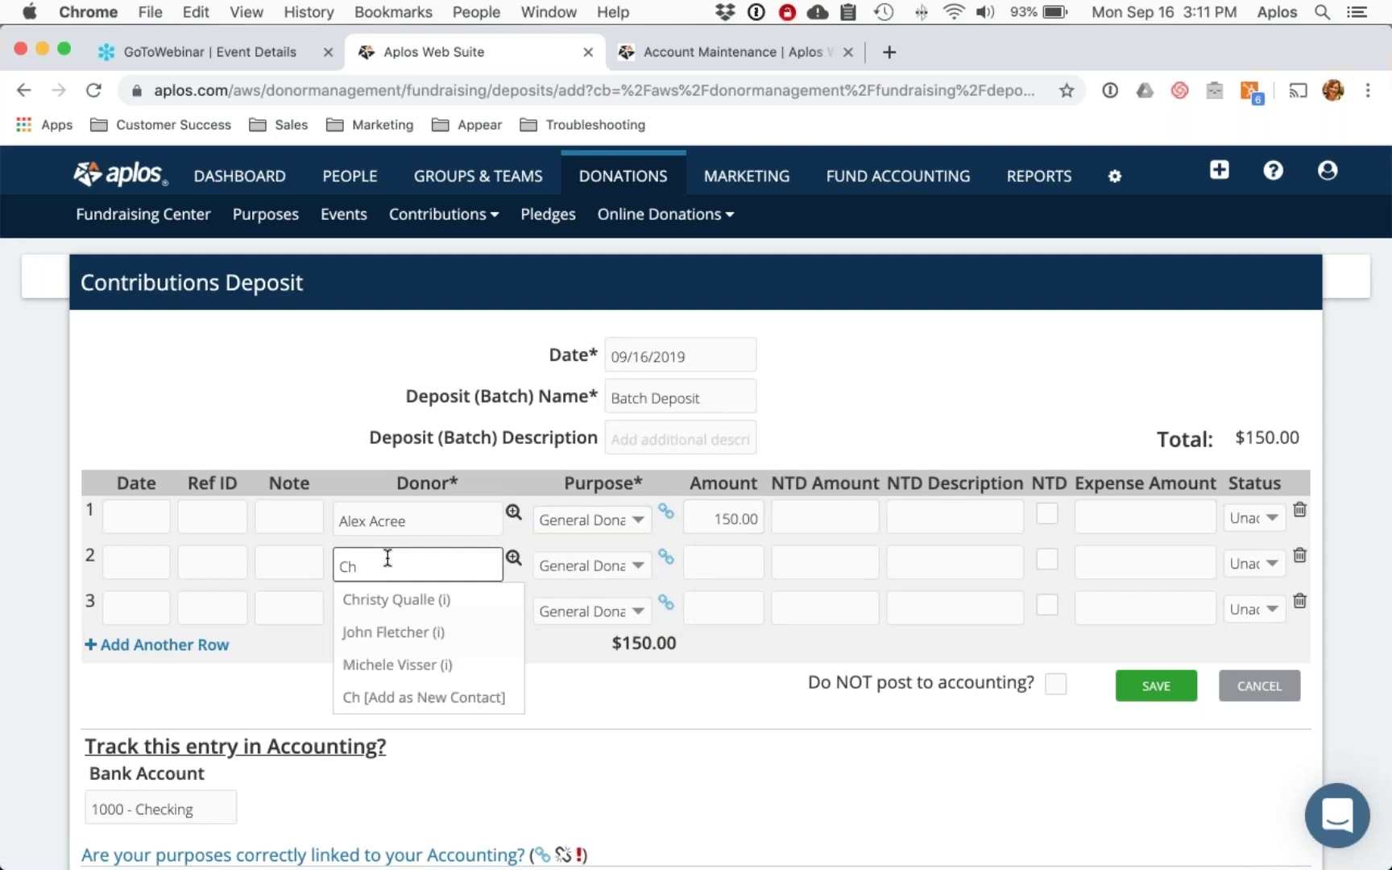
pyautogui.click(355, 600)
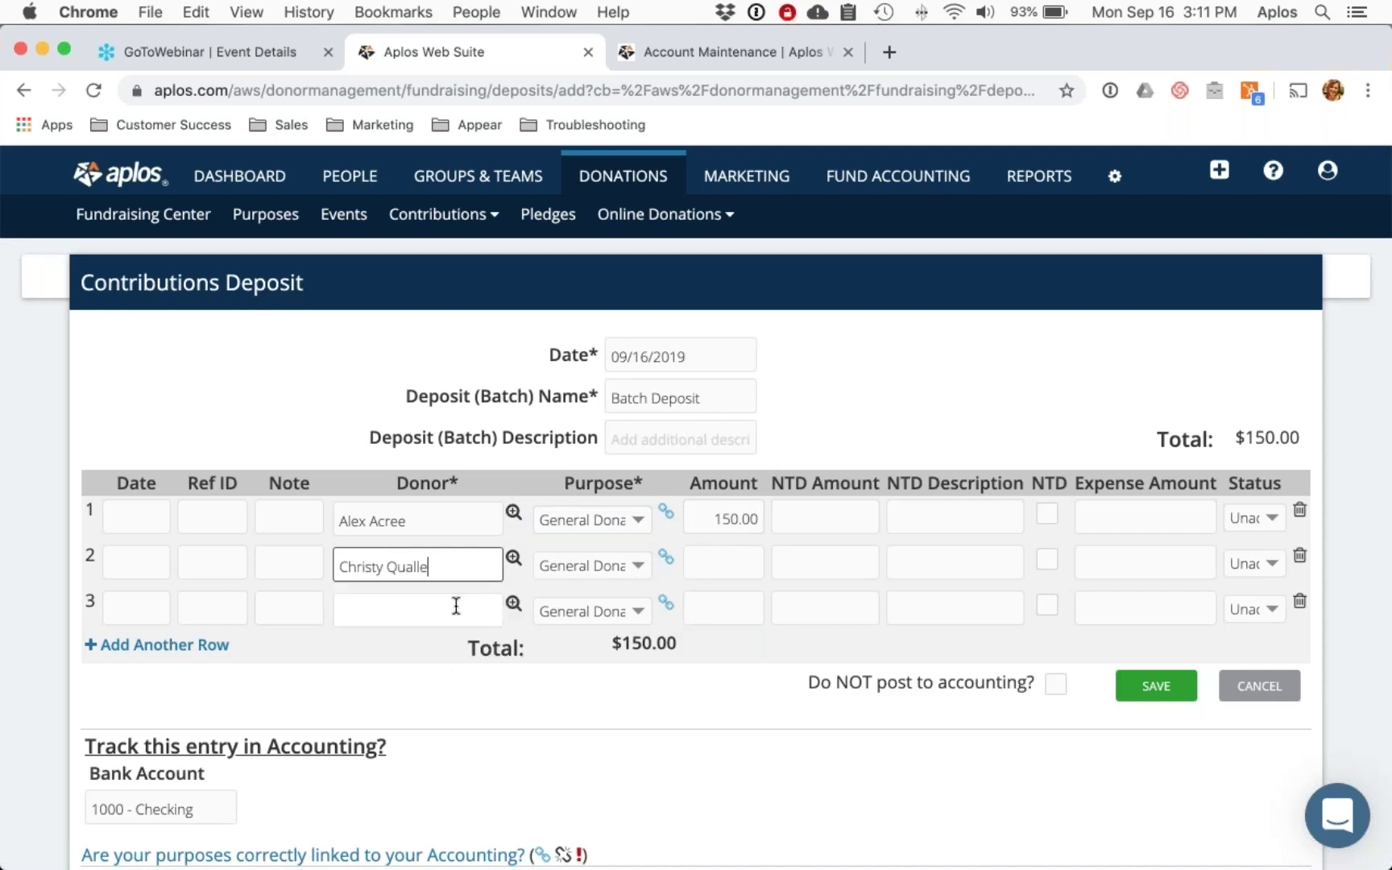
pyautogui.click(558, 569)
pyautogui.click(575, 604)
pyautogui.click(715, 569)
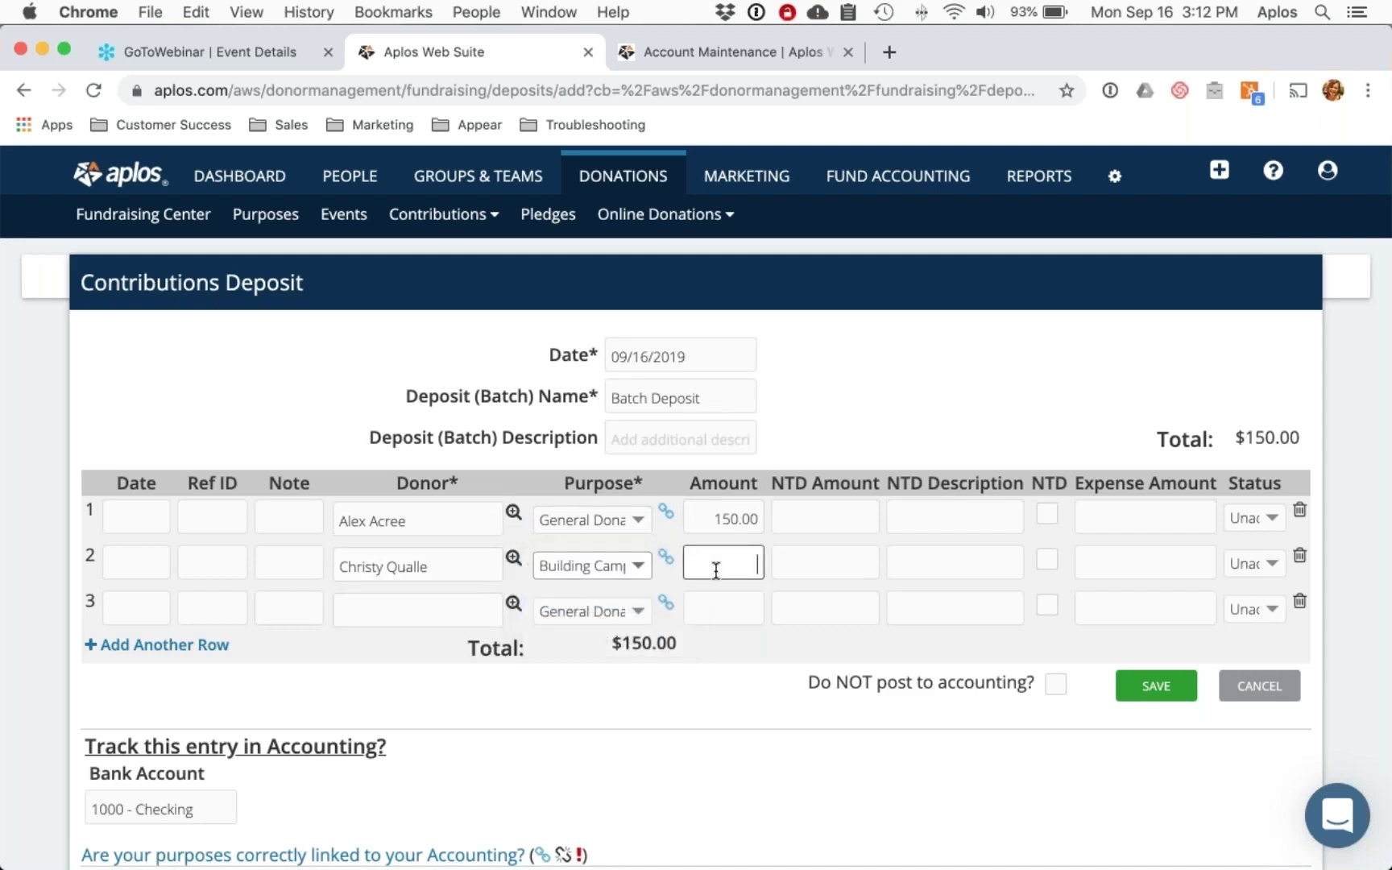
pyautogui.write('500')
# Step: Fill in the third row with an existing contact as donor, the Growth Campaign purpose and an amount of 1,000
pyautogui.click(414, 606)
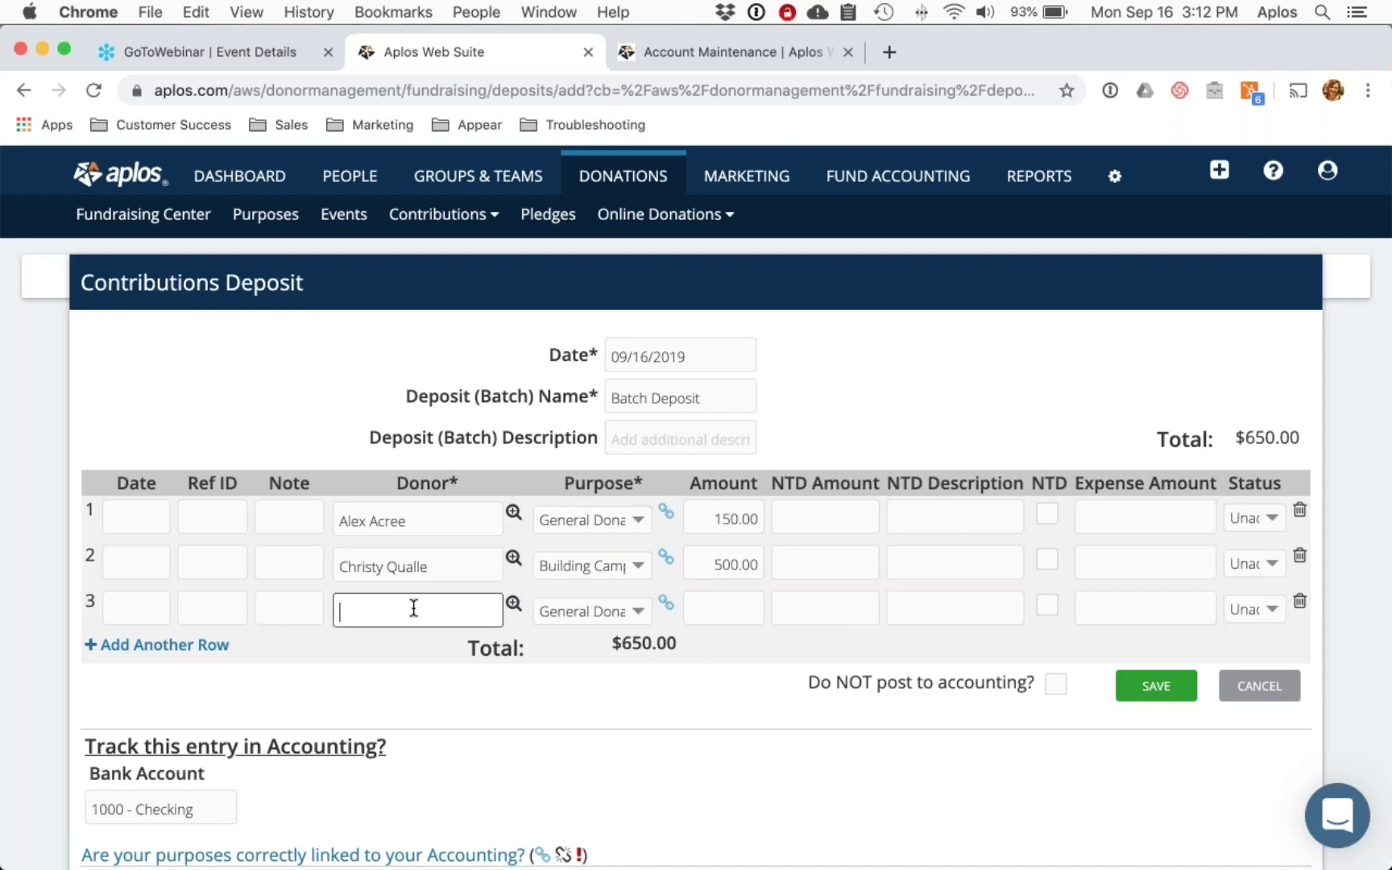
pyautogui.write('Katy')
pyautogui.click(387, 644)
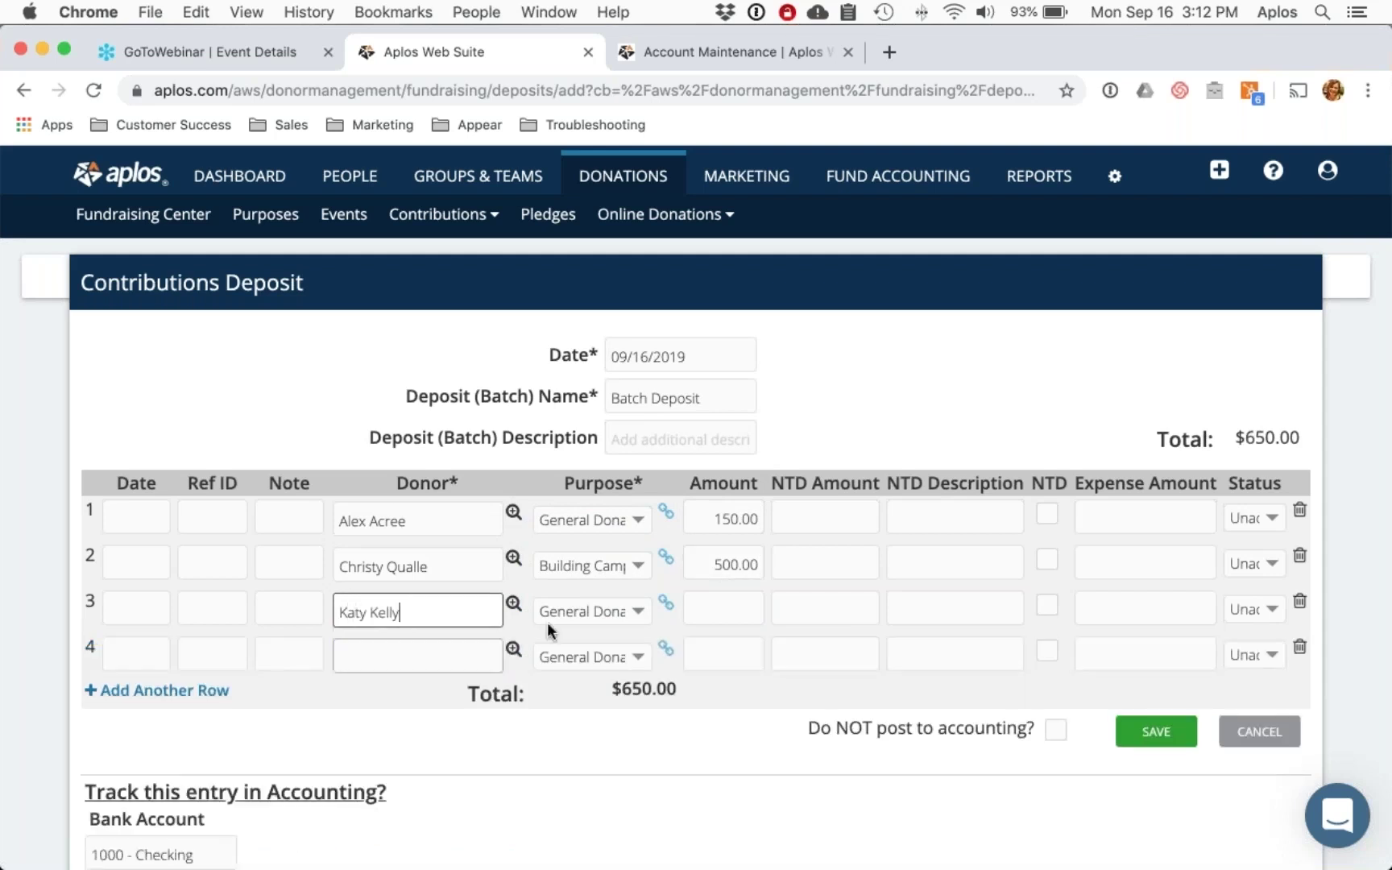
pyautogui.click(584, 610)
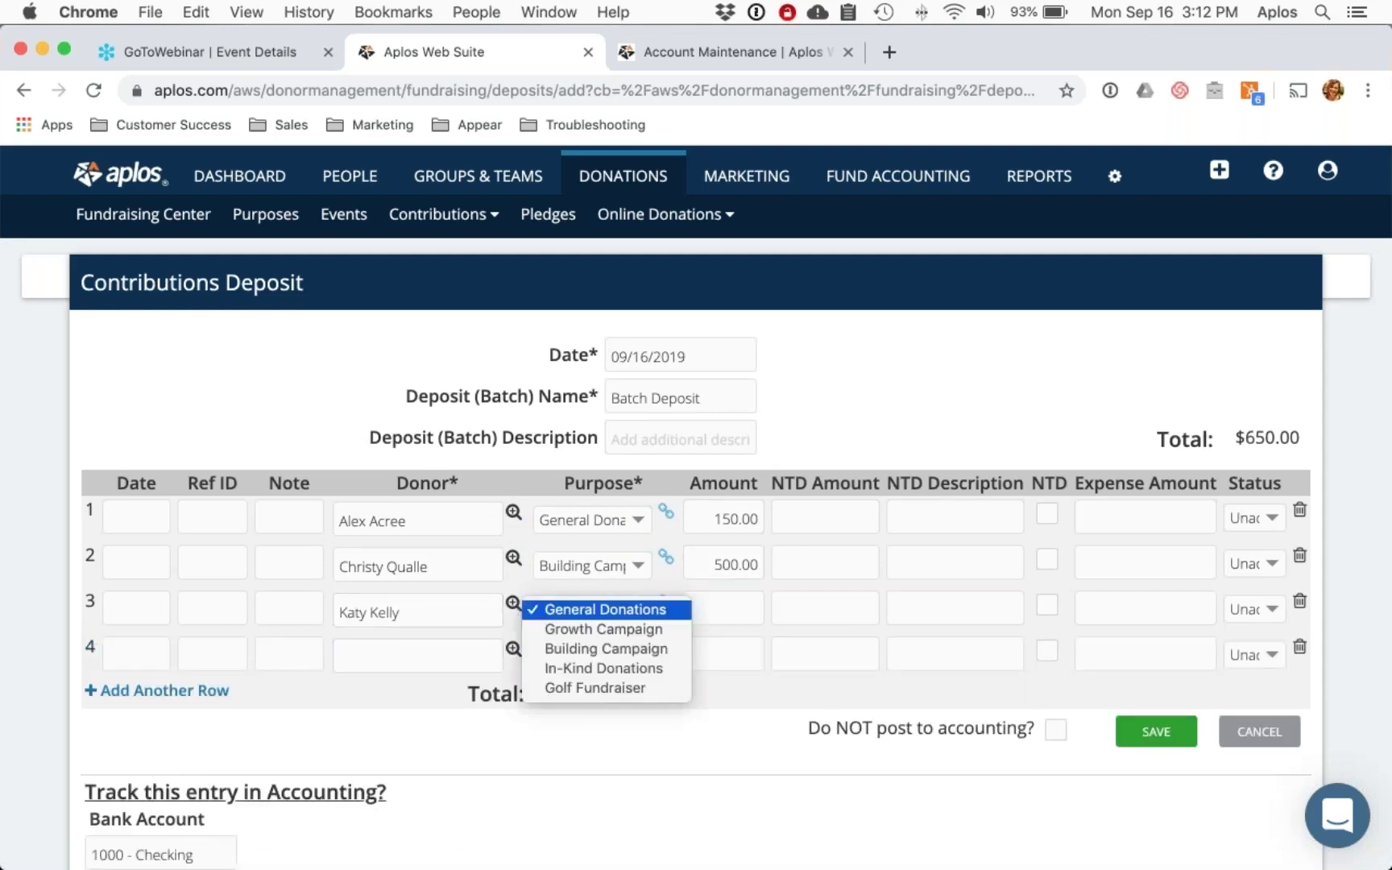
pyautogui.click(596, 630)
pyautogui.click(701, 609)
pyautogui.write('1,0')
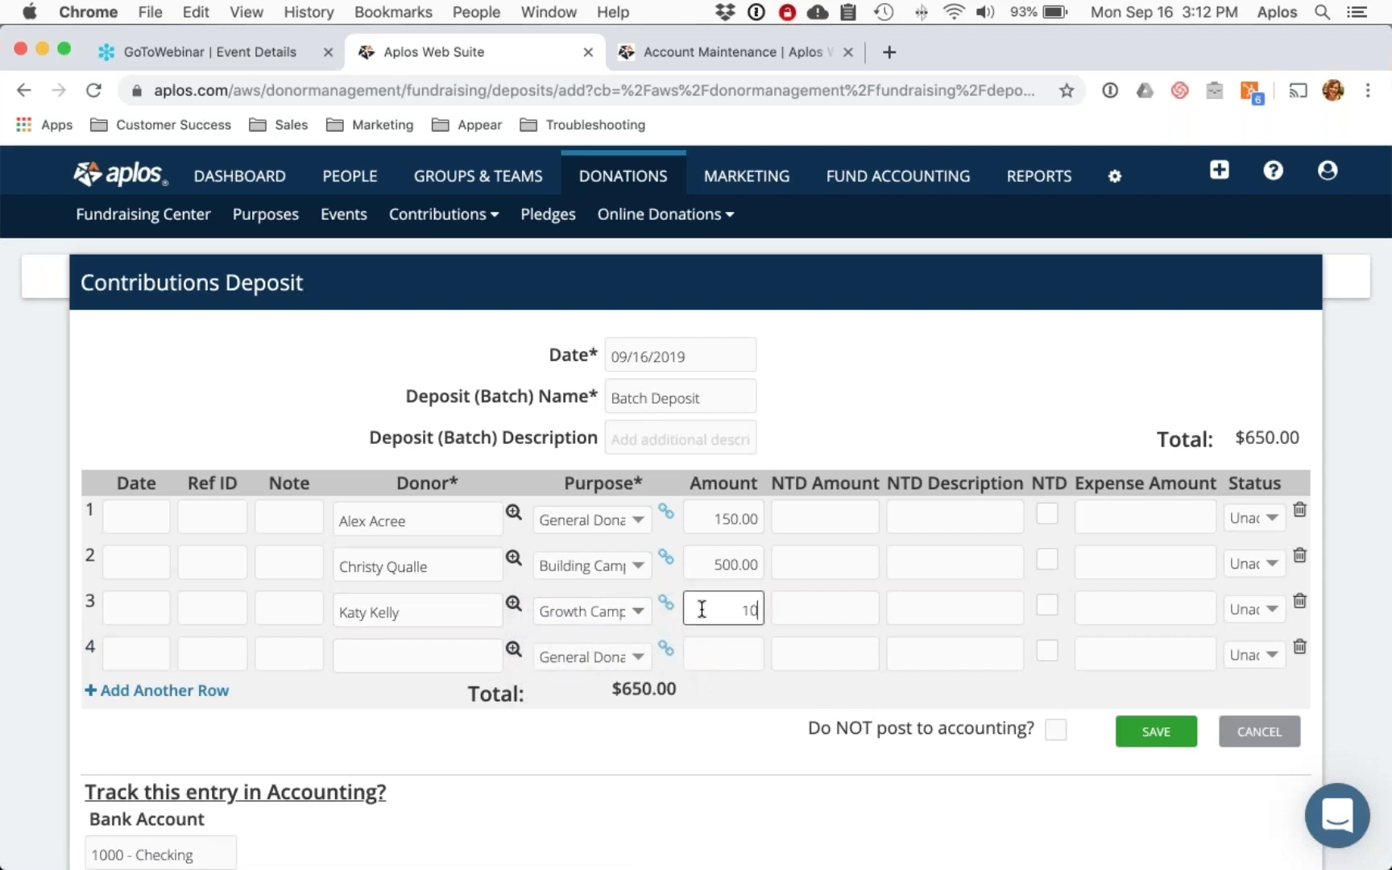
pyautogui.write('00')
pyautogui.click(845, 444)
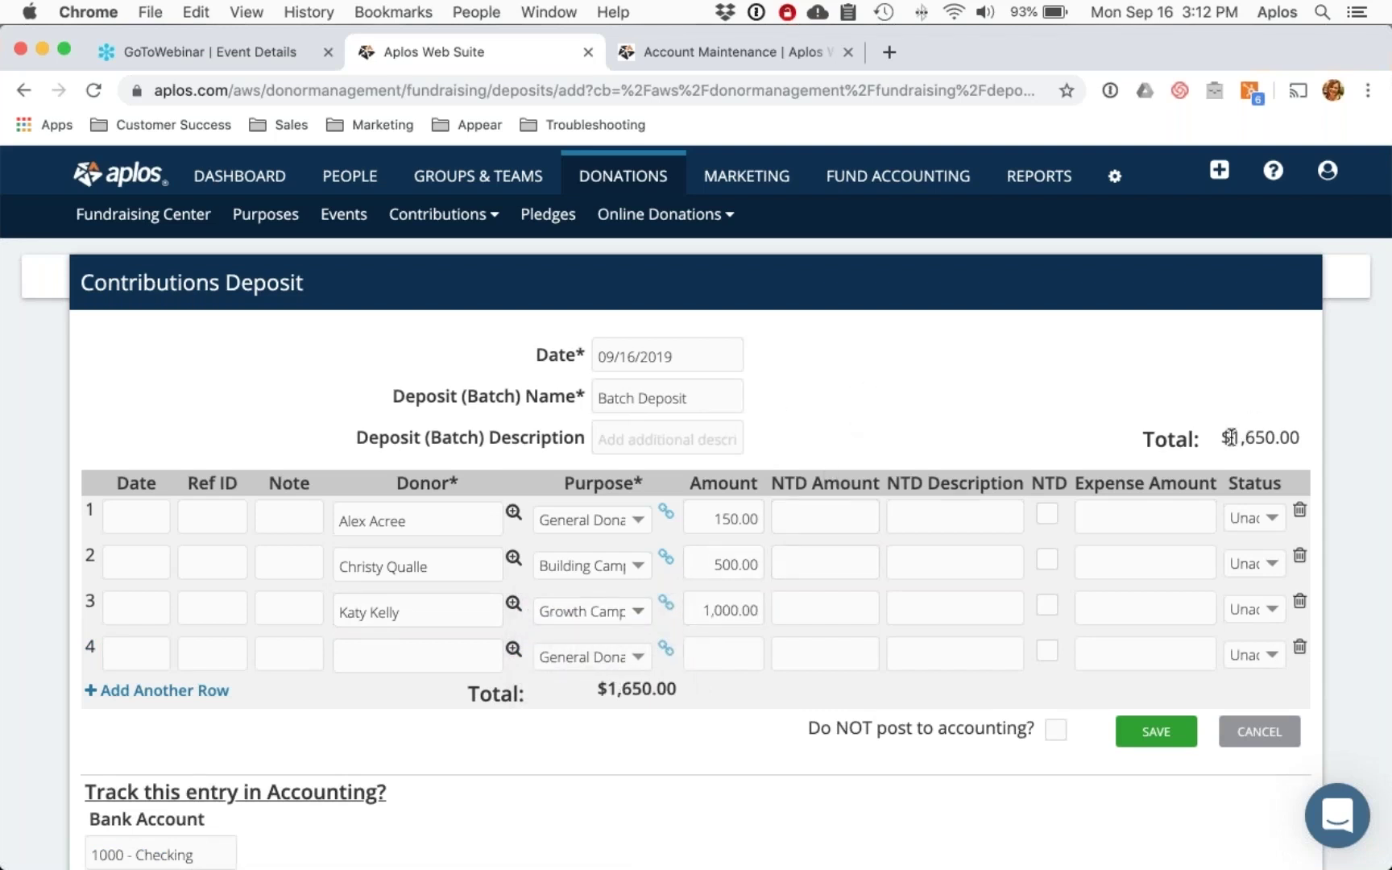
pyautogui.moveTo(1230, 438); pyautogui.dragTo(1300, 437)
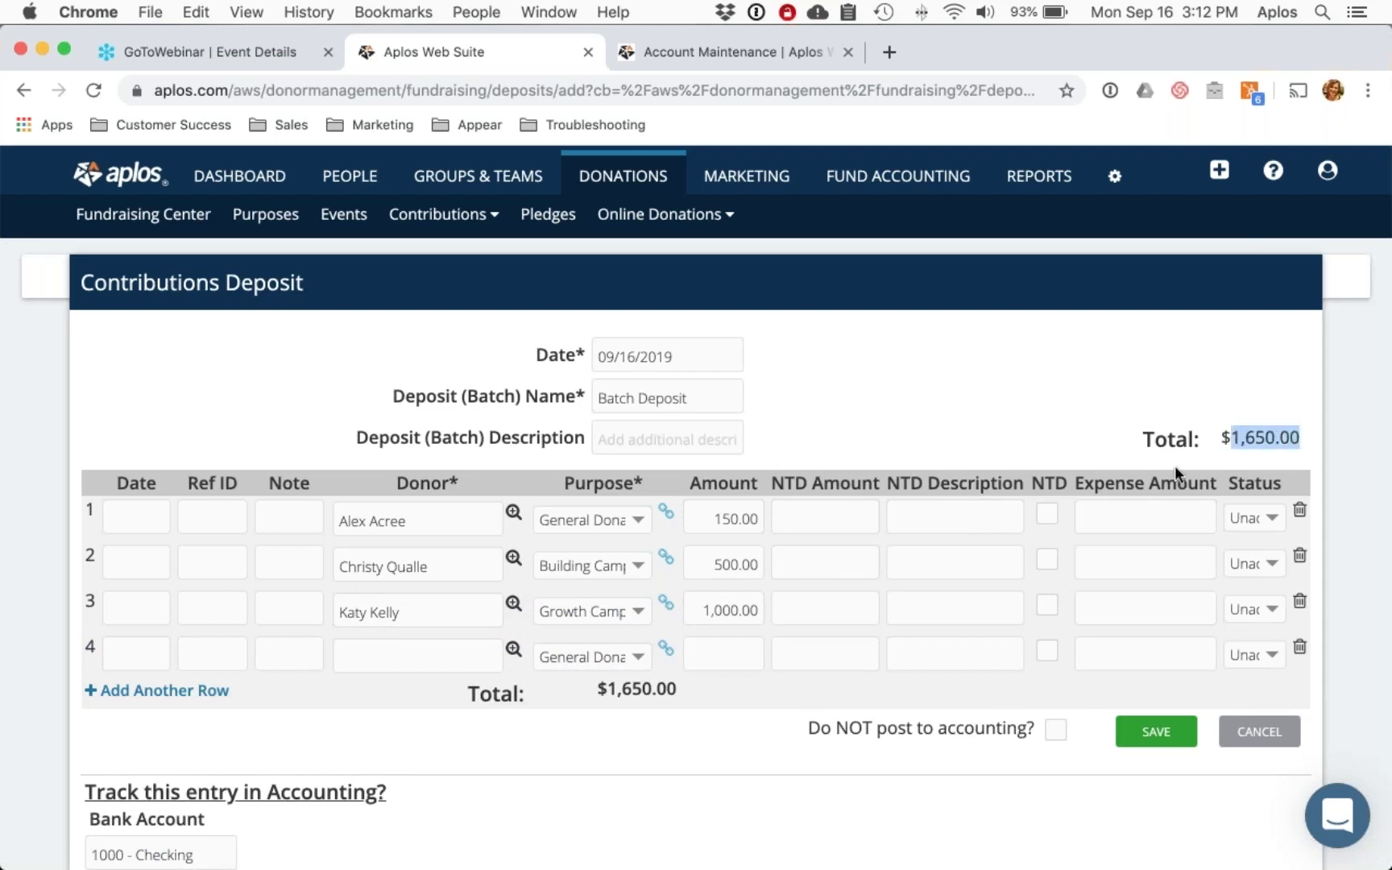
pyautogui.click(858, 384)
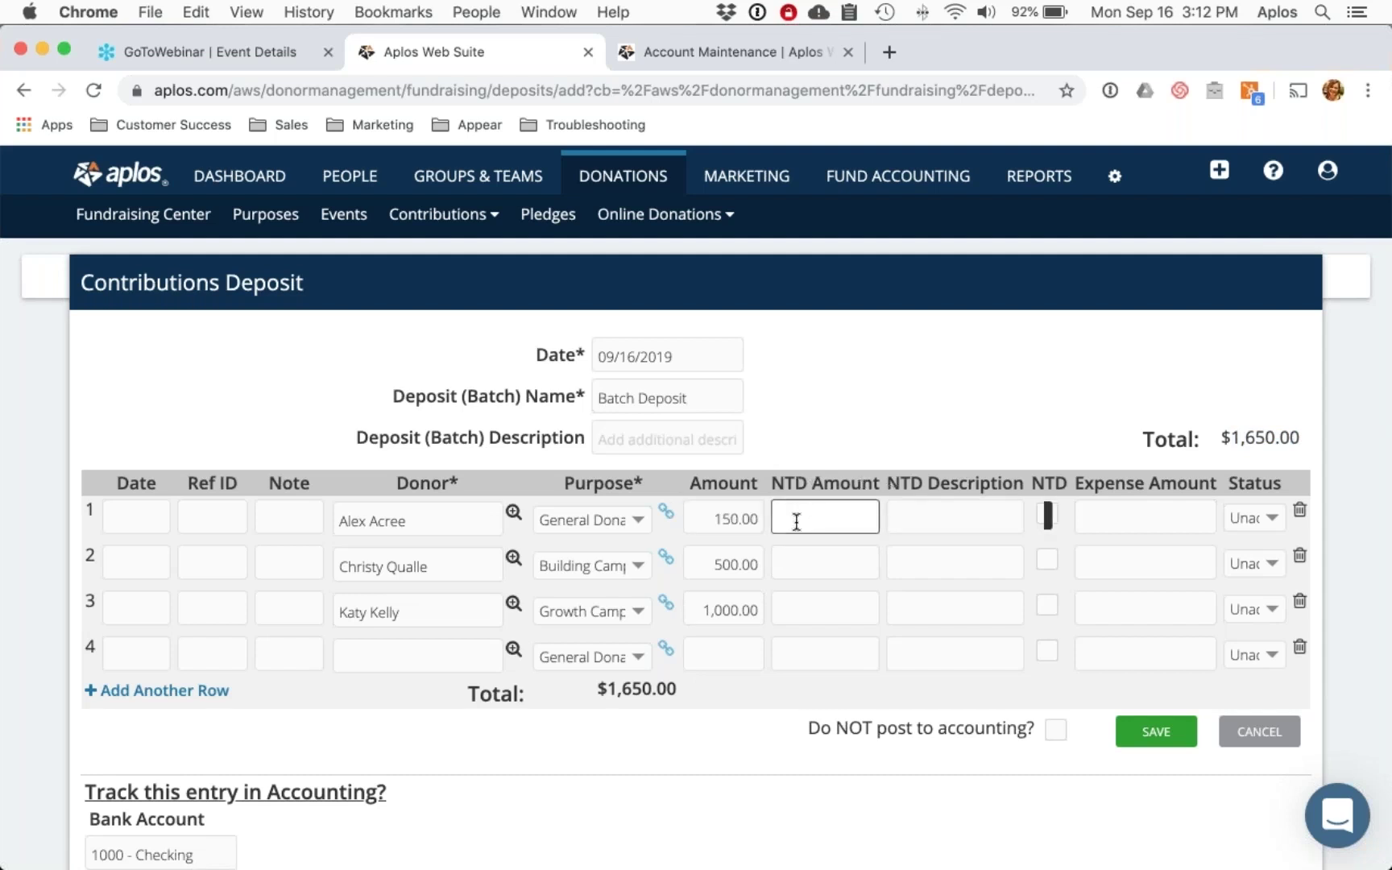
# Step: Enter a non-tax-deductible (NTD) amount of 25 with the description Meal for the first row's donation
pyautogui.moveTo(714, 519); pyautogui.dragTo(756, 519)
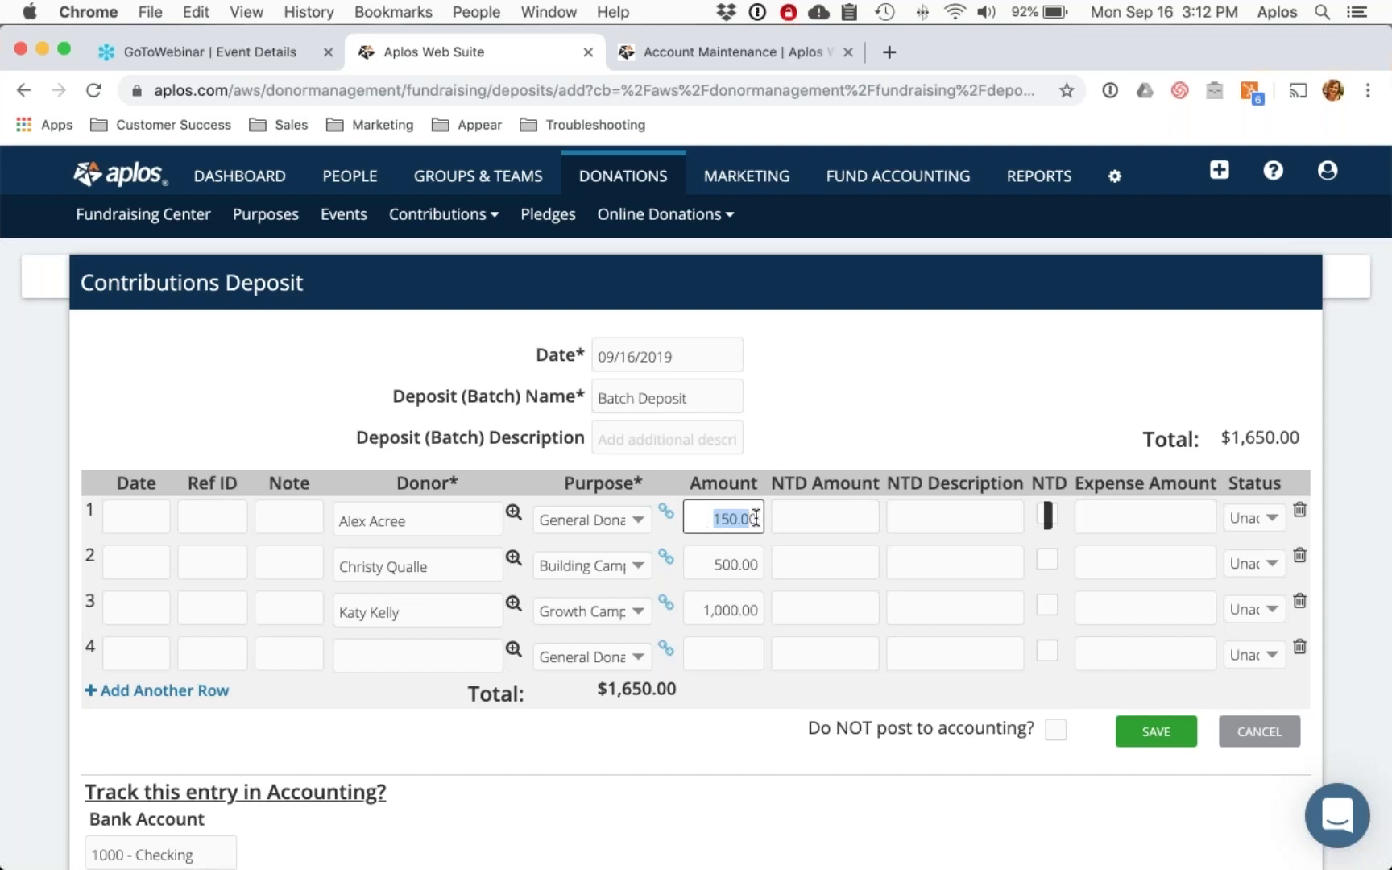
pyautogui.click(823, 519)
pyautogui.write('25')
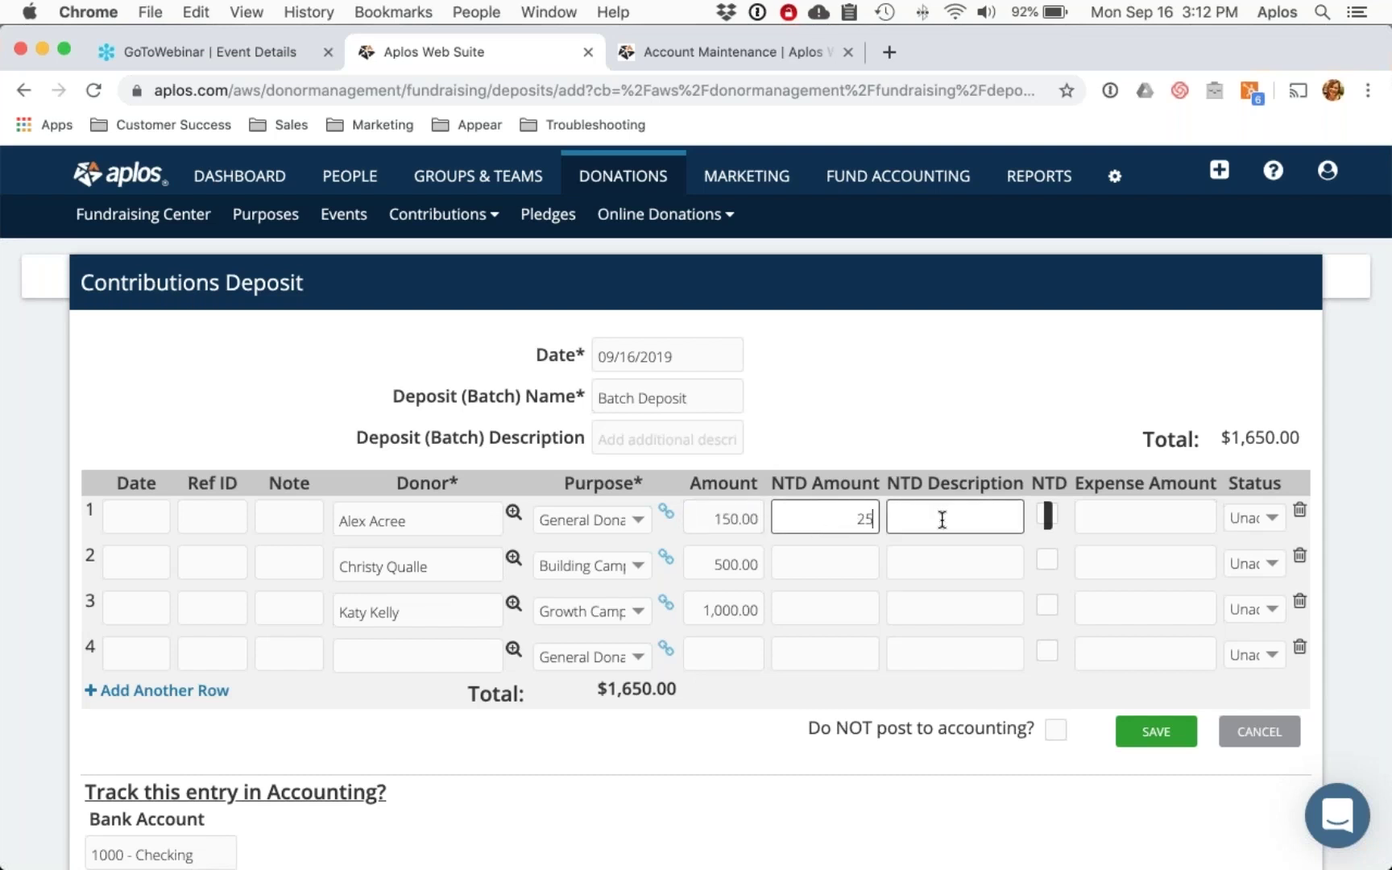
pyautogui.click(942, 520)
pyautogui.write('M')
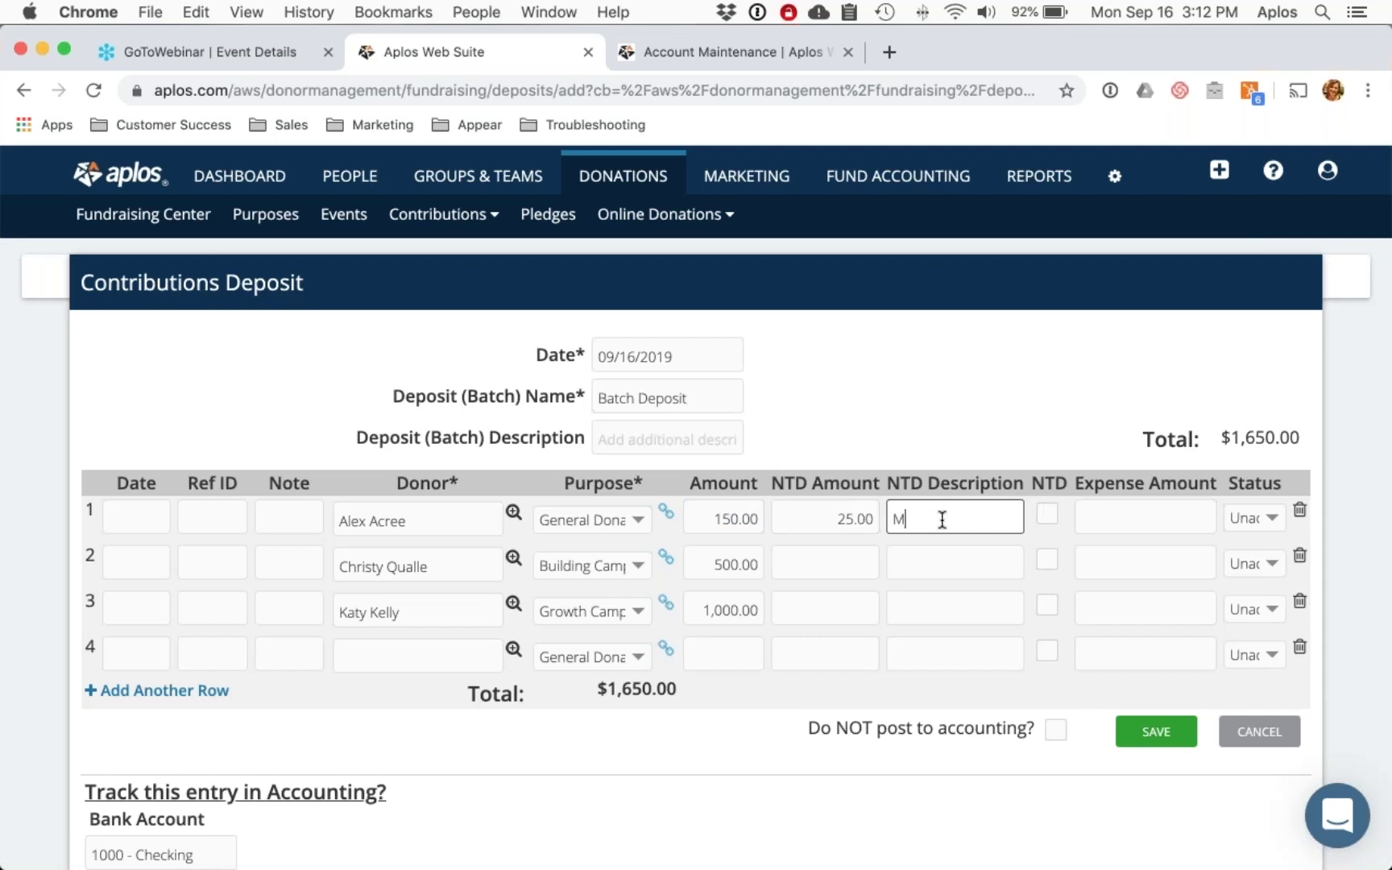
pyautogui.write('eal')
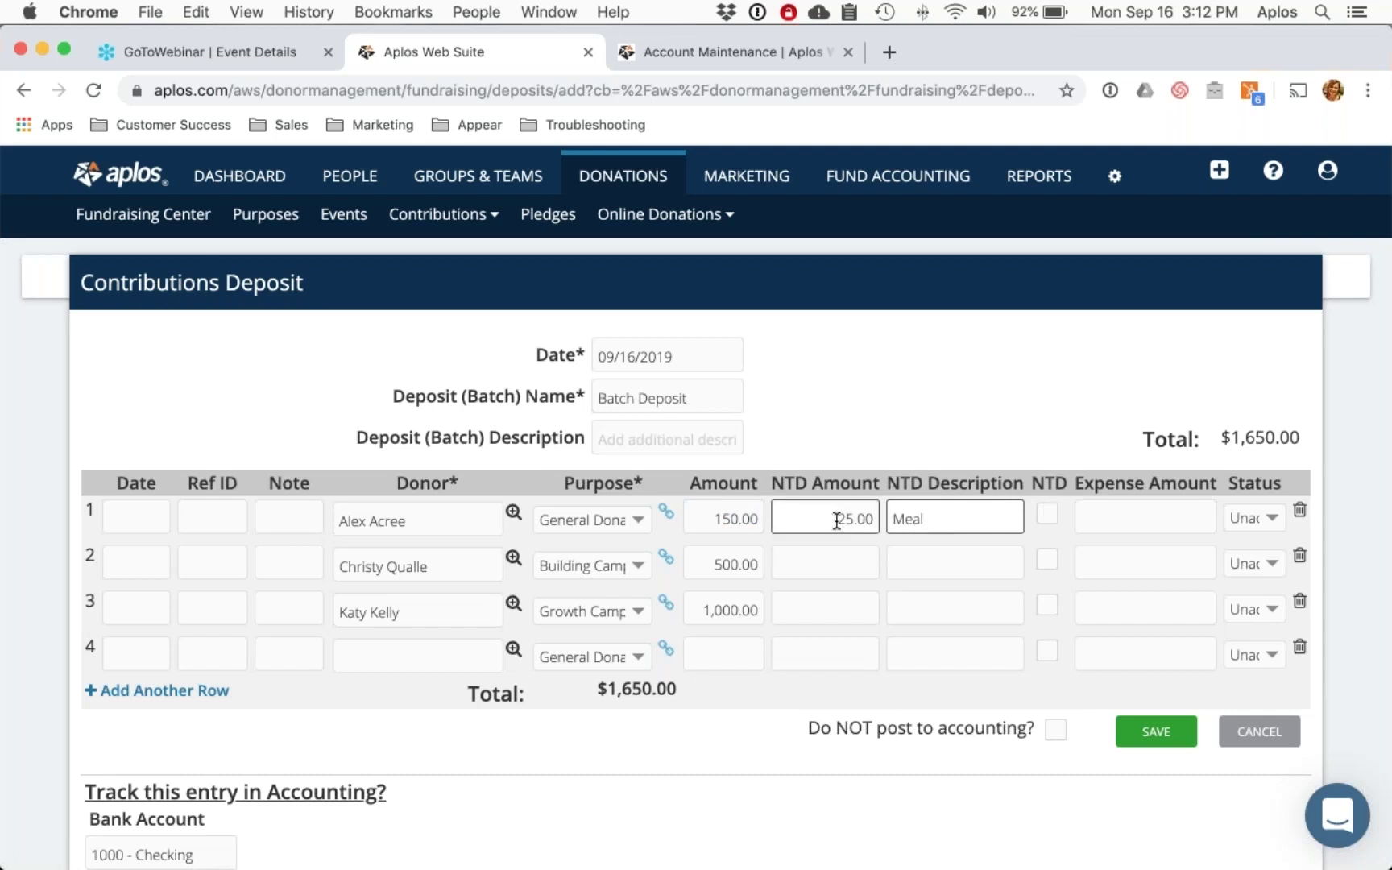
pyautogui.moveTo(704, 521); pyautogui.dragTo(764, 520)
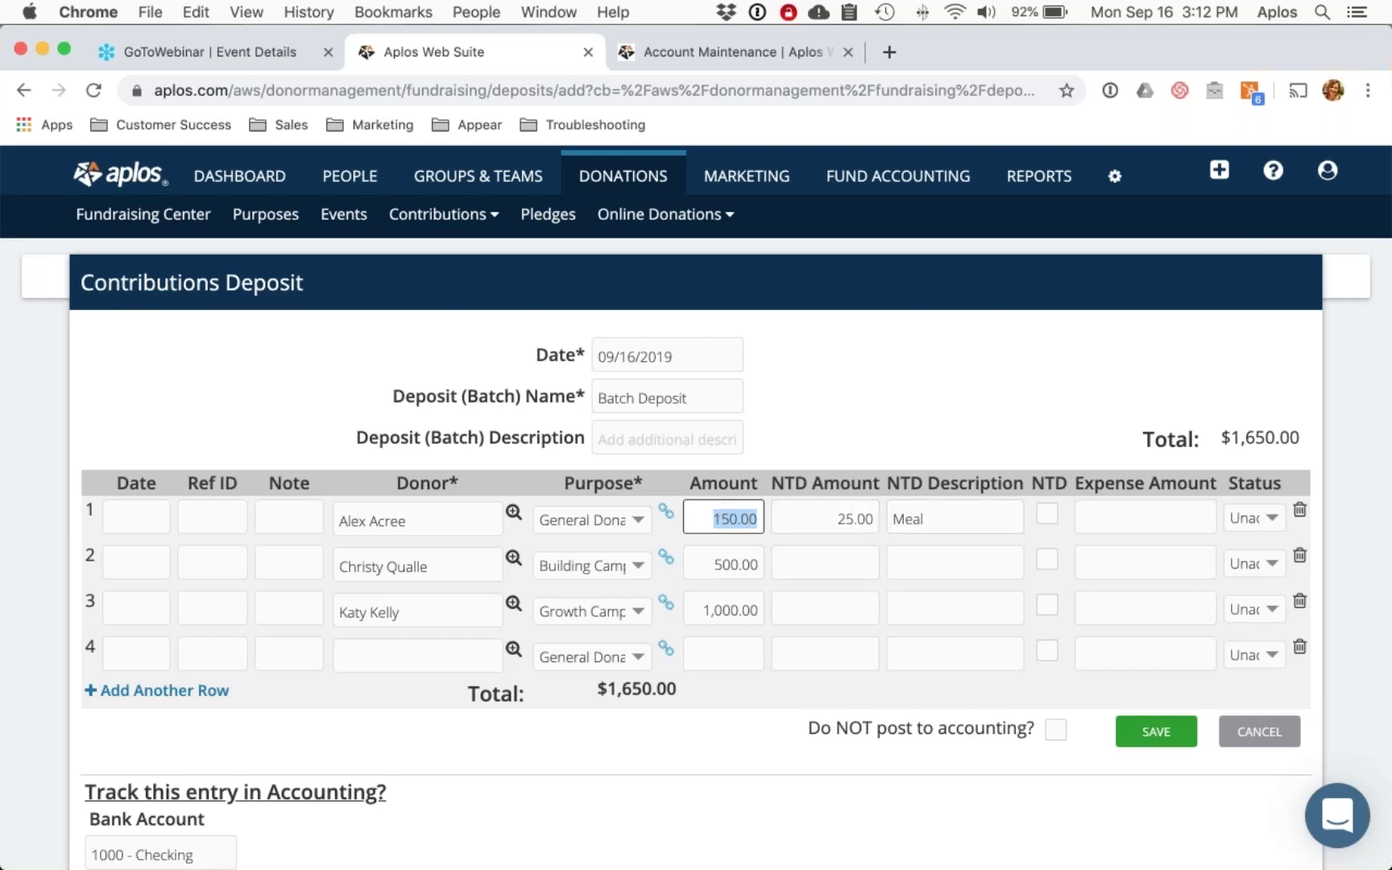
# Step: Clear the first row's NTD amount and description, and mark and unmark its NTD checkbox
pyautogui.moveTo(820, 517); pyautogui.dragTo(892, 515)
pyautogui.press('BackSpace')
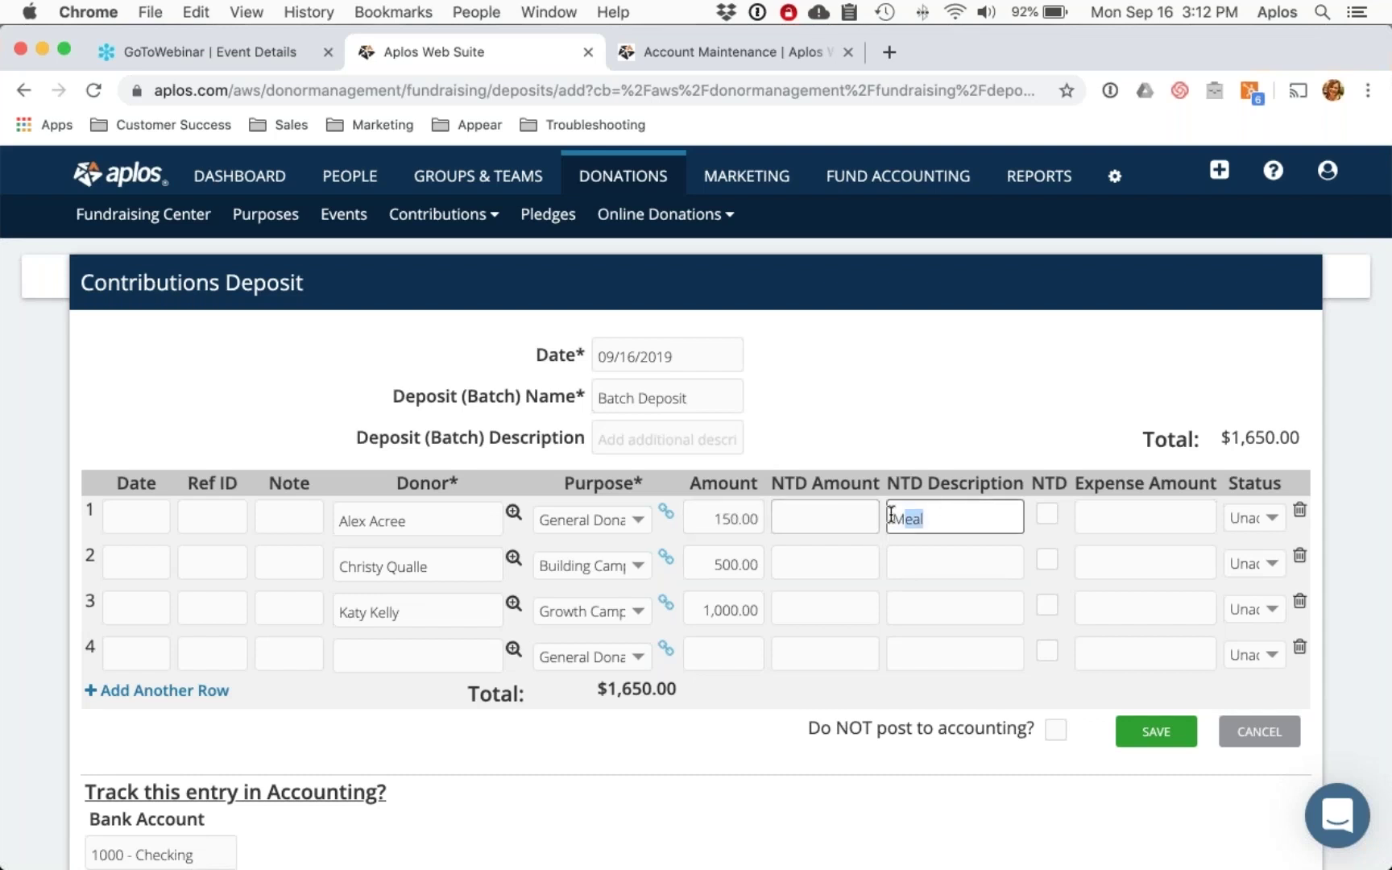
pyautogui.press('BackSpace')
pyautogui.moveTo(713, 519); pyautogui.dragTo(762, 519)
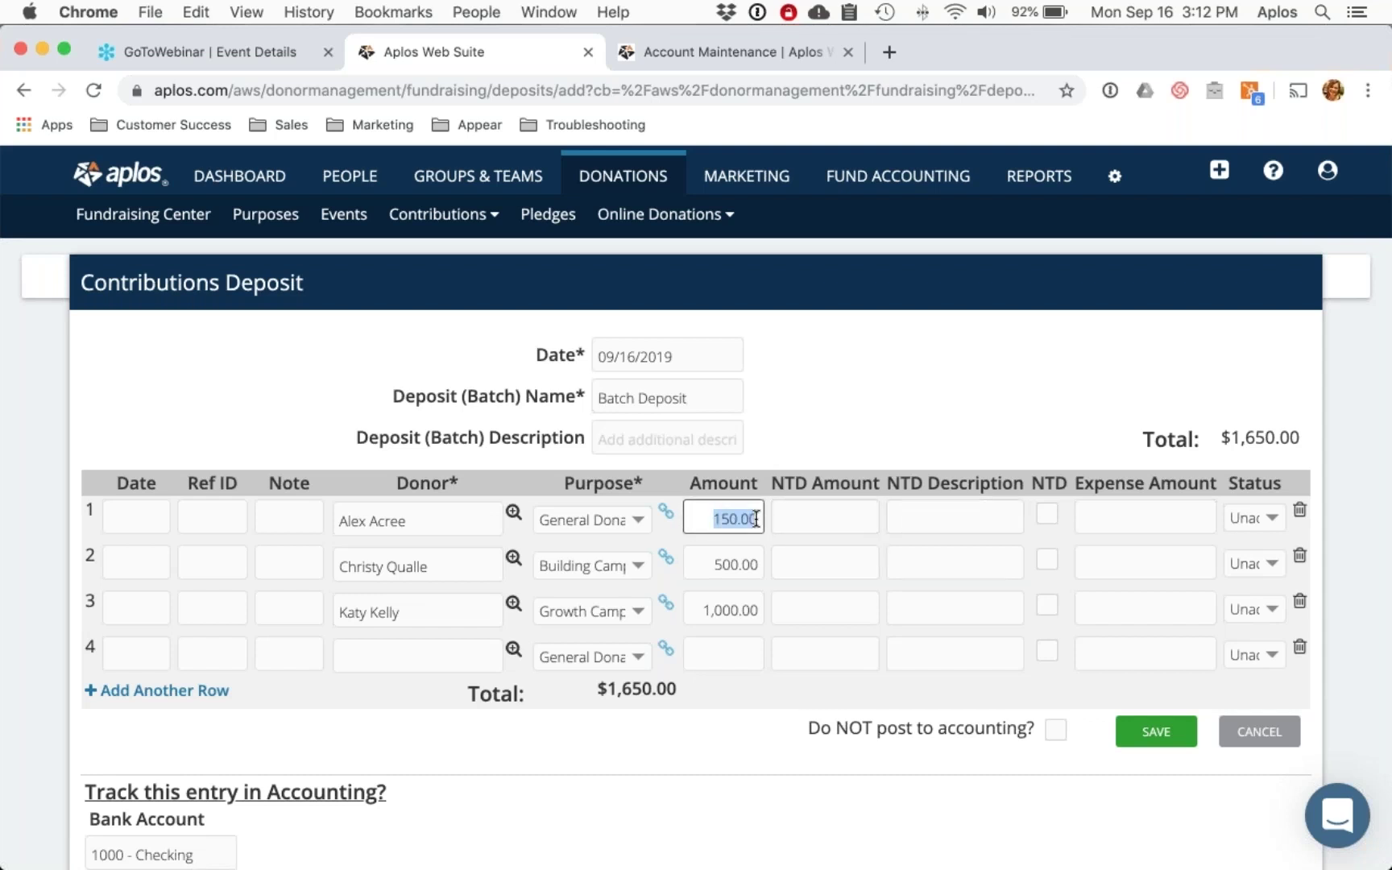
pyautogui.click(1047, 515)
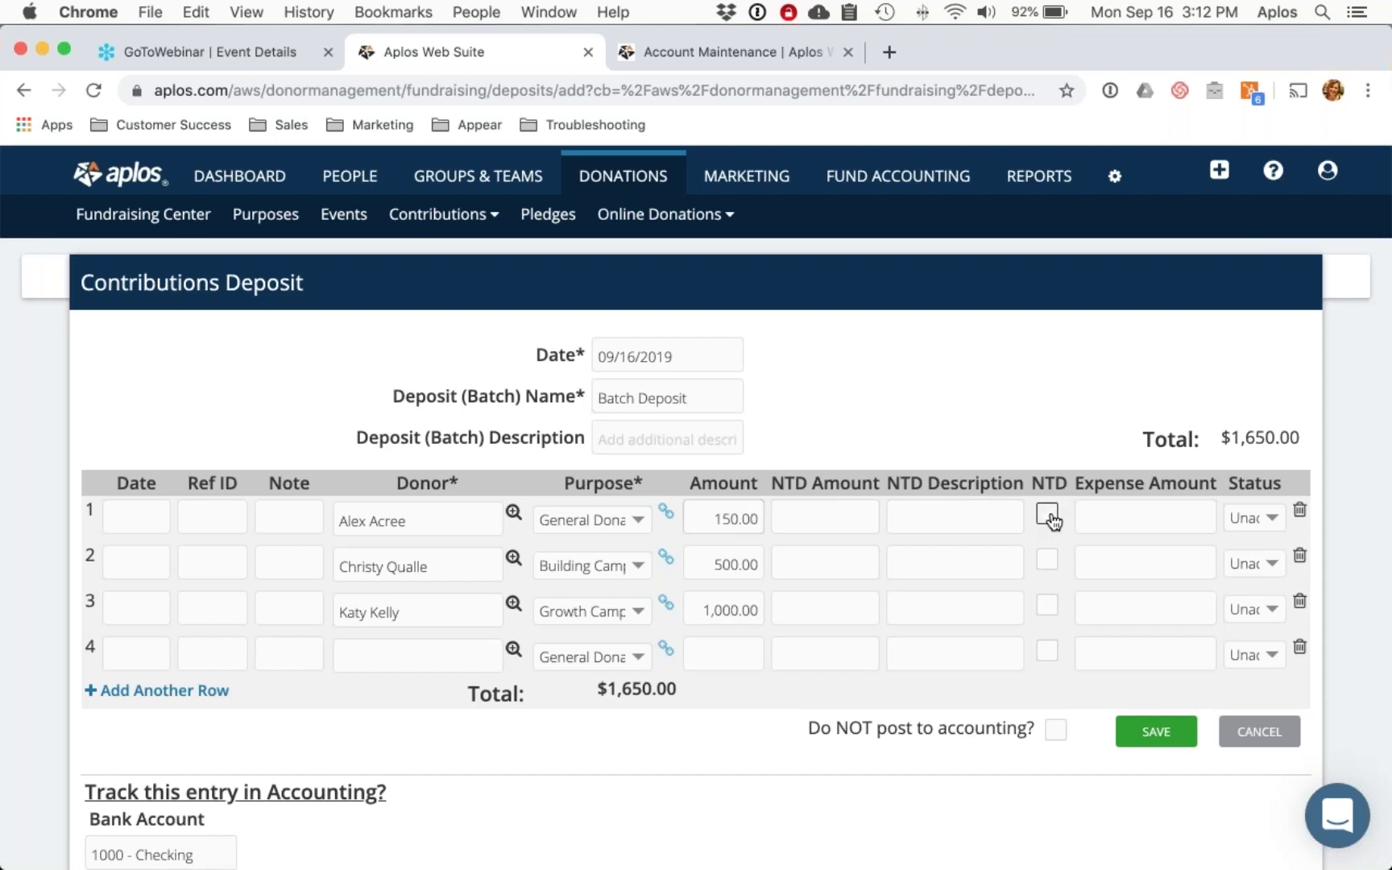
pyautogui.click(1049, 515)
# Step: Enter an expense amount of 2.50 for the first donation and choose 5100 - Bank Fees as the expense account
pyautogui.click(1153, 517)
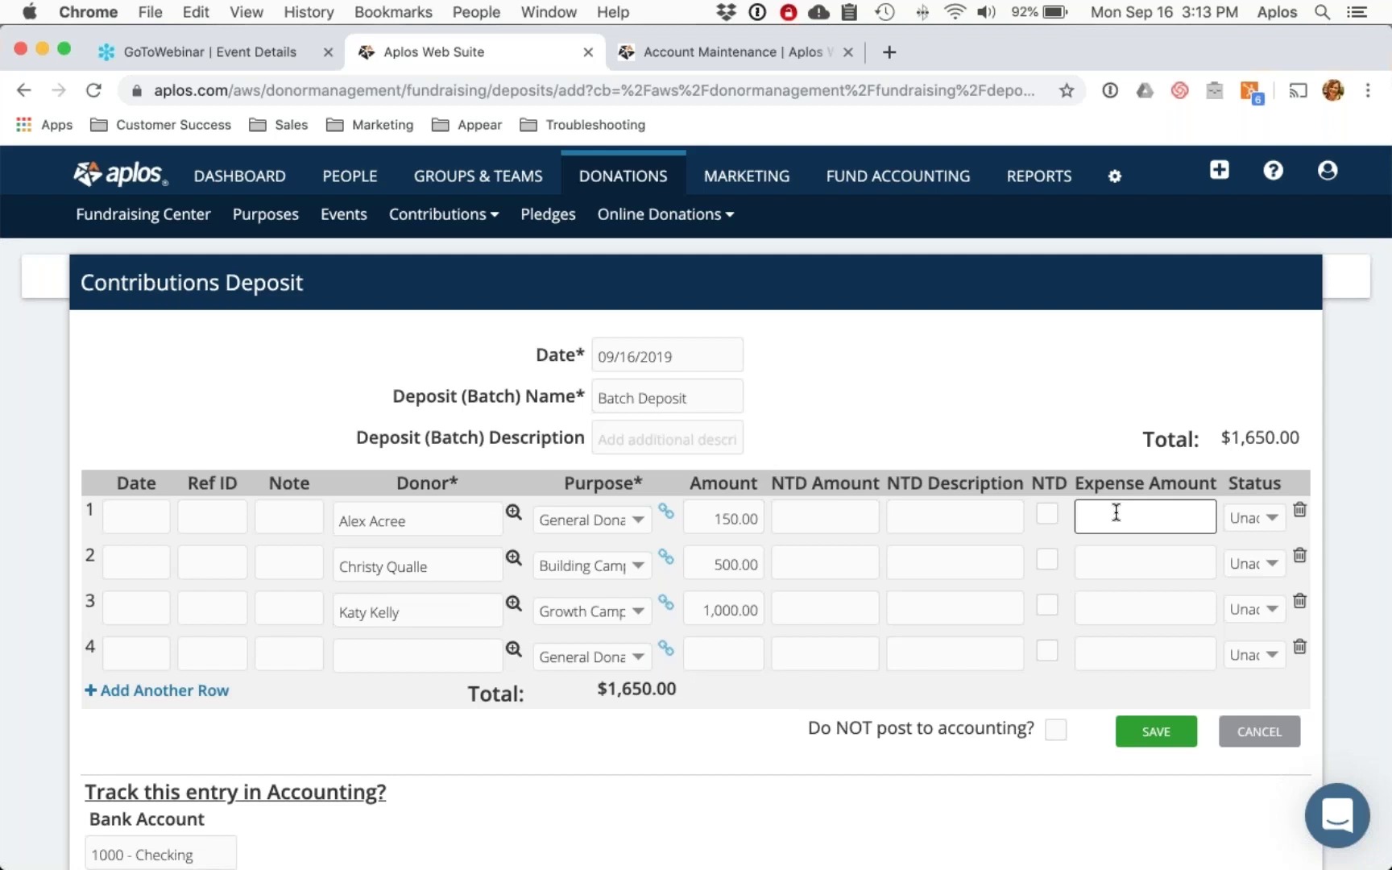
pyautogui.write('.5')
pyautogui.click(719, 516)
pyautogui.doubleClick(719, 516)
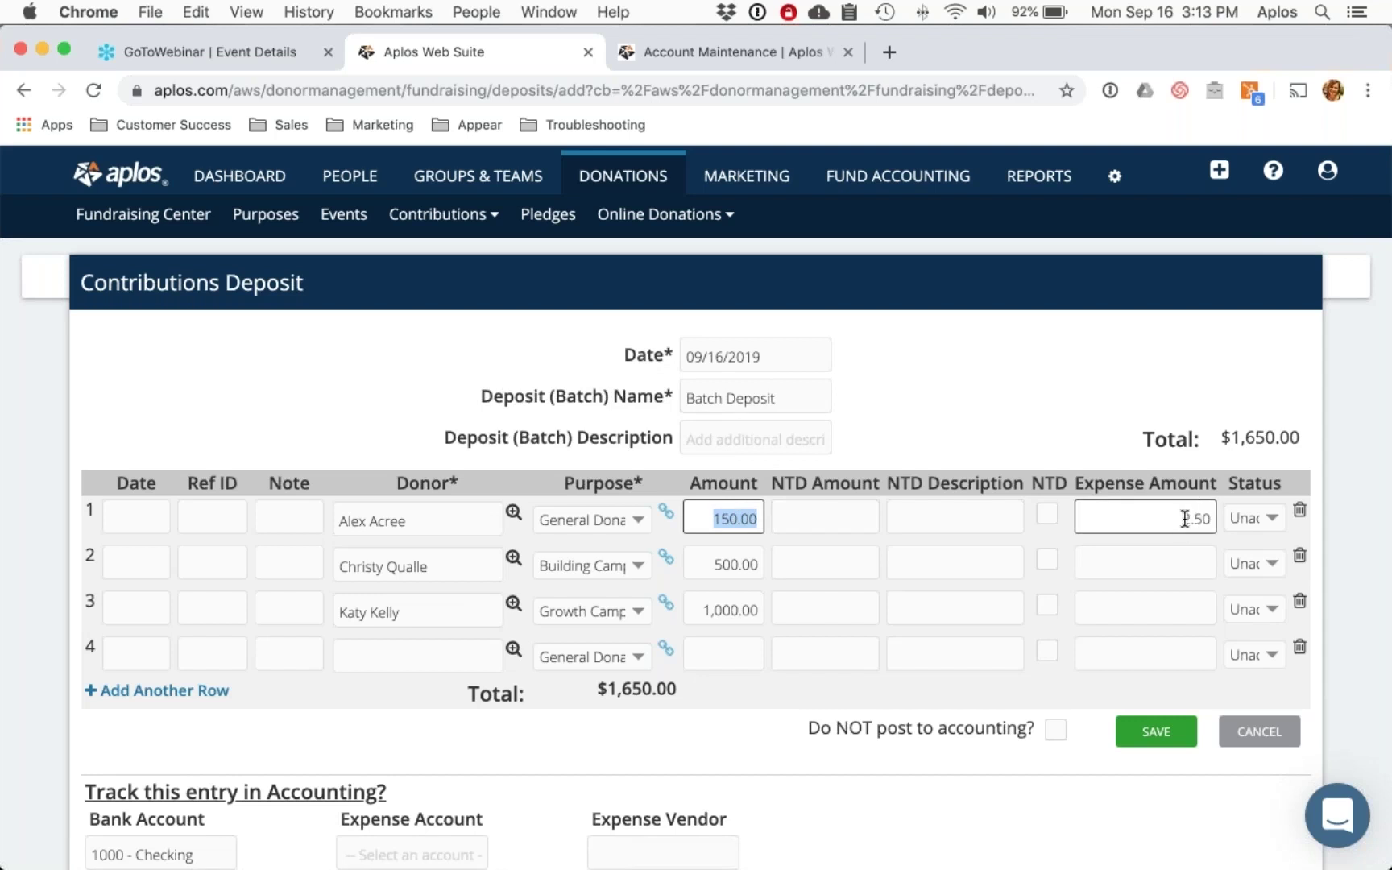
pyautogui.scroll(-2, 1184, 518)
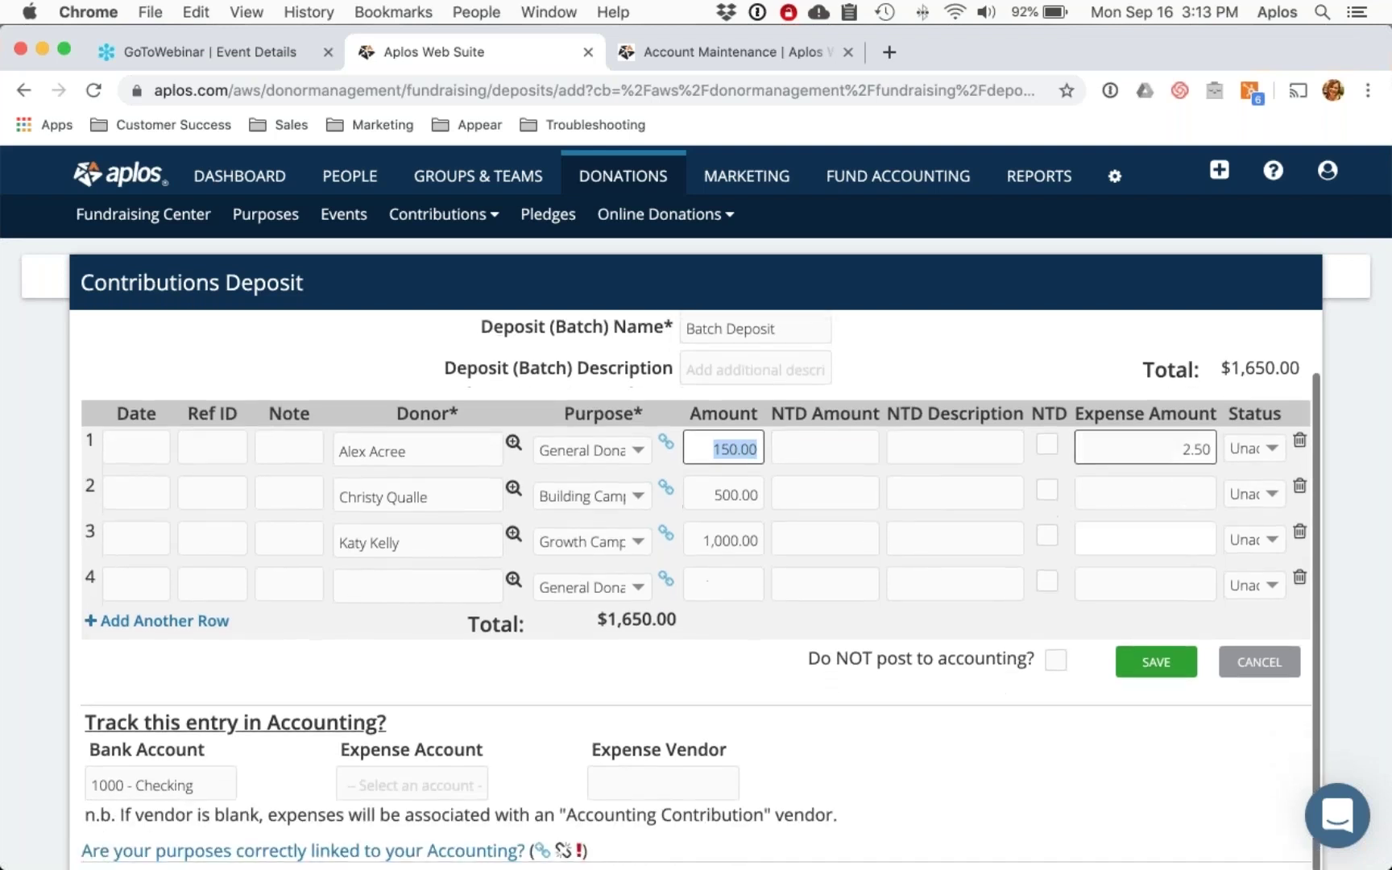
pyautogui.click(413, 781)
pyautogui.write('bank')
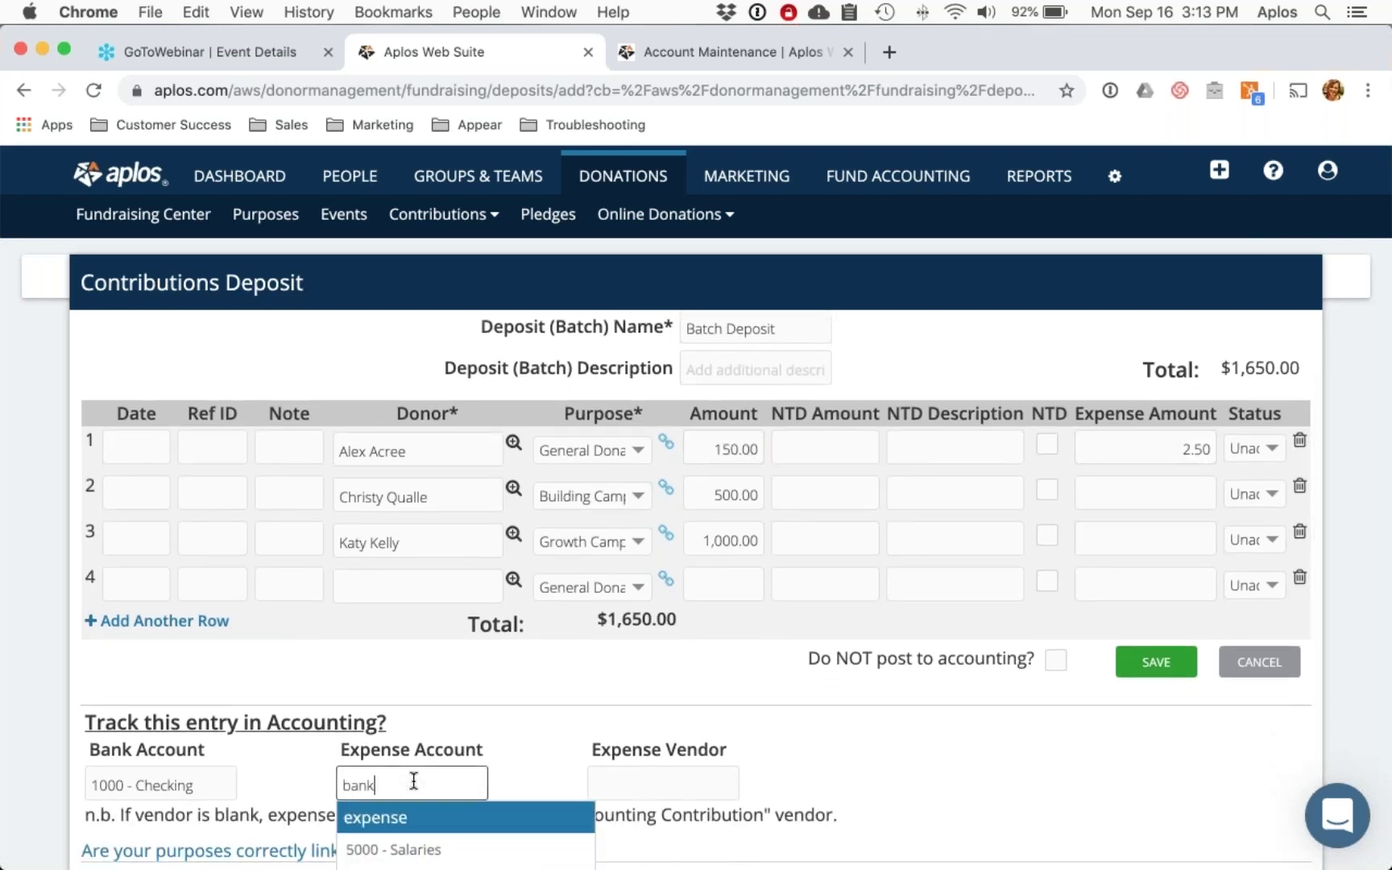
pyautogui.click(399, 849)
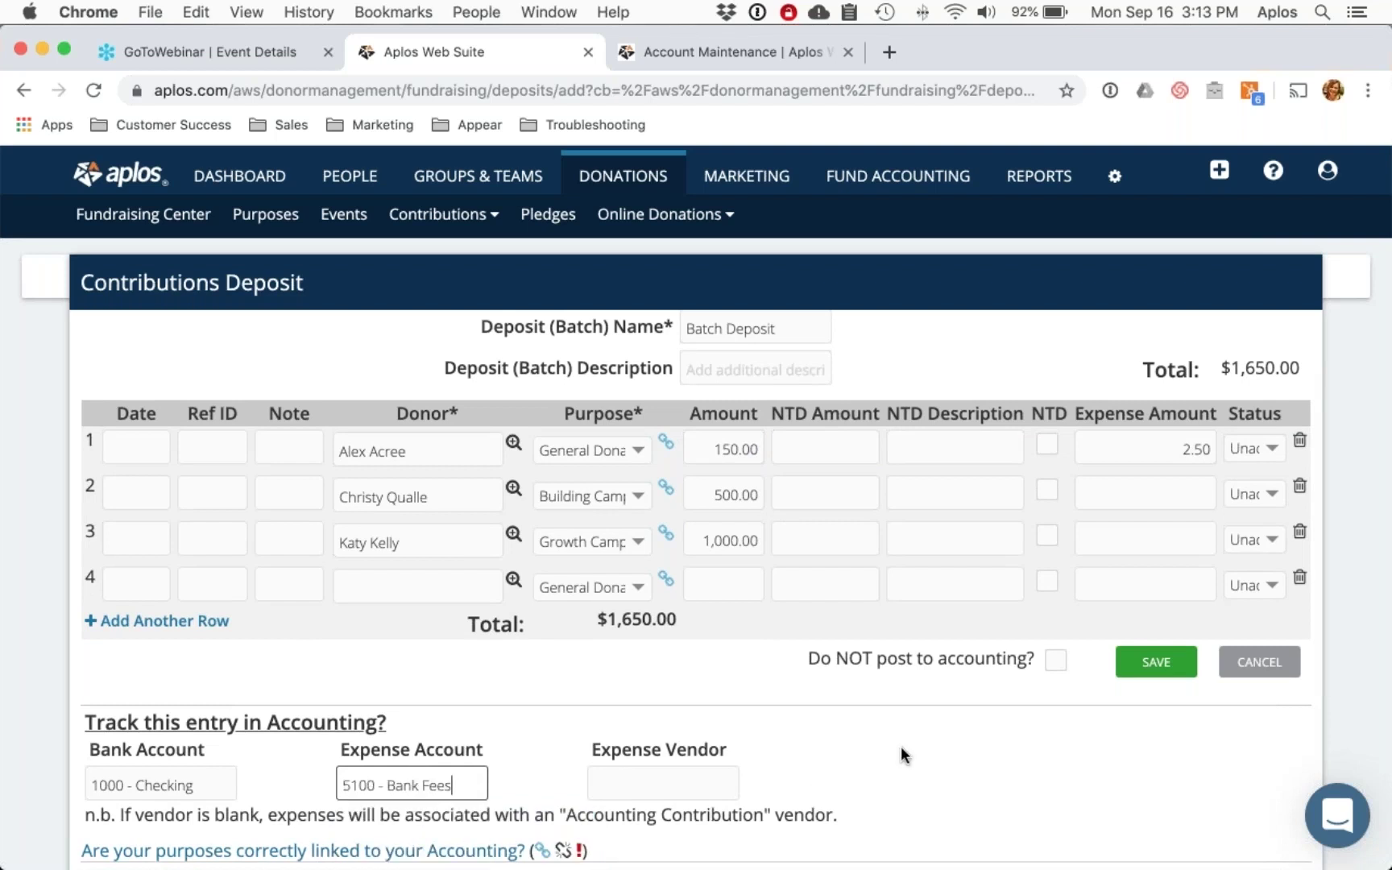
# Step: Leave the expense vendor blank and save the contributions deposit
pyautogui.click(657, 780)
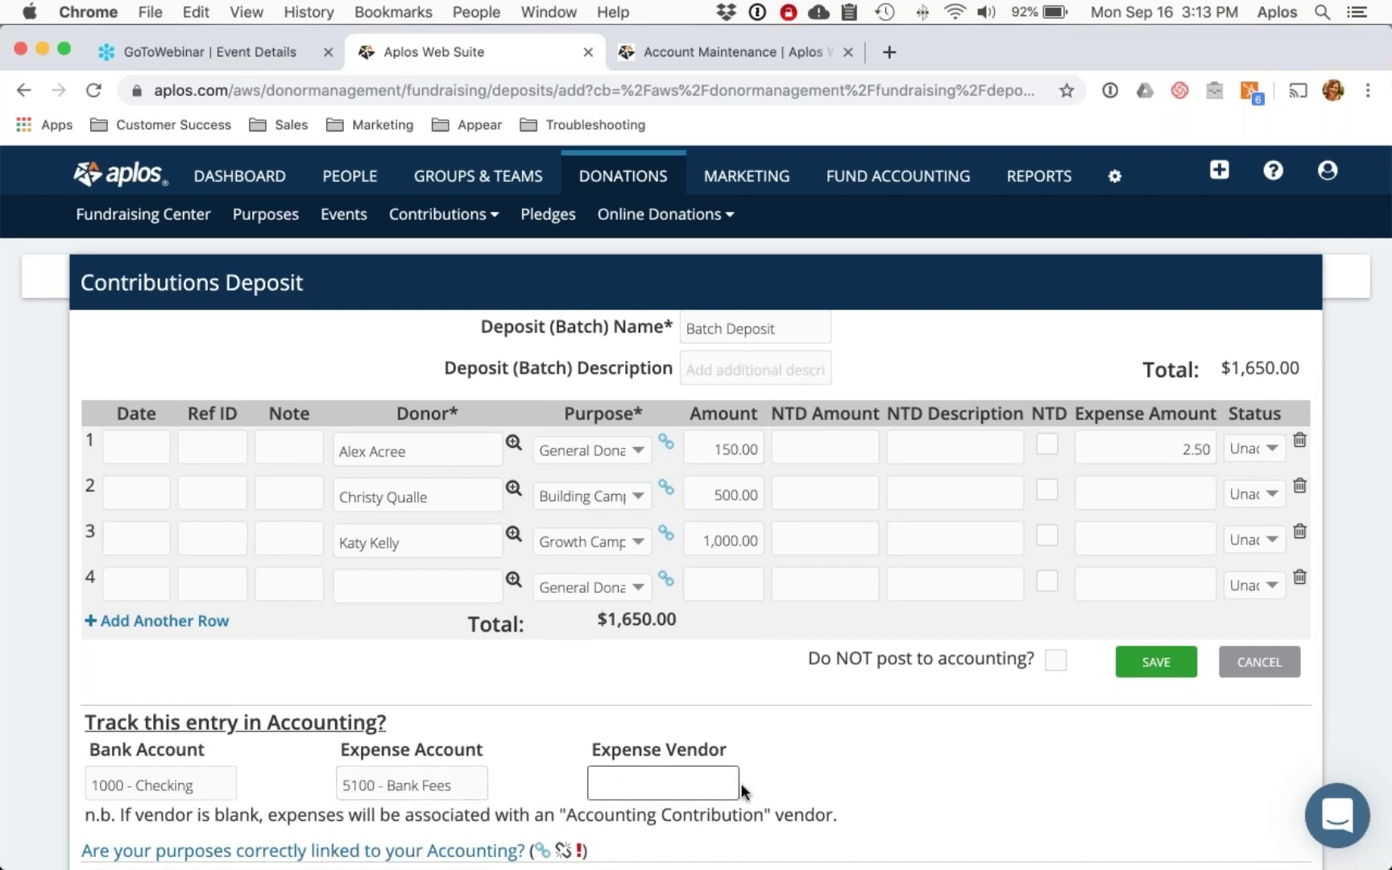
pyautogui.click(805, 779)
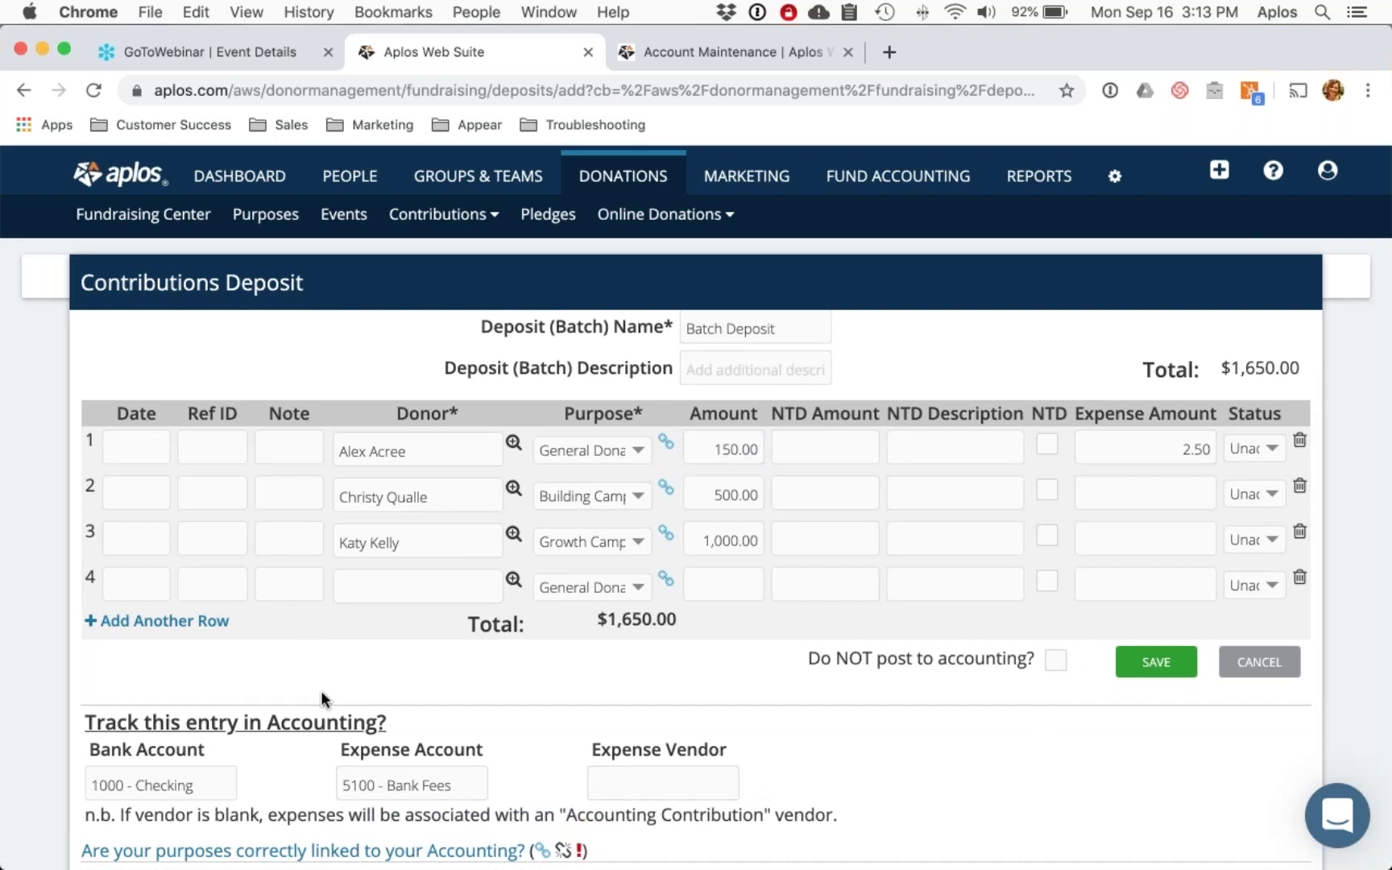
pyautogui.scroll(-1, 320, 691)
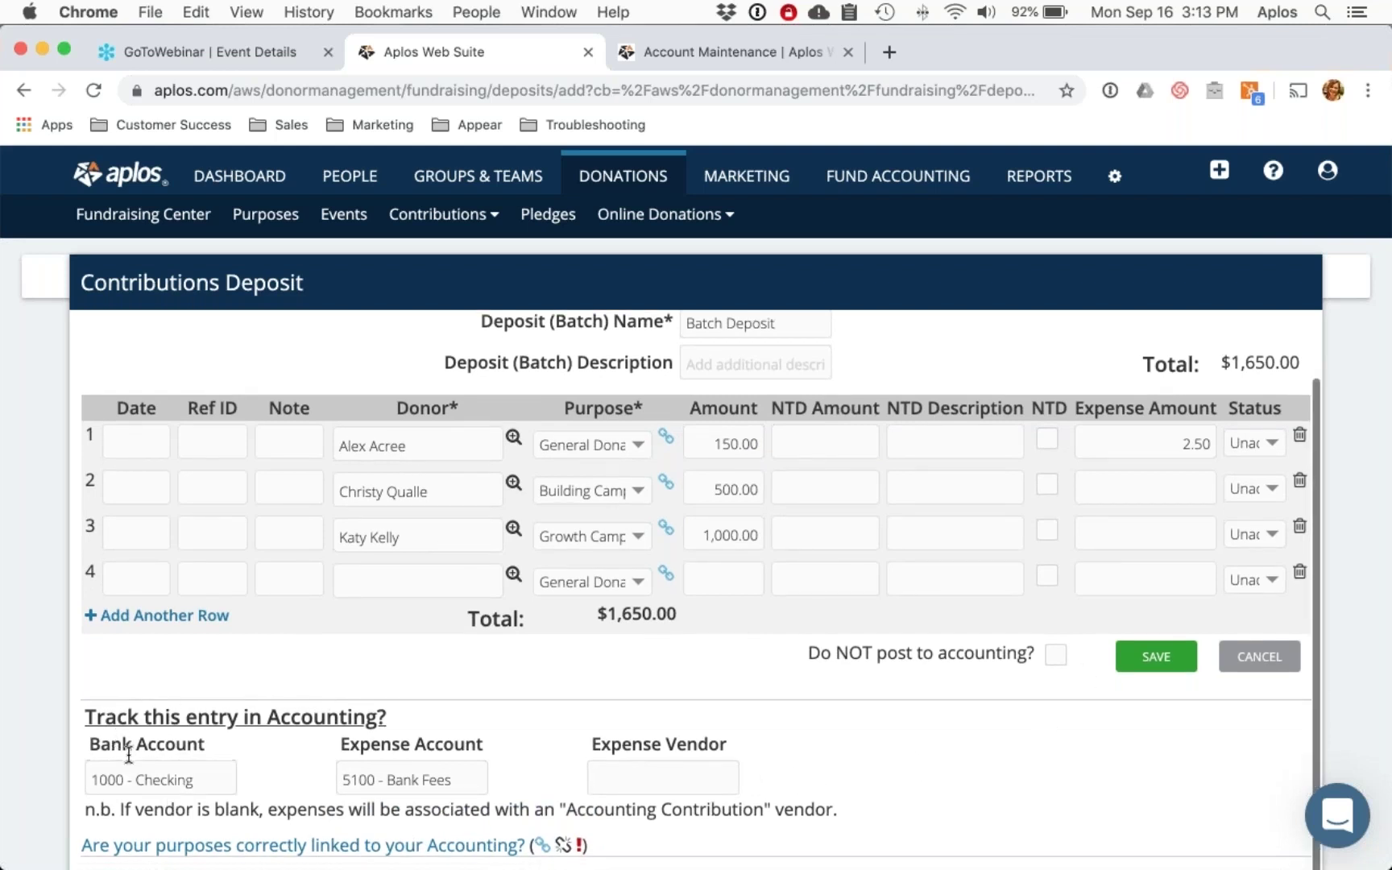
pyautogui.click(1152, 657)
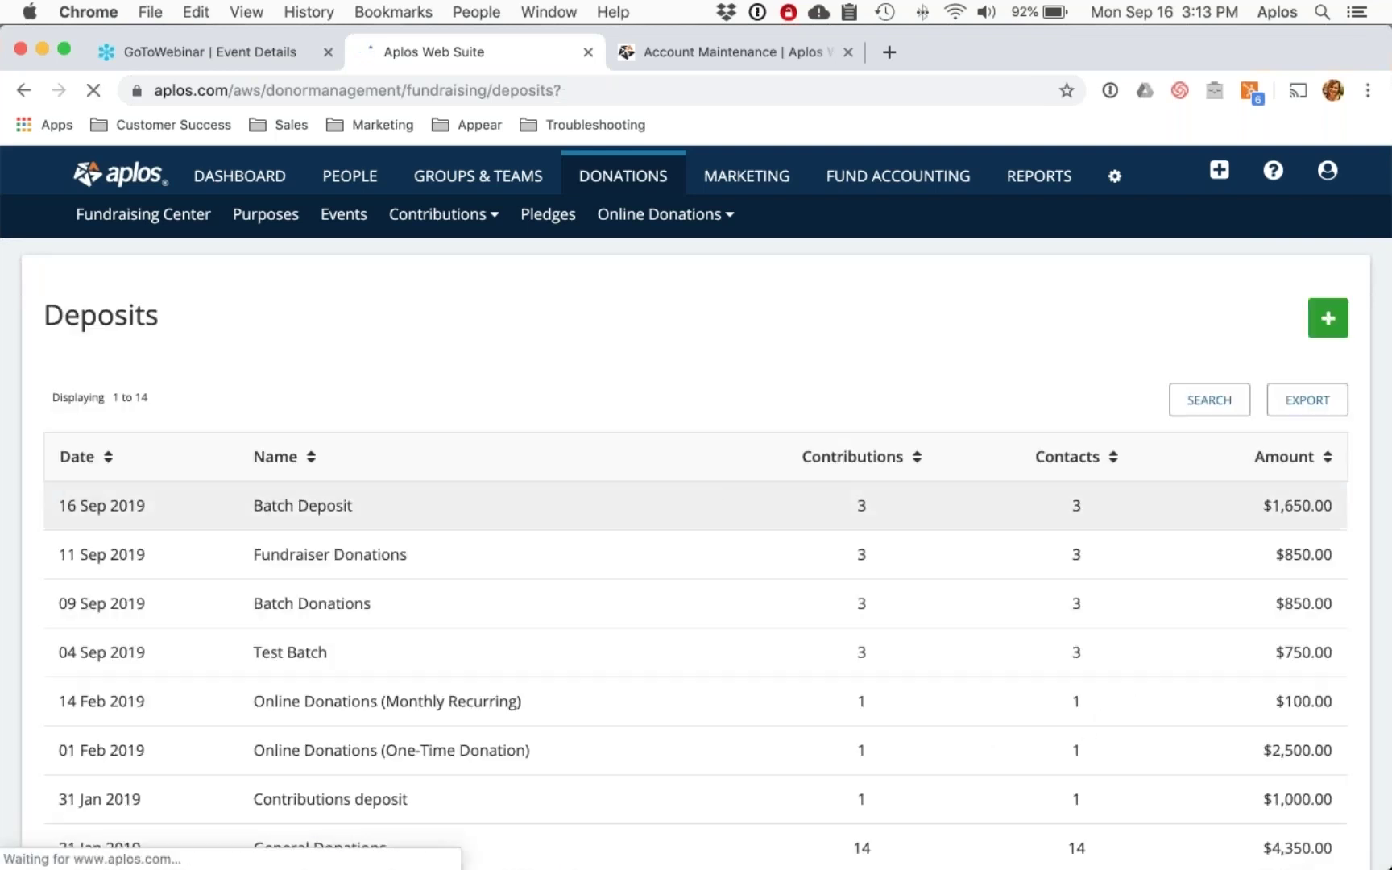
# Step: Open the 1000 - Checking account register and expand the 09/16/2019 split contribution transaction
pyautogui.click(908, 188)
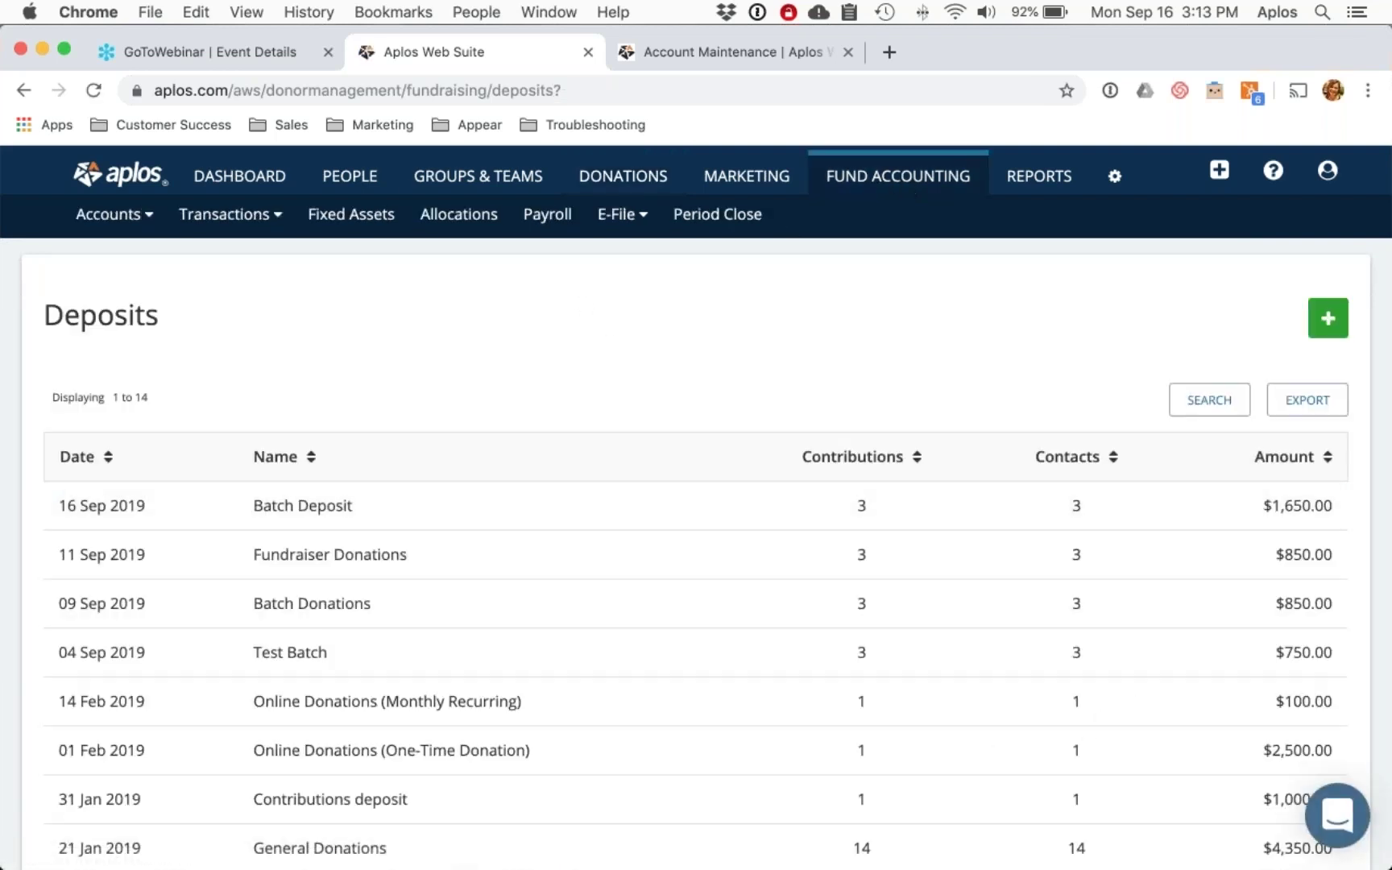
pyautogui.moveTo(229, 216)
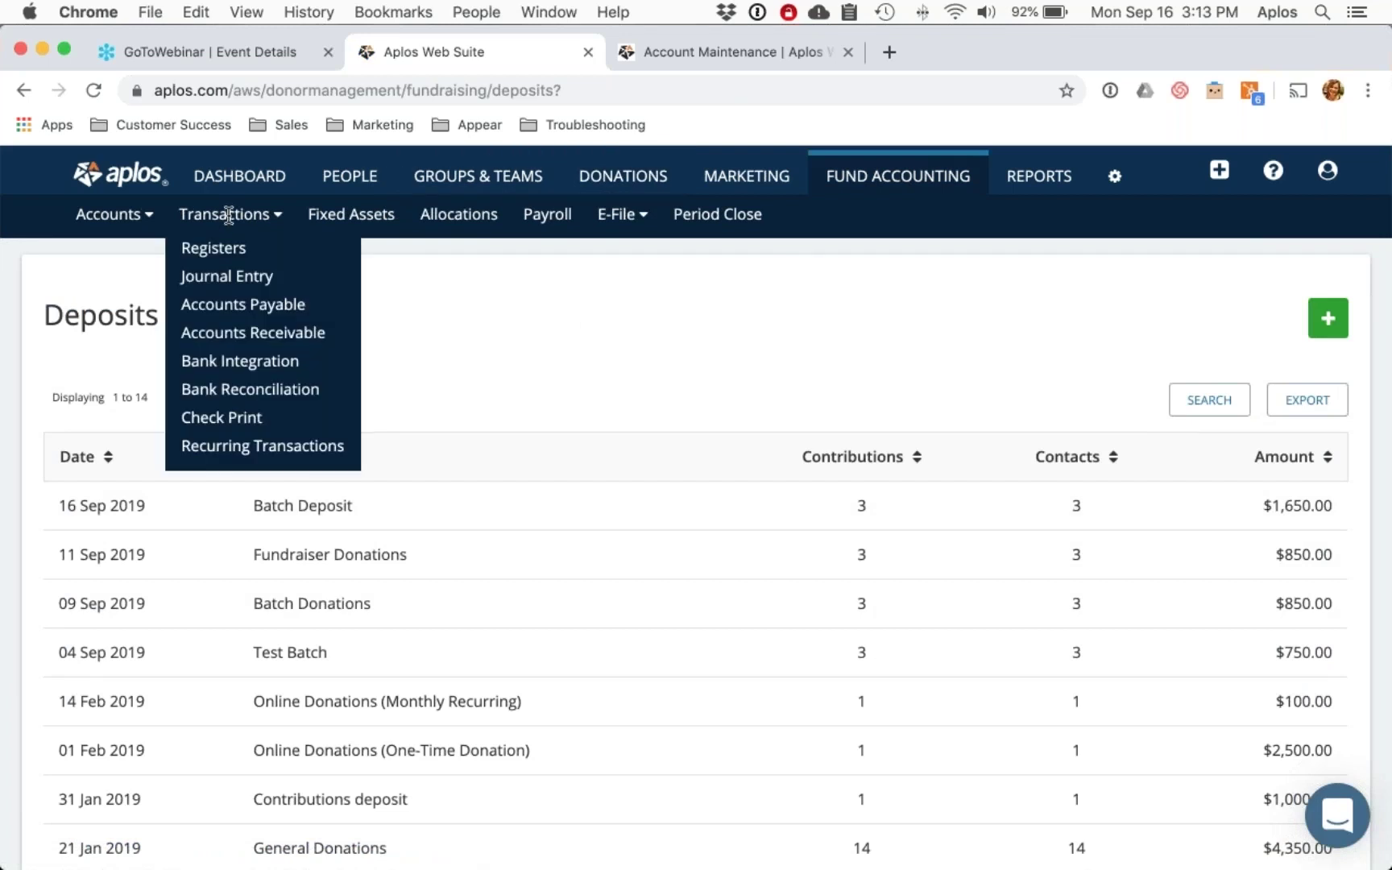
pyautogui.click(228, 249)
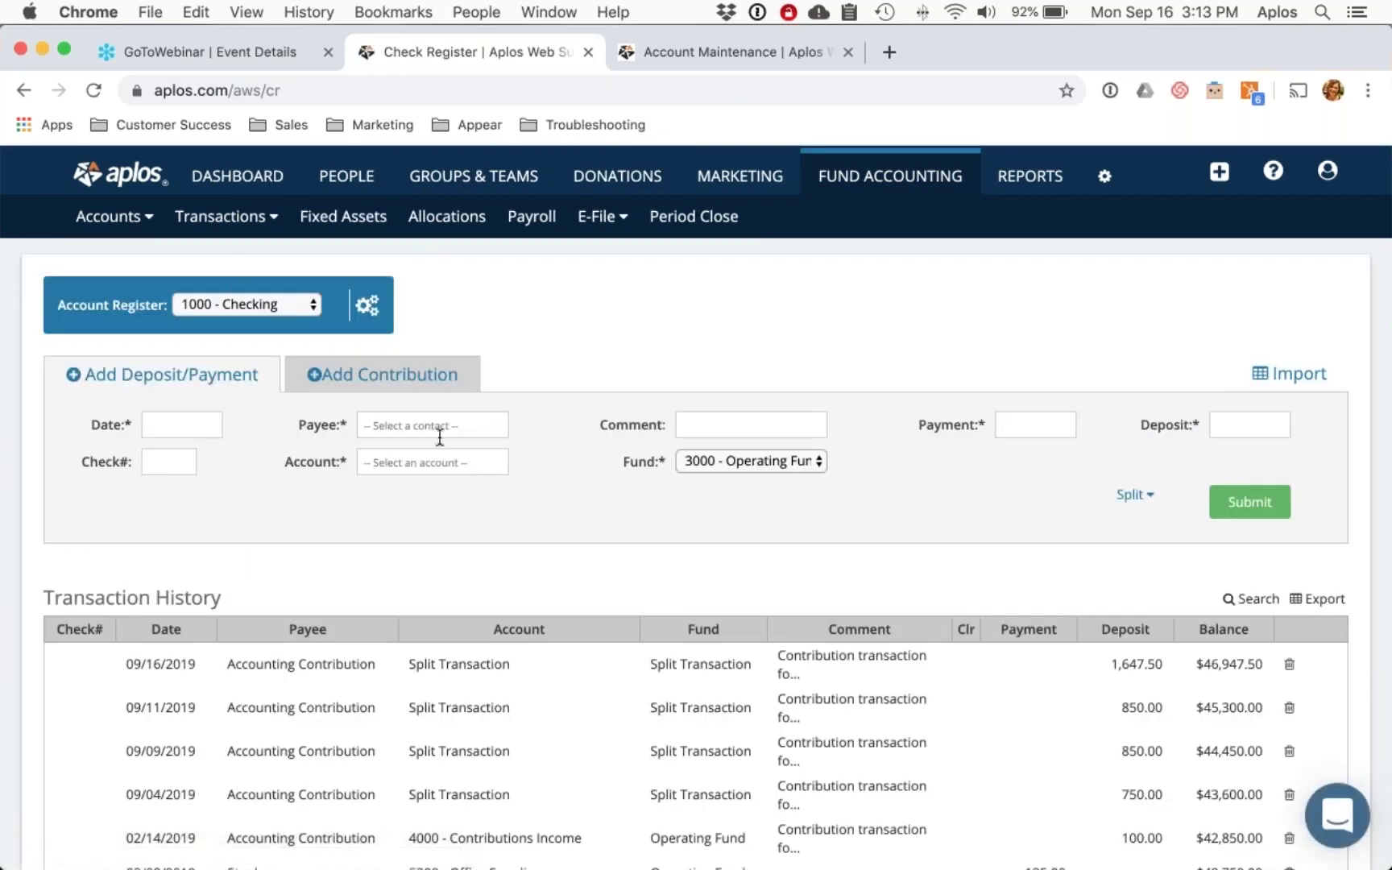
pyautogui.scroll(-3, 440, 435)
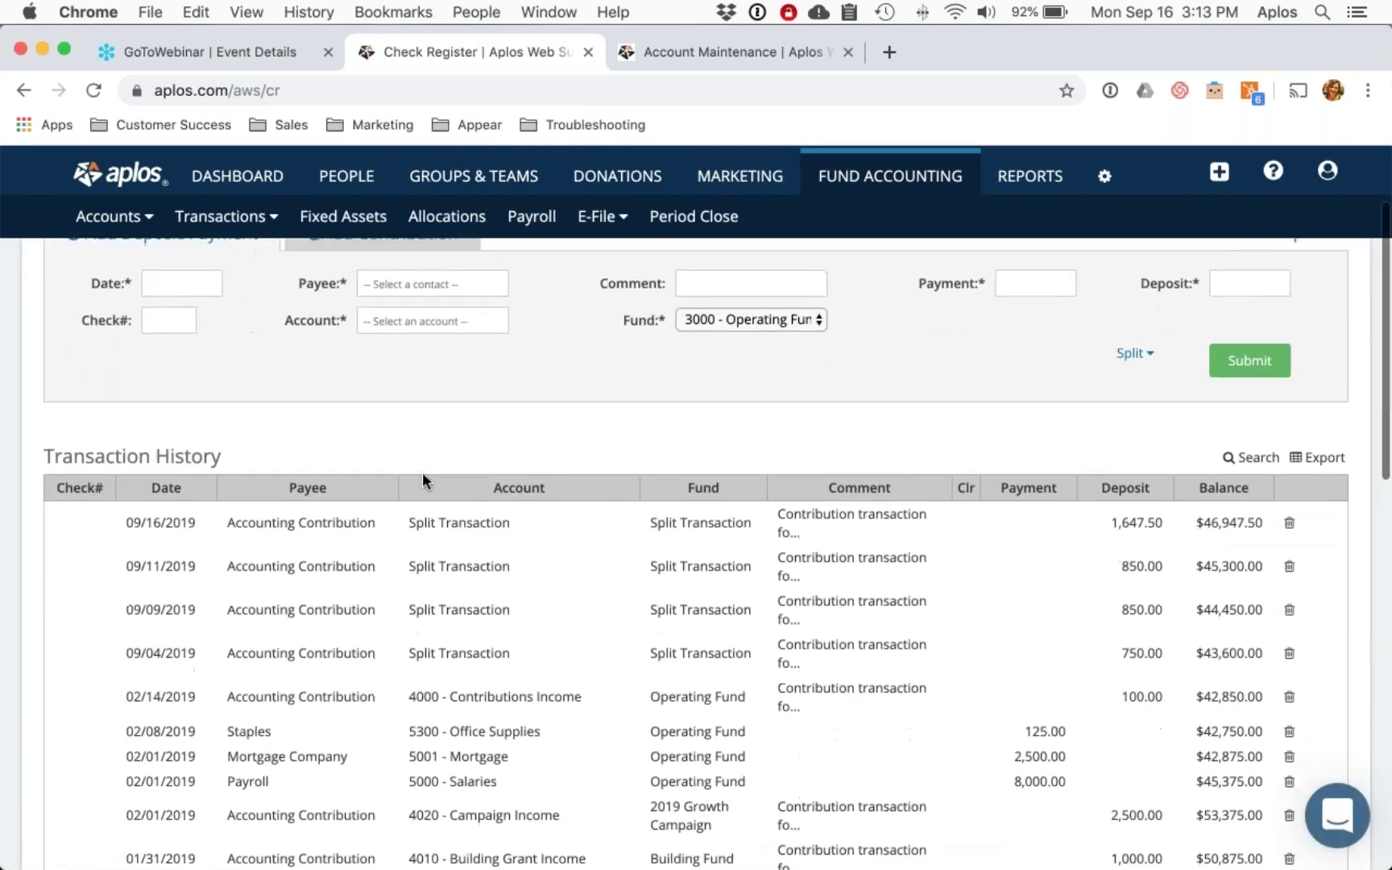
pyautogui.click(416, 523)
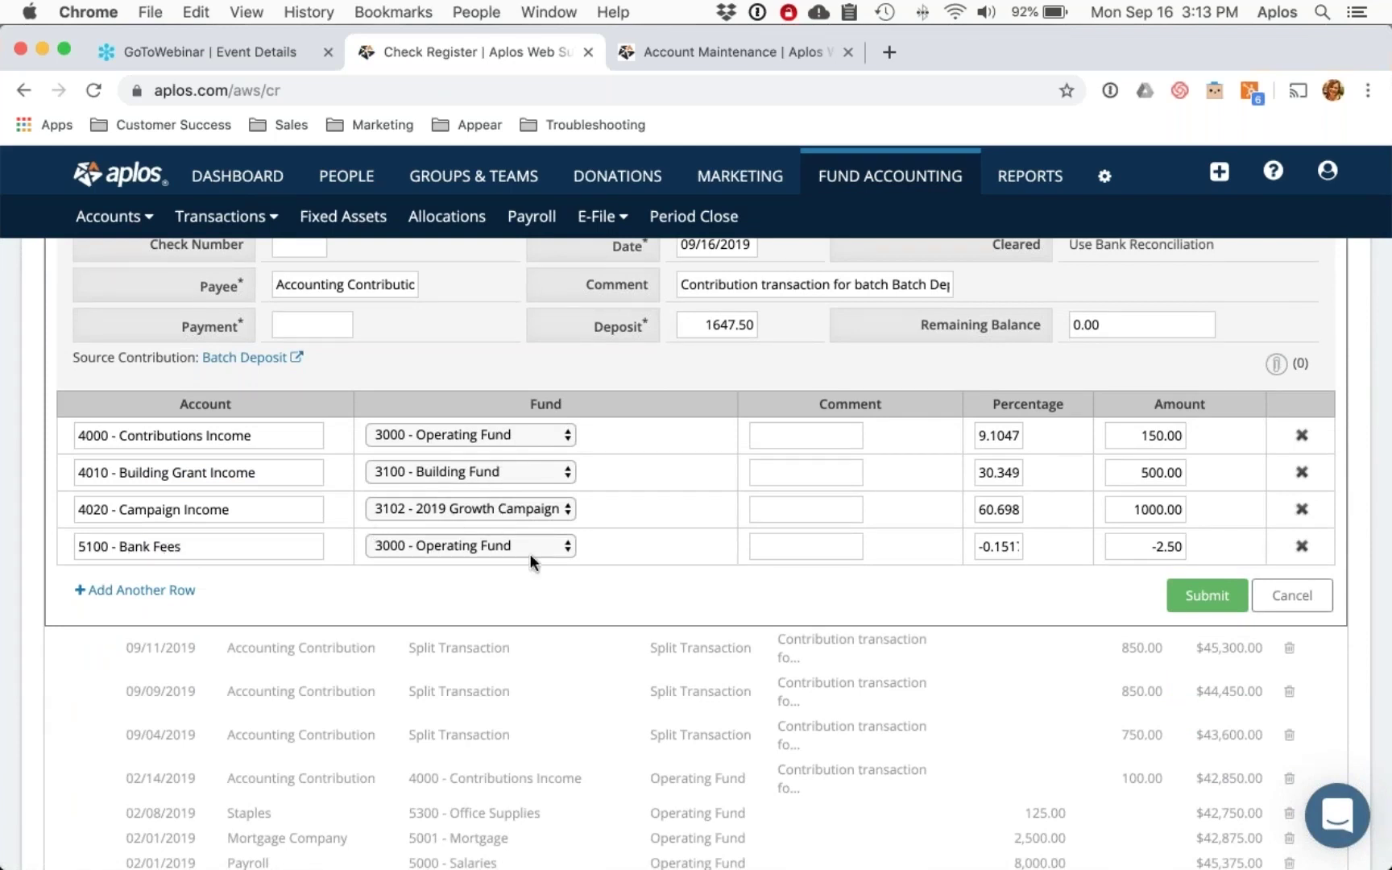
# Step: Examine the split transaction's Contributions Income amount, net deposit amount and Bank Fees line
pyautogui.doubleClick(1147, 435)
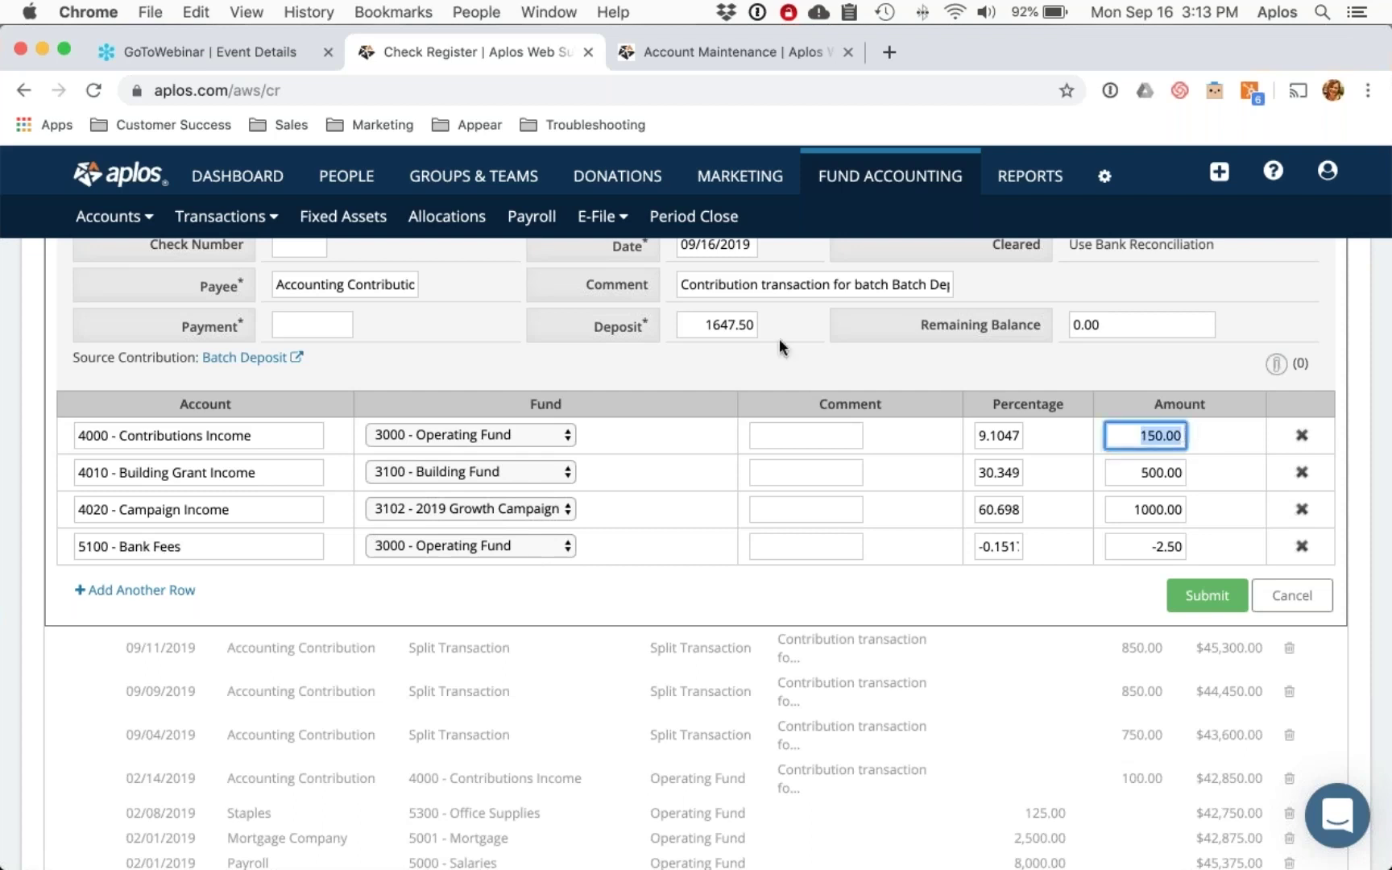
pyautogui.doubleClick(701, 326)
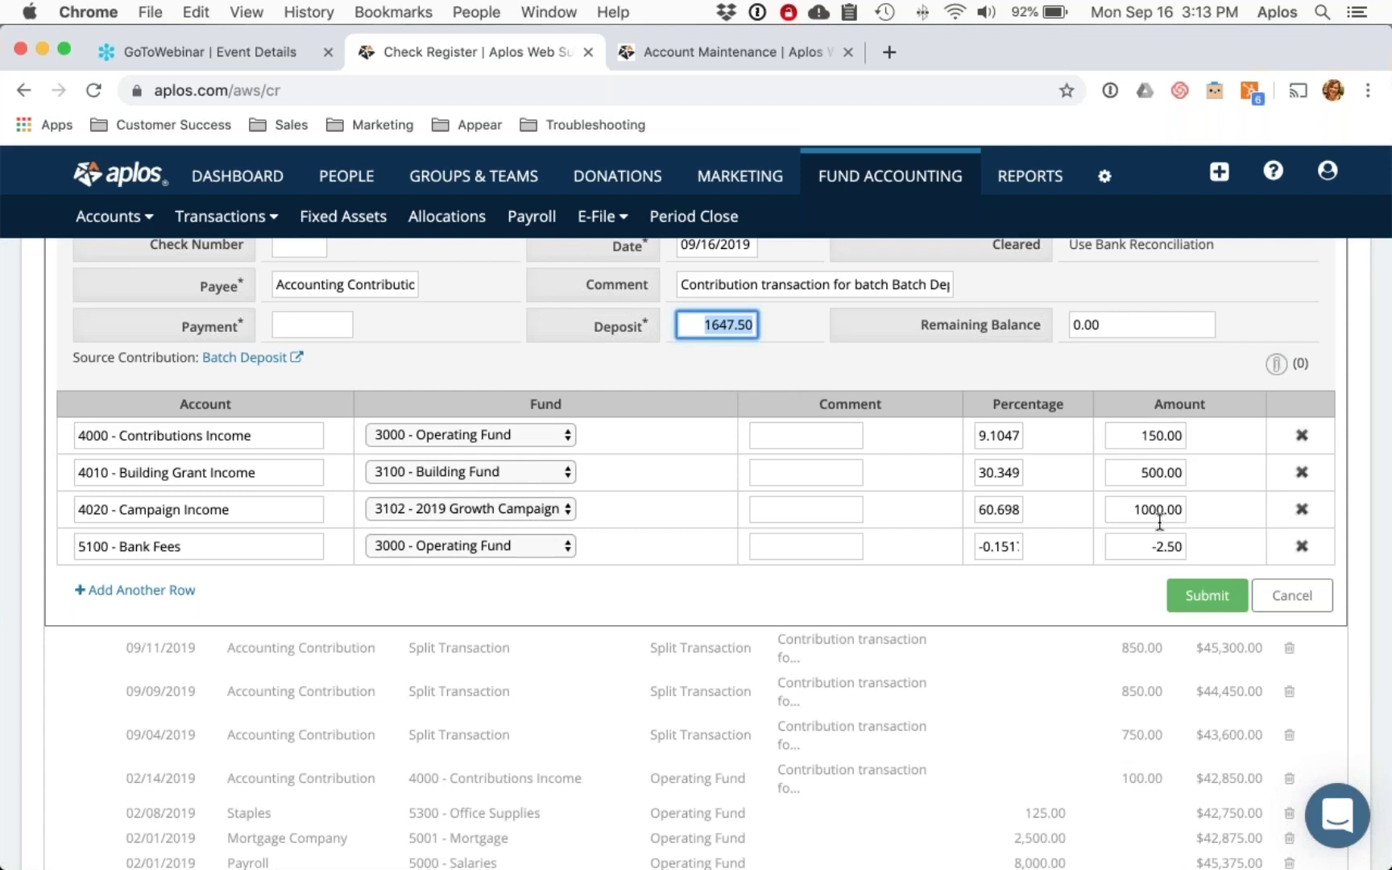
pyautogui.click(1030, 594)
pyautogui.scroll(3, 1013, 594)
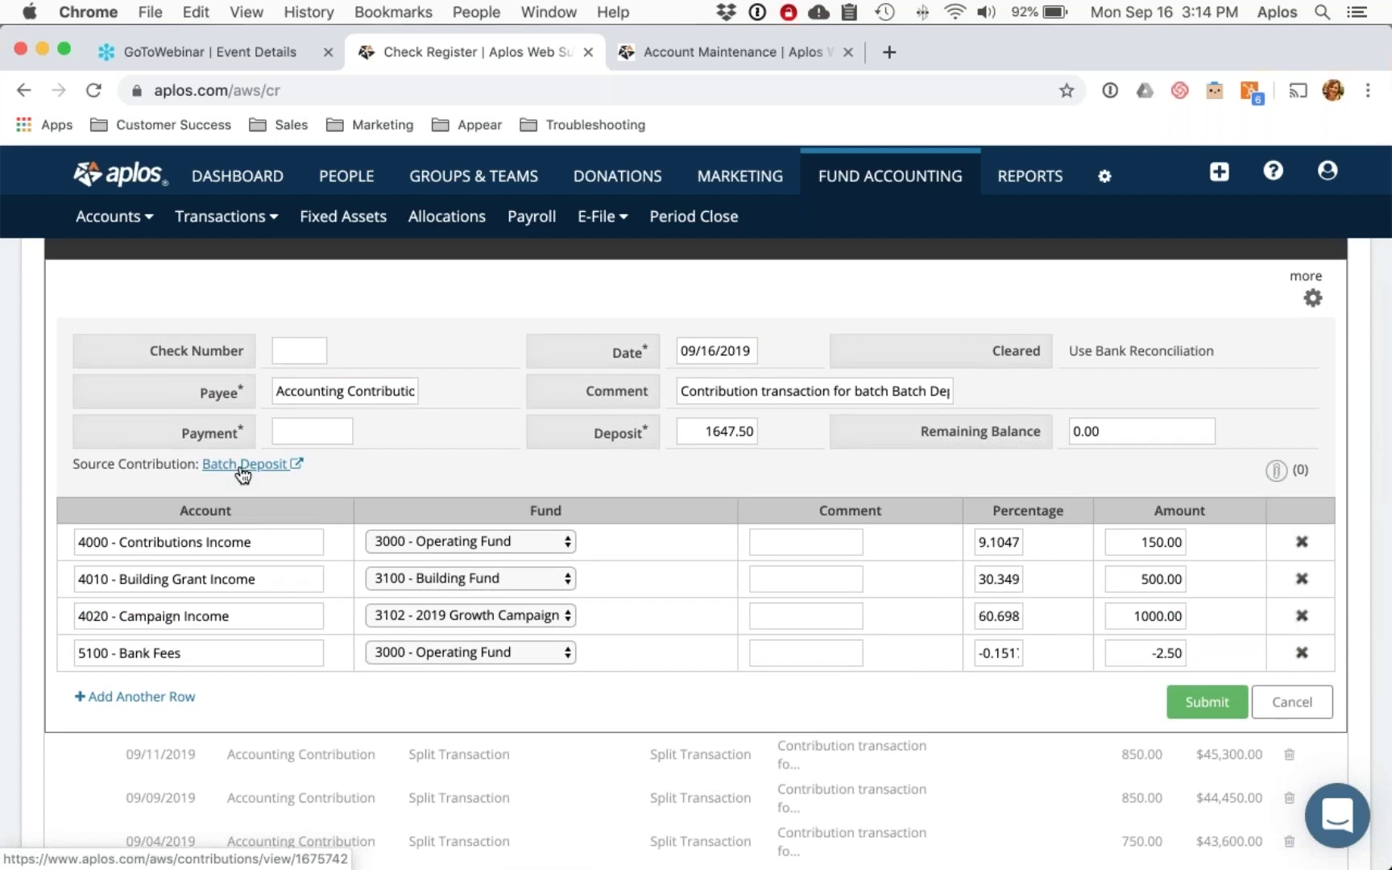
# Step: Open the transaction's source contribution, review its donations and linked accounting transaction, and close the deposit without changes
pyautogui.click(242, 464)
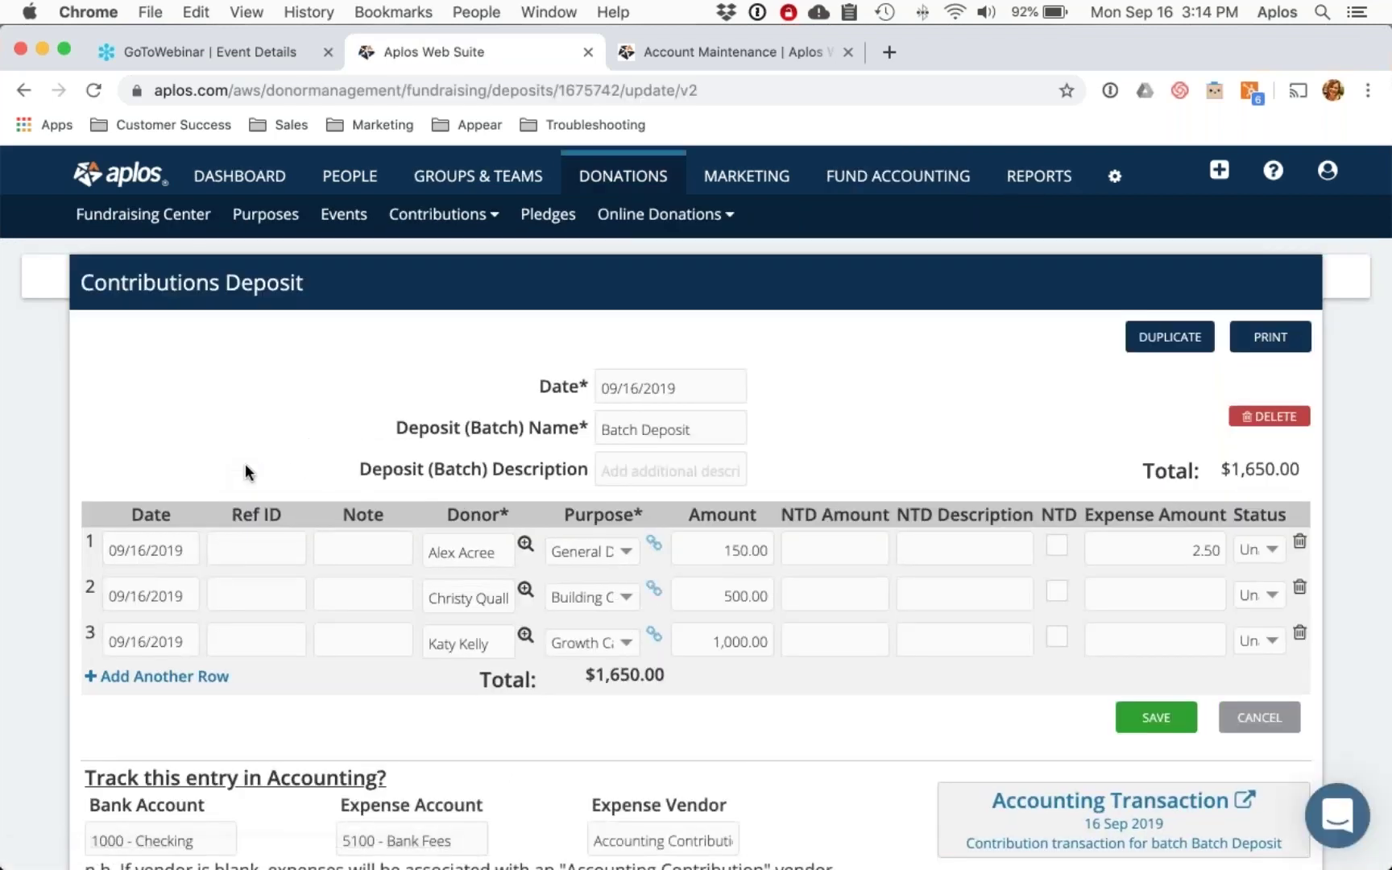
pyautogui.scroll(-1, 884, 661)
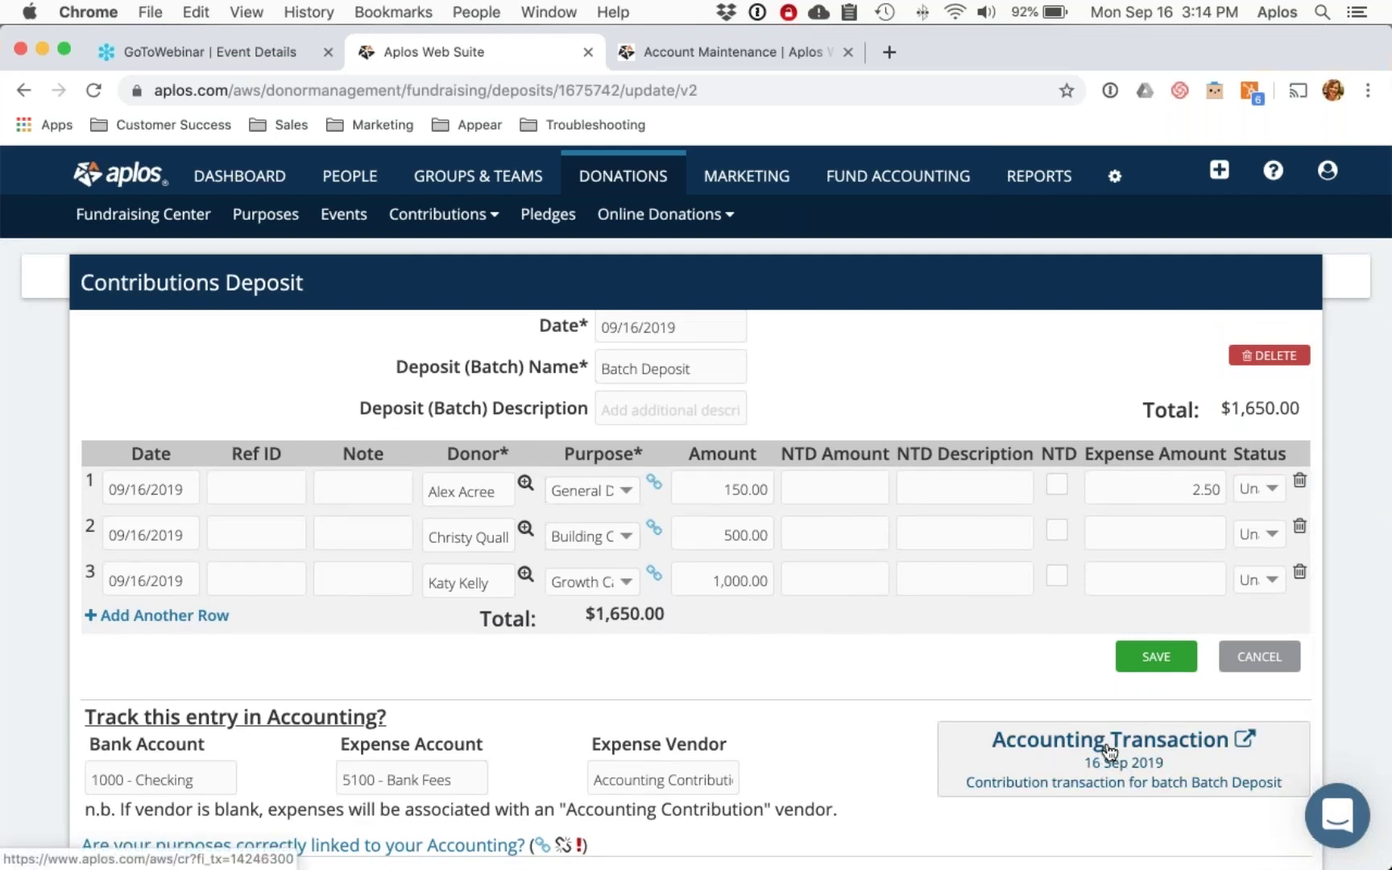
pyautogui.scroll(1, 735, 203)
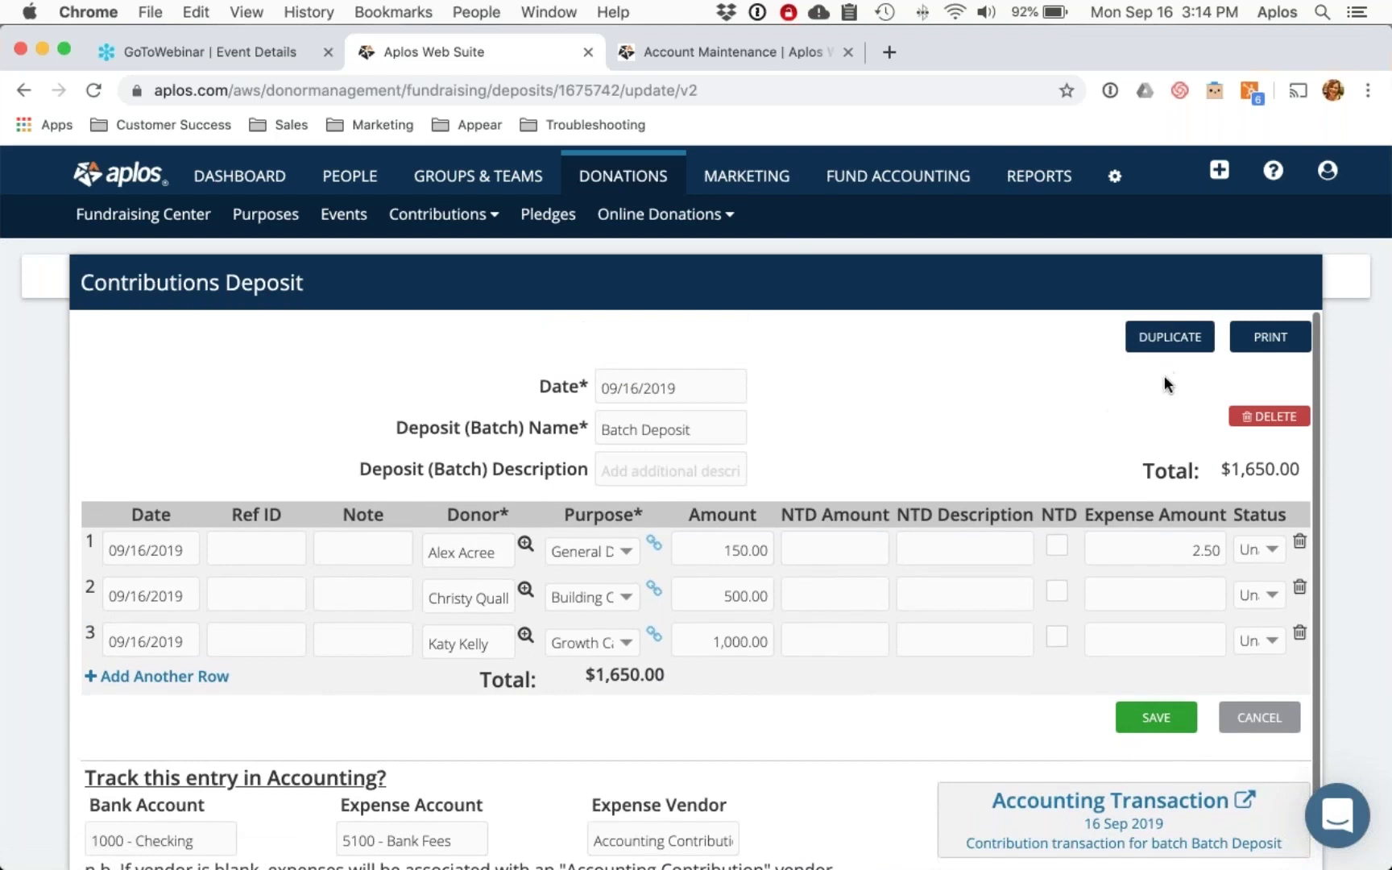
pyautogui.scroll(-1, 1073, 540)
pyautogui.click(1259, 657)
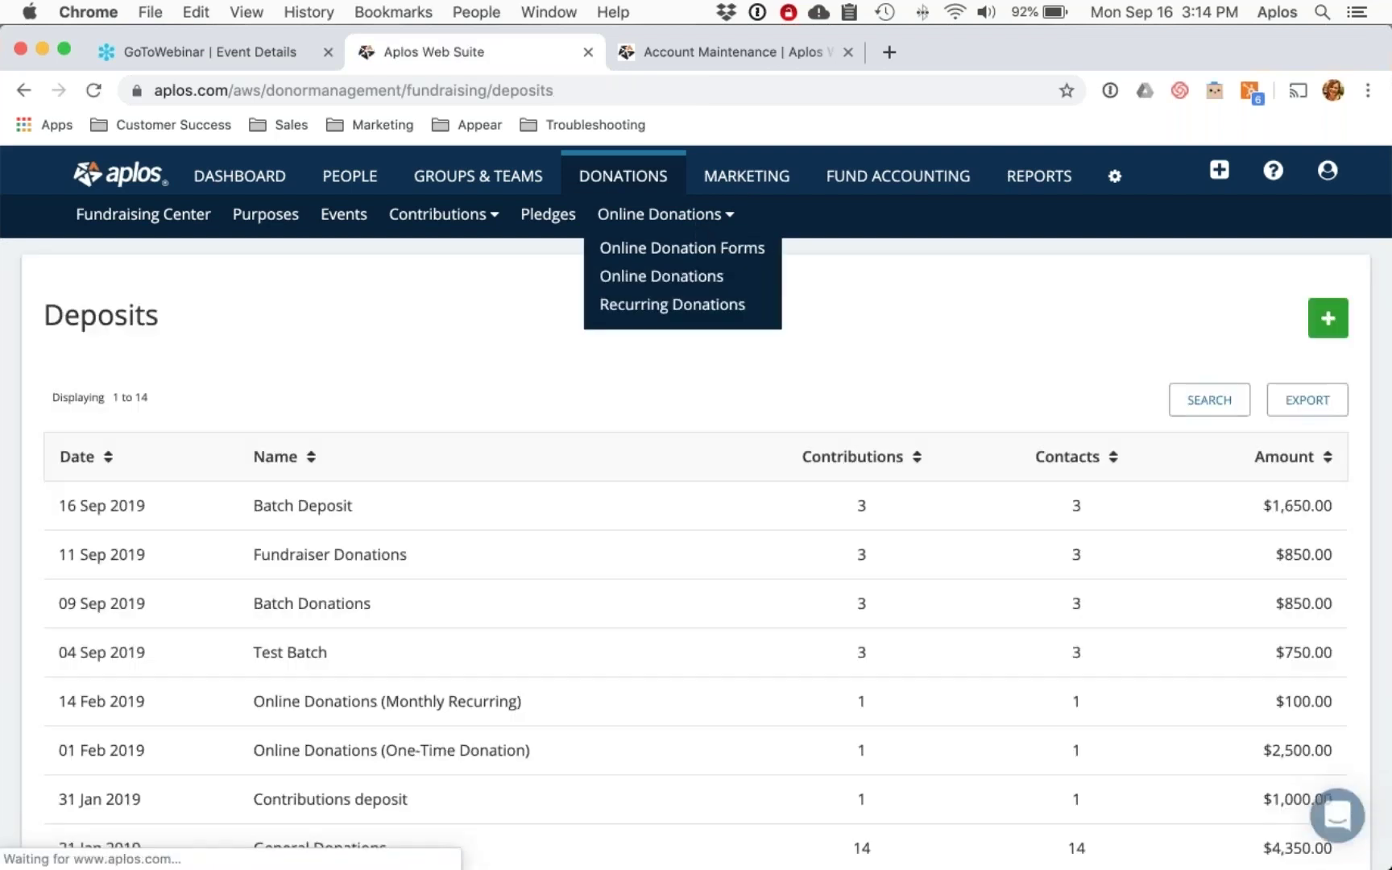
# Step: Open the General online donation form in the form builder and look over its design settings and preview
pyautogui.click(678, 248)
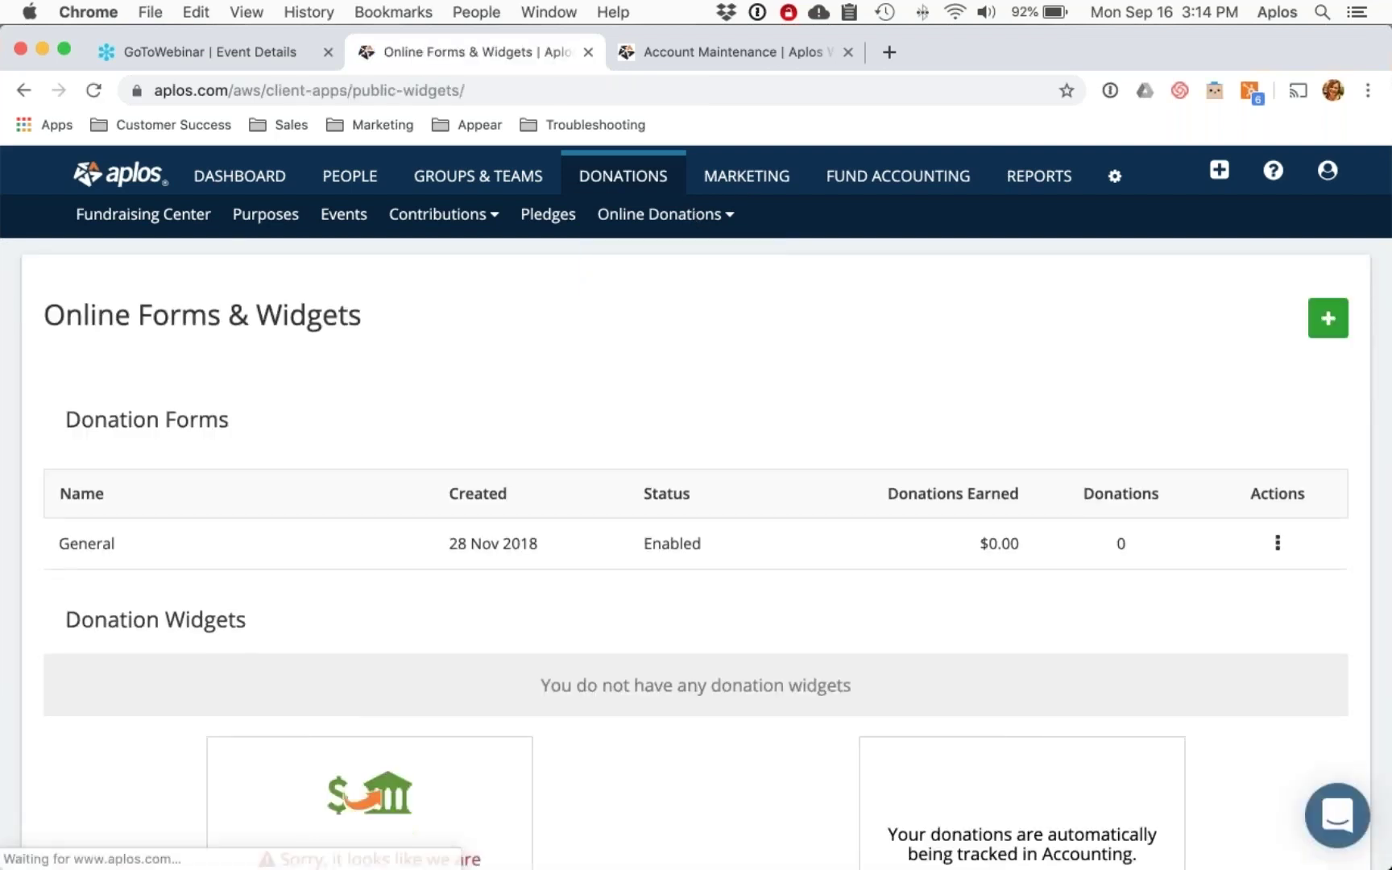
pyautogui.click(518, 550)
pyautogui.scroll(-3, 780, 554)
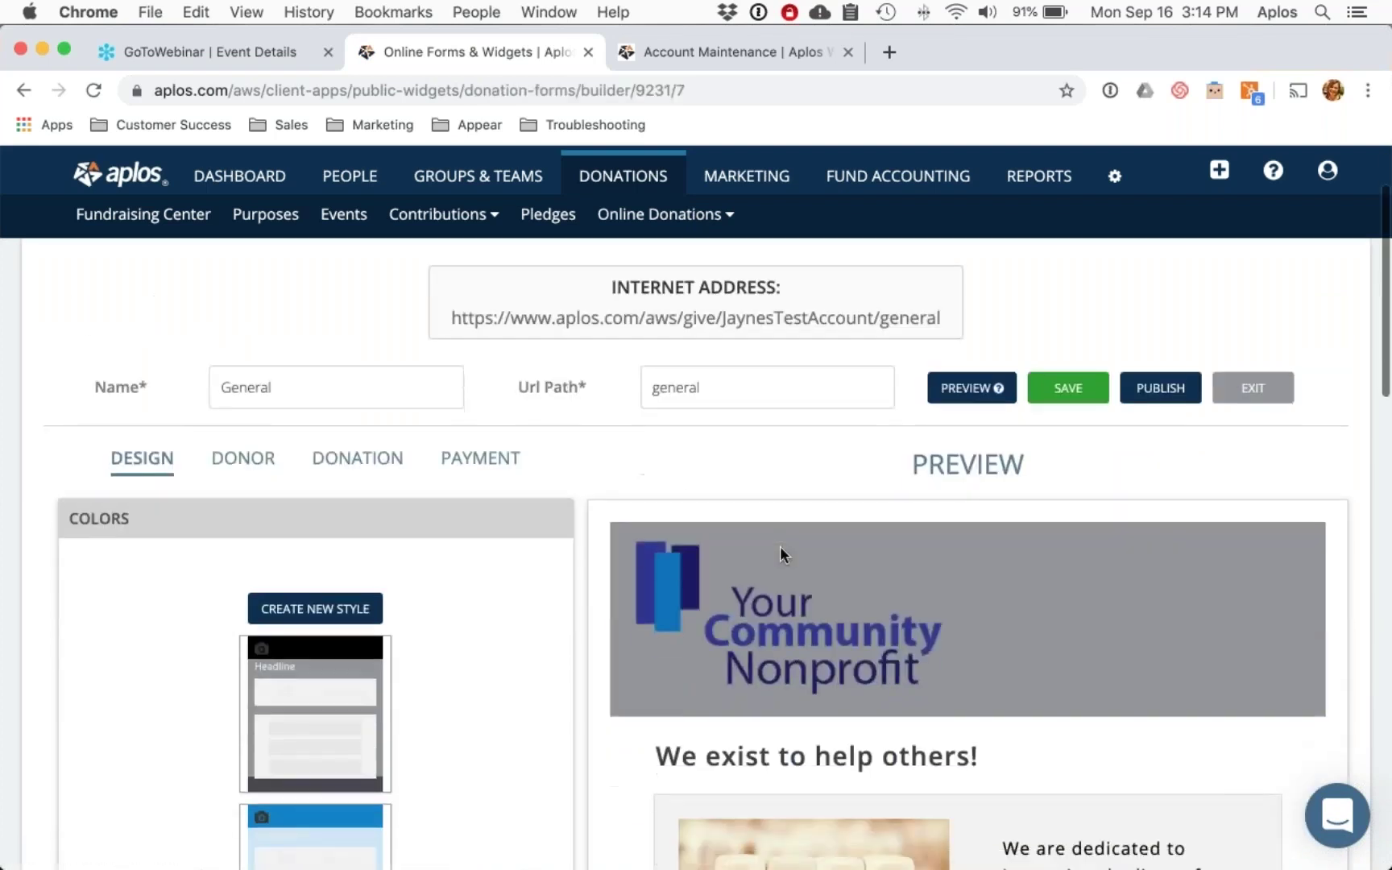
pyautogui.scroll(-2, 177, 643)
pyautogui.scroll(2, 177, 643)
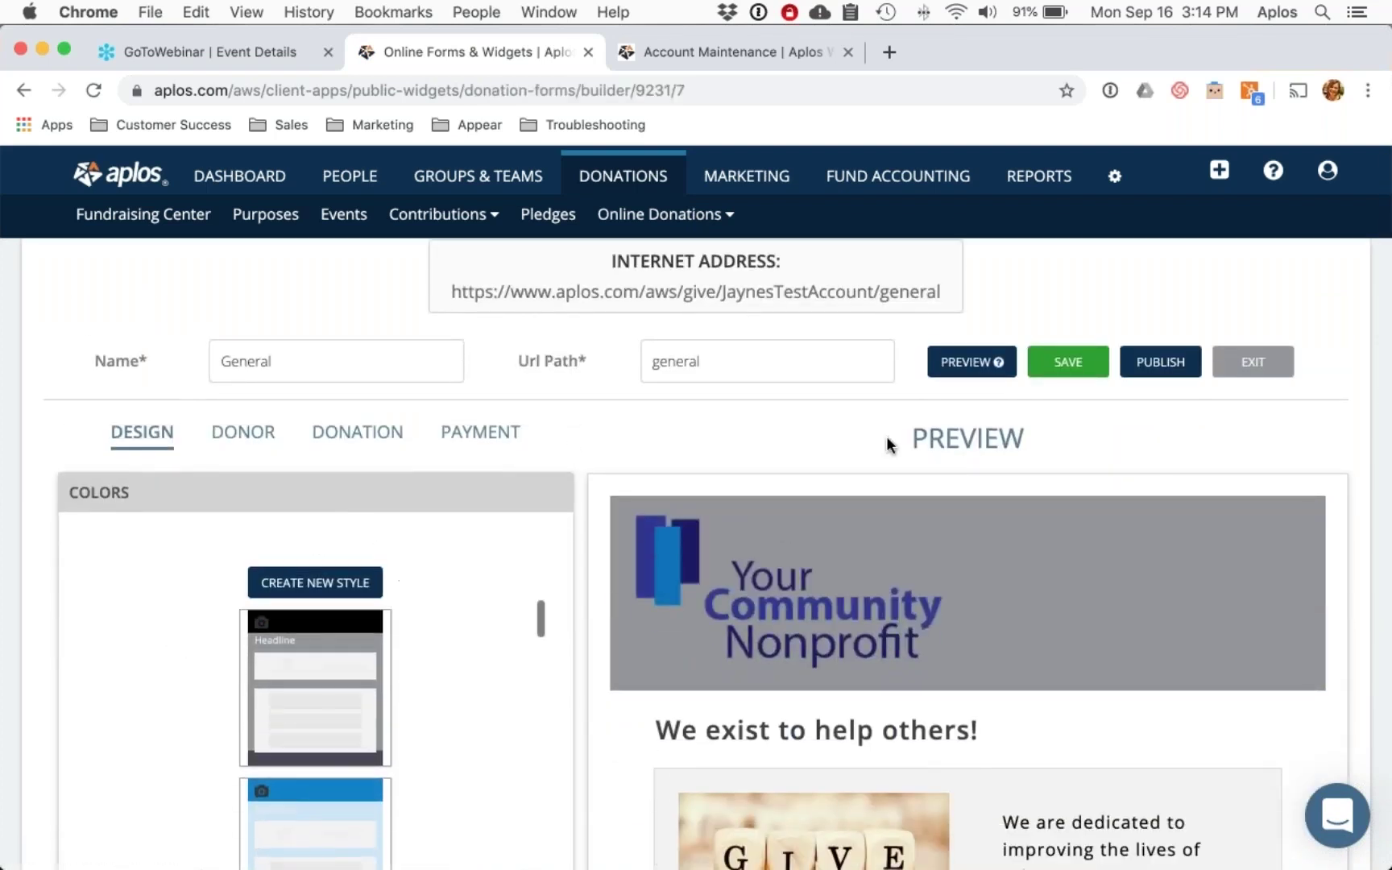
# Step: Preview the General donation form and examine its donor information, preset amounts, recurring gift and transaction fee options
pyautogui.click(963, 363)
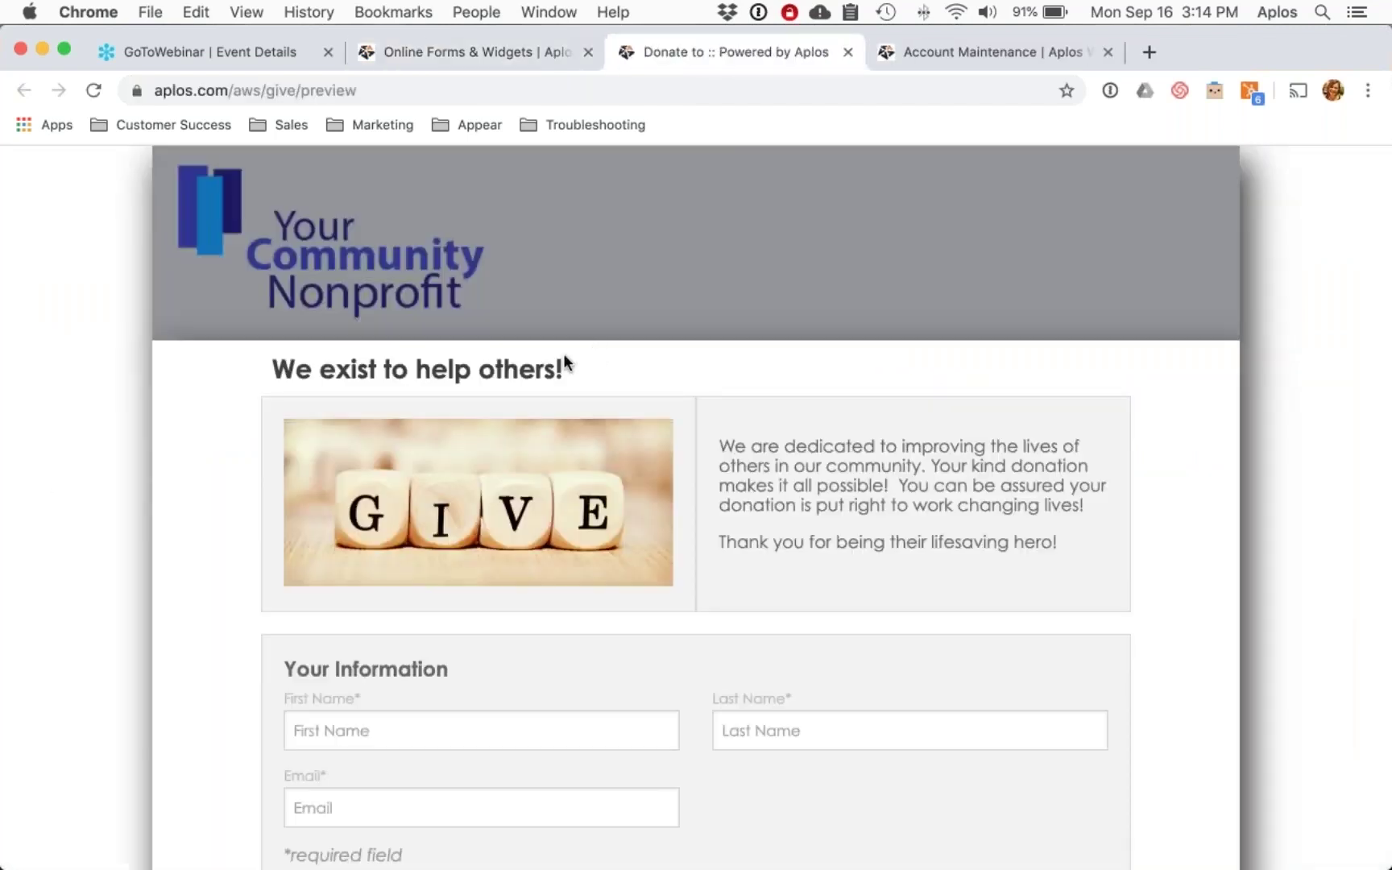
pyautogui.scroll(-8, 251, 451)
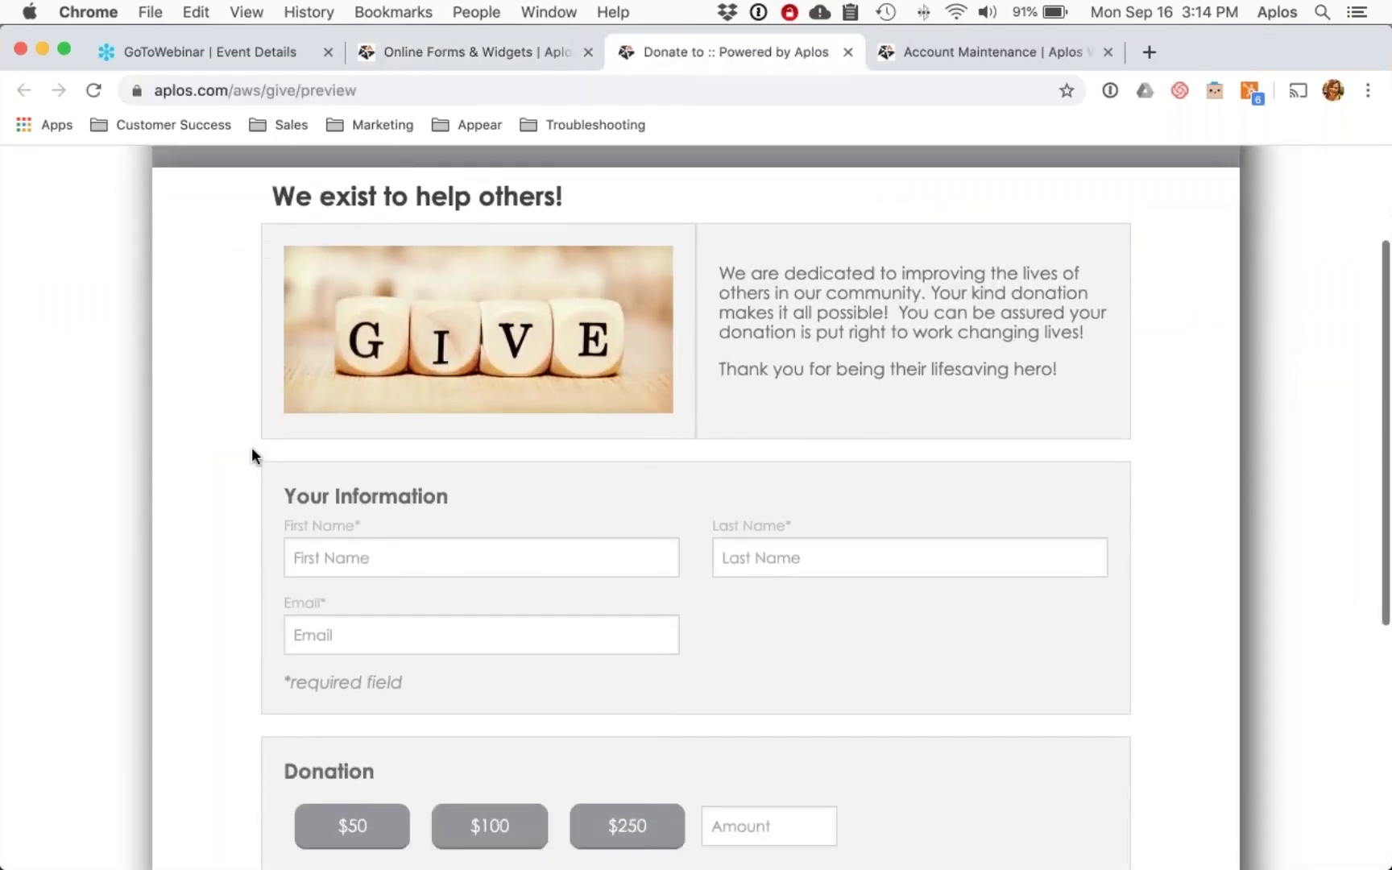
pyautogui.scroll(-1, 251, 448)
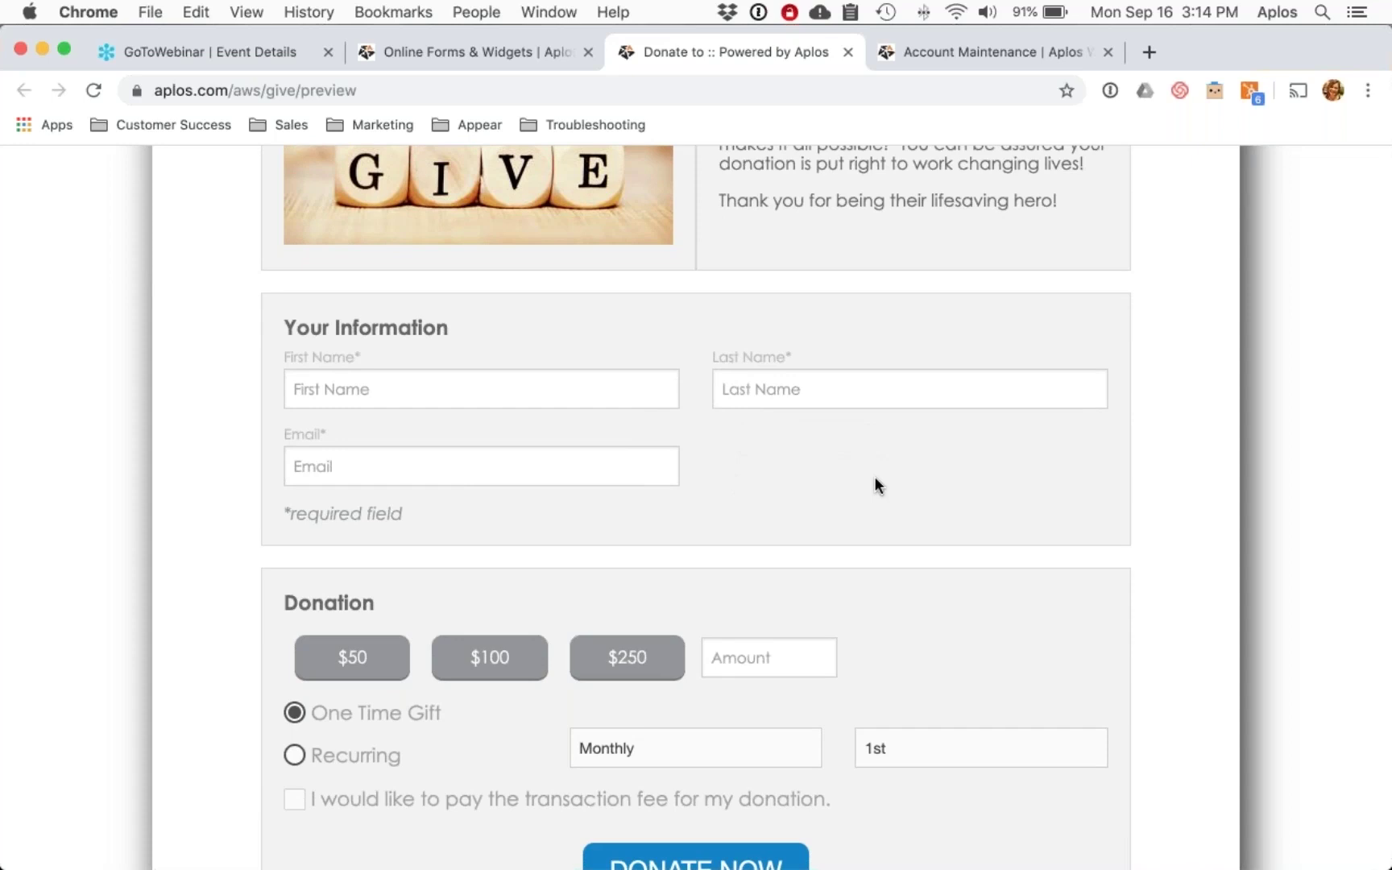
pyautogui.scroll(-2, 874, 484)
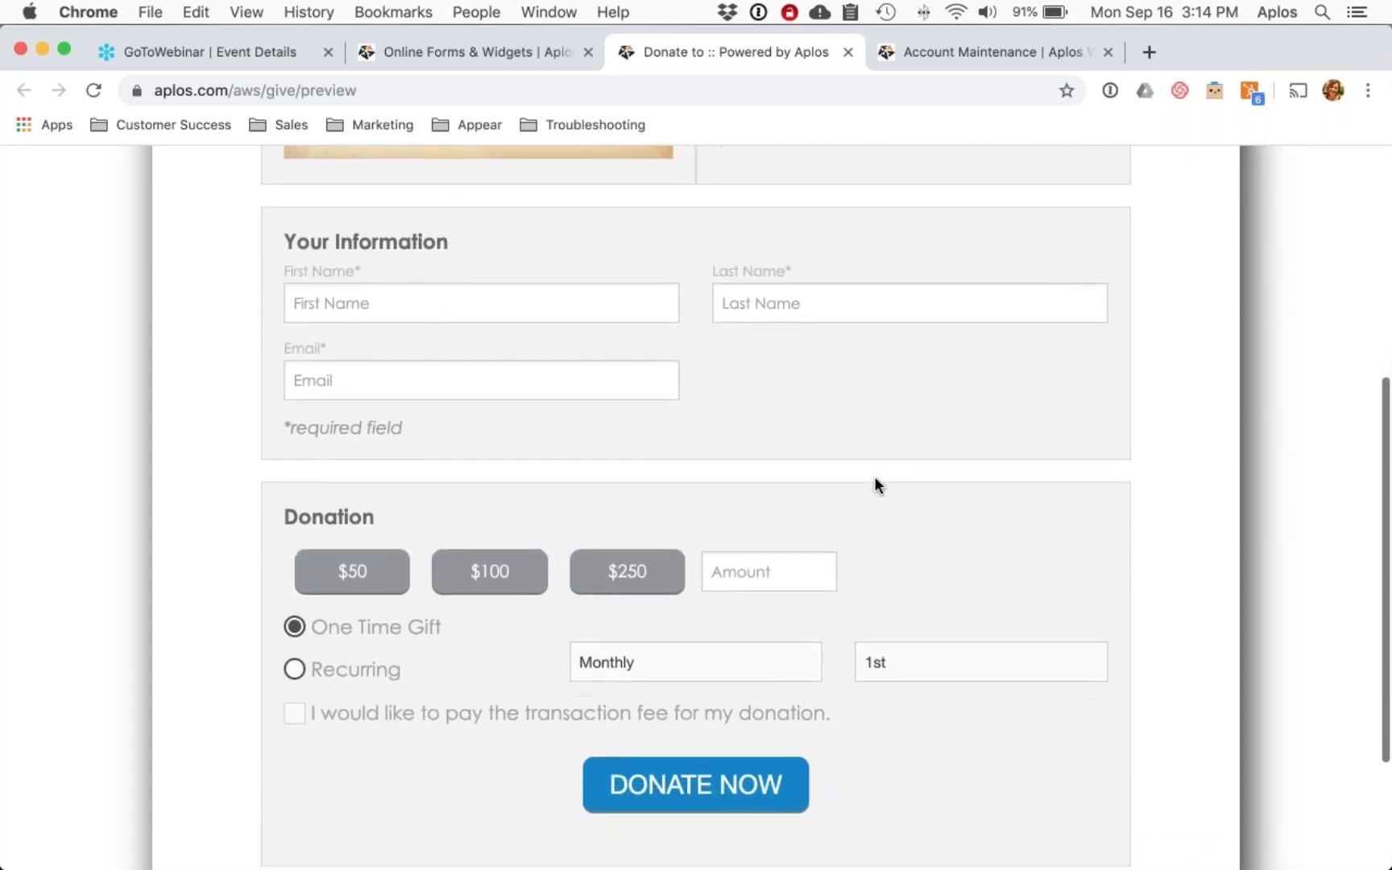
pyautogui.scroll(-1, 876, 484)
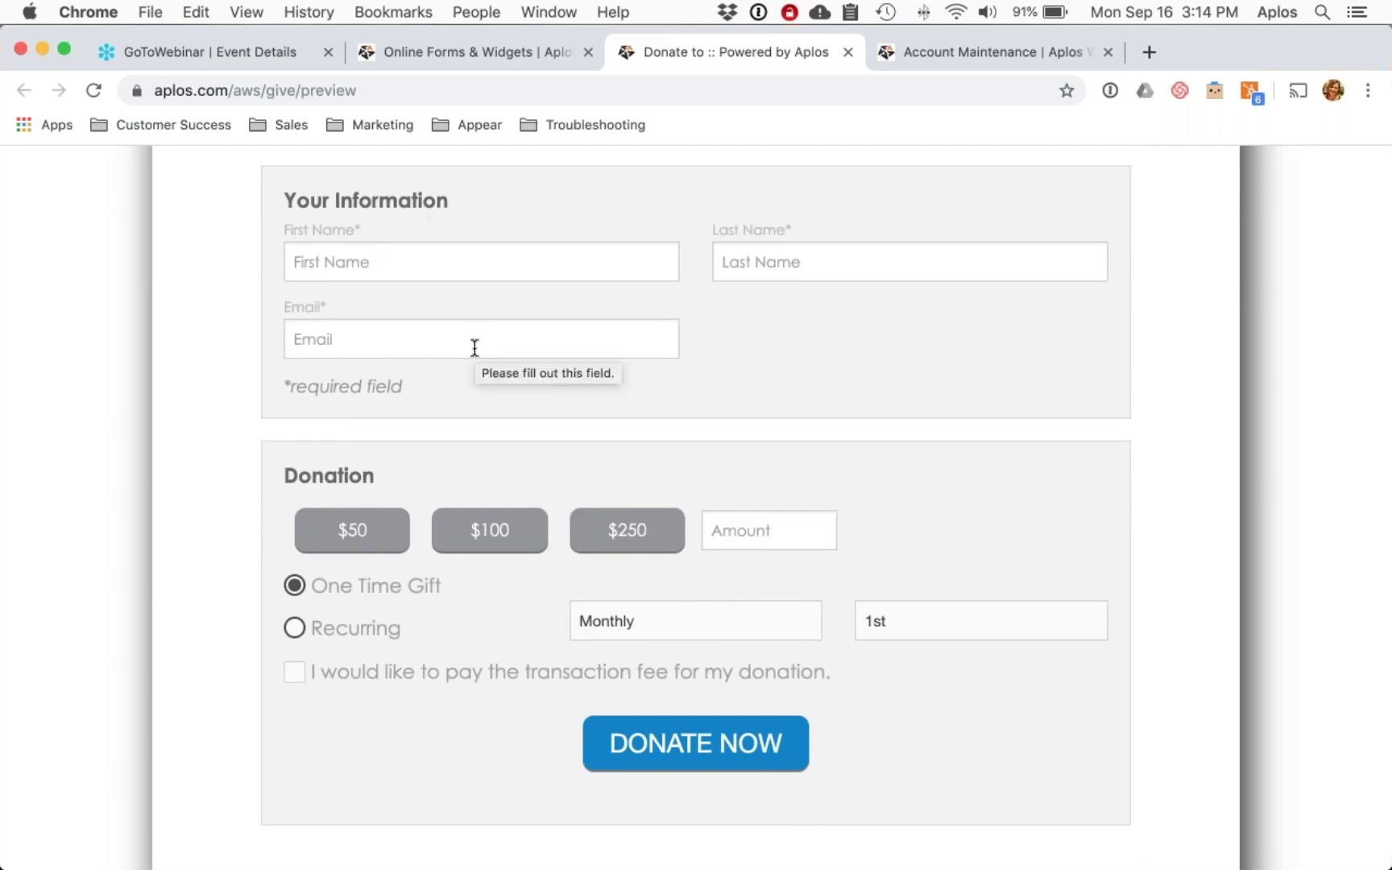
pyautogui.scroll(-2, 475, 384)
pyautogui.click(347, 460)
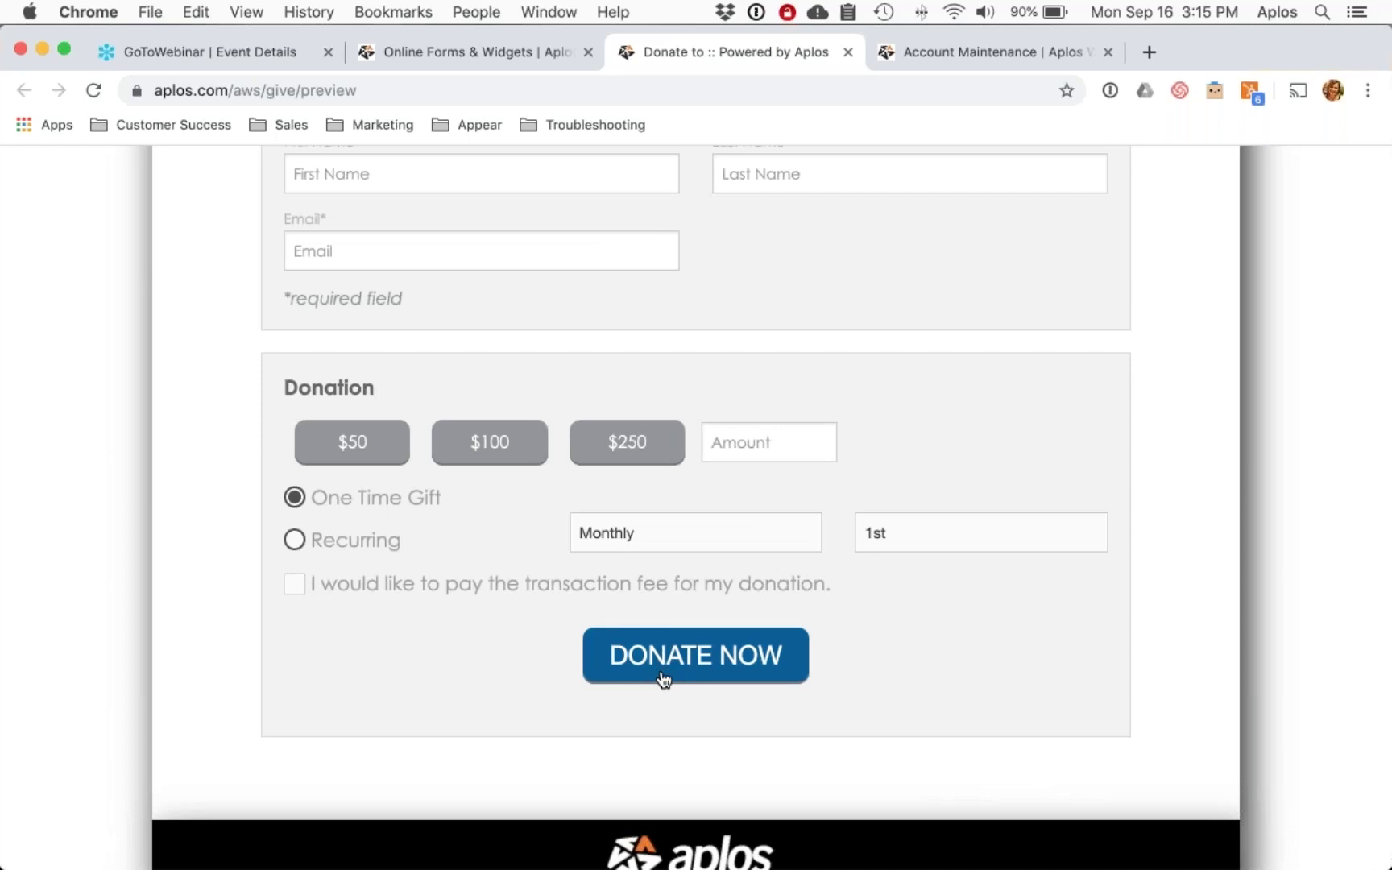
pyautogui.scroll(7, 660, 678)
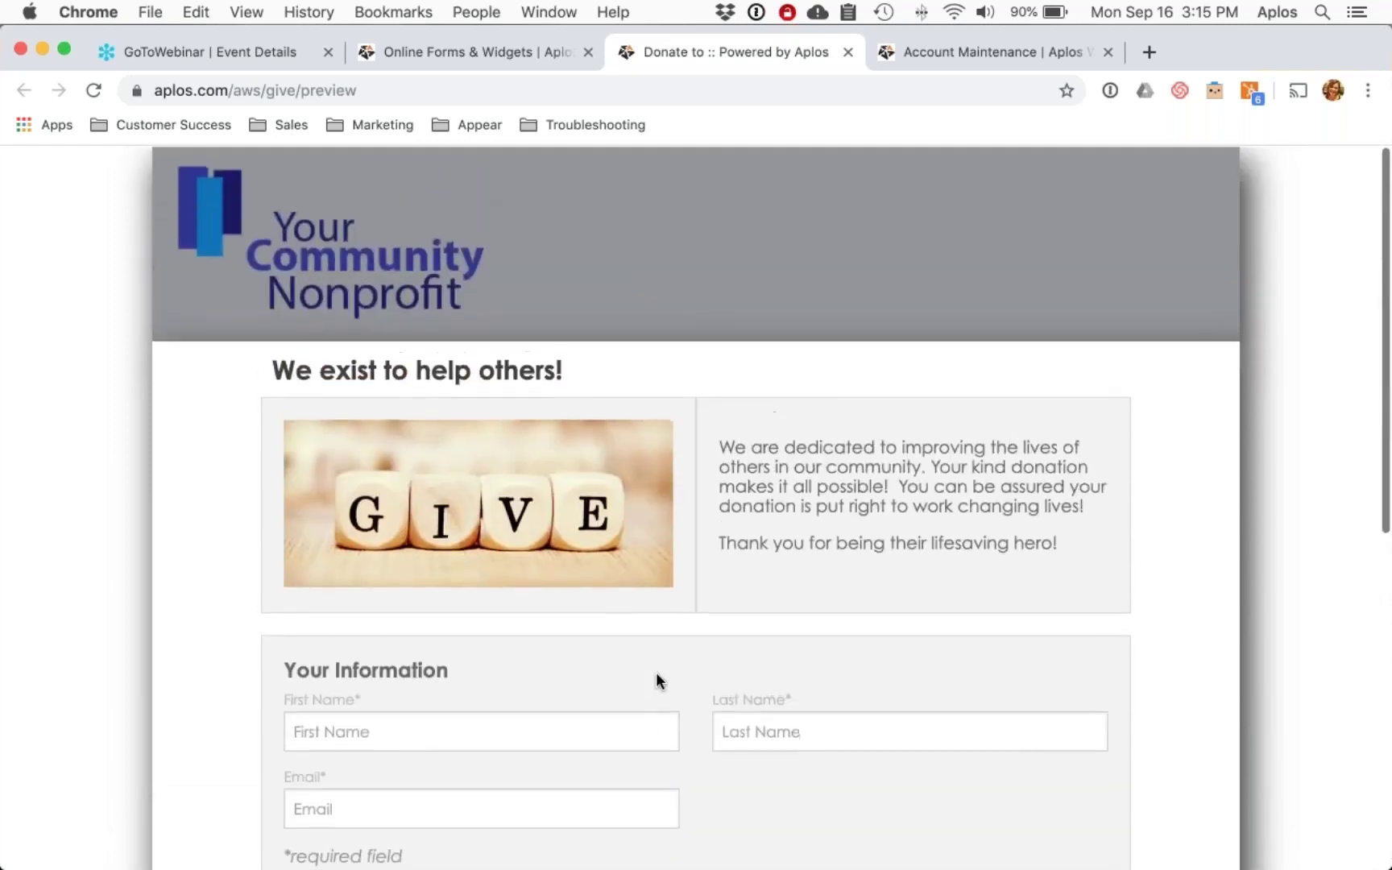
# Step: Return from the form preview, look through the Contact List, and open an individual contact's record and details
pyautogui.click(492, 50)
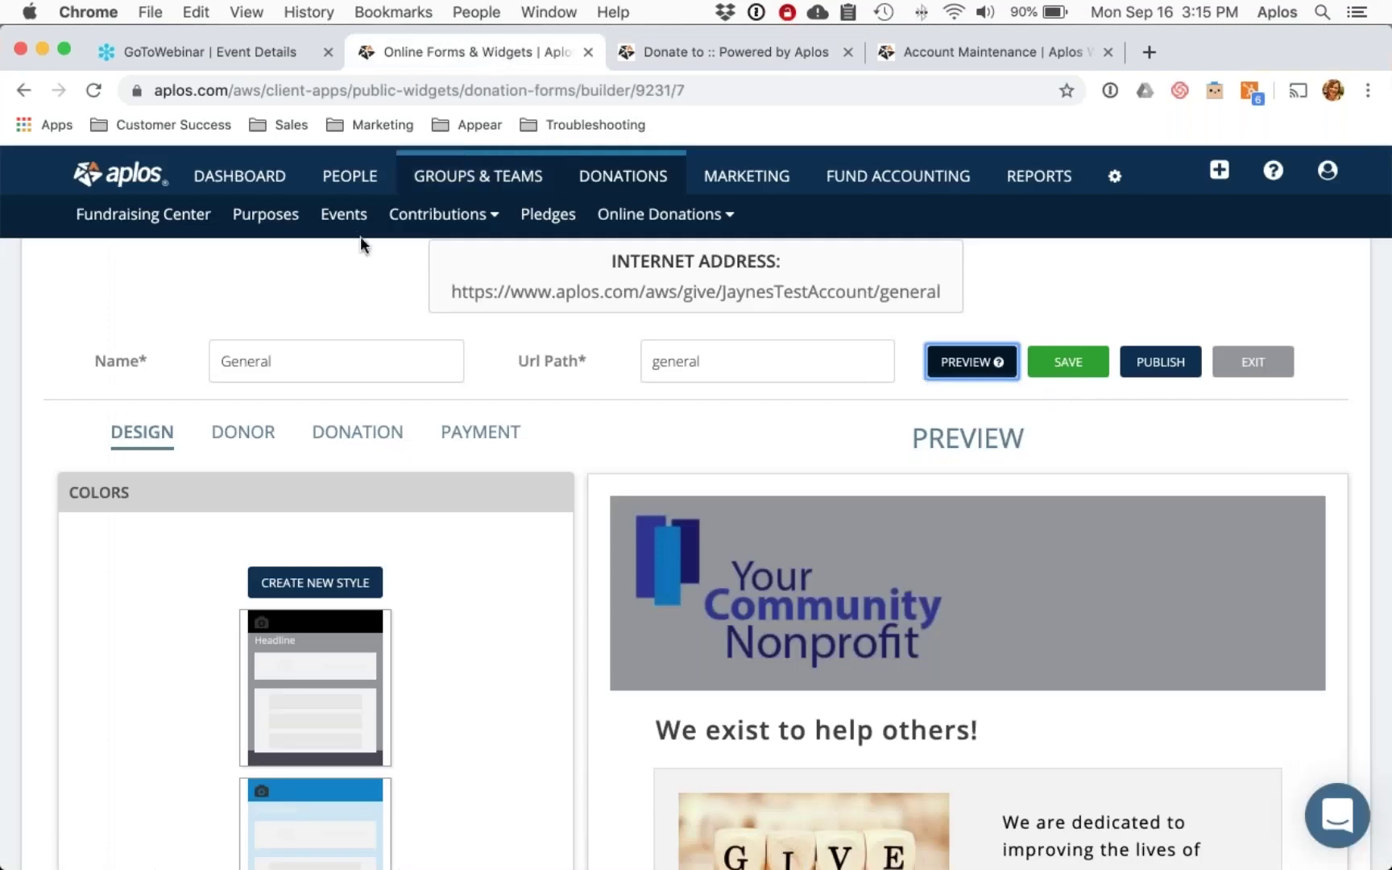
pyautogui.moveTo(330, 184)
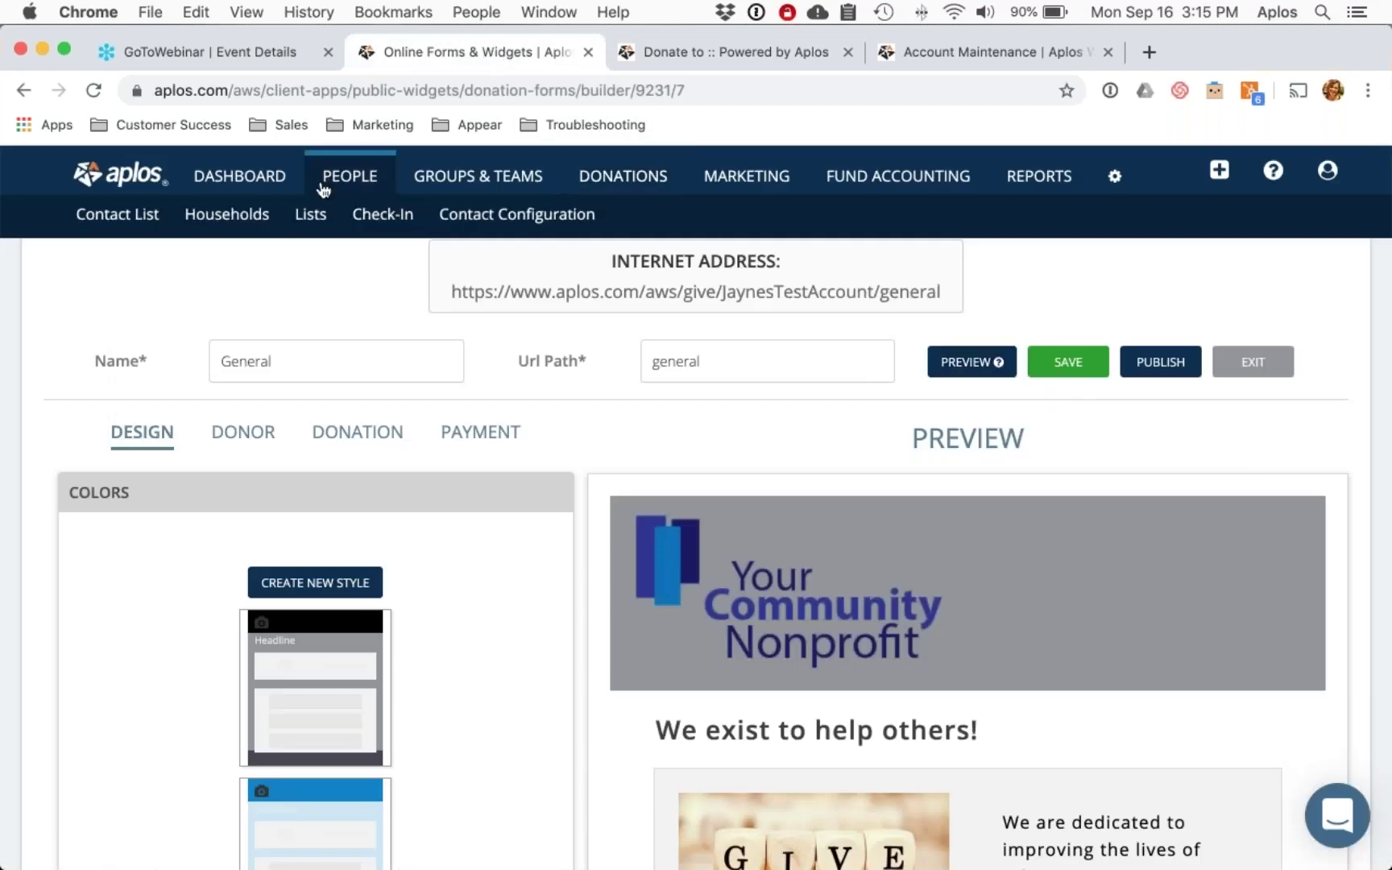
pyautogui.click(122, 218)
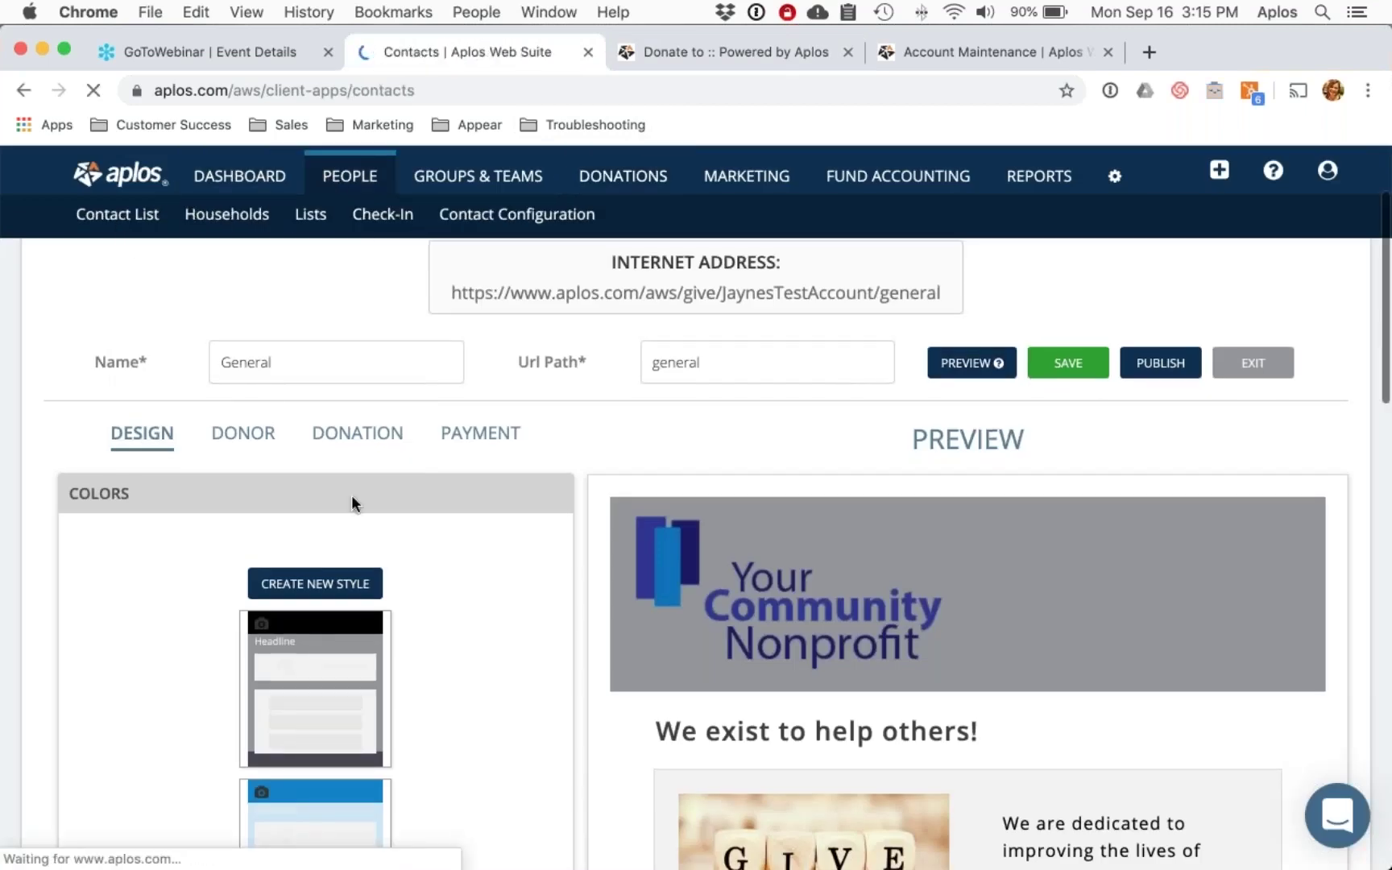
pyautogui.scroll(-1, 503, 486)
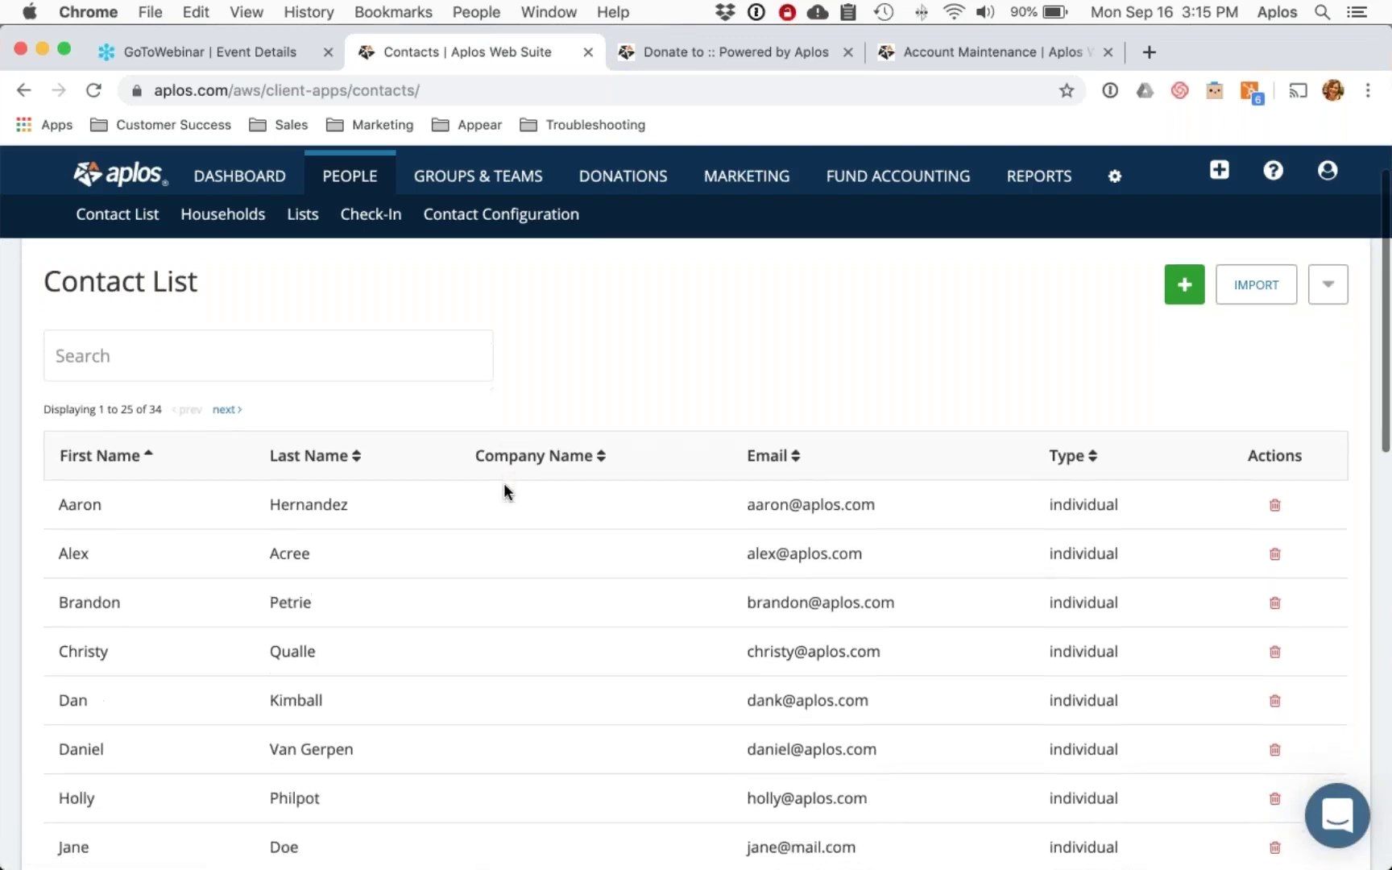
pyautogui.scroll(-1, 474, 497)
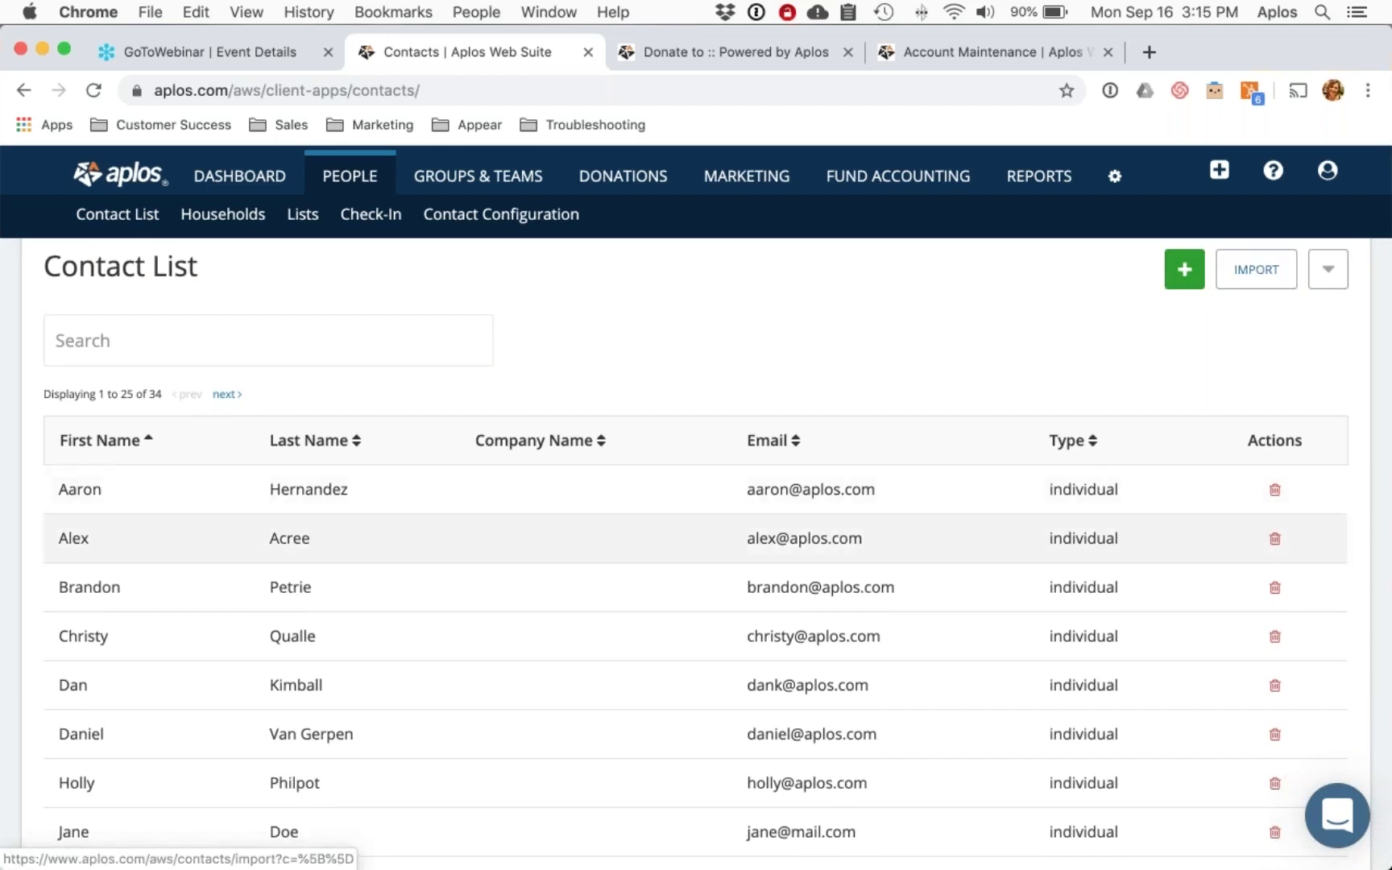
pyautogui.scroll(-4, 394, 503)
pyautogui.click(379, 718)
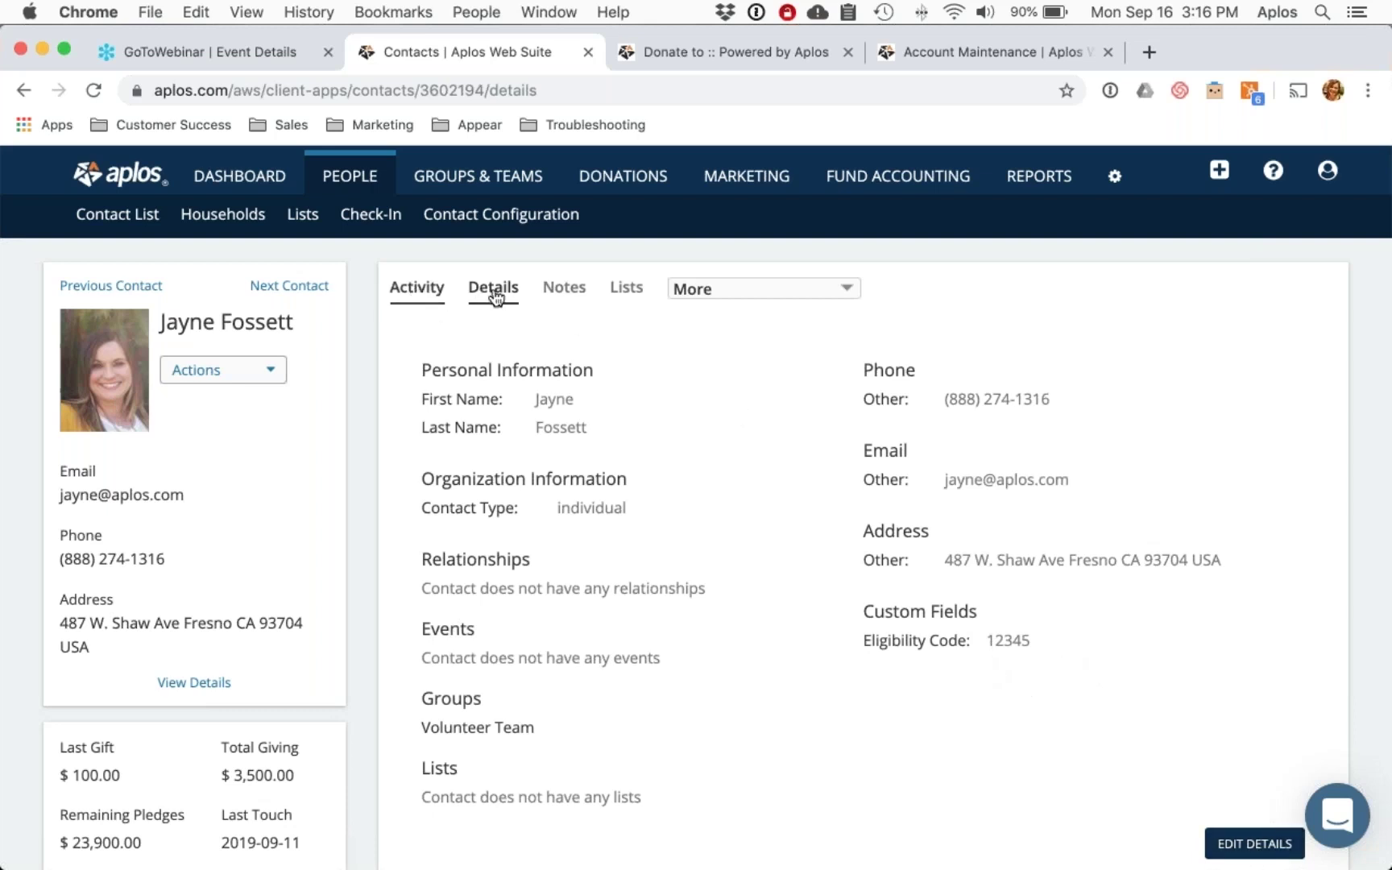
# Step: Review the contact's activity history and the note about following up on recurring giving
pyautogui.click(418, 291)
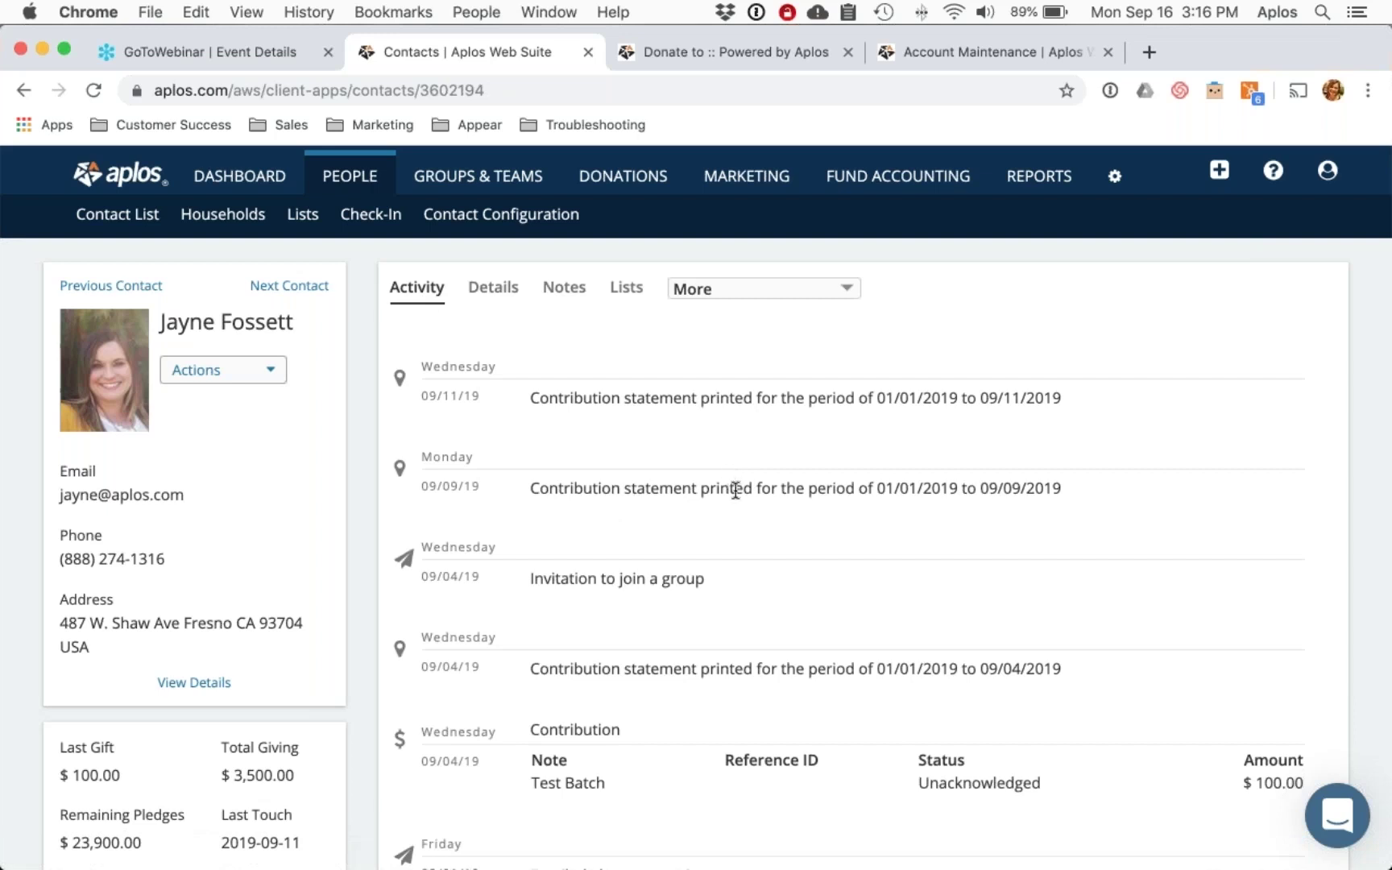
pyautogui.scroll(-5, 728, 483)
pyautogui.scroll(5, 556, 499)
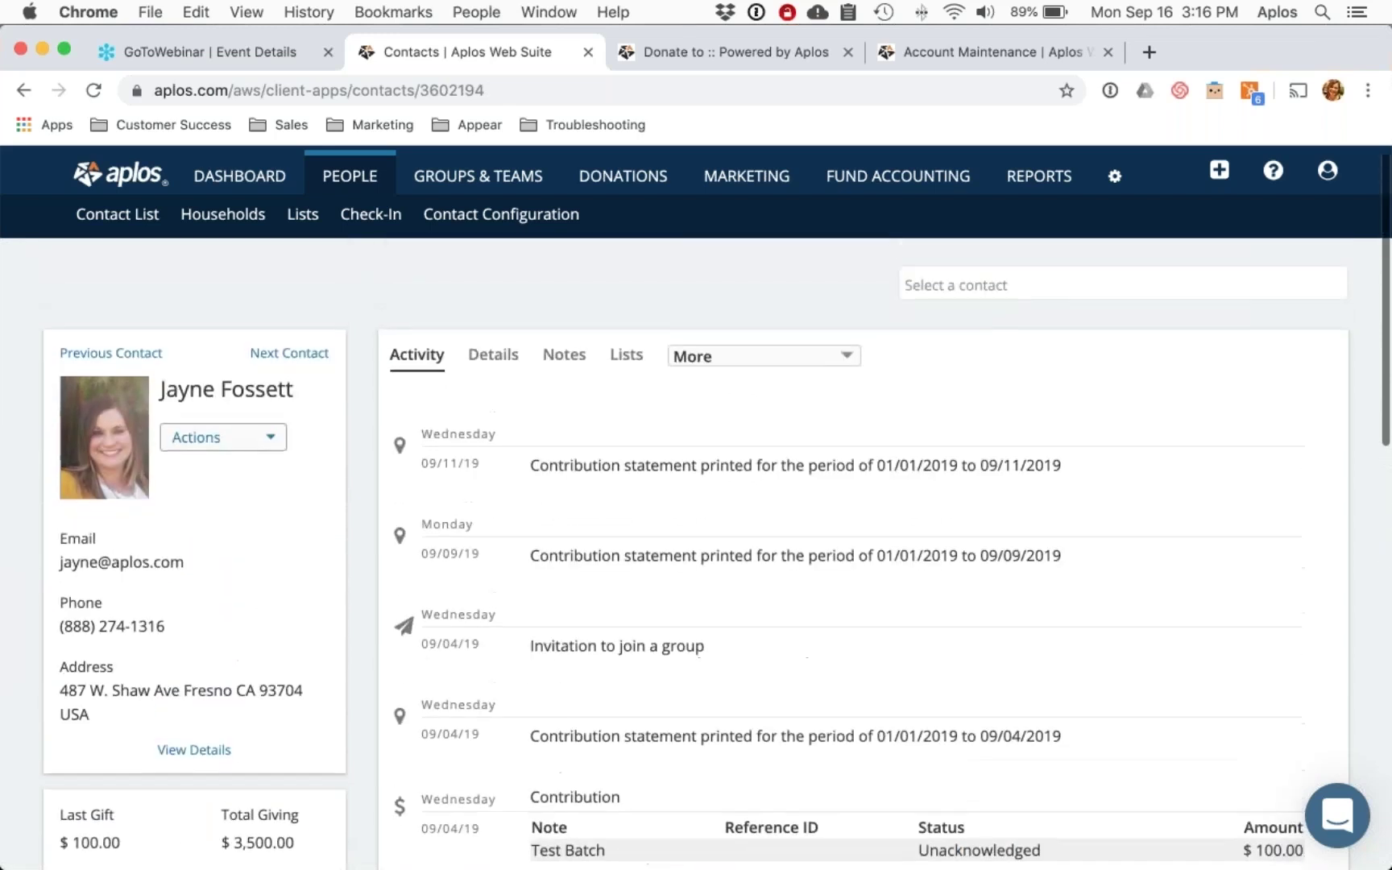
pyautogui.click(549, 368)
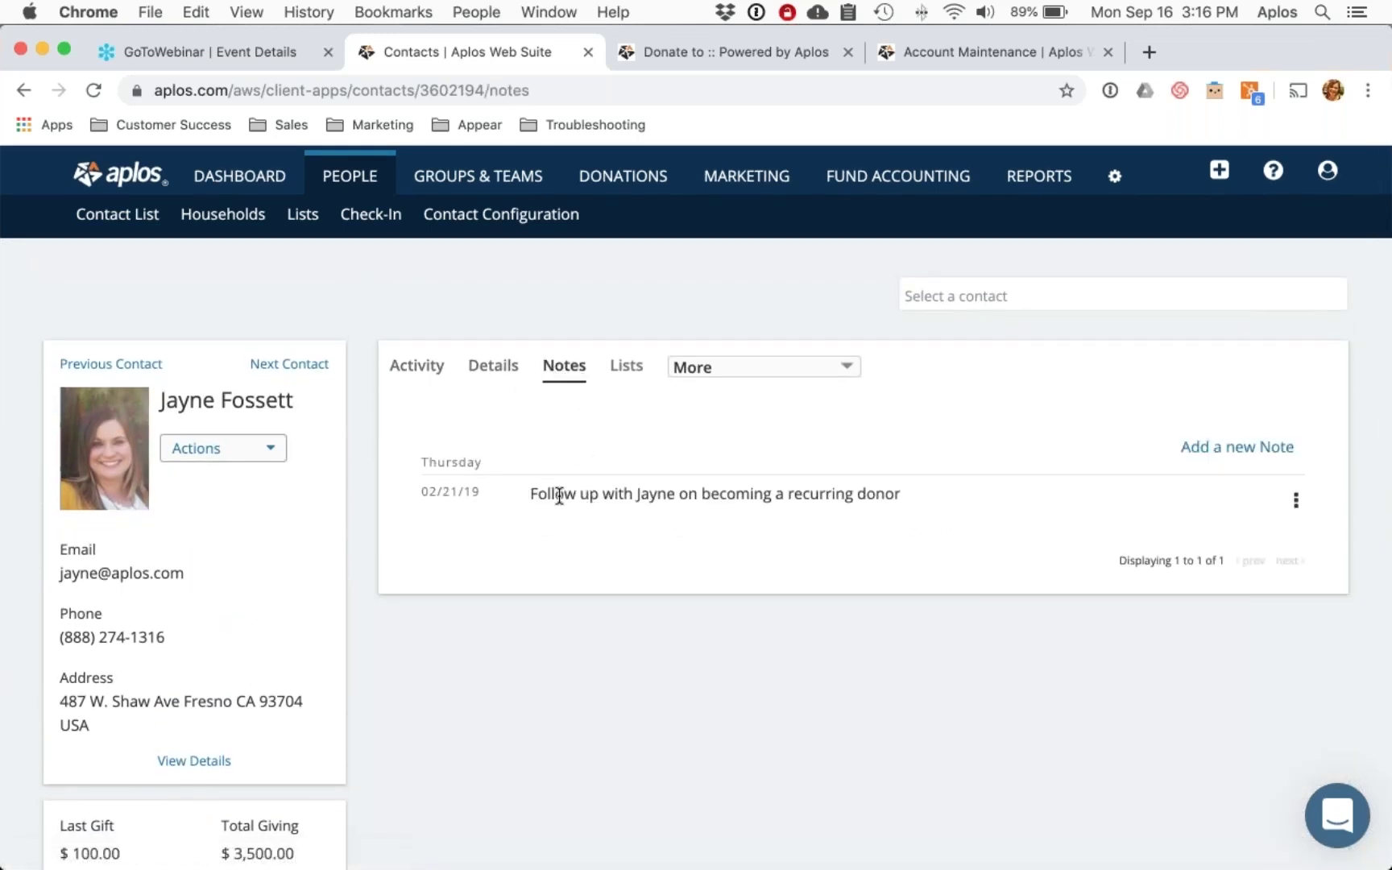
pyautogui.moveTo(529, 493); pyautogui.dragTo(857, 505)
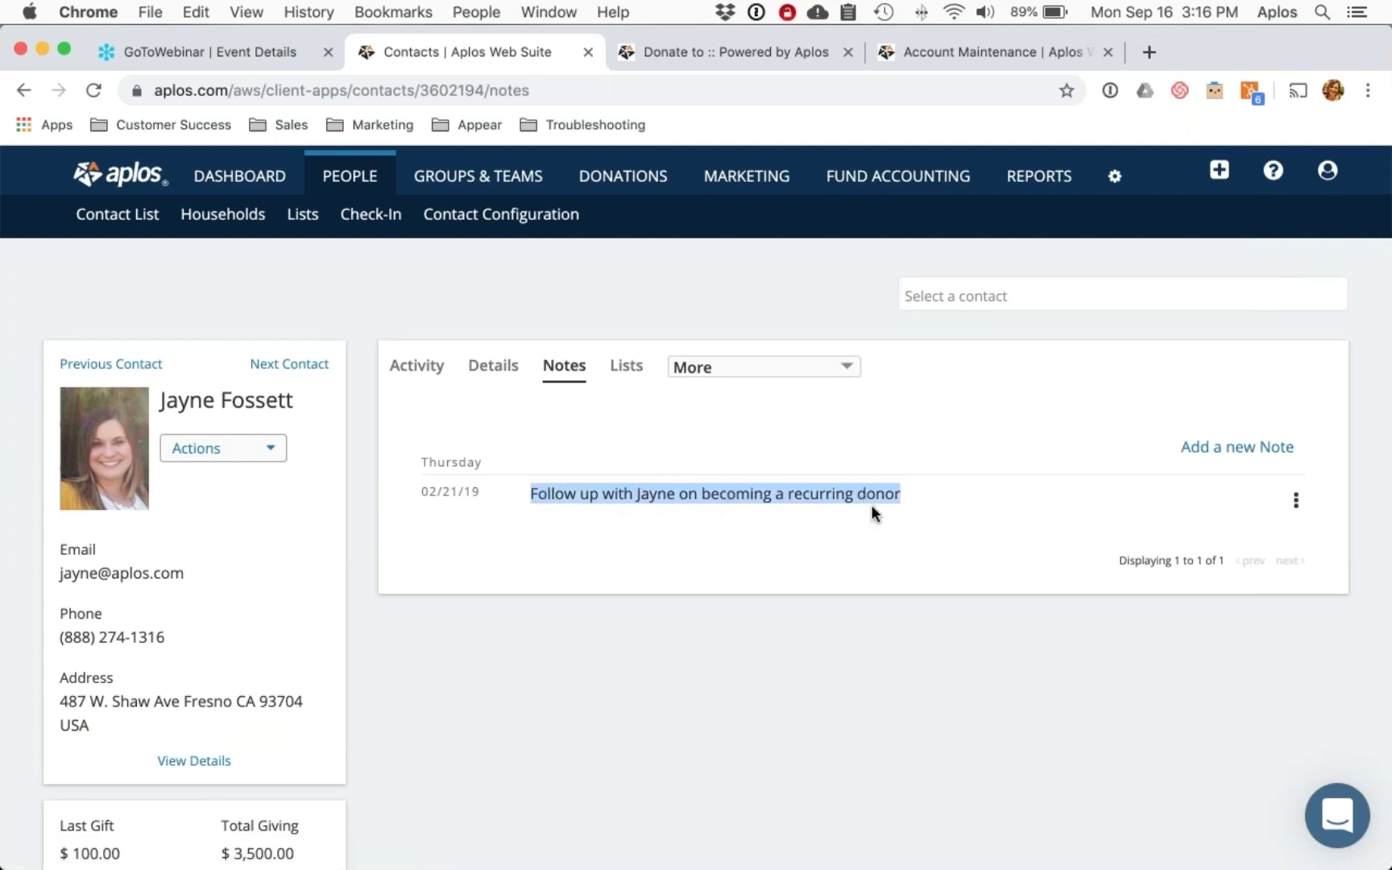
# Step: Review the contact's list membership options and the additional sections available in the contact record
pyautogui.click(628, 368)
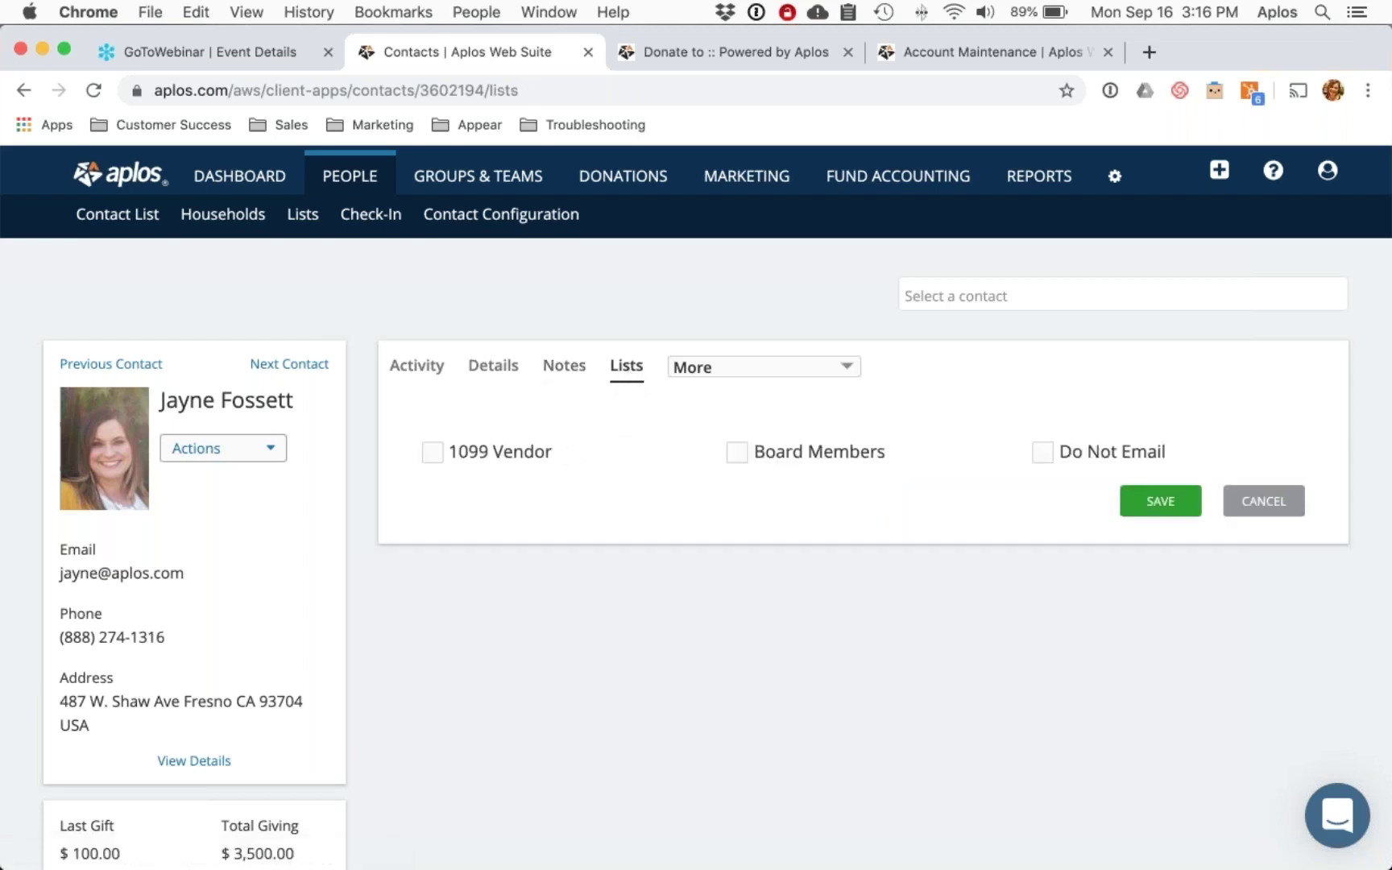
pyautogui.click(781, 382)
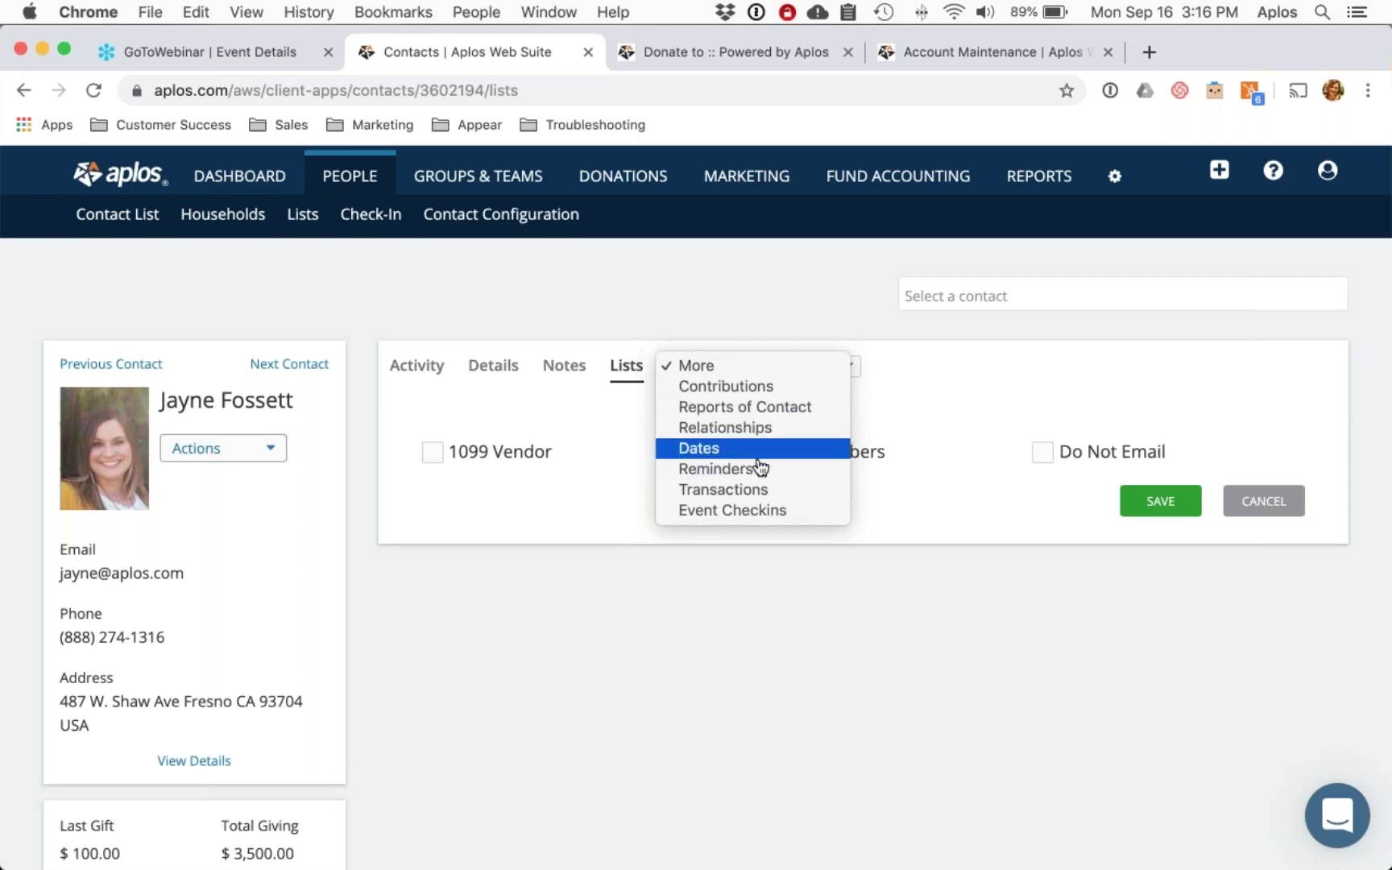
pyautogui.press('Escape')
# Step: Open the Households List
pyautogui.click(249, 217)
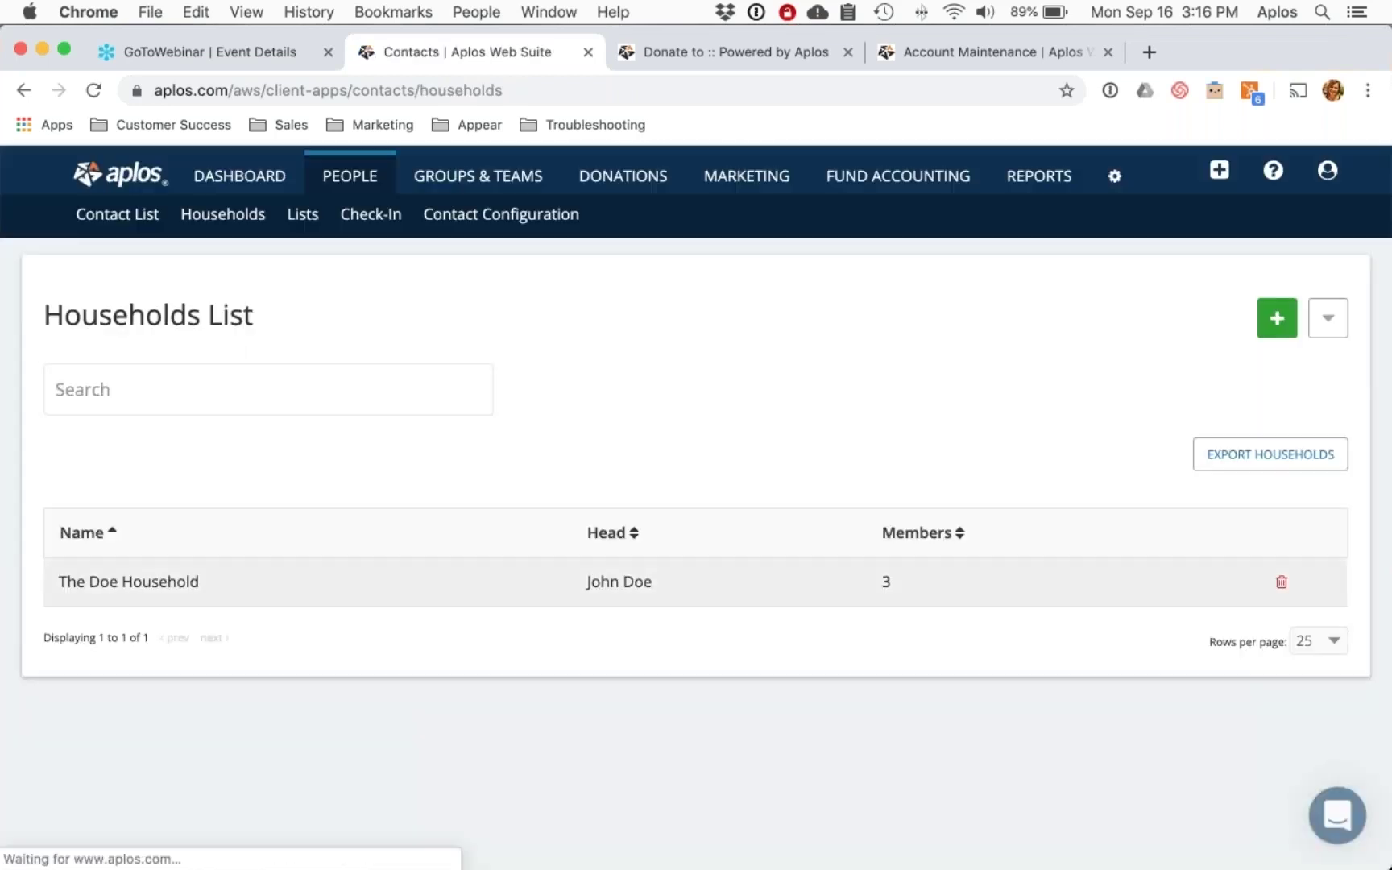
# Step: Open the listed household's record and review its household information and contact details
pyautogui.click(205, 585)
pyautogui.scroll(-2, 673, 541)
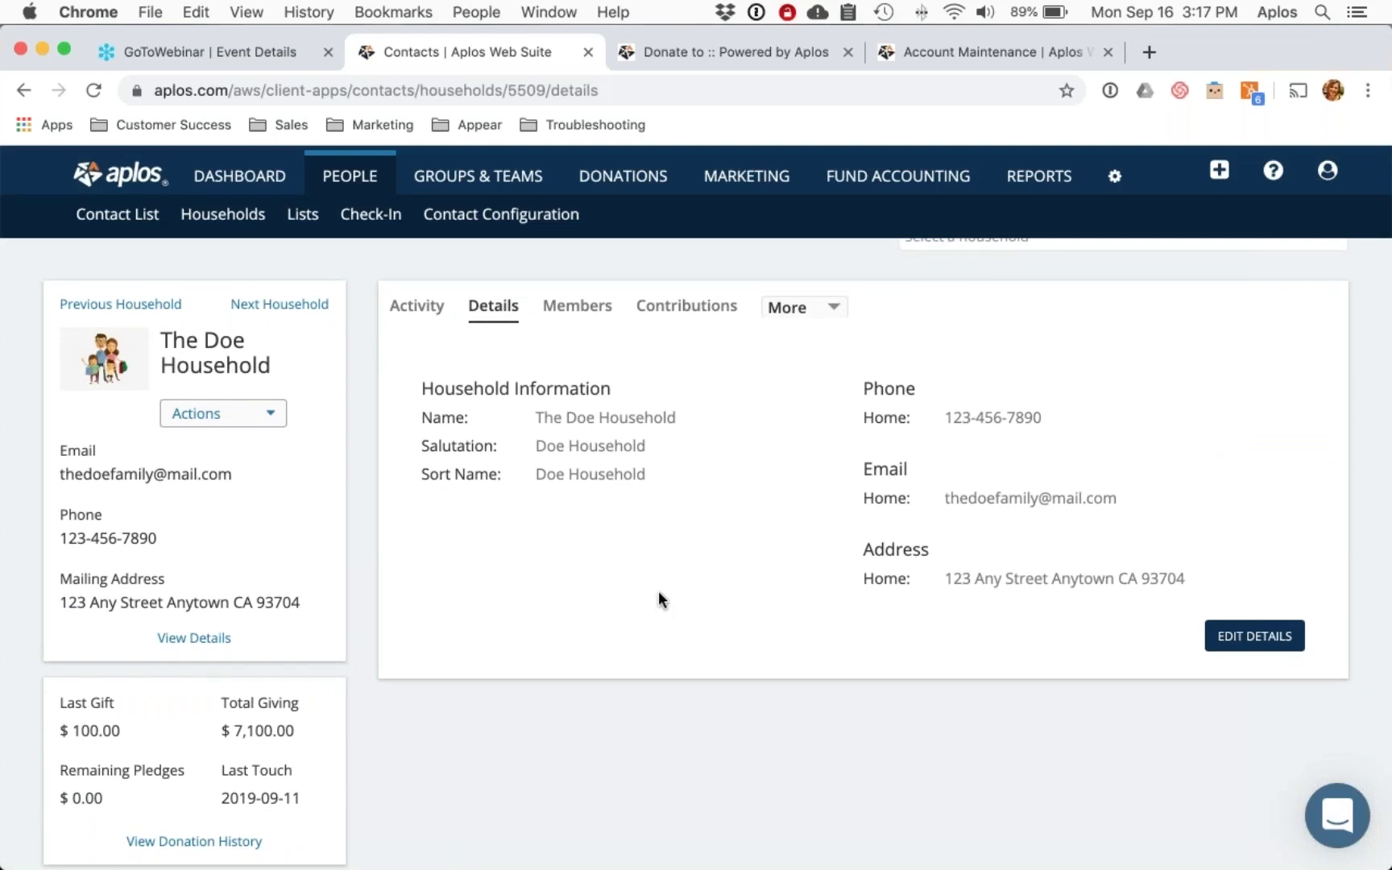
pyautogui.scroll(2, 656, 594)
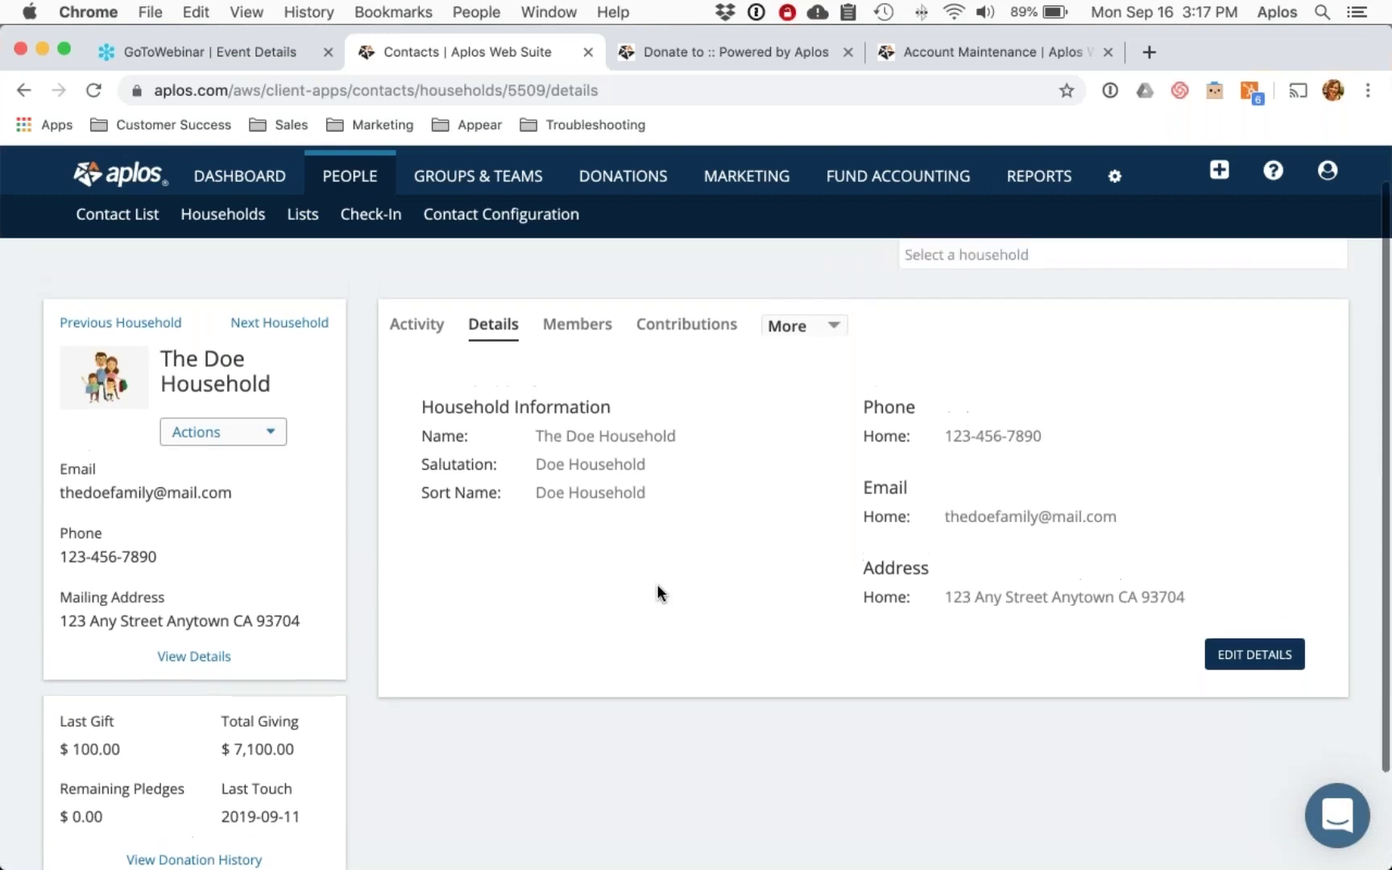
# Step: Go to the contact lists and start a new smart list
pyautogui.click(303, 216)
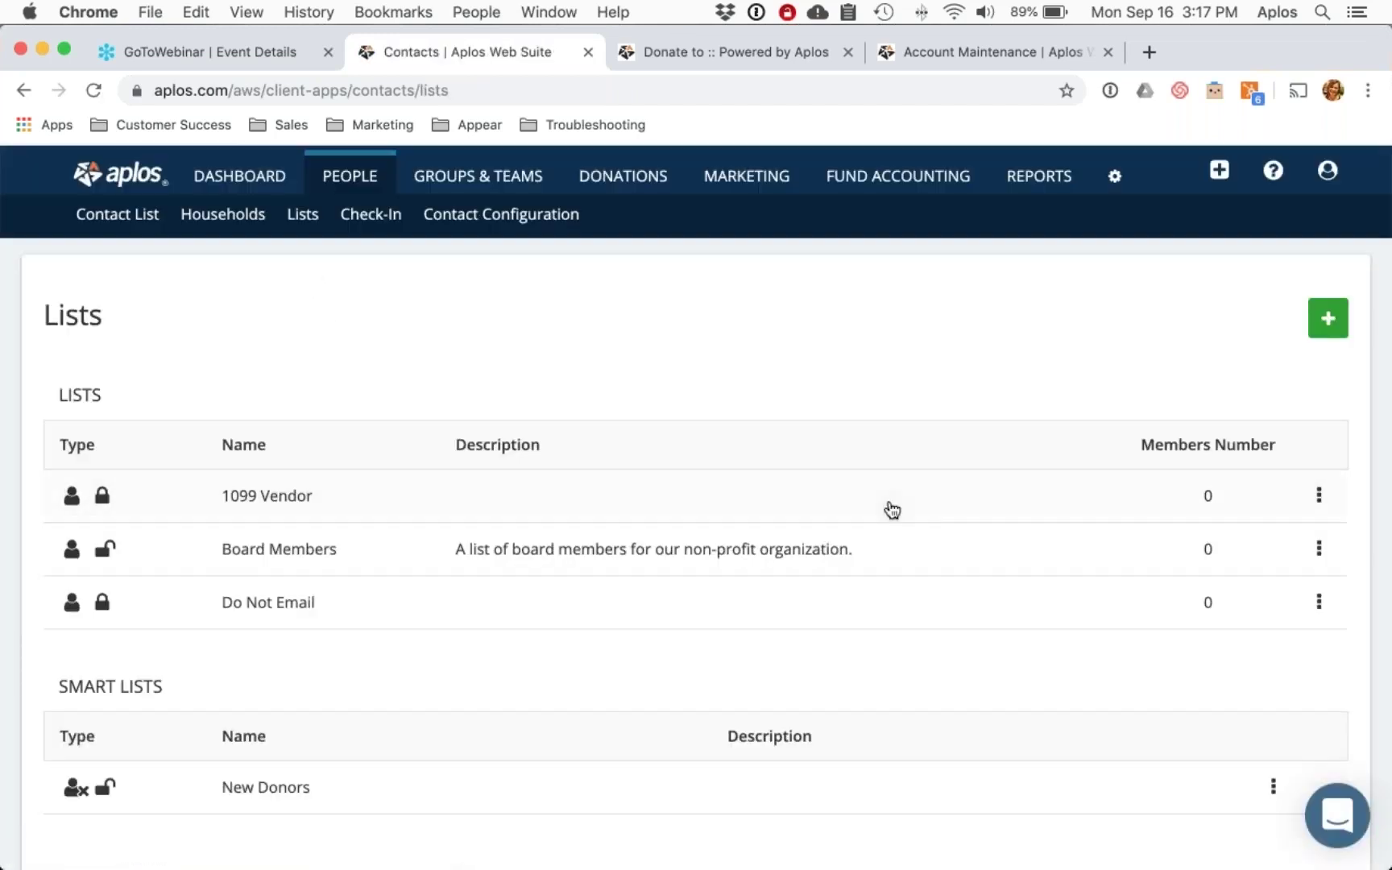
pyautogui.click(1327, 318)
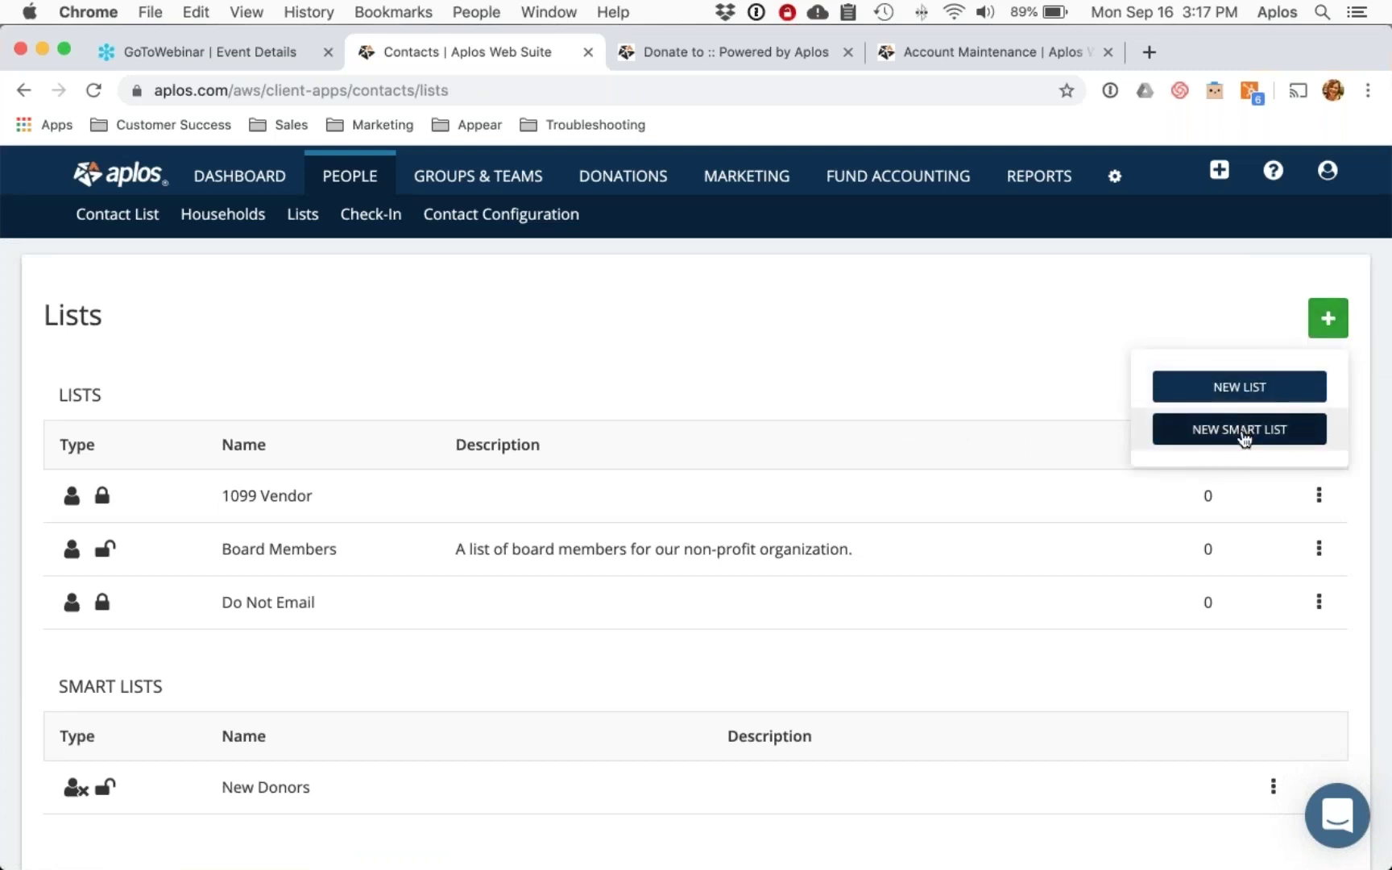
pyautogui.click(1242, 431)
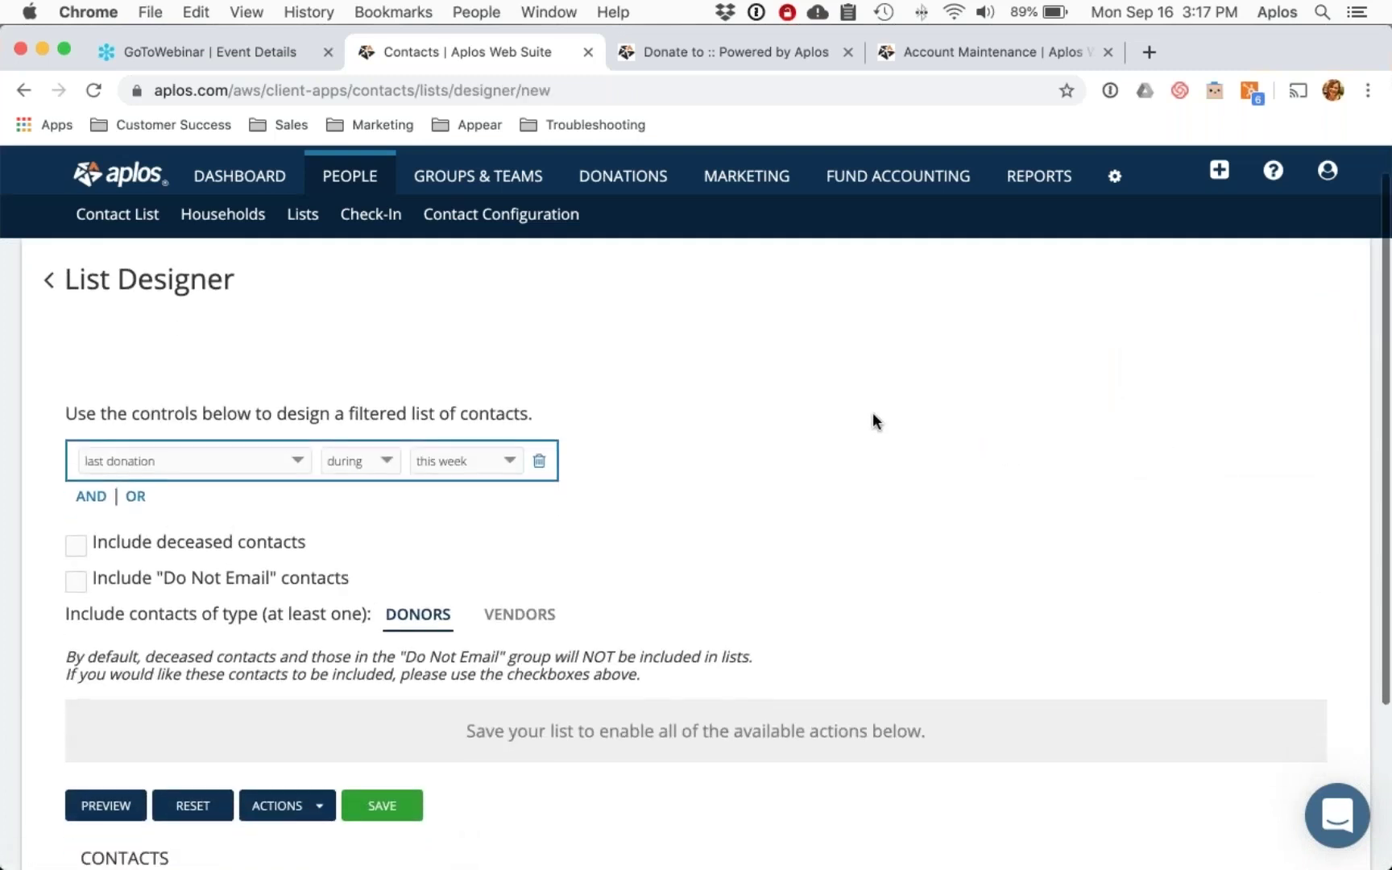
# Step: Look through the available filter criteria and set the smart list's first condition to "have donations"
pyautogui.scroll(-2, 872, 419)
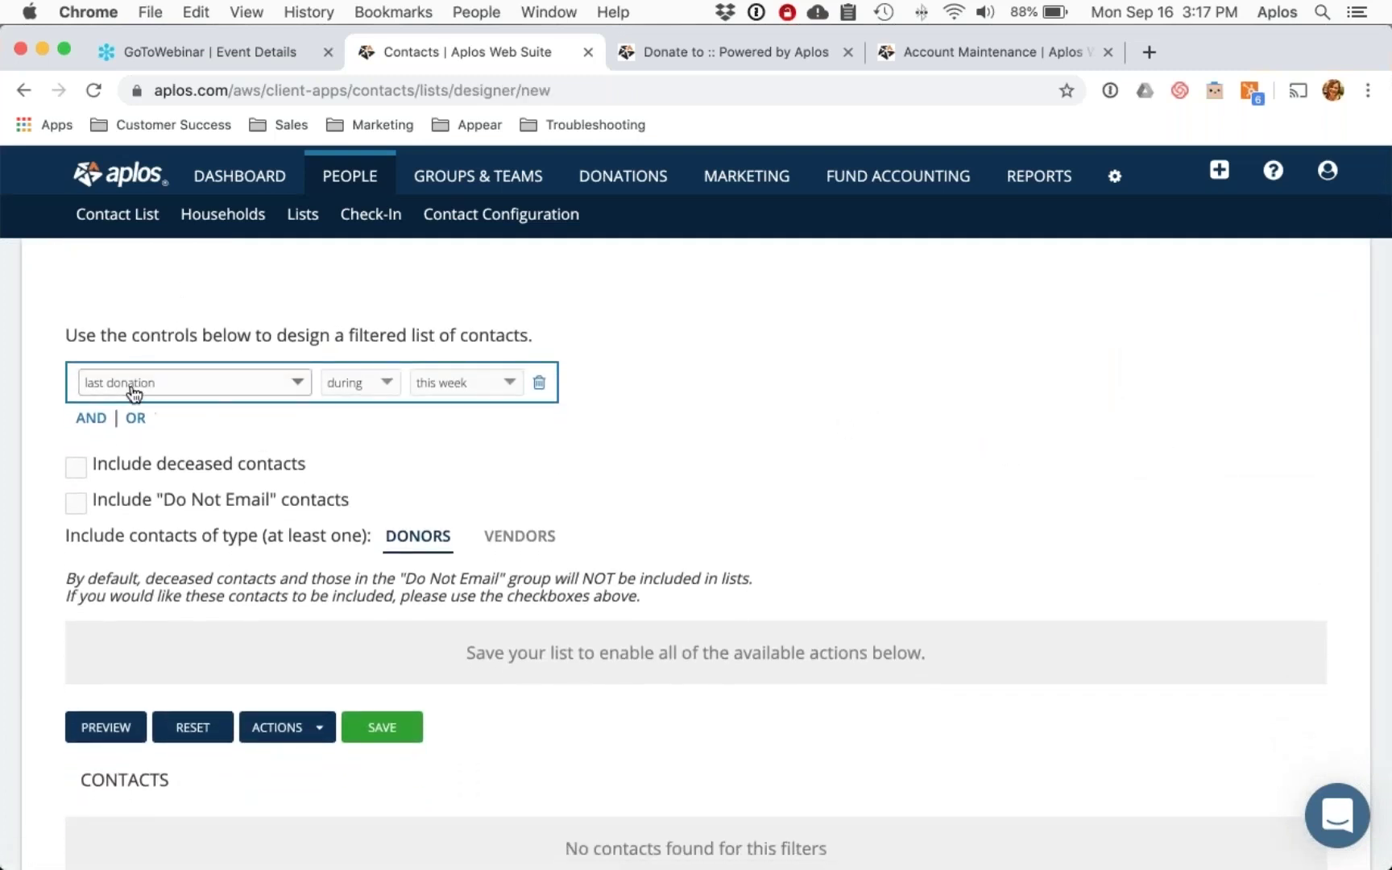
pyautogui.click(181, 385)
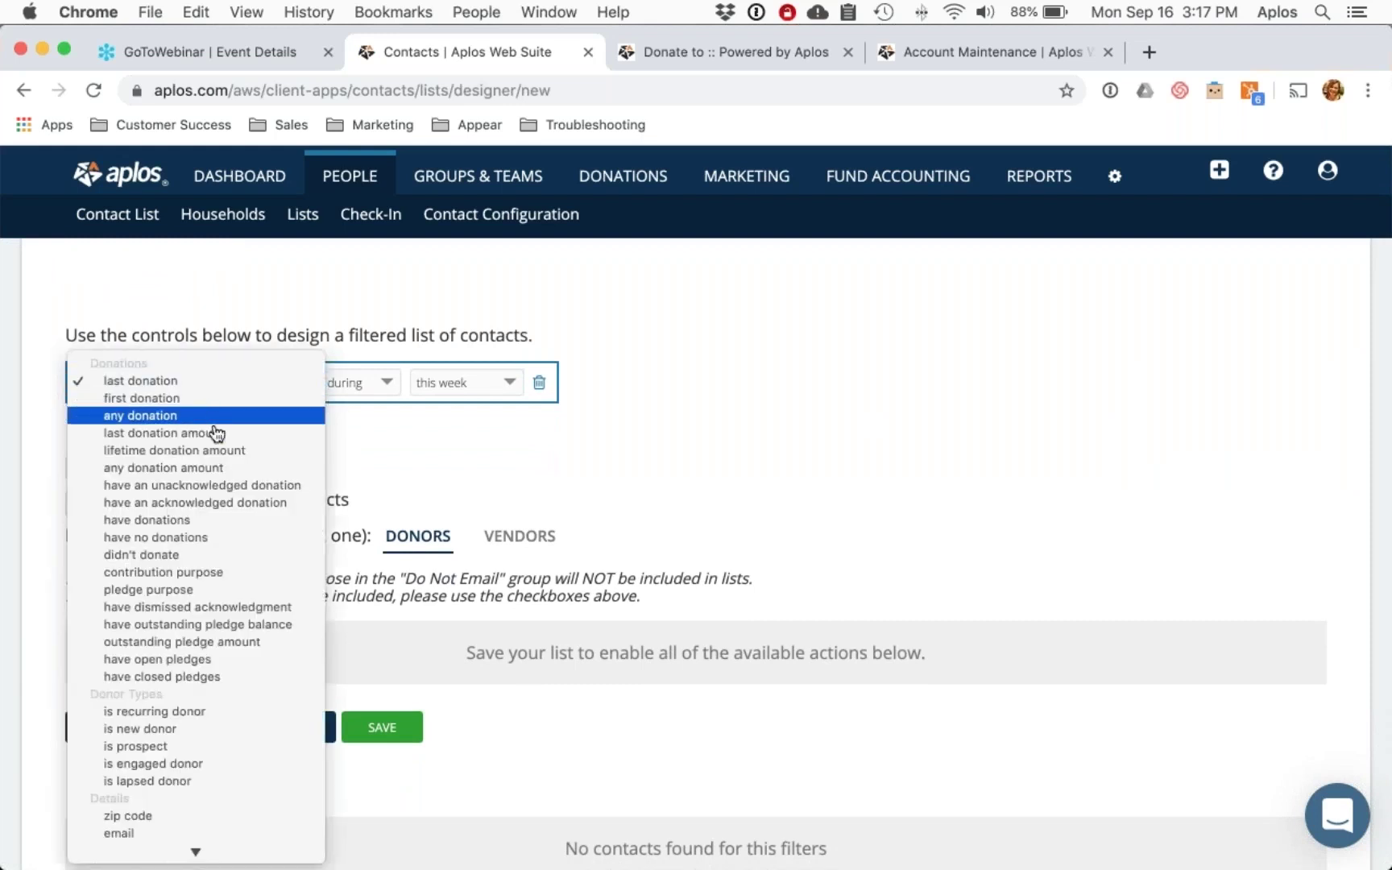
pyautogui.press('Escape')
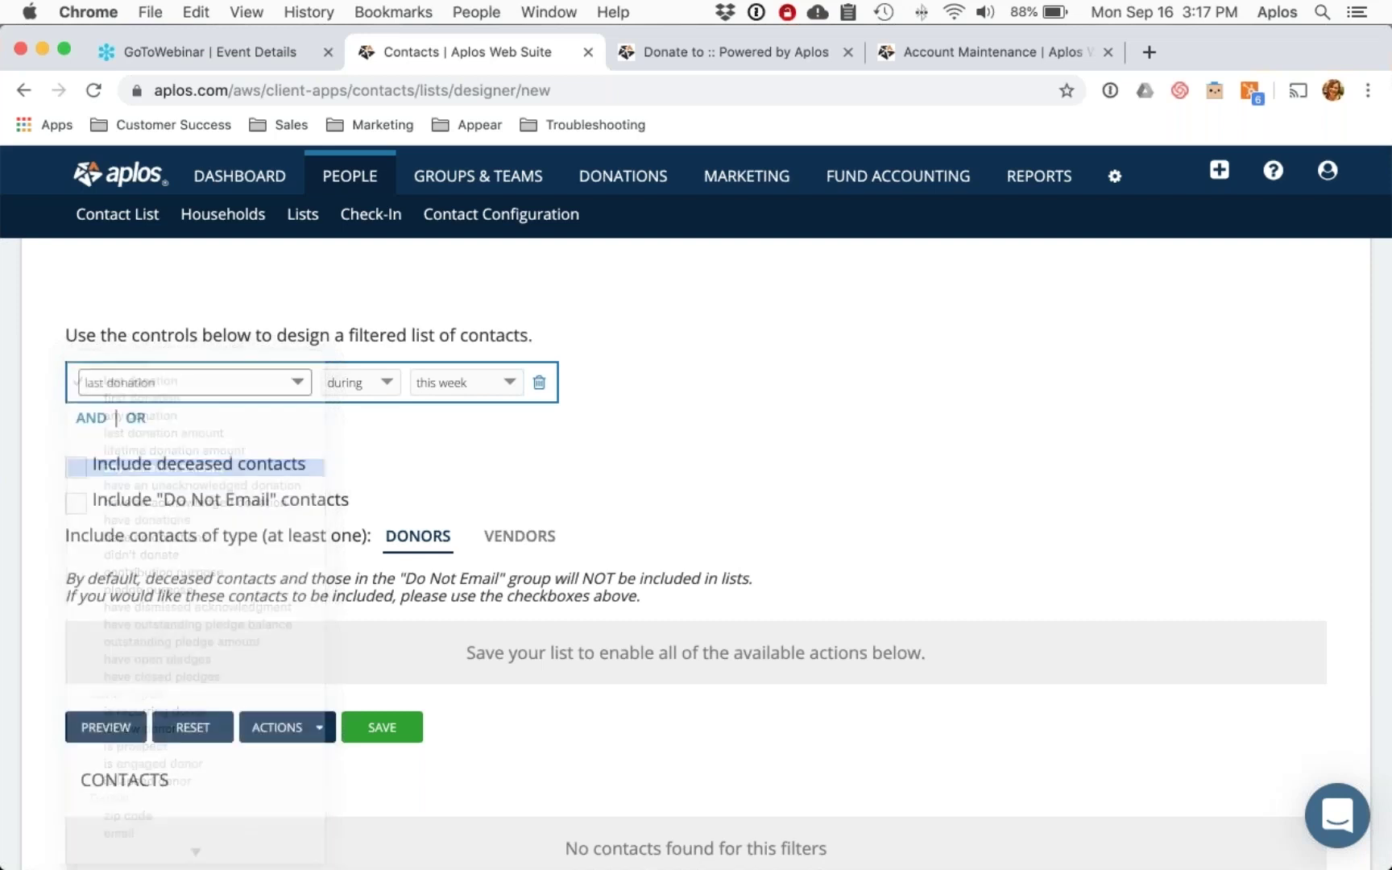
pyautogui.click(241, 385)
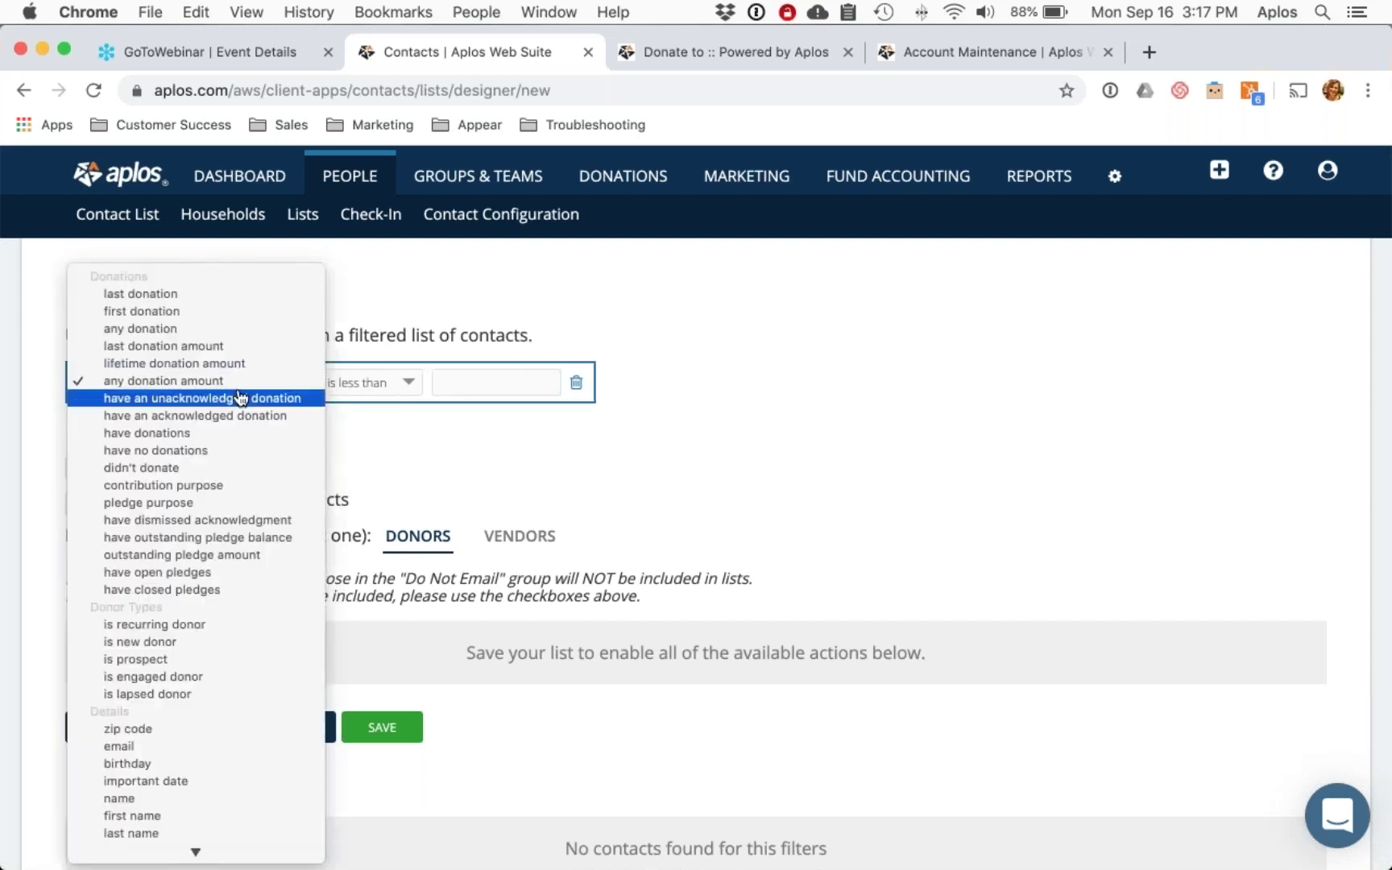
pyautogui.click(226, 435)
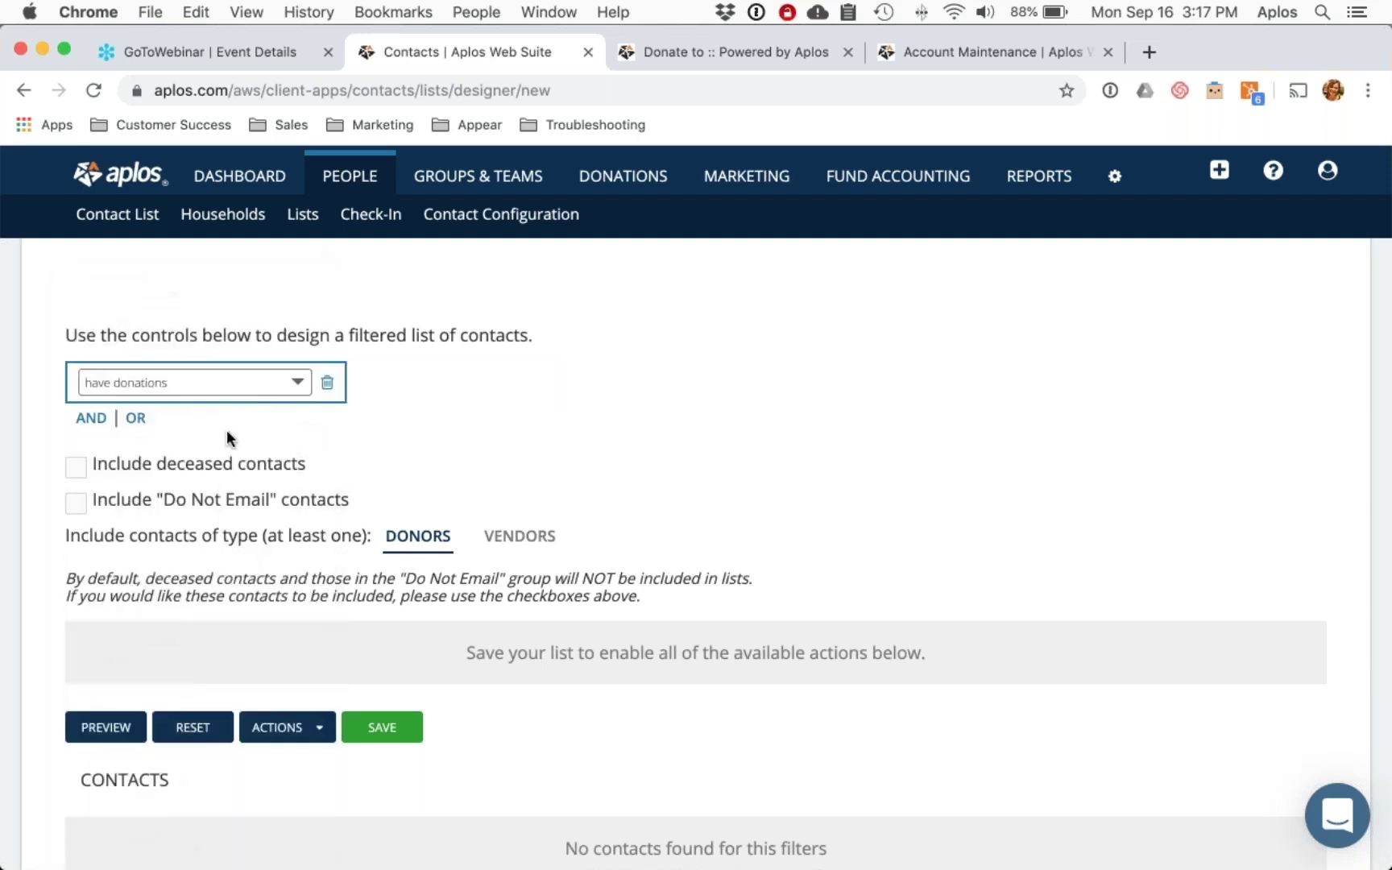
# Step: Add an AND condition to the smart list requiring that the zip code contains 93704
pyautogui.click(92, 418)
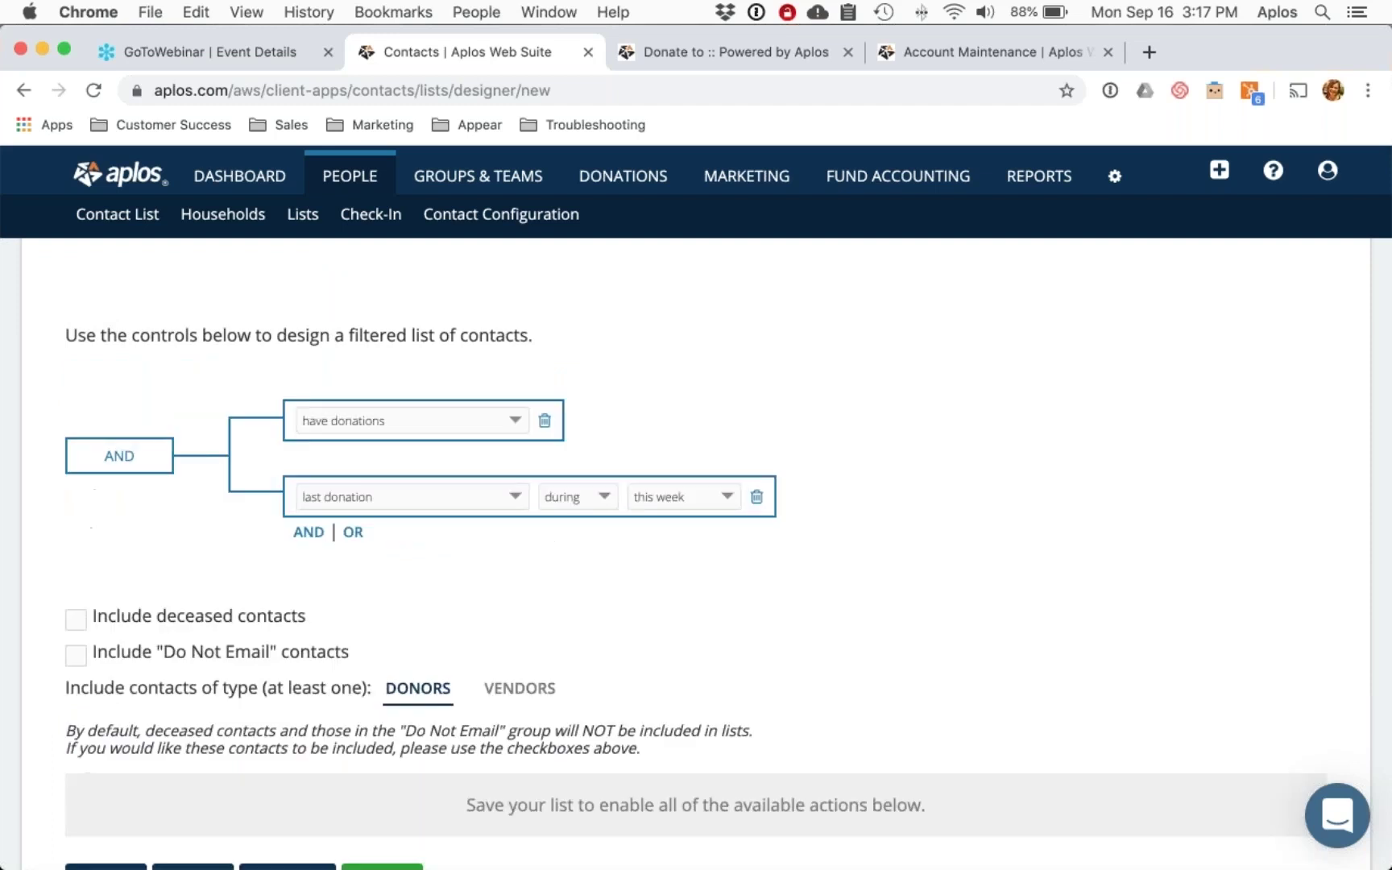
pyautogui.click(443, 487)
pyautogui.scroll(-5, 423, 523)
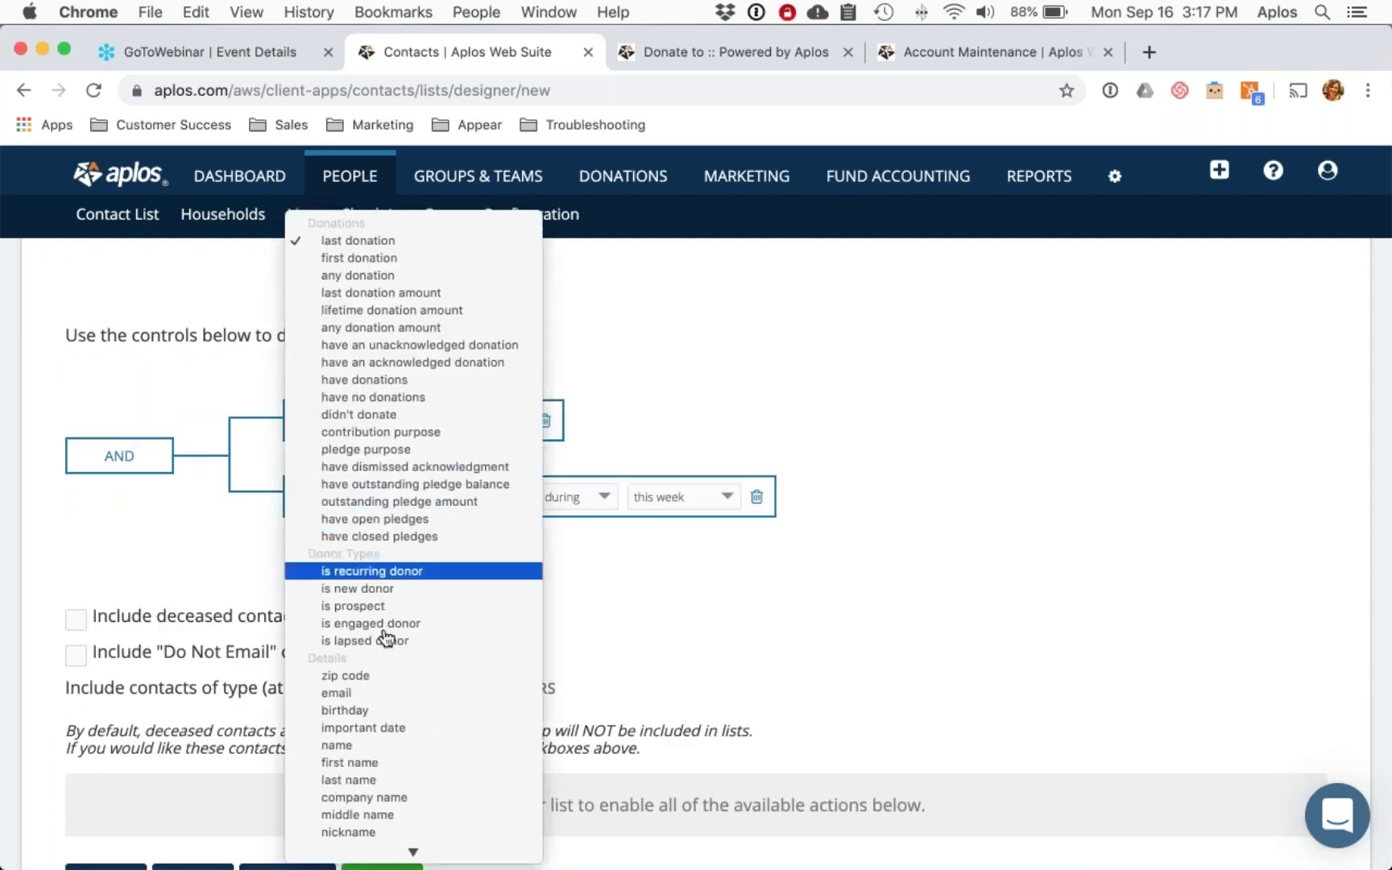
pyautogui.click(377, 676)
pyautogui.click(693, 492)
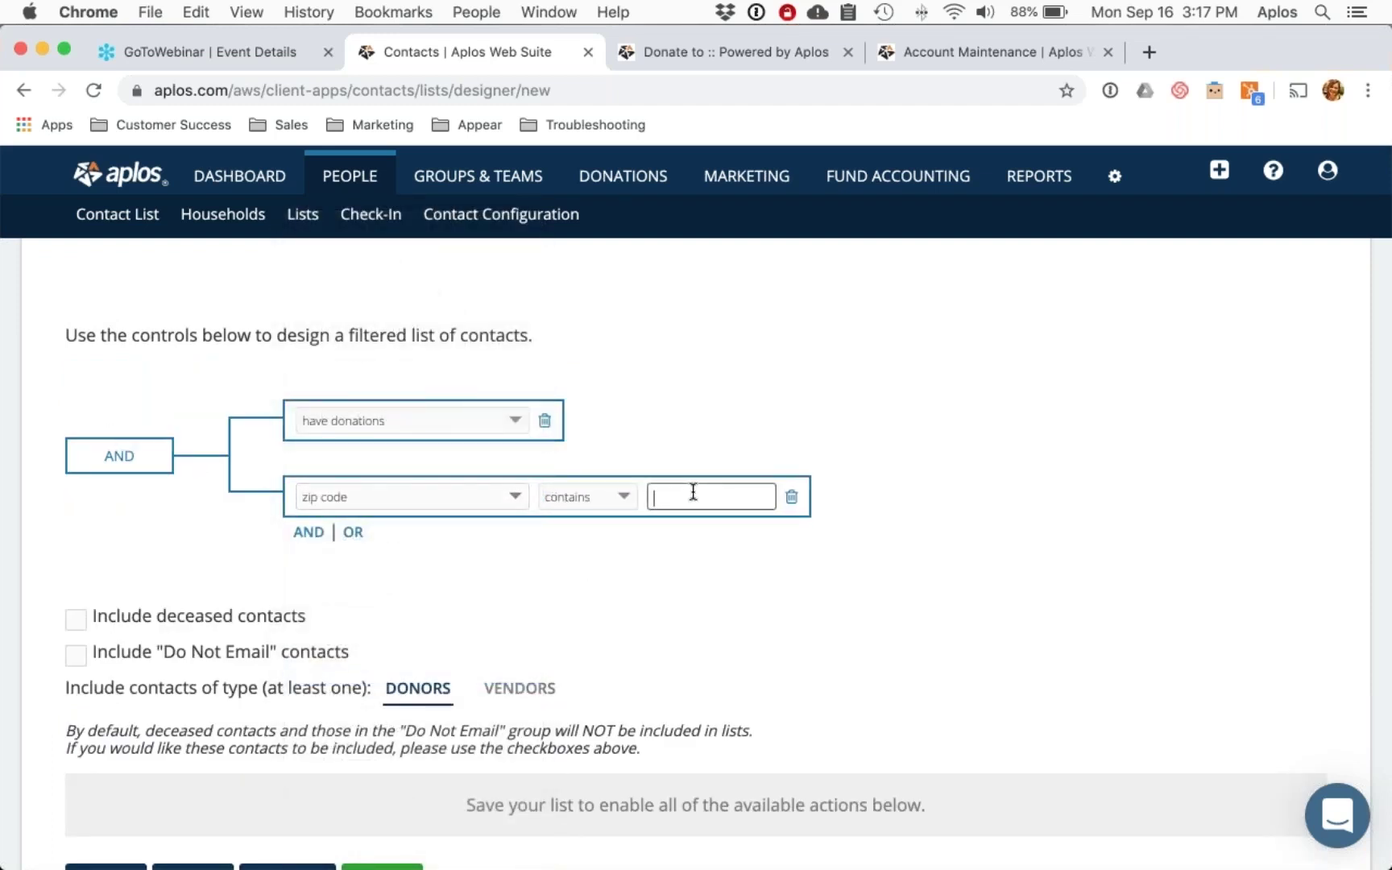
pyautogui.write('93704')
# Step: Preview the filtered smart list and look through the matching contacts
pyautogui.scroll(-2, 494, 593)
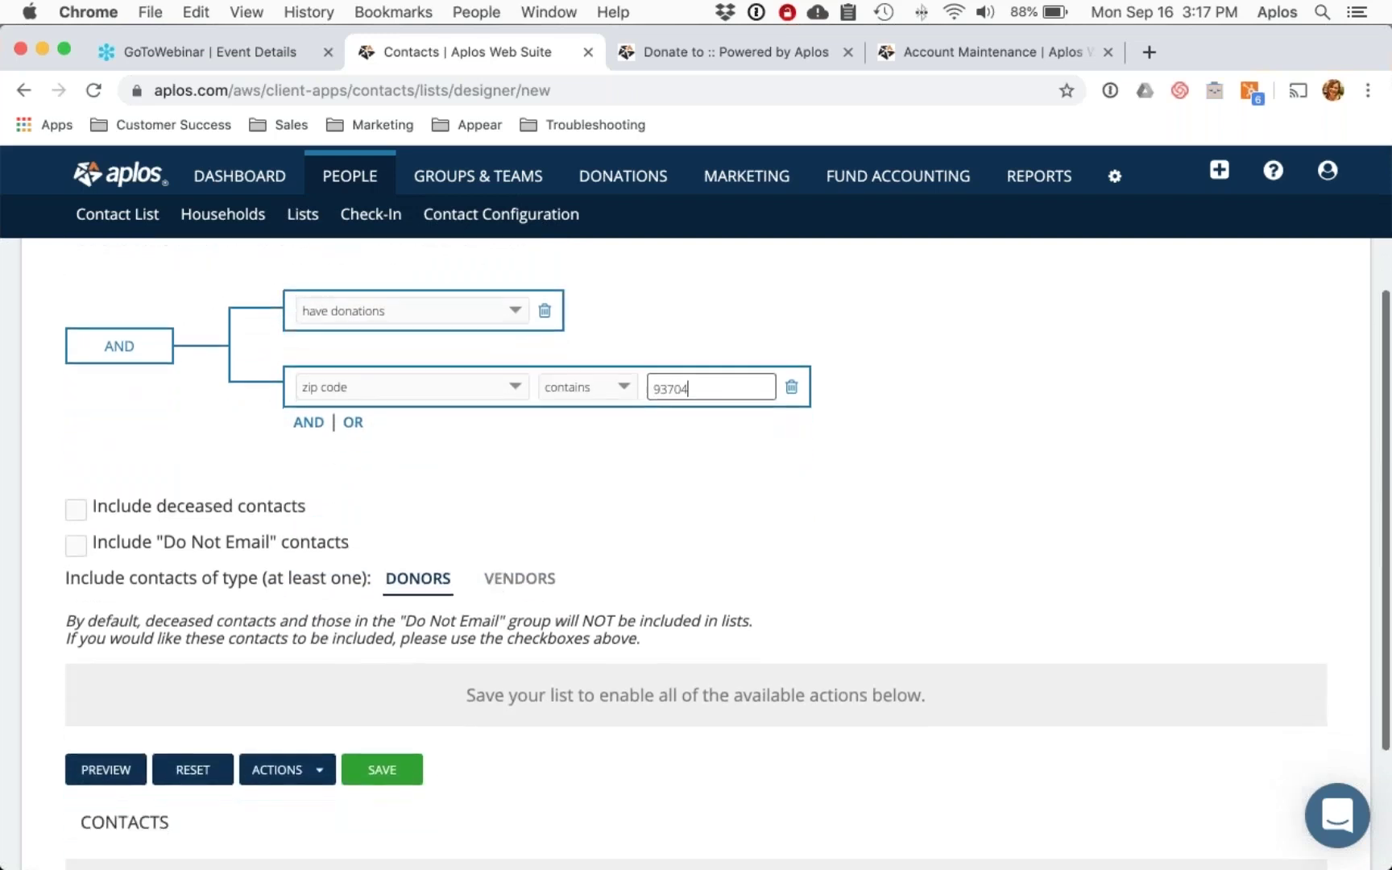
pyautogui.click(110, 779)
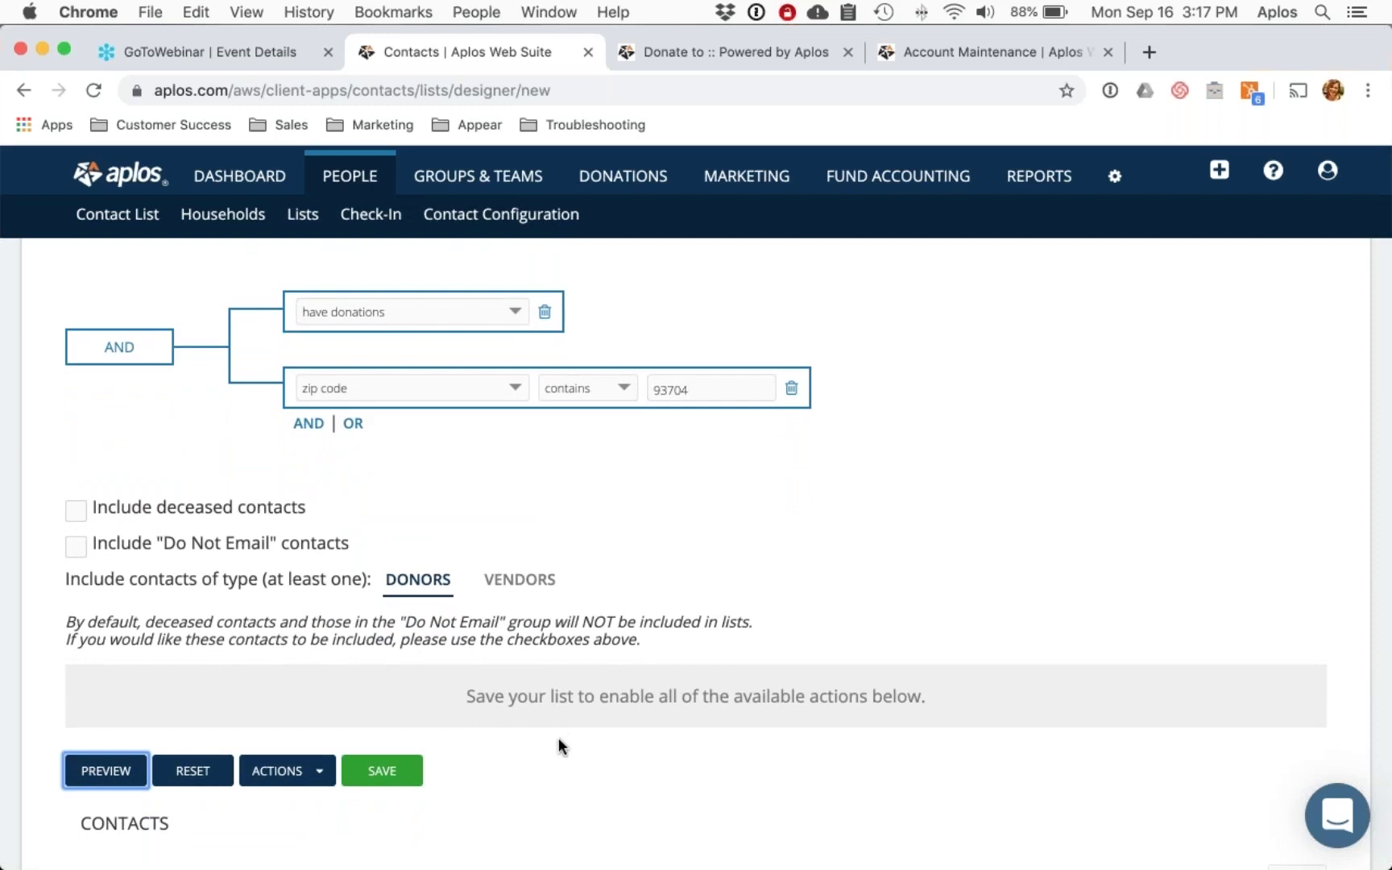
pyautogui.scroll(-8, 805, 584)
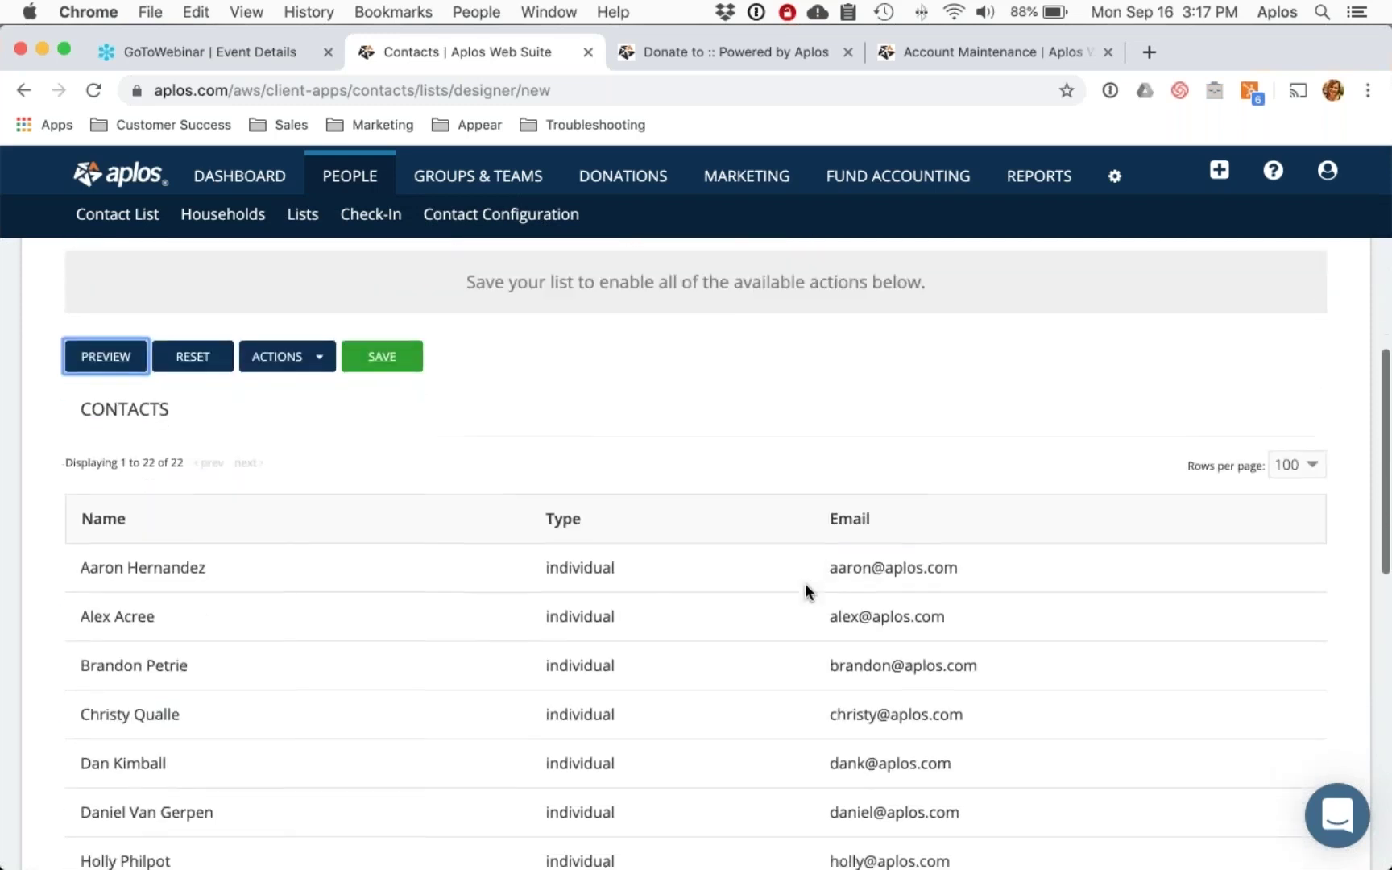
pyautogui.scroll(-5, 777, 547)
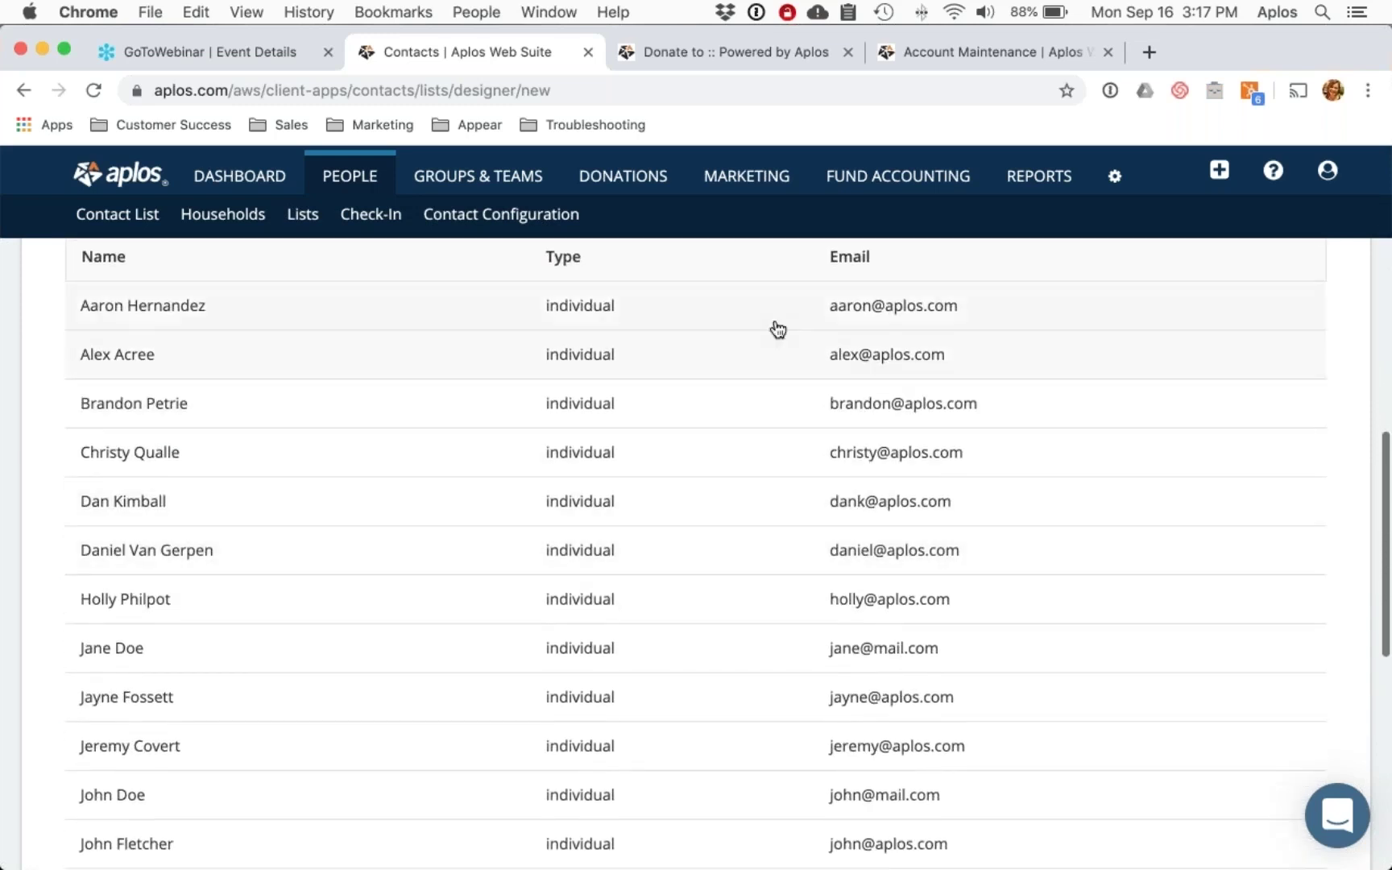
pyautogui.scroll(-4, 779, 584)
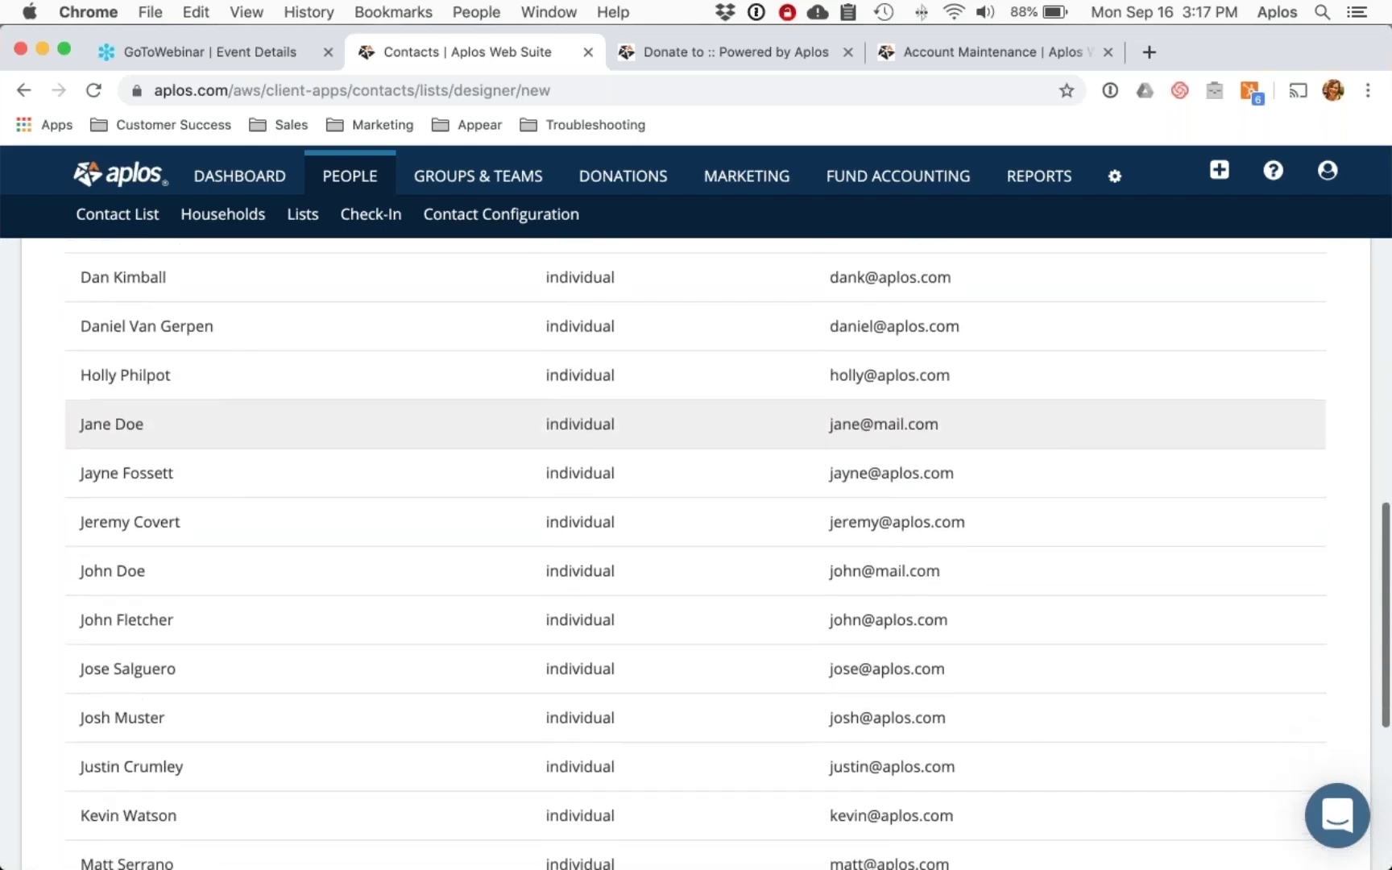
pyautogui.scroll(10, 780, 424)
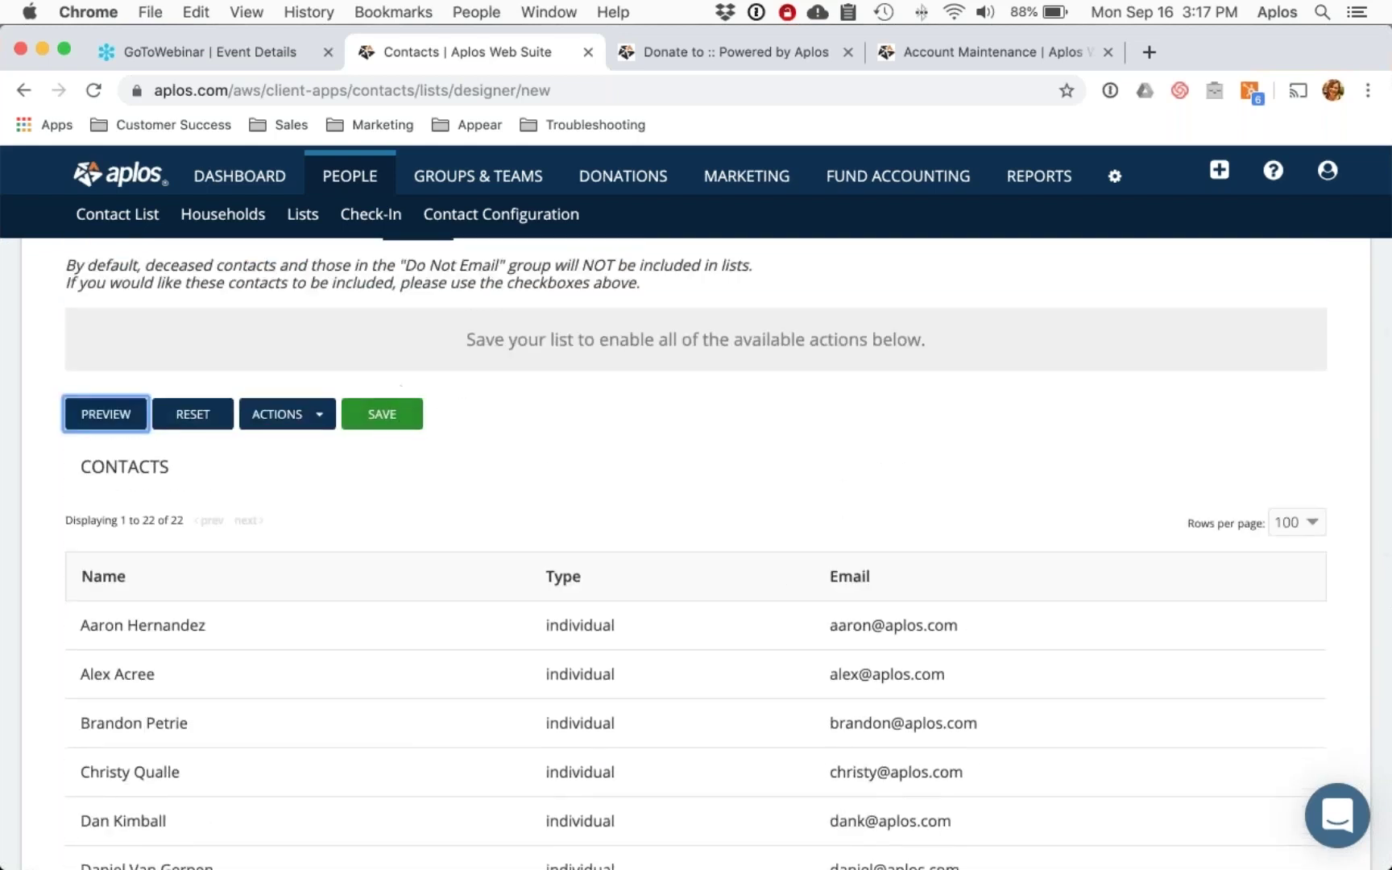
# Step: Review the actions available for the filtered list, close them, and return to the filter conditions
pyautogui.click(318, 415)
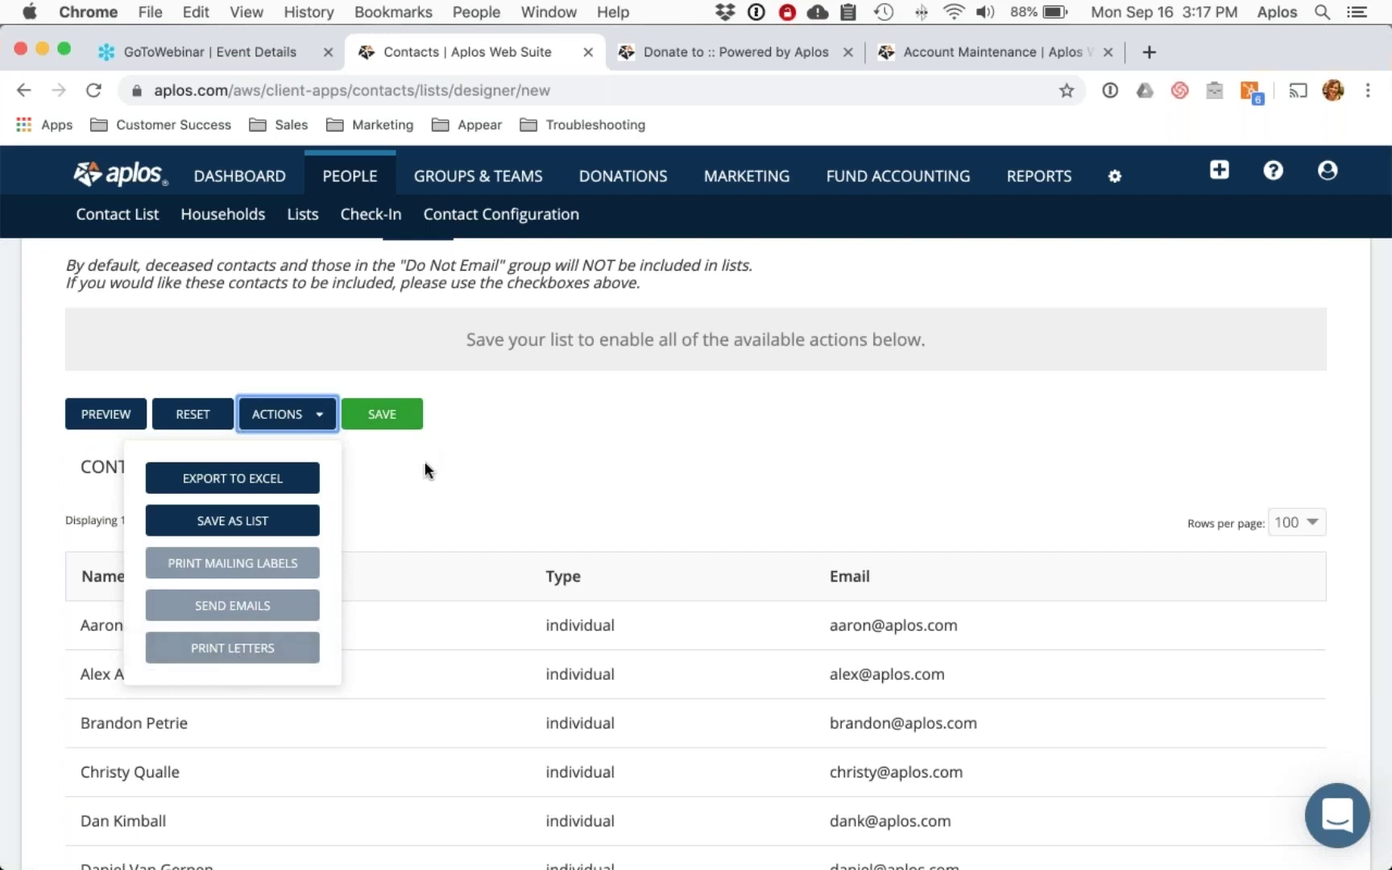
pyautogui.click(322, 411)
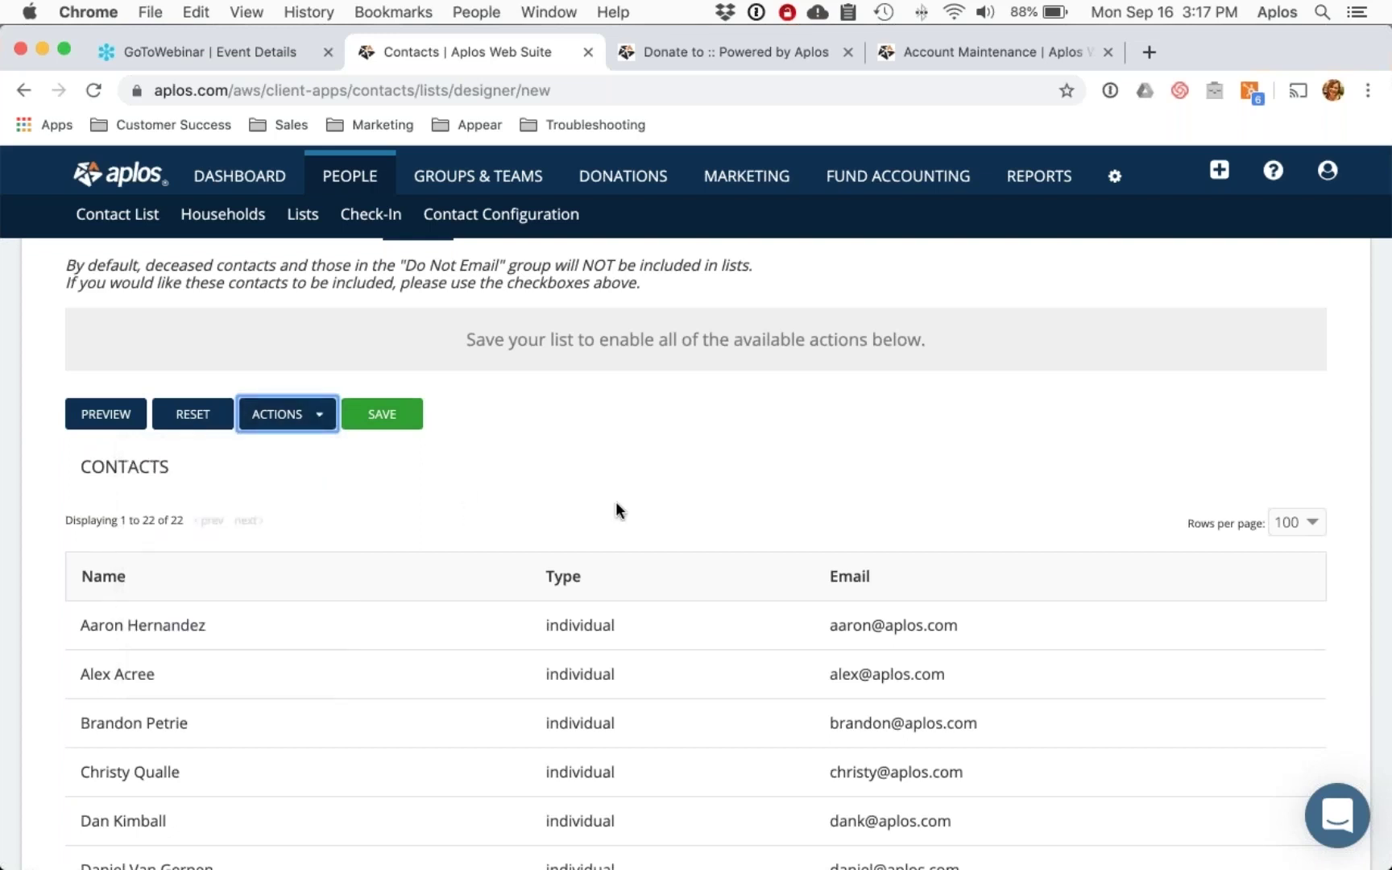
pyautogui.scroll(5, 616, 509)
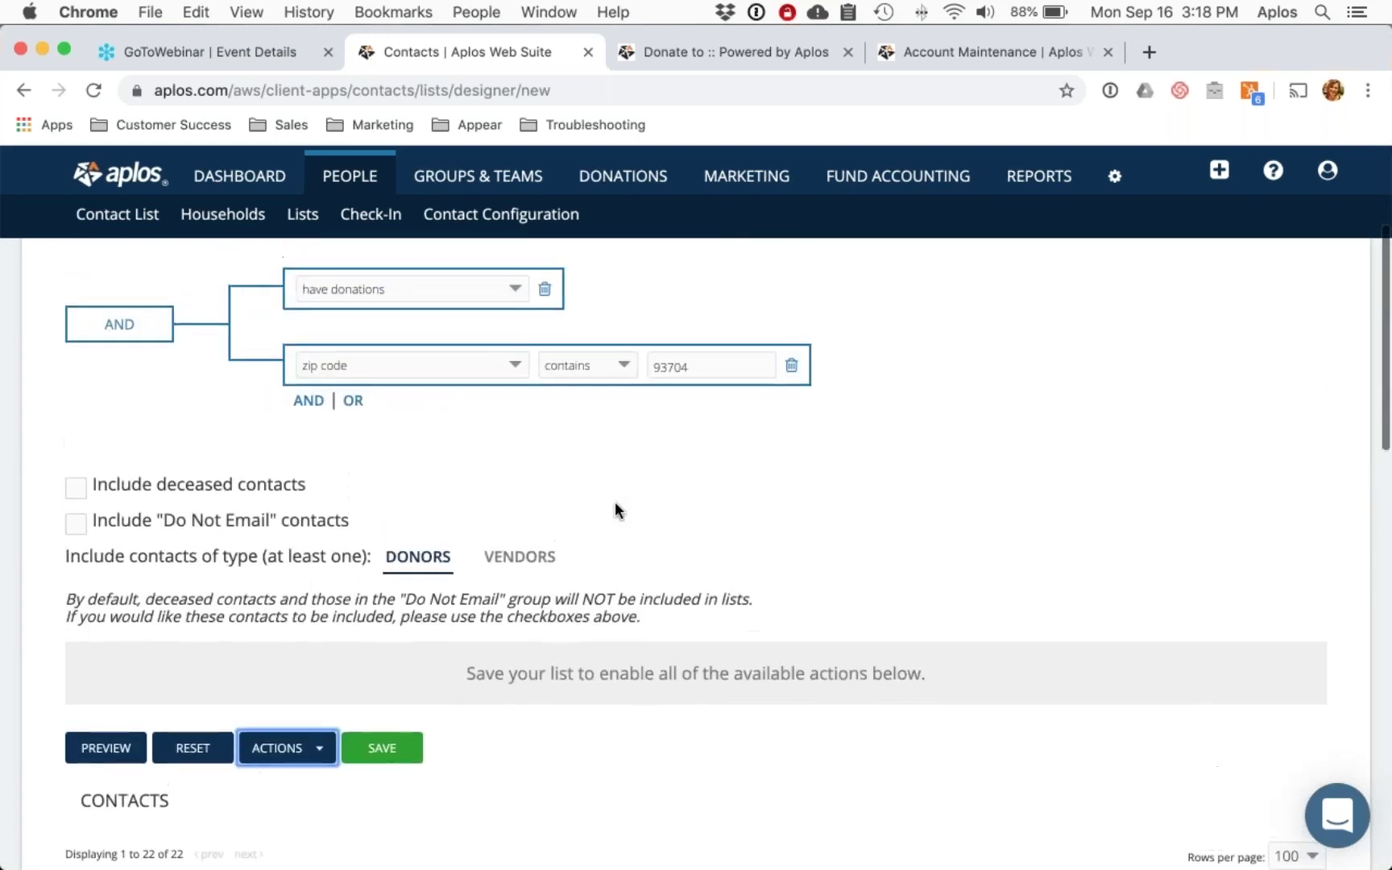
pyautogui.scroll(3, 615, 511)
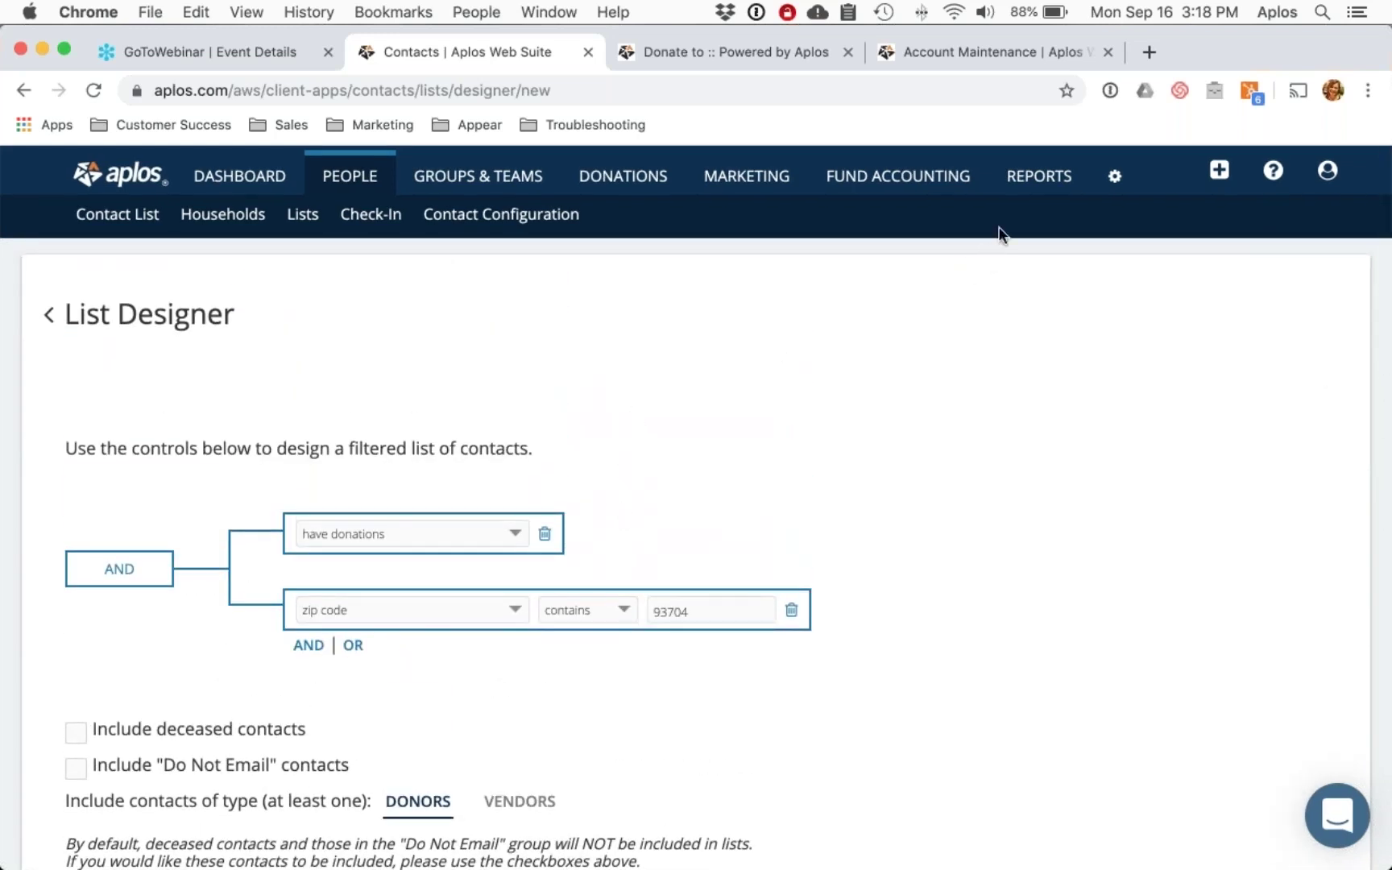
# Step: Open the Balance Sheet from the favorite reports and review its assets, total cash, liabilities and equity fund balances
pyautogui.click(1047, 177)
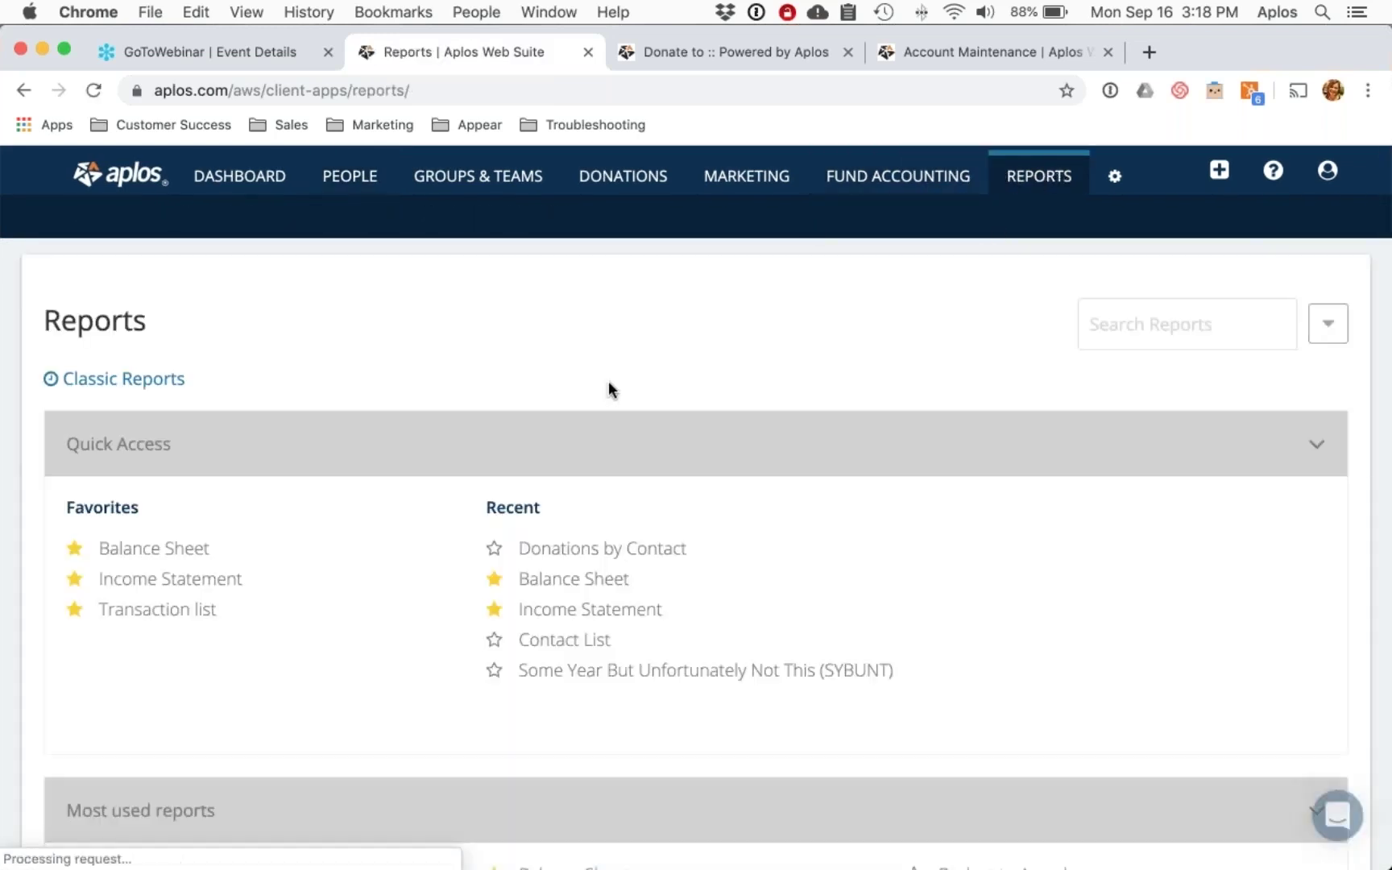
pyautogui.click(161, 552)
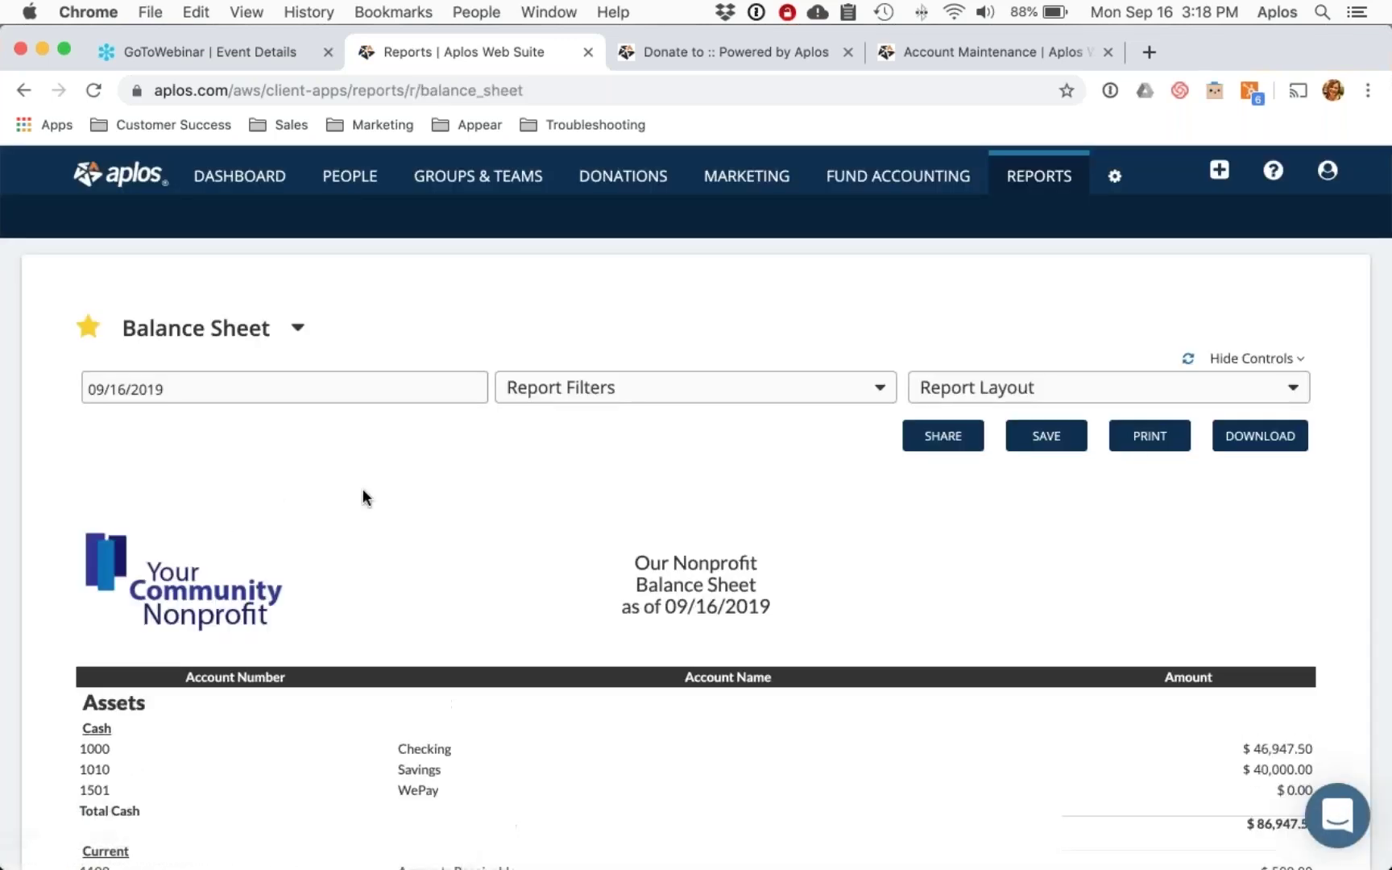
pyautogui.scroll(-5, 367, 498)
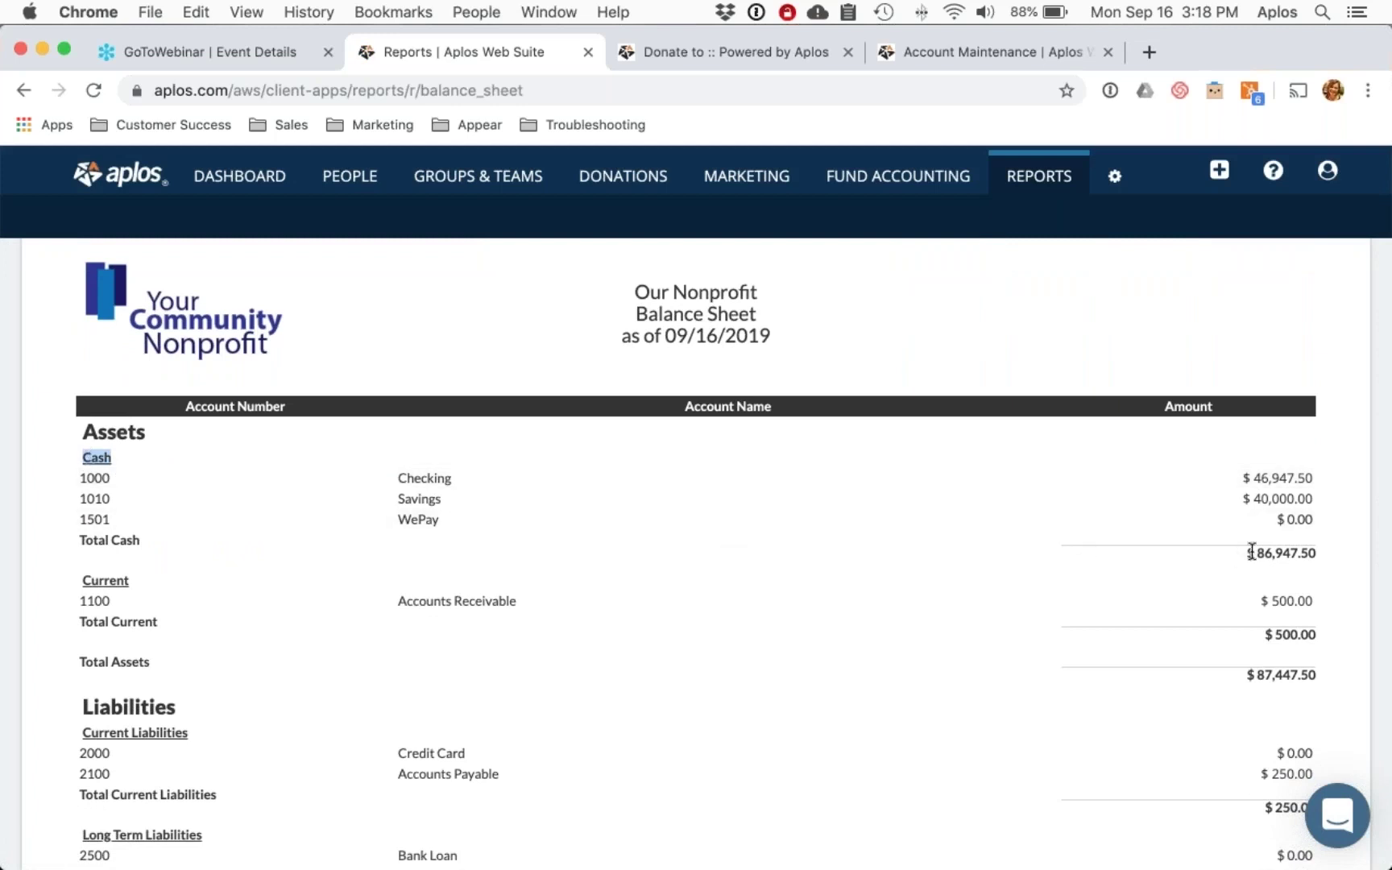
pyautogui.moveTo(1247, 553); pyautogui.dragTo(1311, 552)
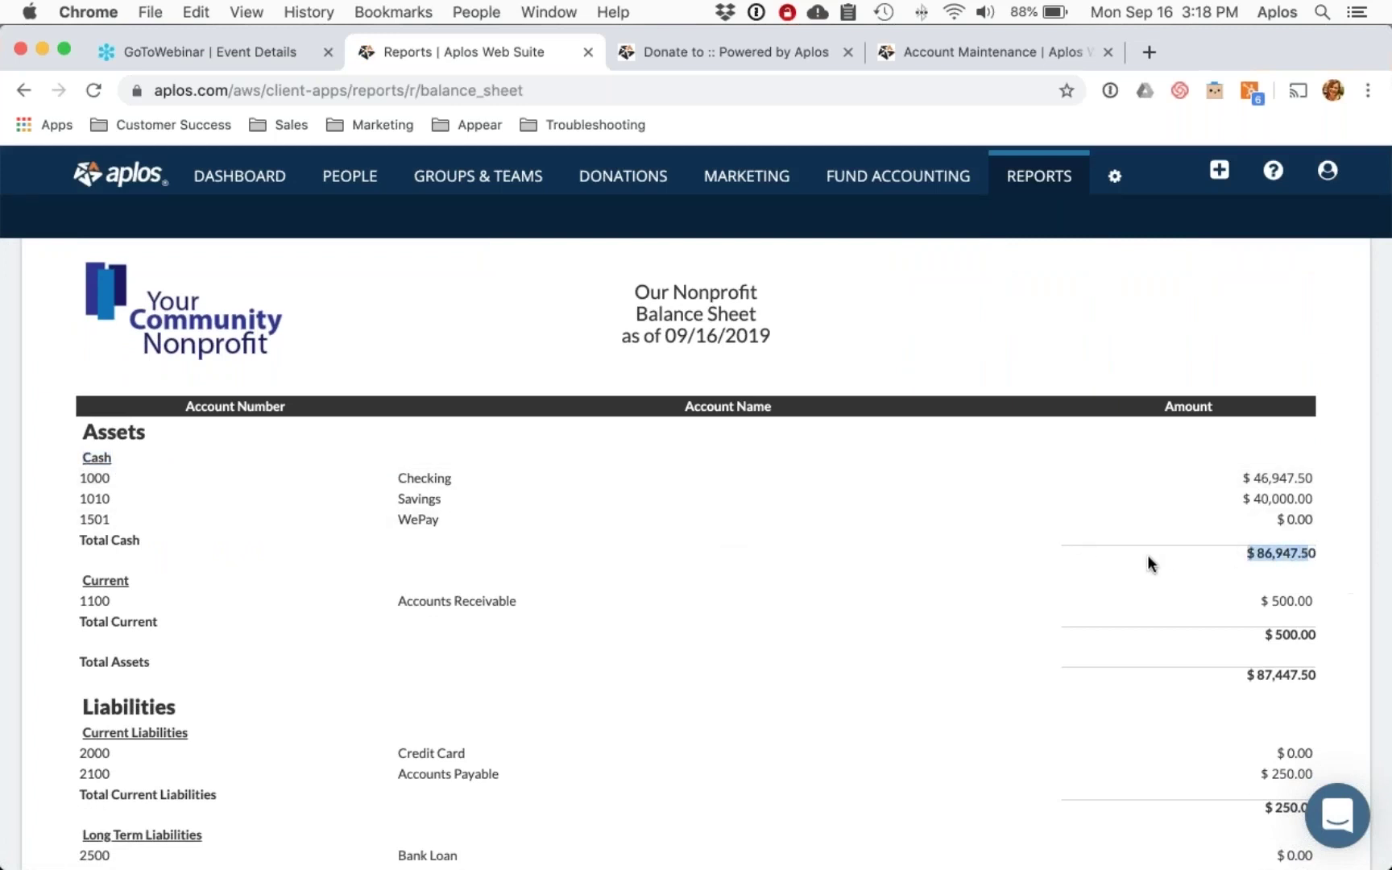
pyautogui.scroll(-3, 1147, 554)
pyautogui.scroll(3, 199, 387)
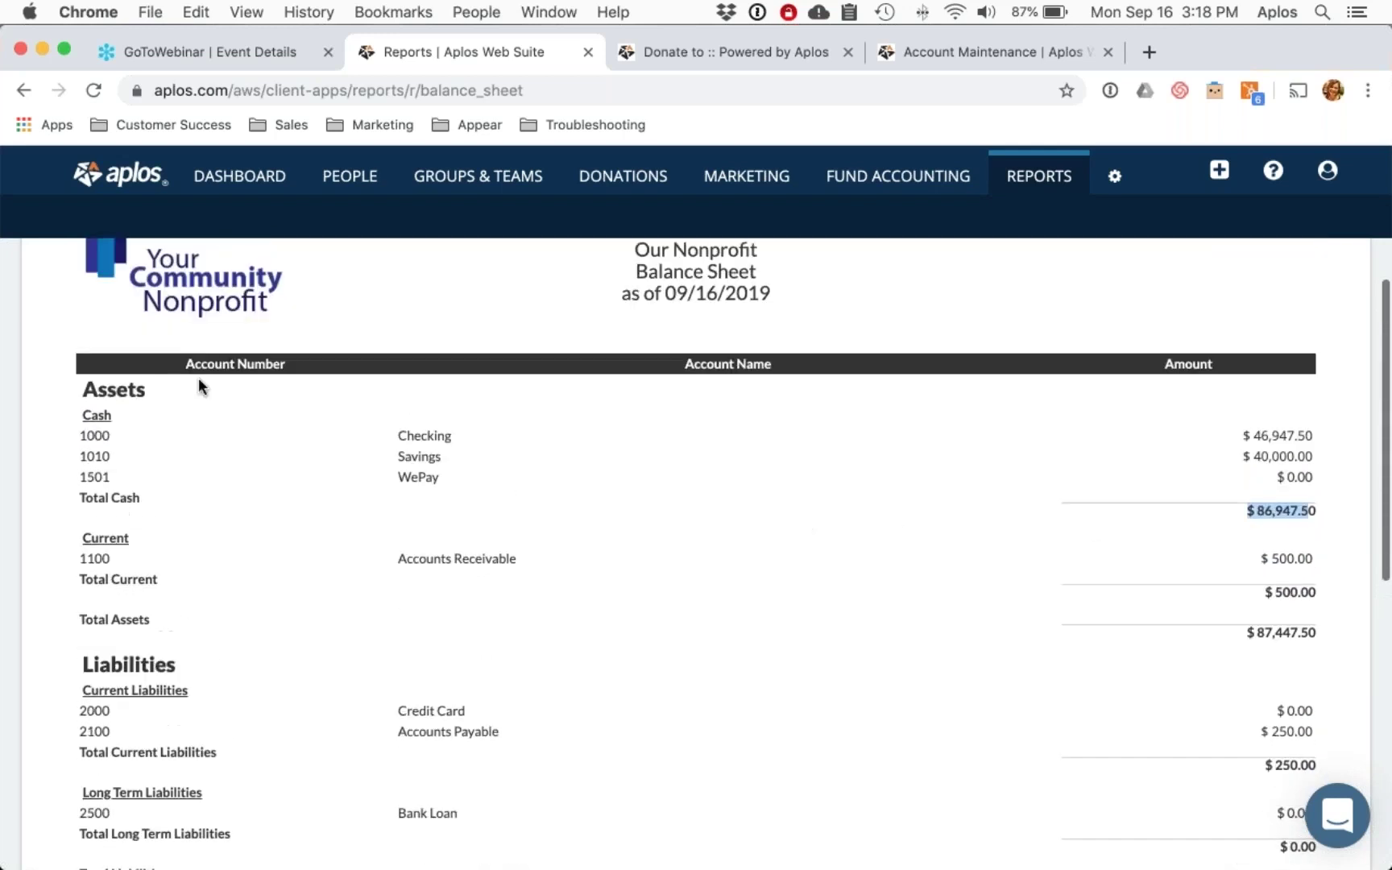
pyautogui.scroll(-5, 92, 406)
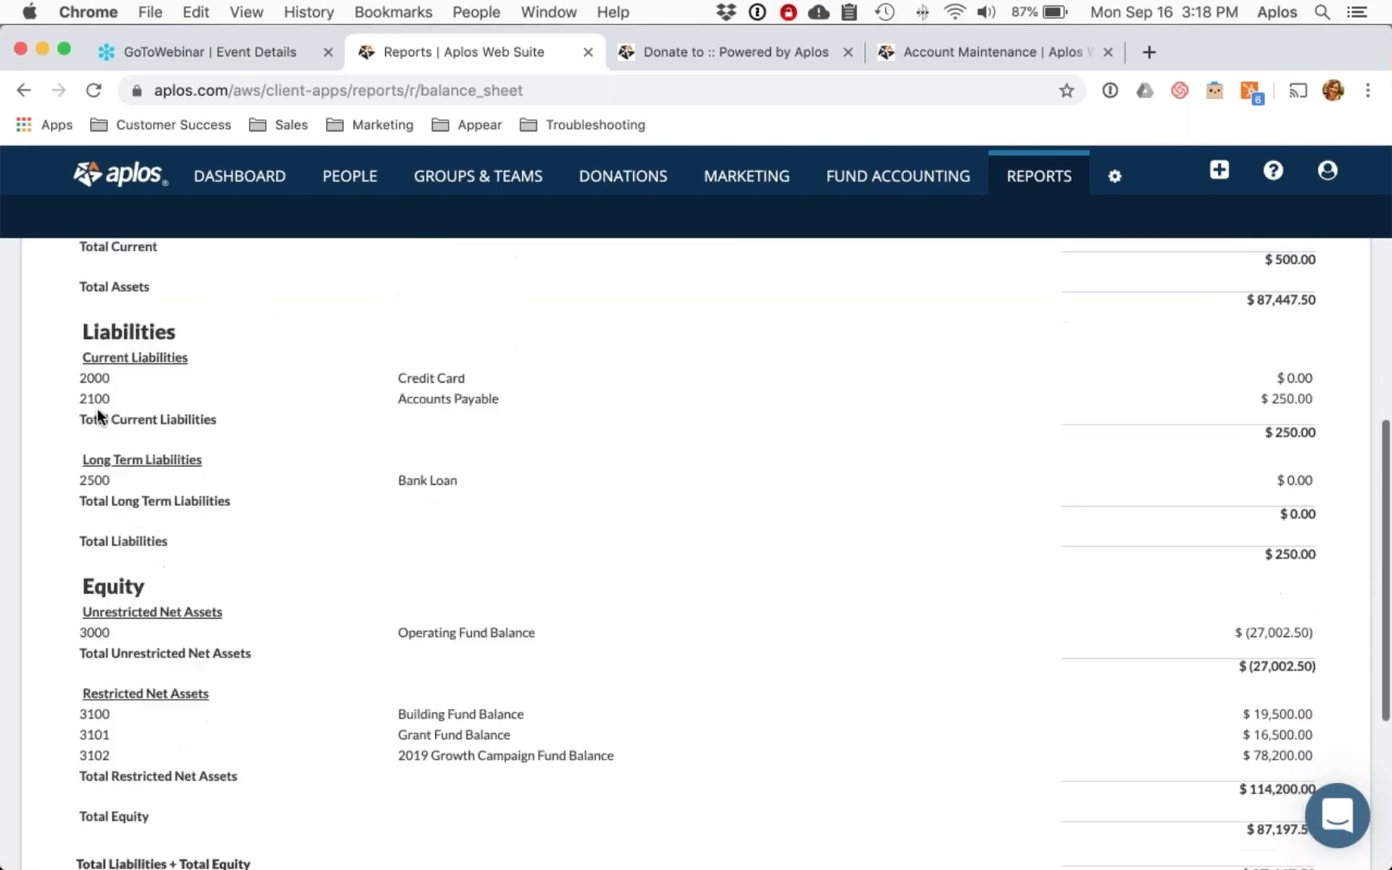
pyautogui.scroll(-3, 103, 556)
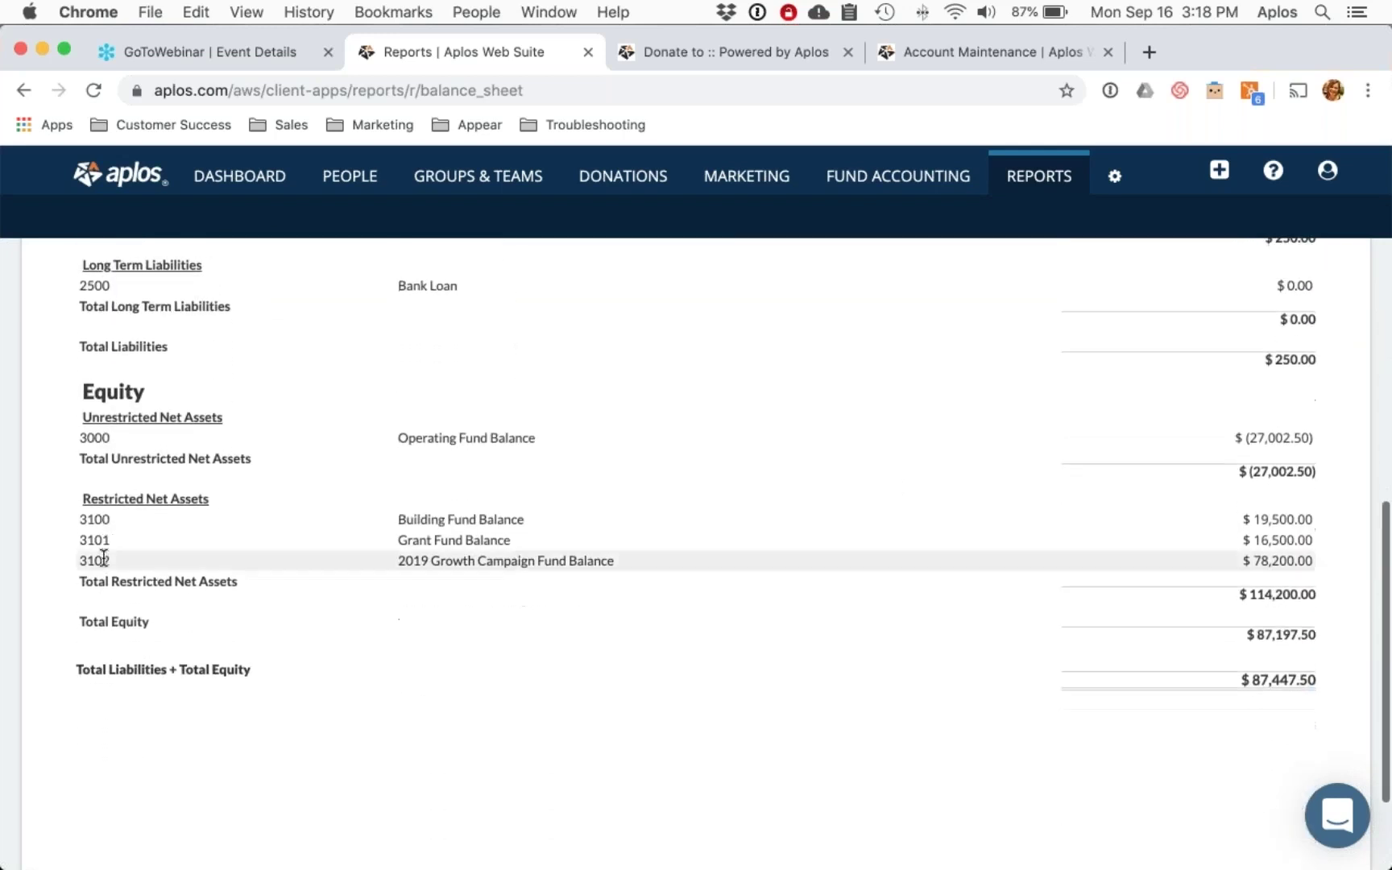
pyautogui.scroll(10, 103, 558)
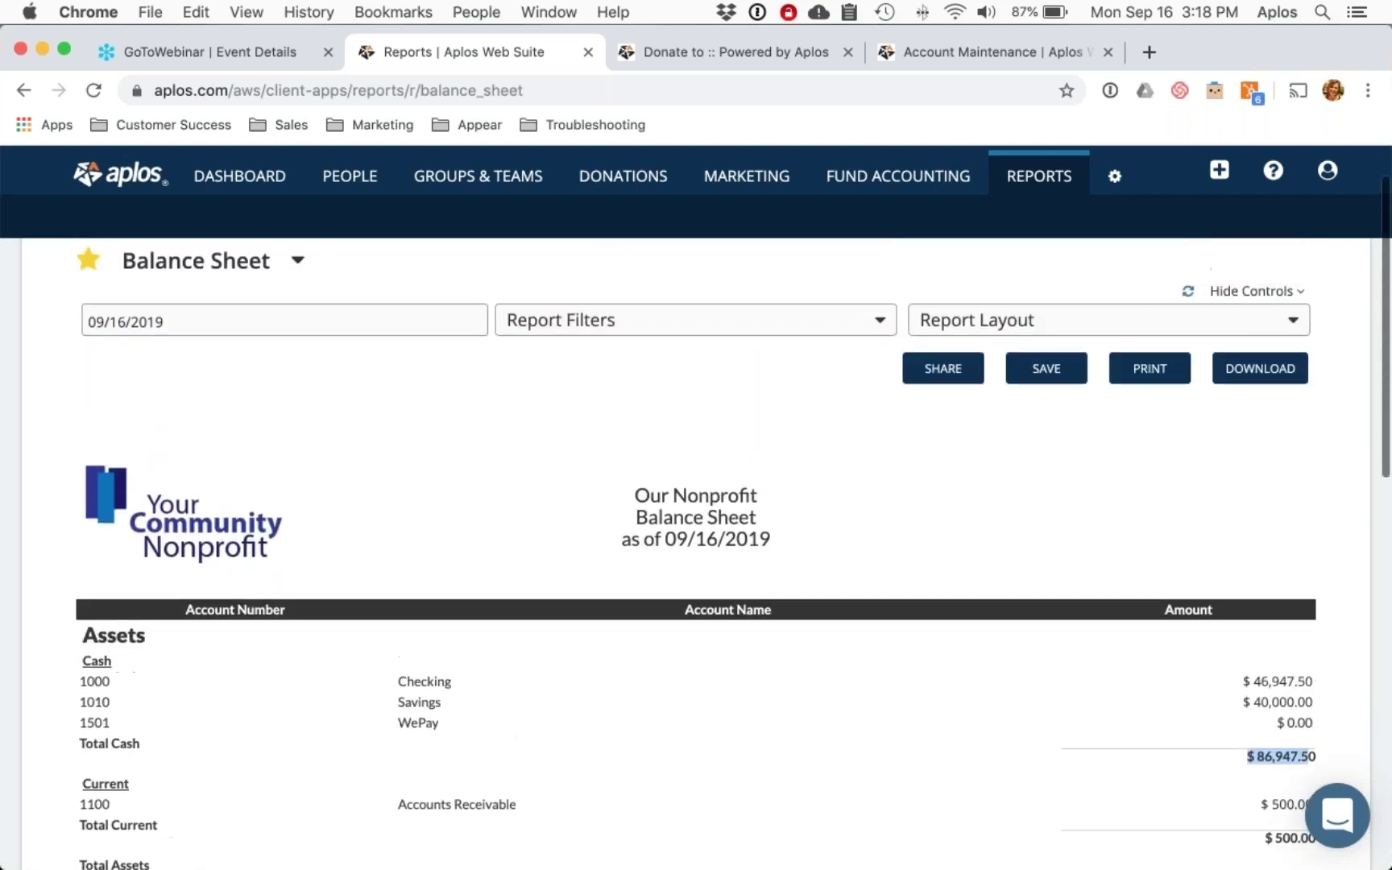
# Step: Return to the reports overview, open the favorite Income Statement, and review its income and expense sections
pyautogui.click(1069, 179)
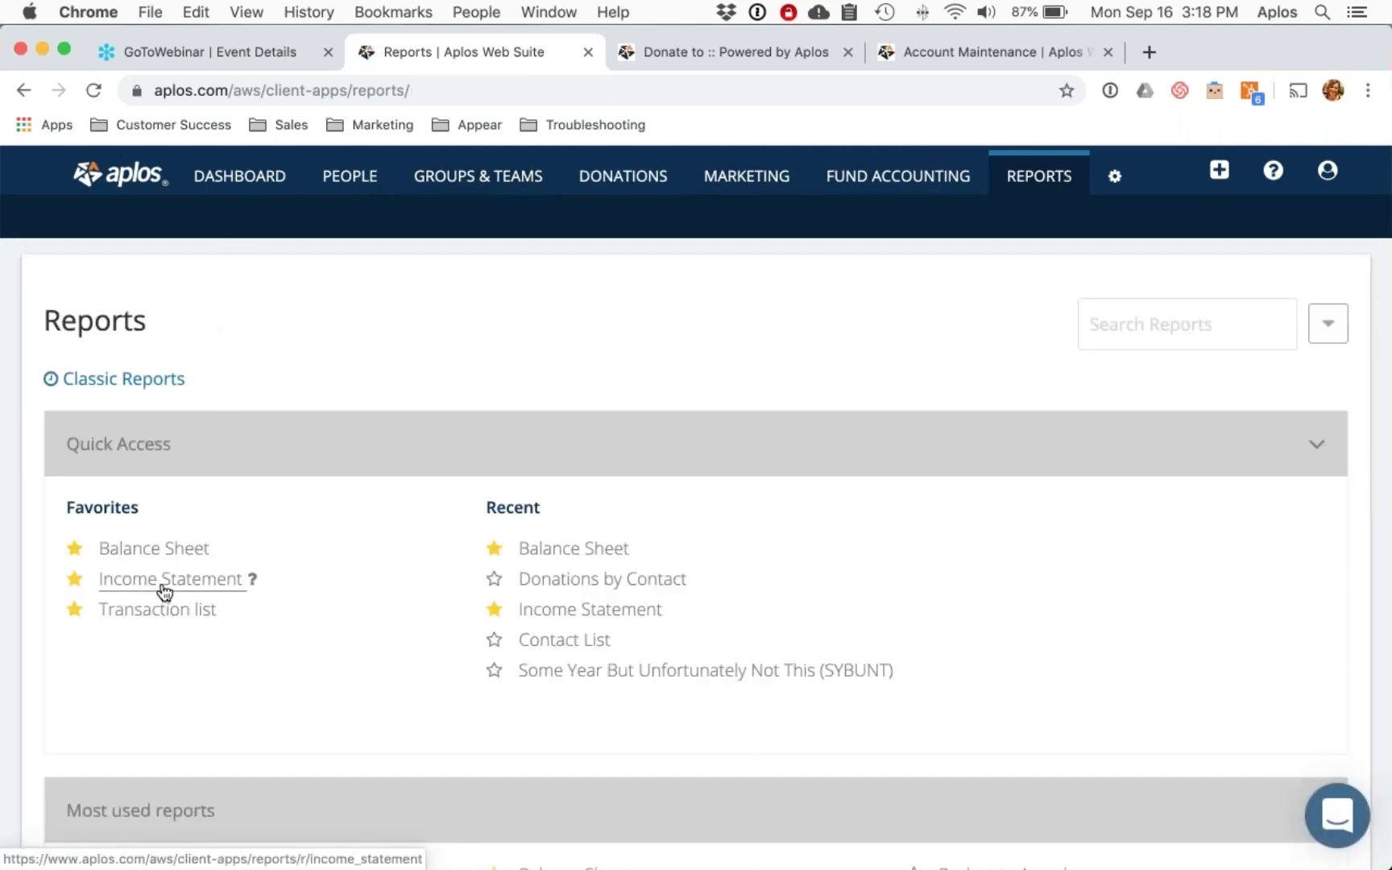
pyautogui.click(165, 580)
pyautogui.scroll(-2, 165, 592)
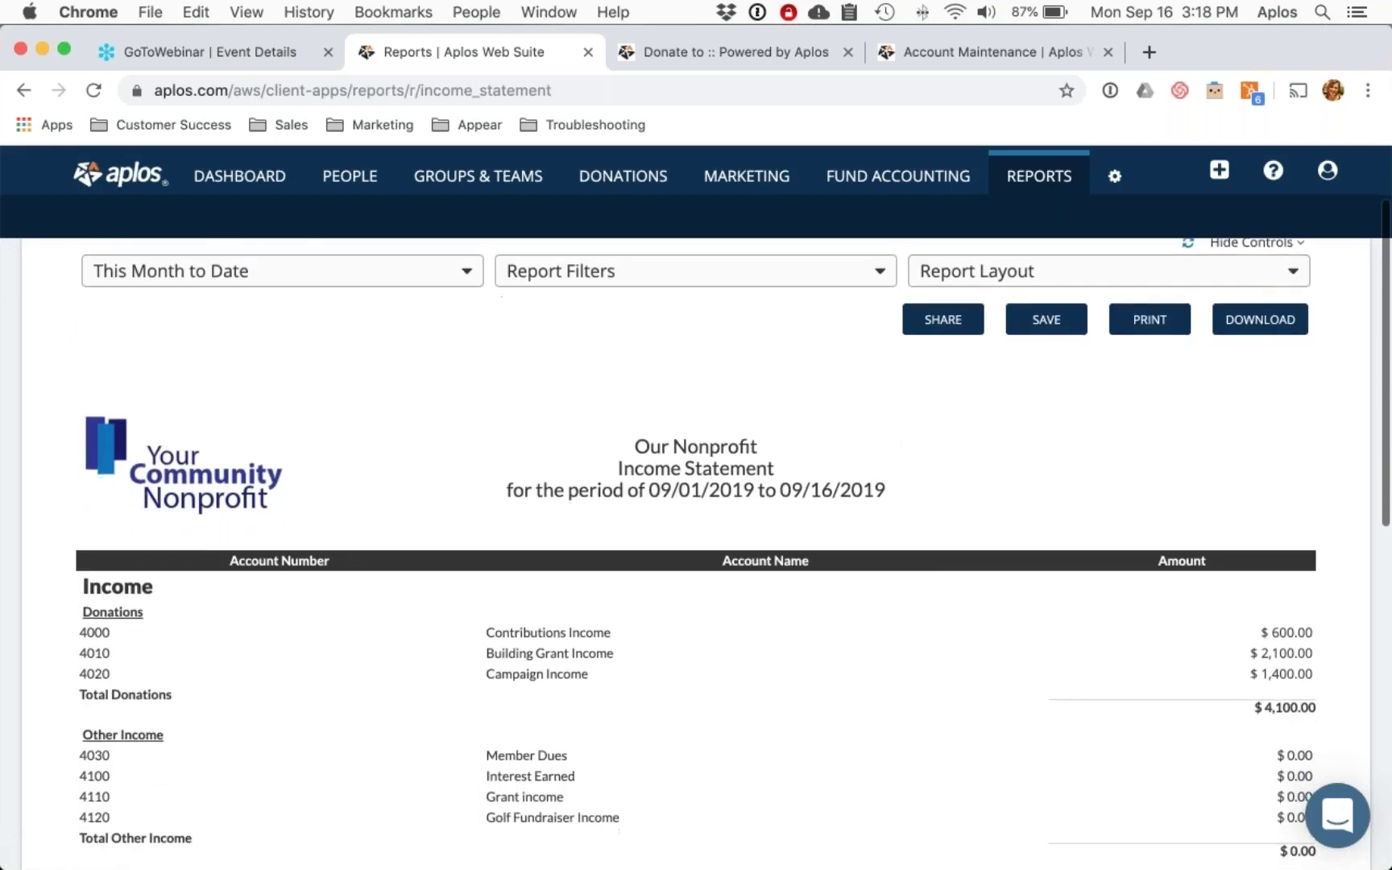
pyautogui.scroll(-4, 644, 557)
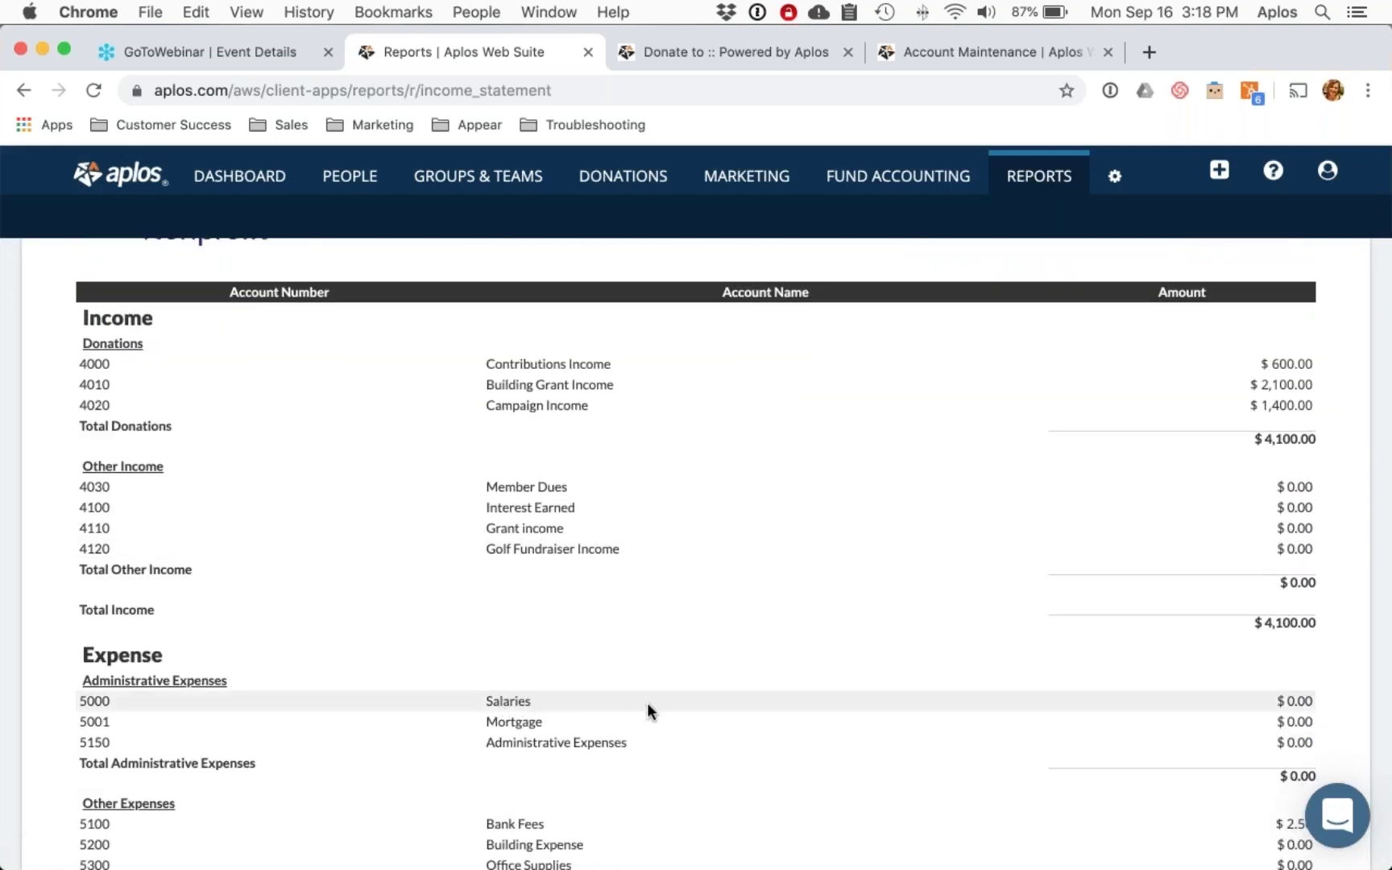
pyautogui.scroll(4, 650, 702)
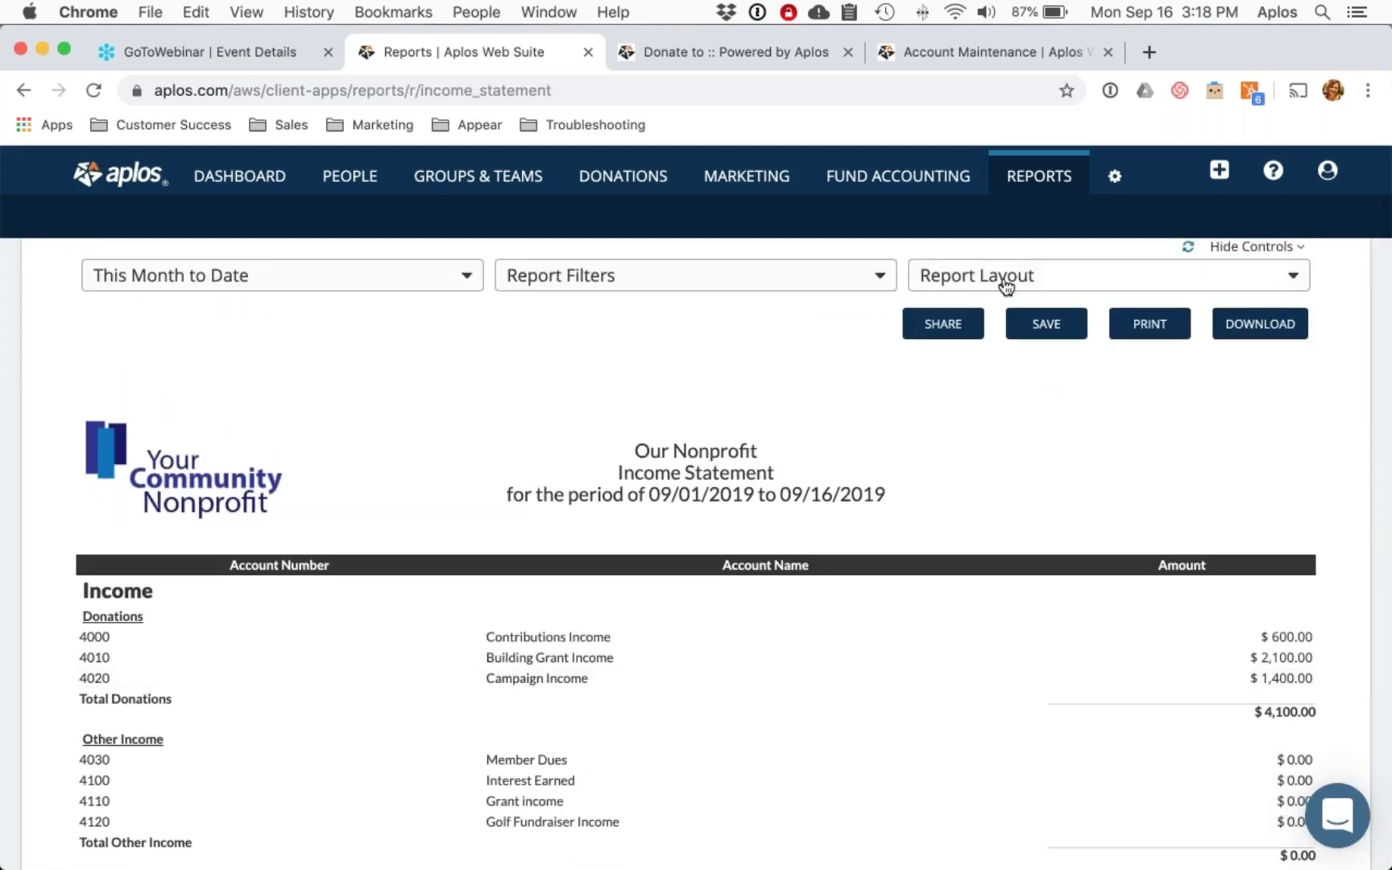
# Step: Include sub accounts in the Income Statement layout and review the income and expense rows
pyautogui.click(1005, 282)
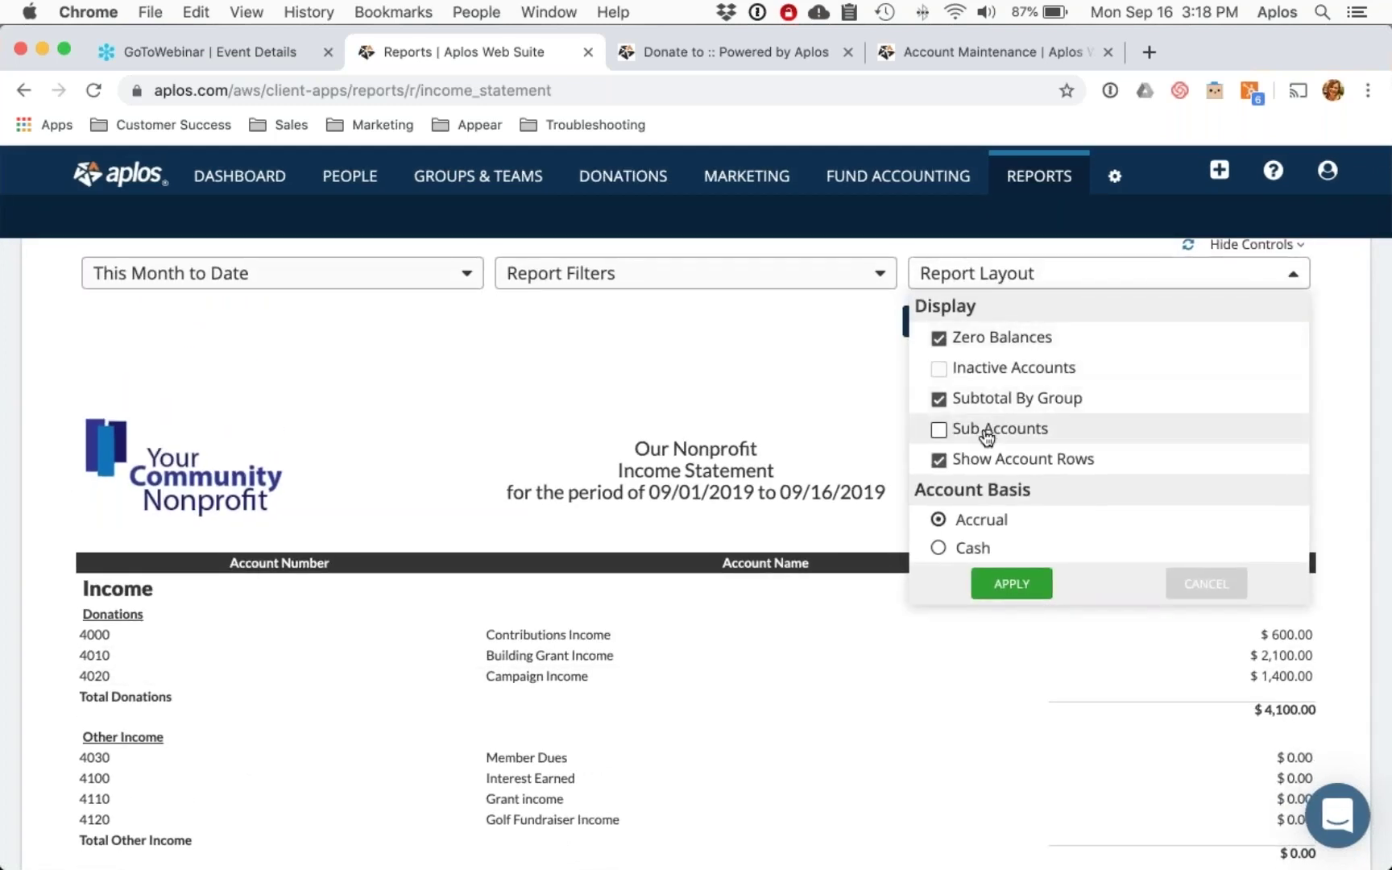
pyautogui.click(990, 586)
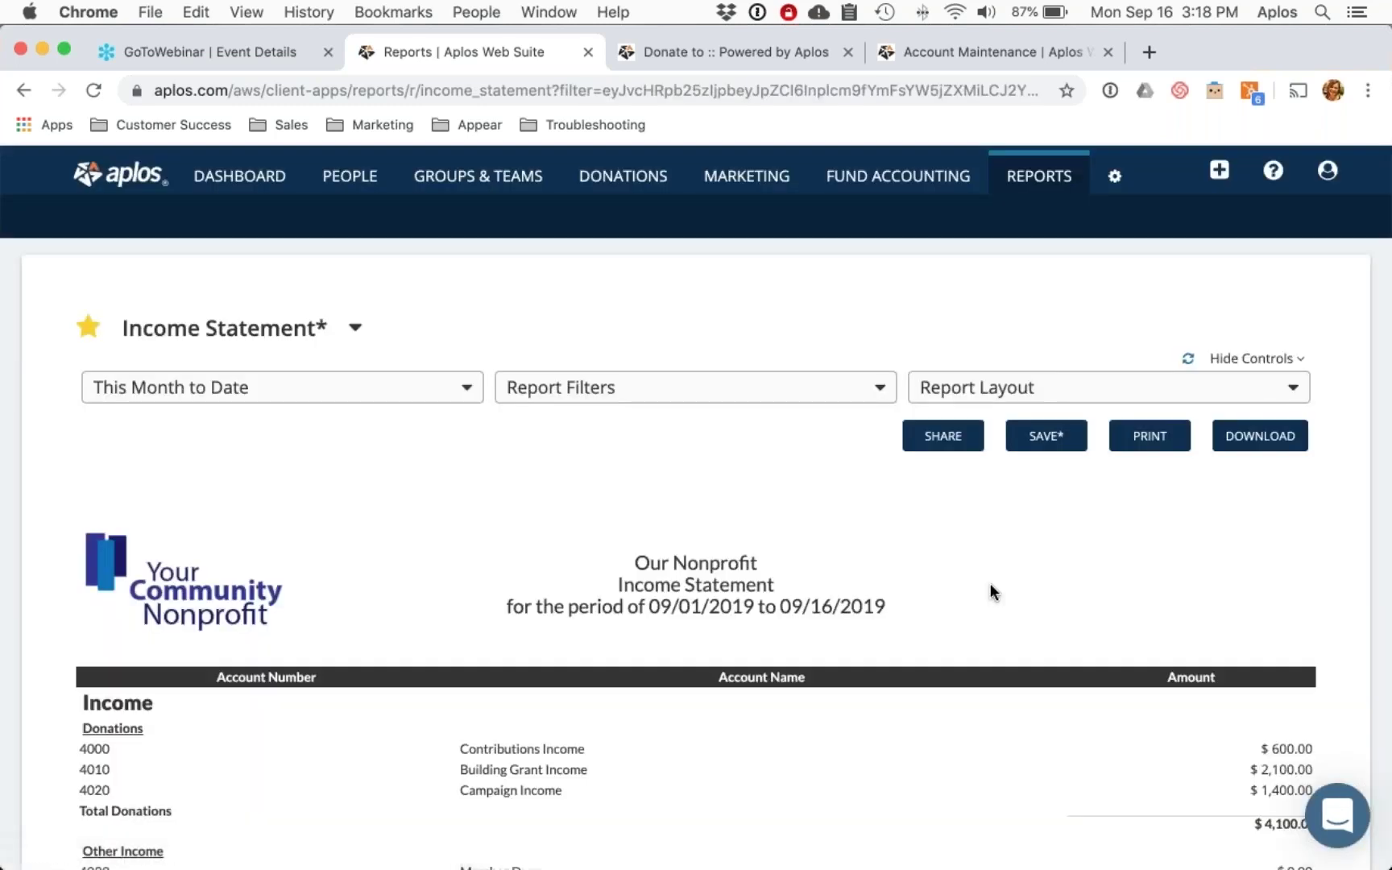
pyautogui.scroll(-4, 989, 583)
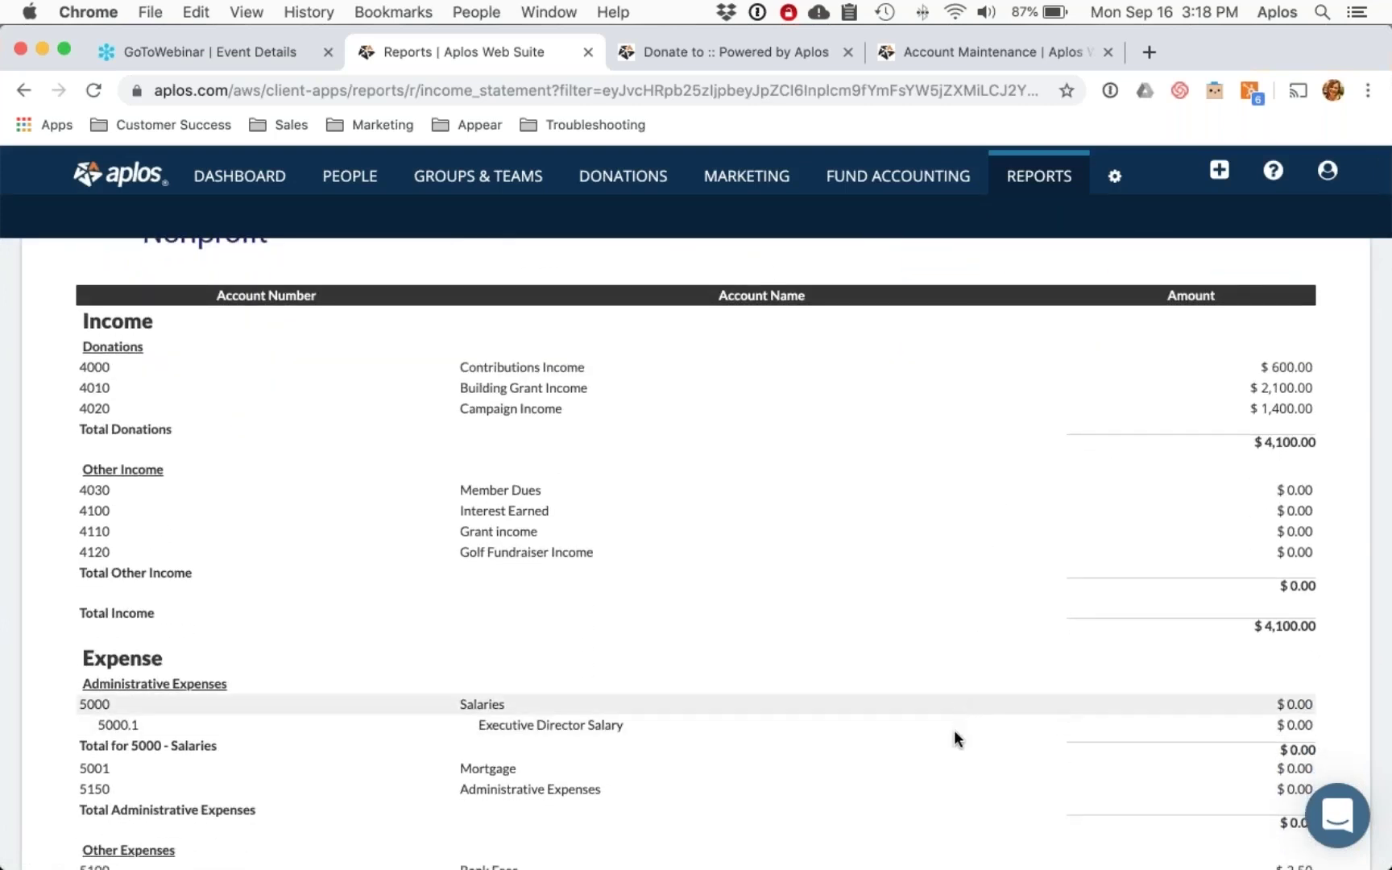
pyautogui.scroll(2, 948, 736)
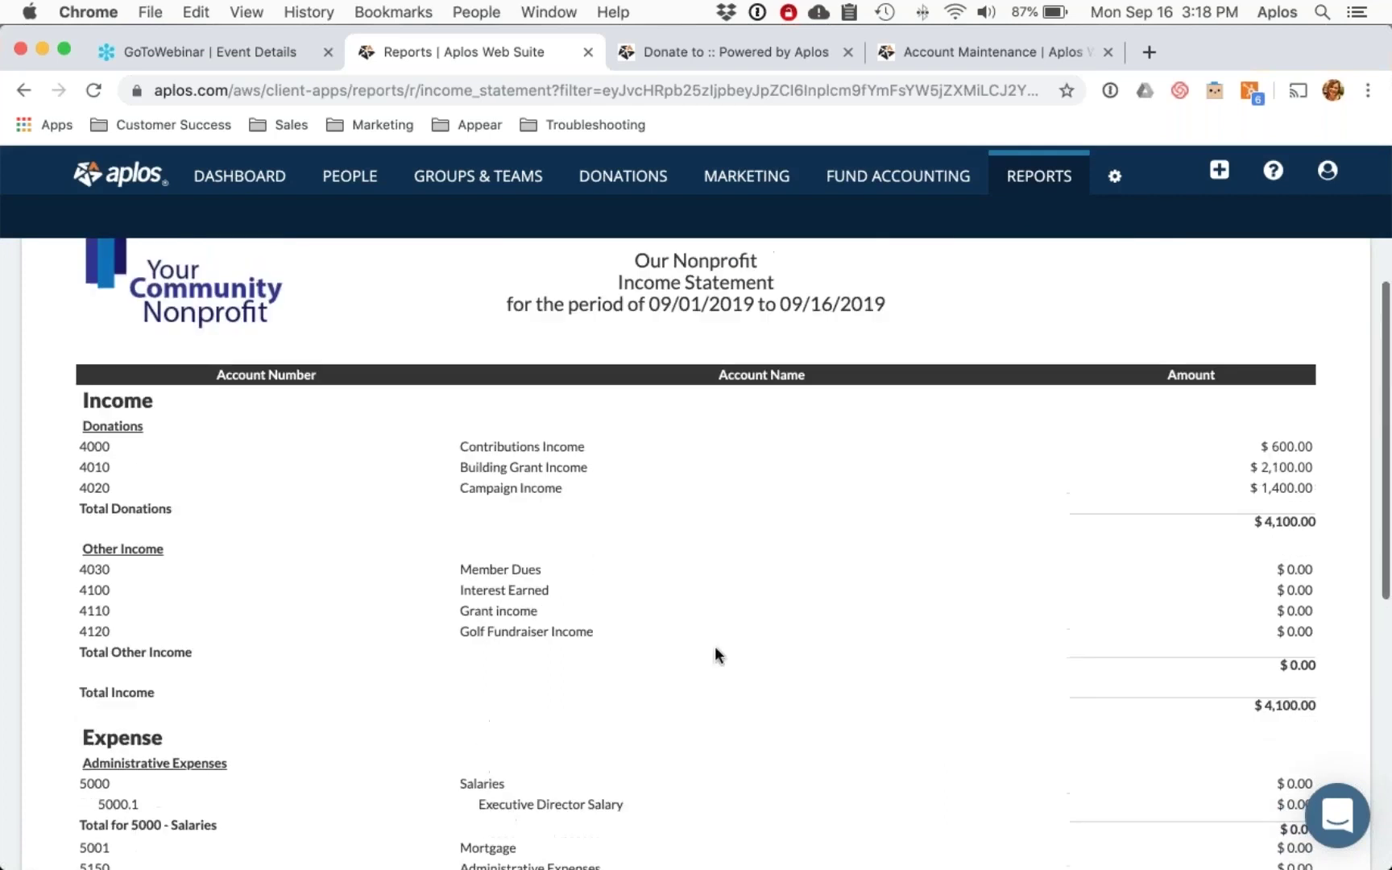
# Step: Examine the Donations and Other Income groups and the donations subtotal on the Income Statement
pyautogui.moveTo(68, 425); pyautogui.dragTo(164, 431)
pyautogui.click(164, 431)
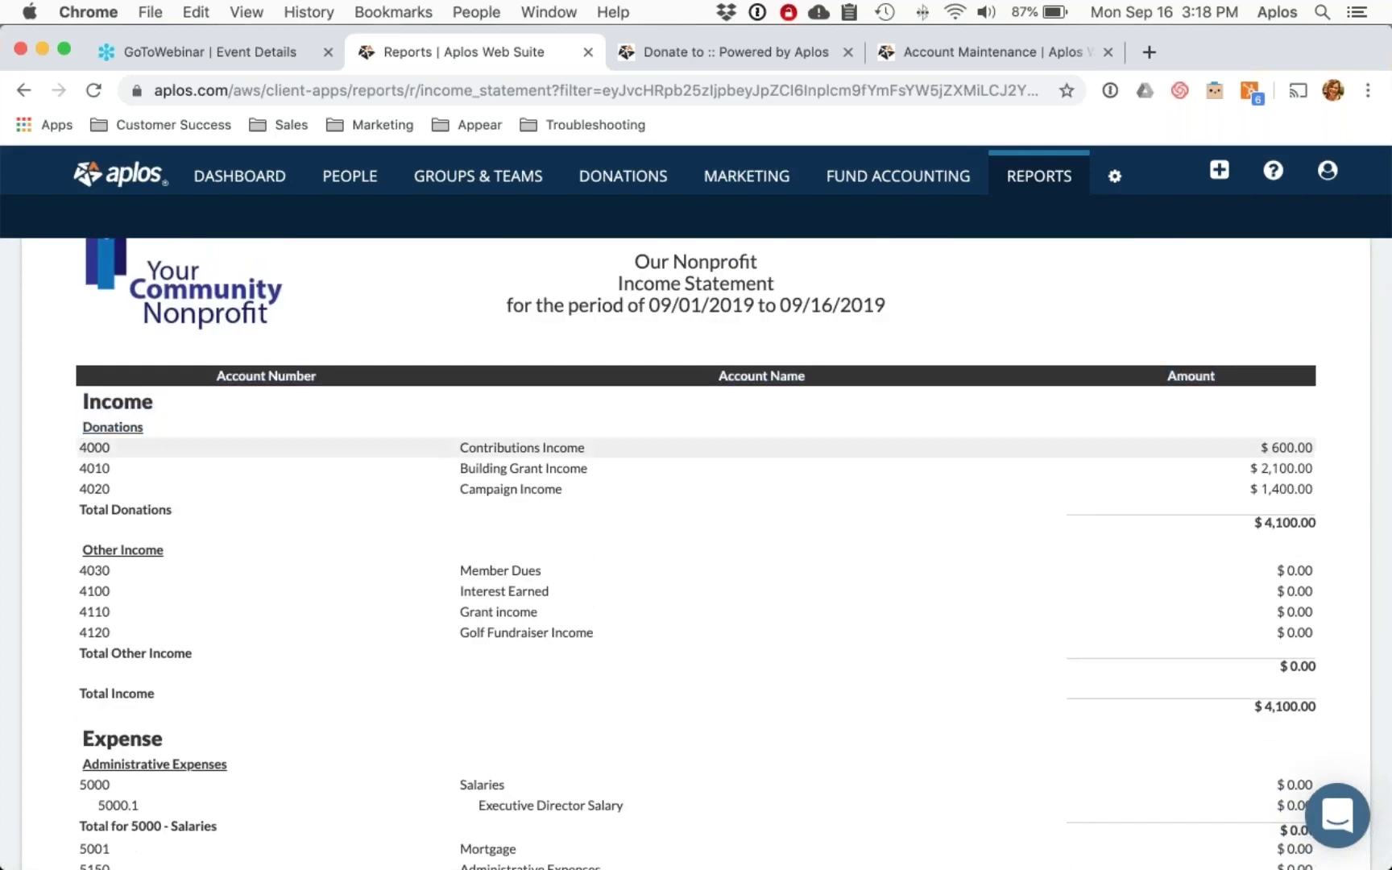
pyautogui.moveTo(83, 550); pyautogui.dragTo(146, 551)
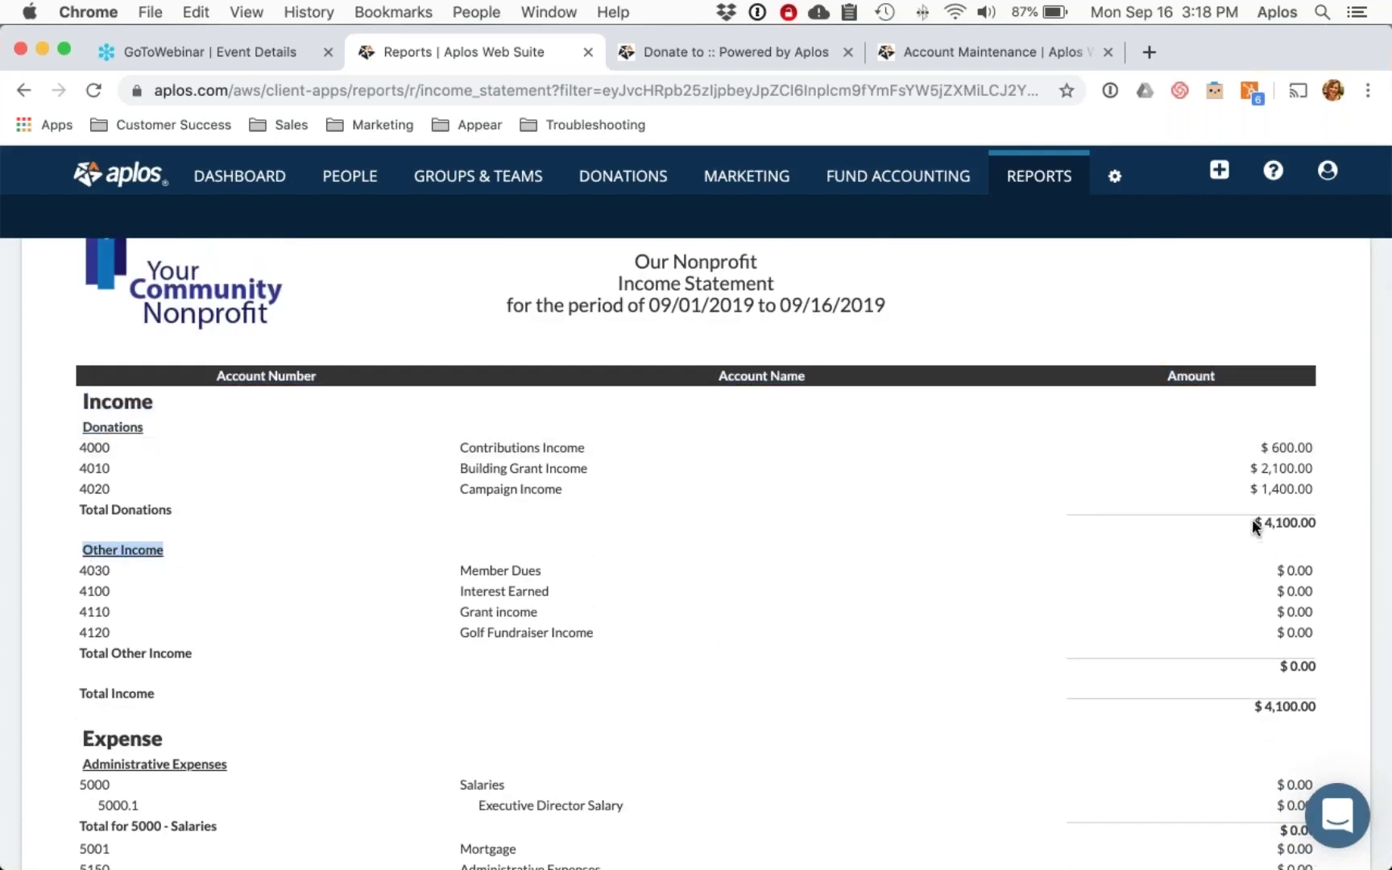
pyautogui.moveTo(1252, 520); pyautogui.dragTo(1315, 522)
pyautogui.click(1313, 523)
pyautogui.scroll(5, 894, 531)
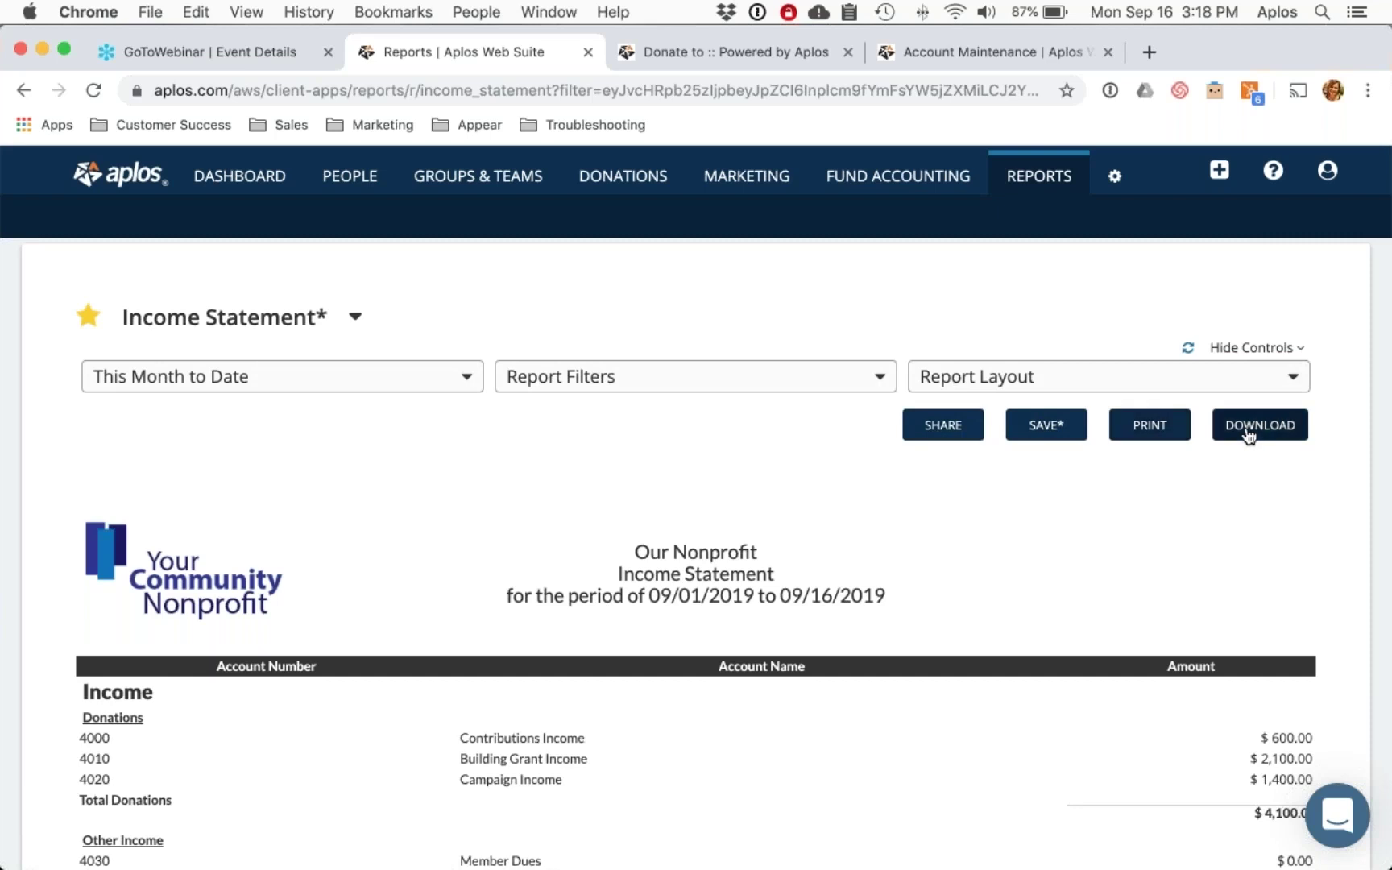
pyautogui.scroll(1, 1248, 435)
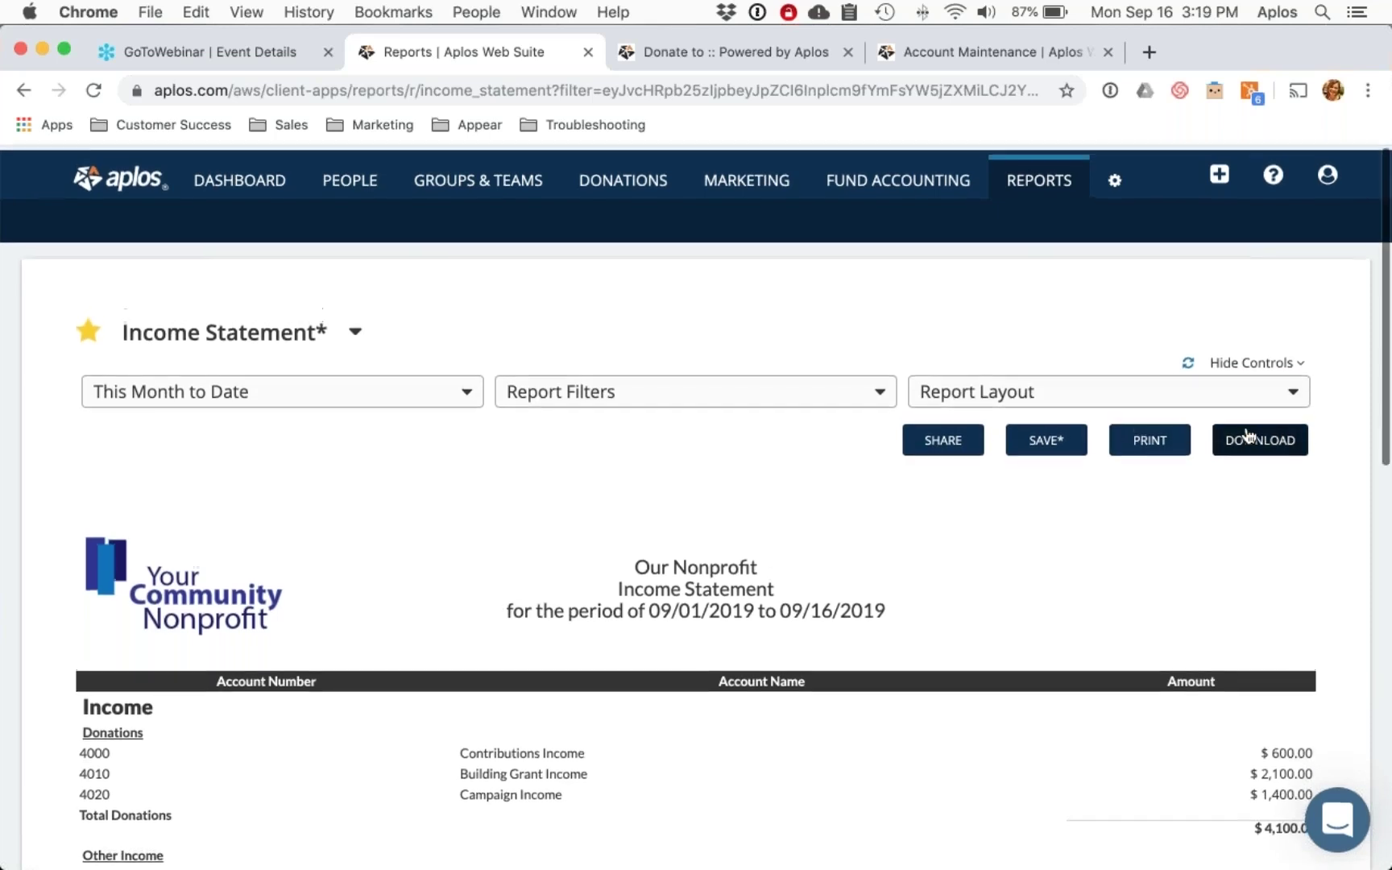
# Step: Return to the reports overview, open the recent Donations by Contact report, and look through its donor totals
pyautogui.click(1030, 179)
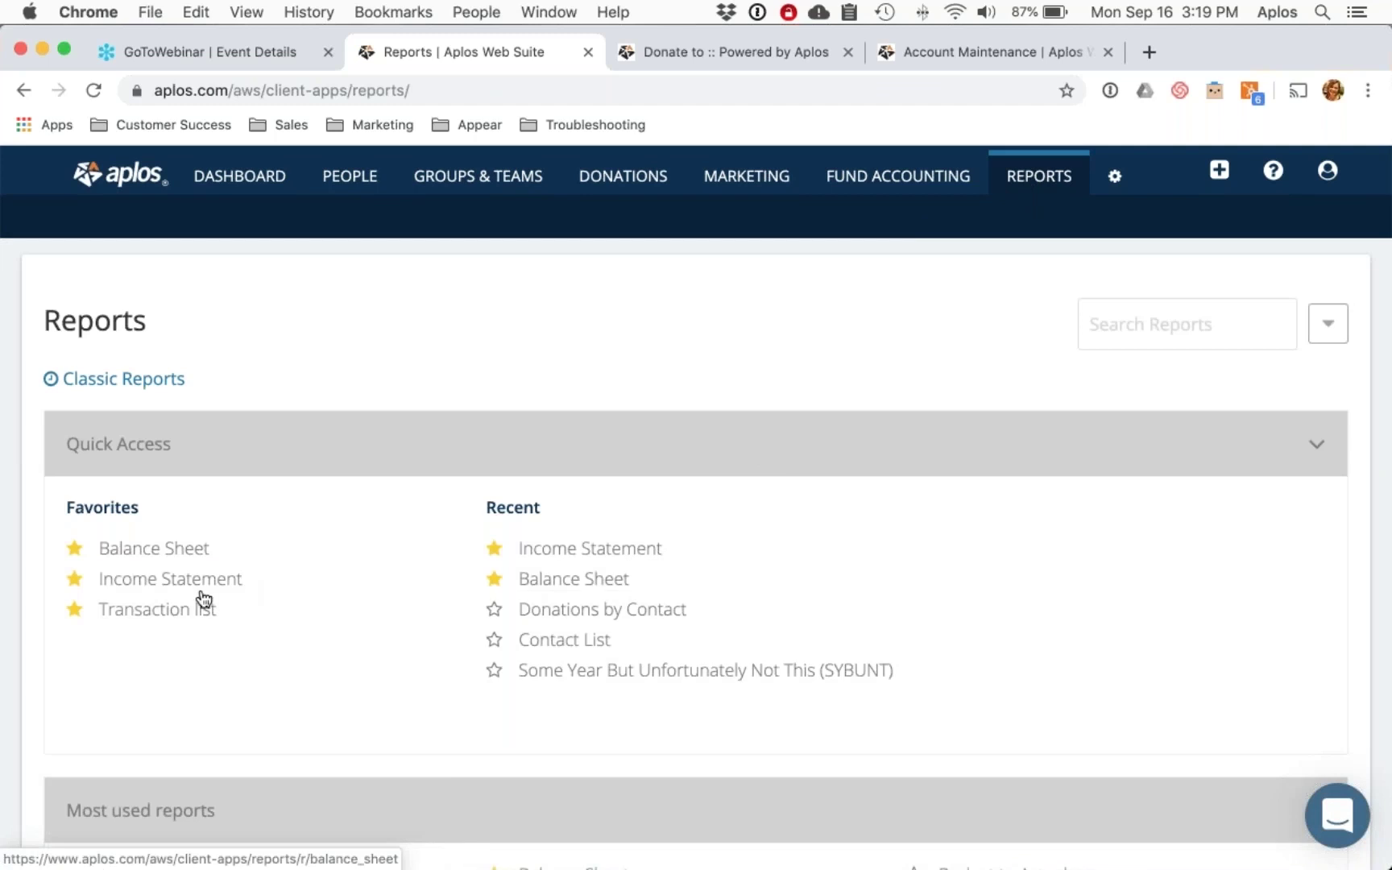
pyautogui.click(582, 621)
pyautogui.scroll(-1, 552, 582)
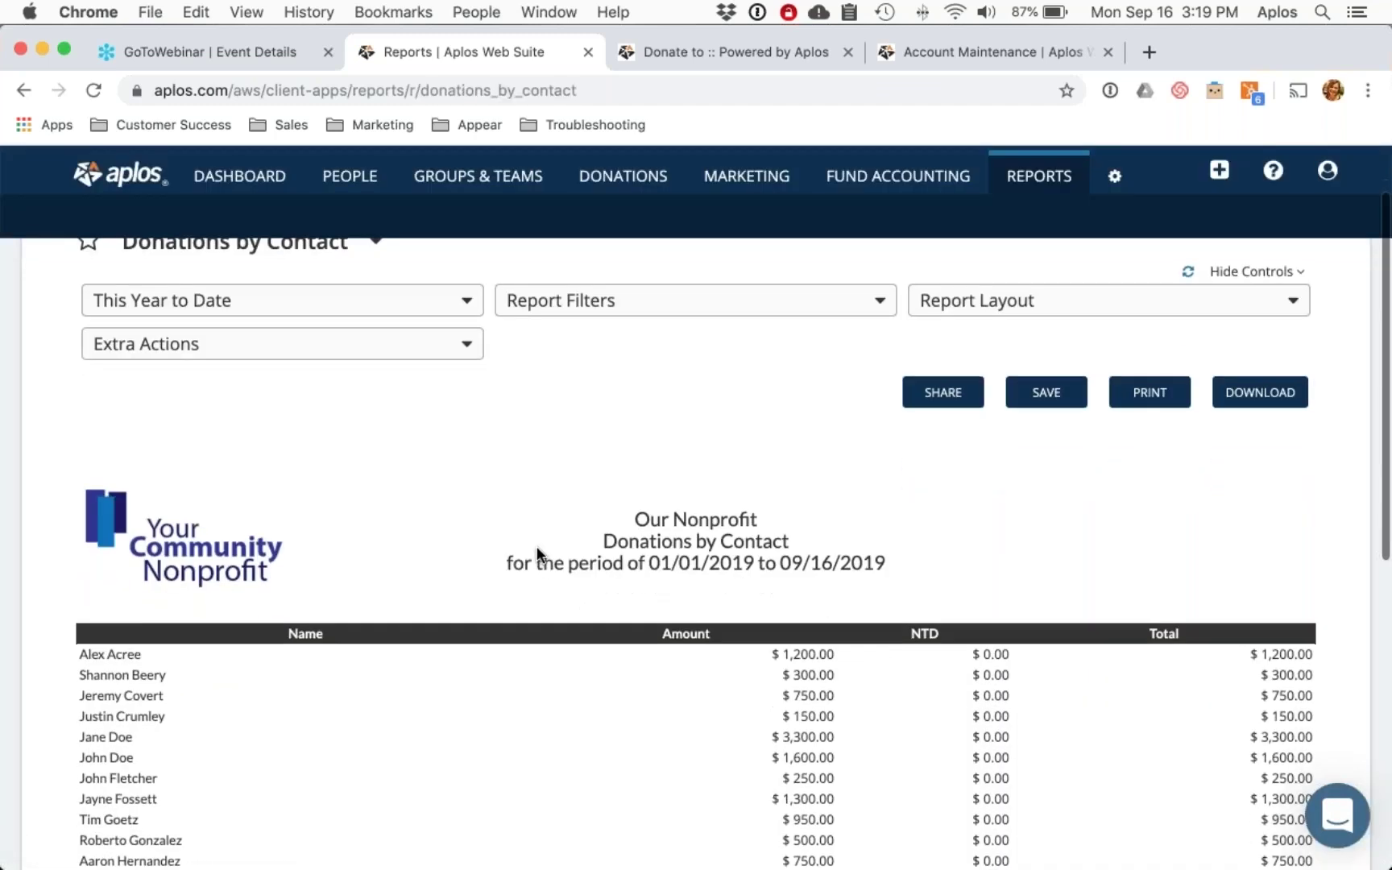
pyautogui.scroll(-2, 495, 701)
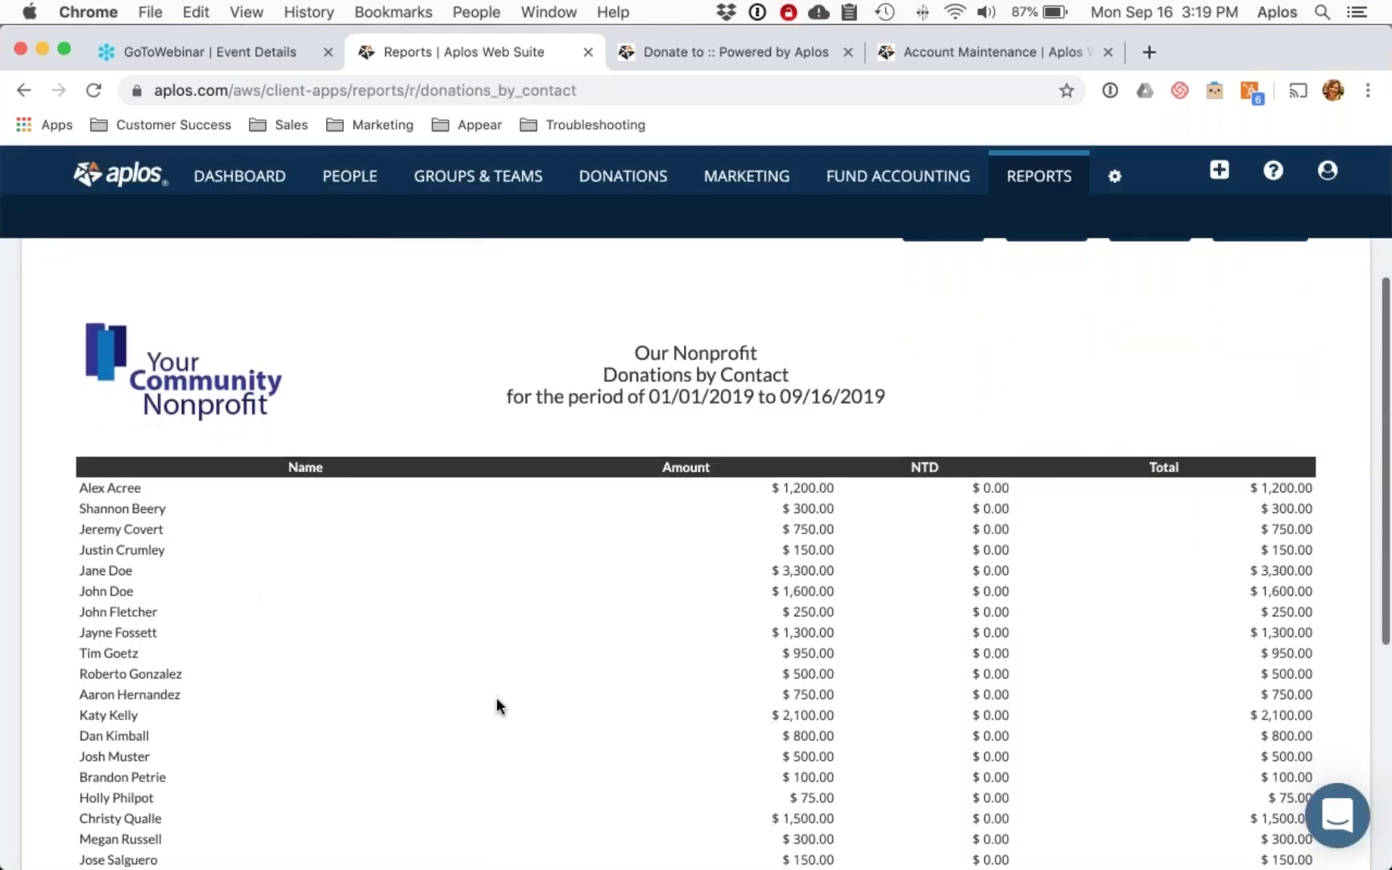
pyautogui.scroll(3, 496, 701)
# Step: Turn on the Details columns for the Donations by Contact report and review the itemized donations per contact
pyautogui.click(937, 390)
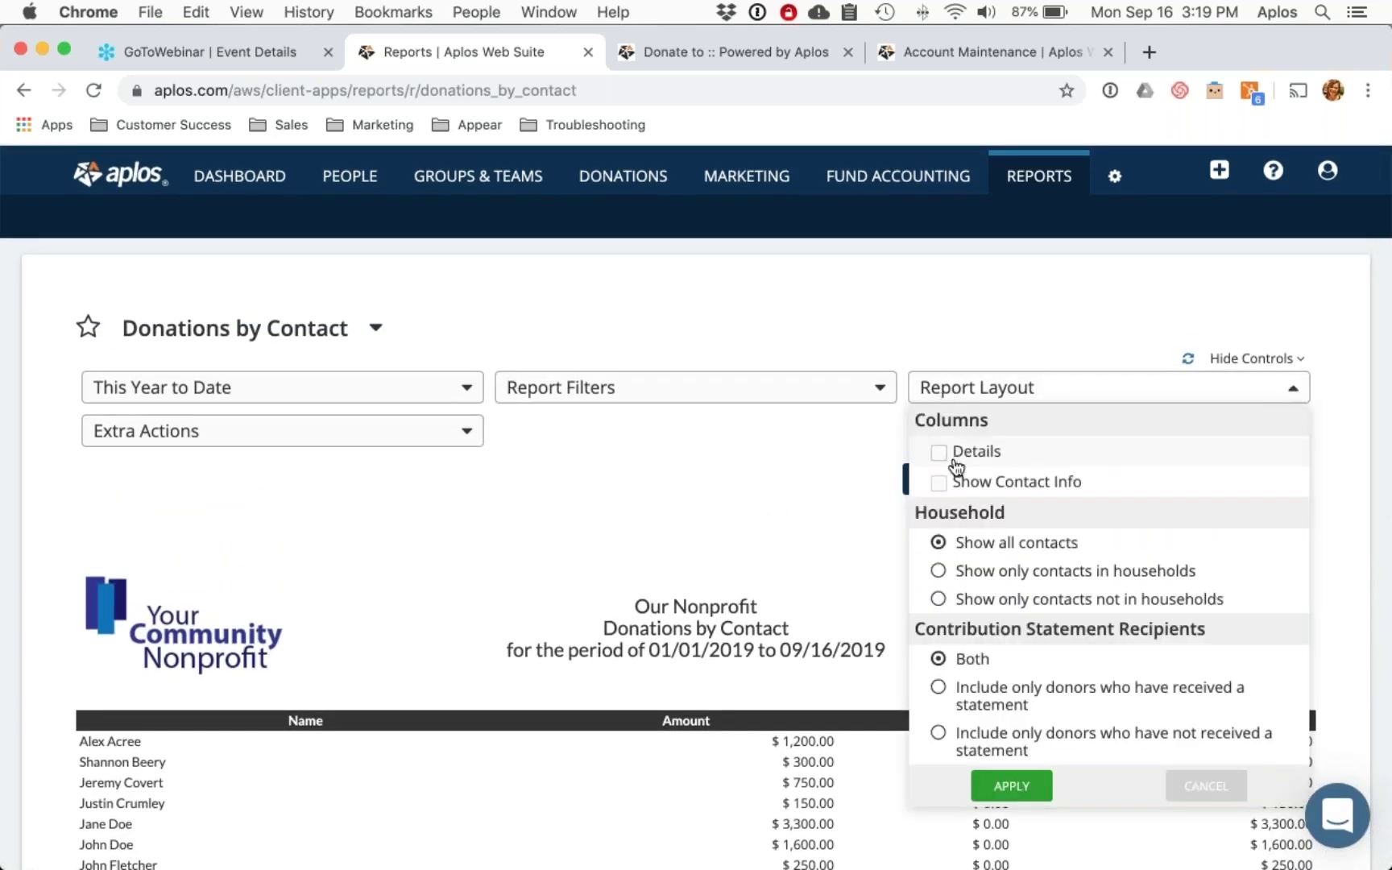
pyautogui.click(938, 452)
pyautogui.click(999, 790)
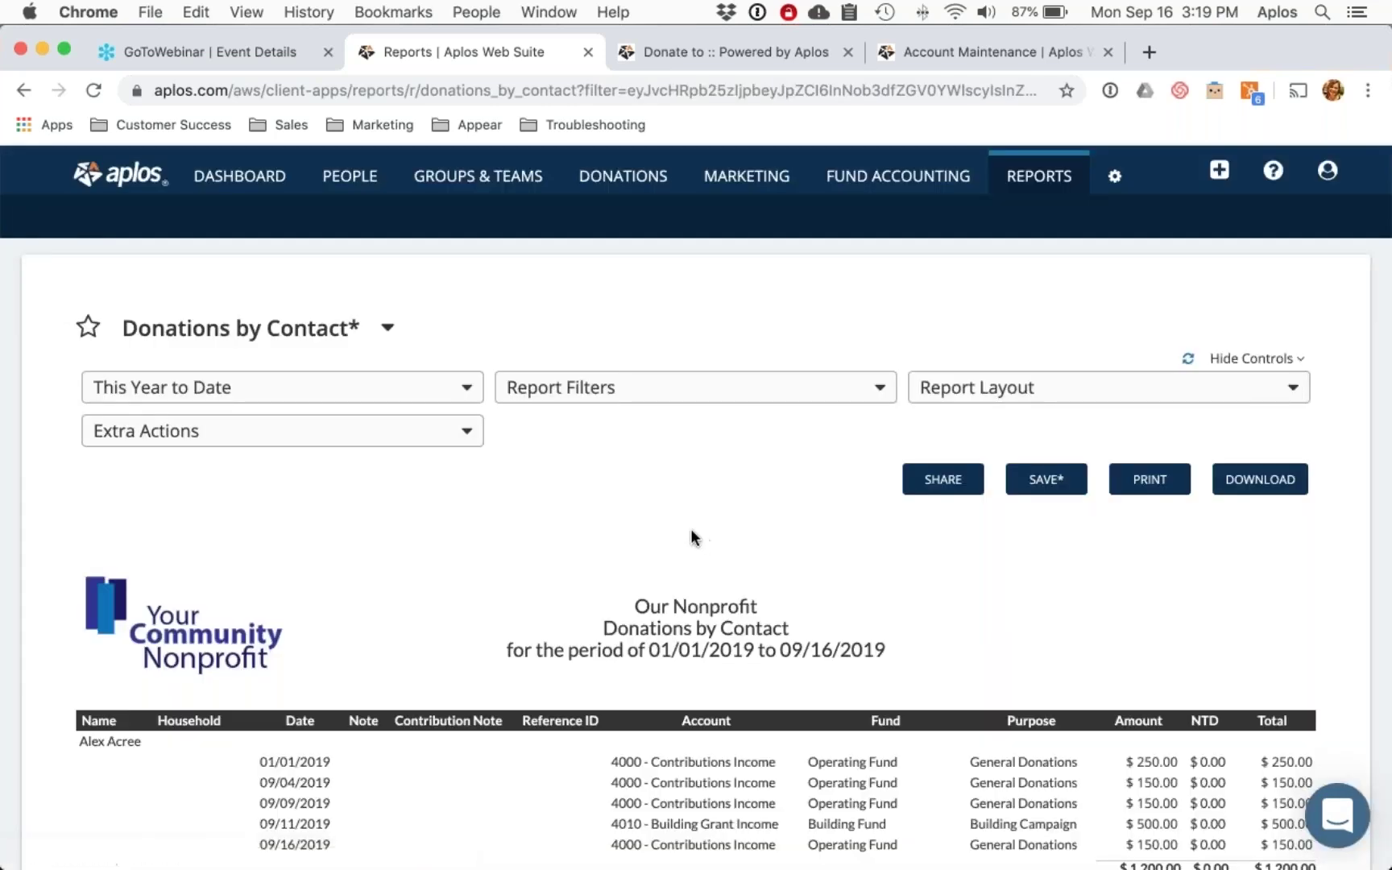
pyautogui.scroll(-2, 876, 679)
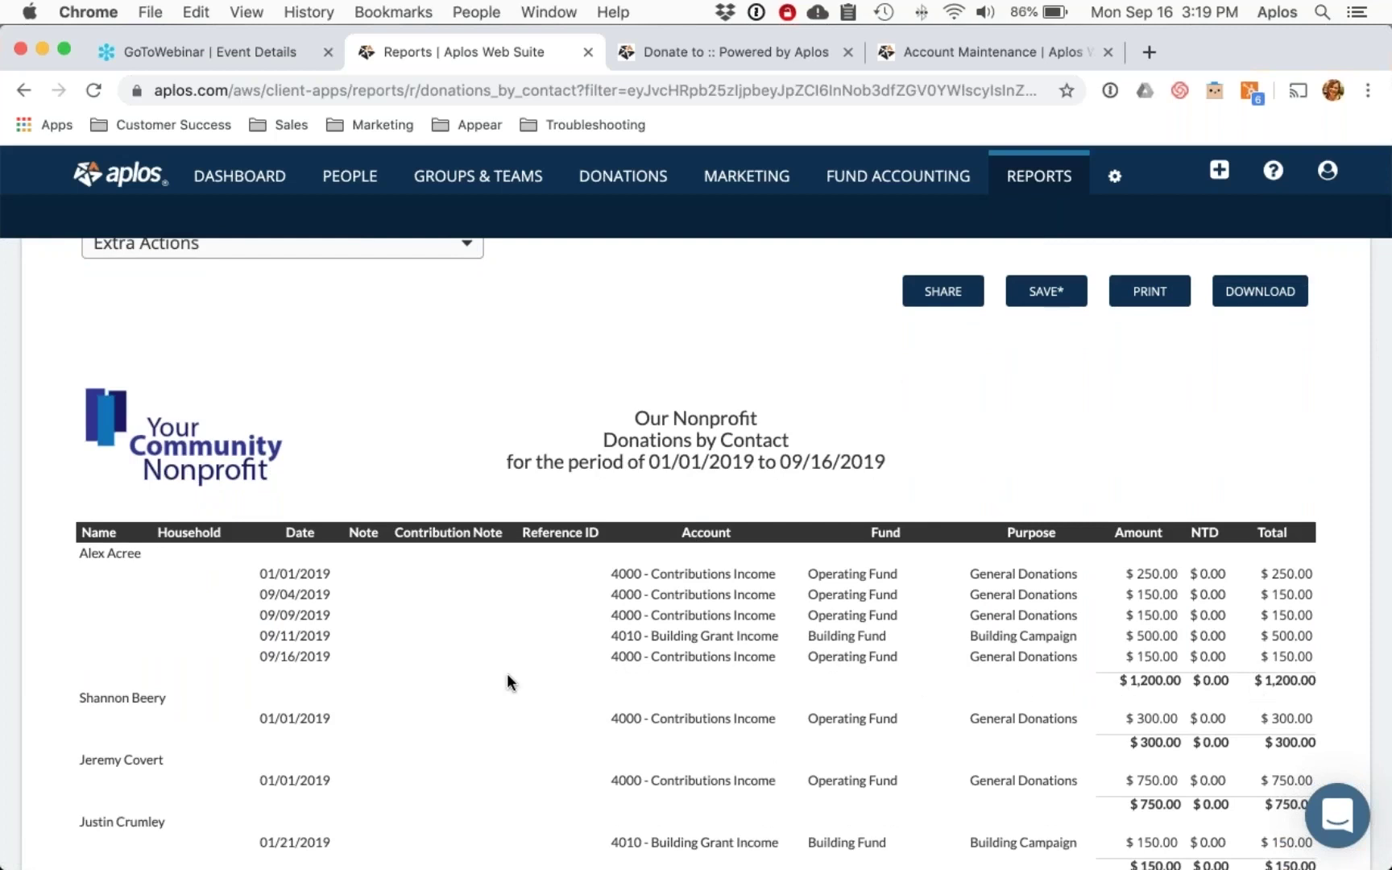
pyautogui.scroll(2, 513, 679)
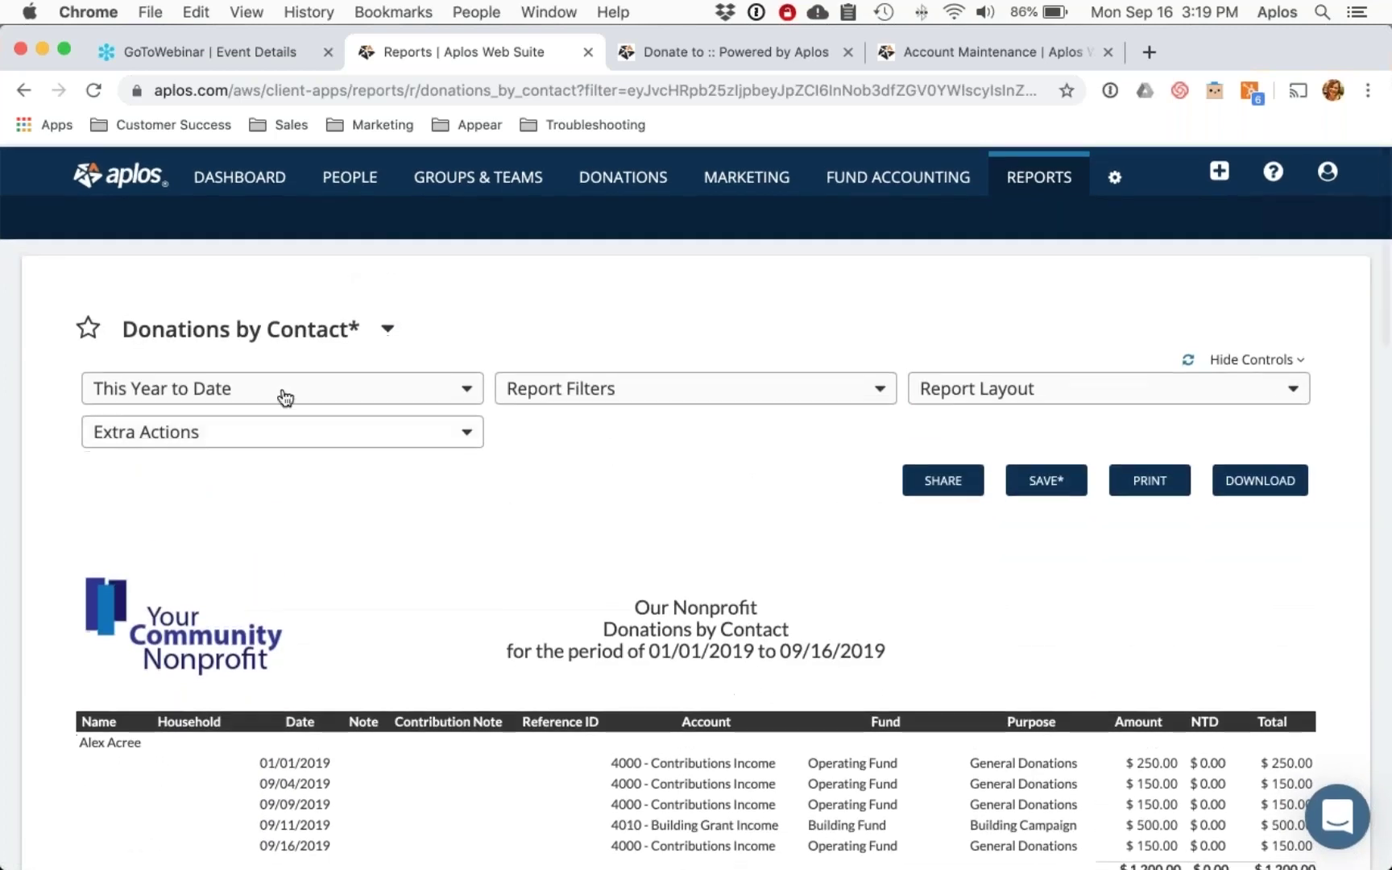
# Step: Generate printable contribution statements from the Donations by Contact report with the preset options and open the downloaded PDF
pyautogui.click(282, 436)
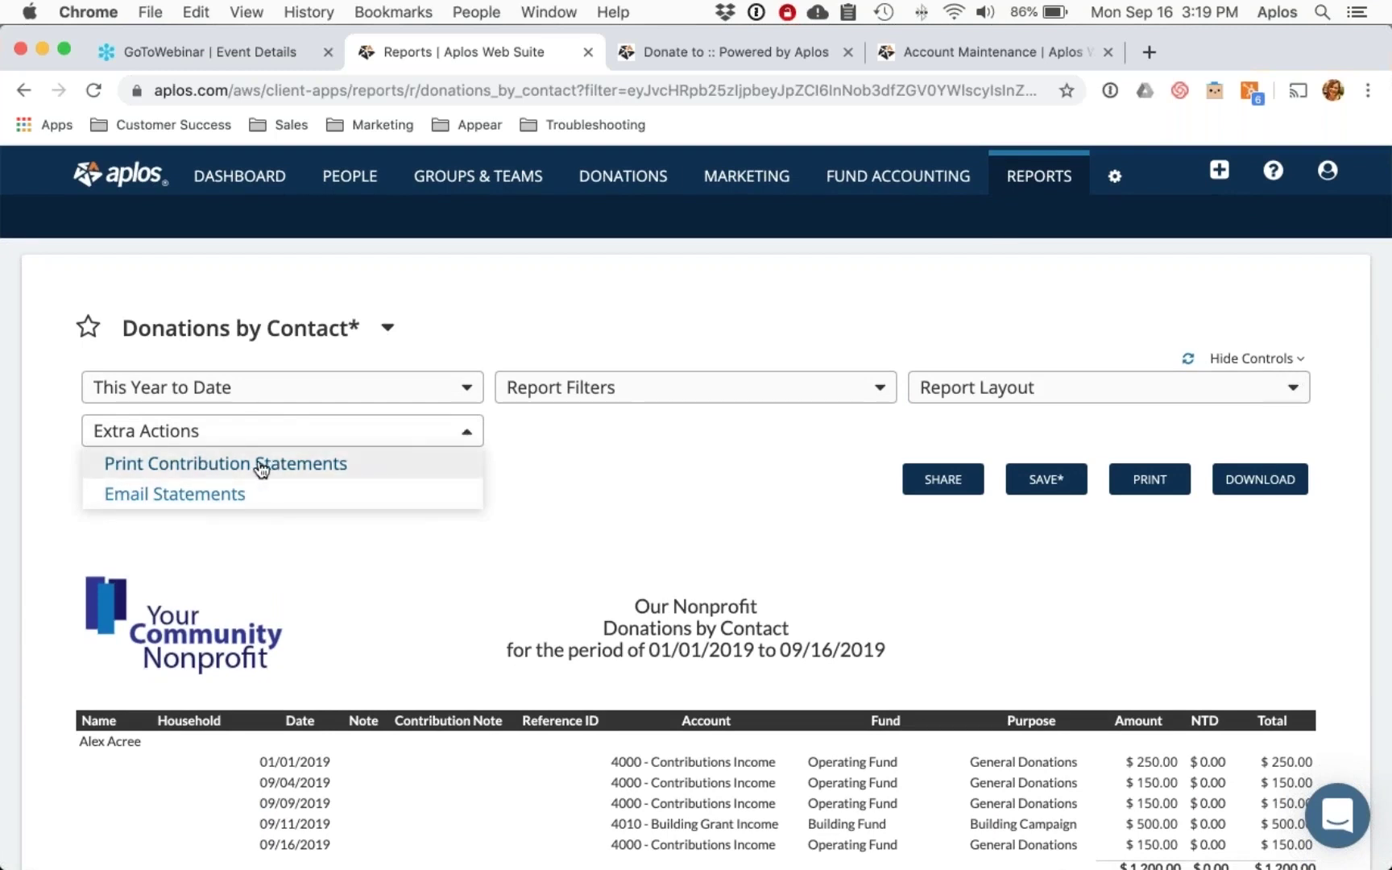
pyautogui.click(262, 469)
pyautogui.scroll(-2, 294, 528)
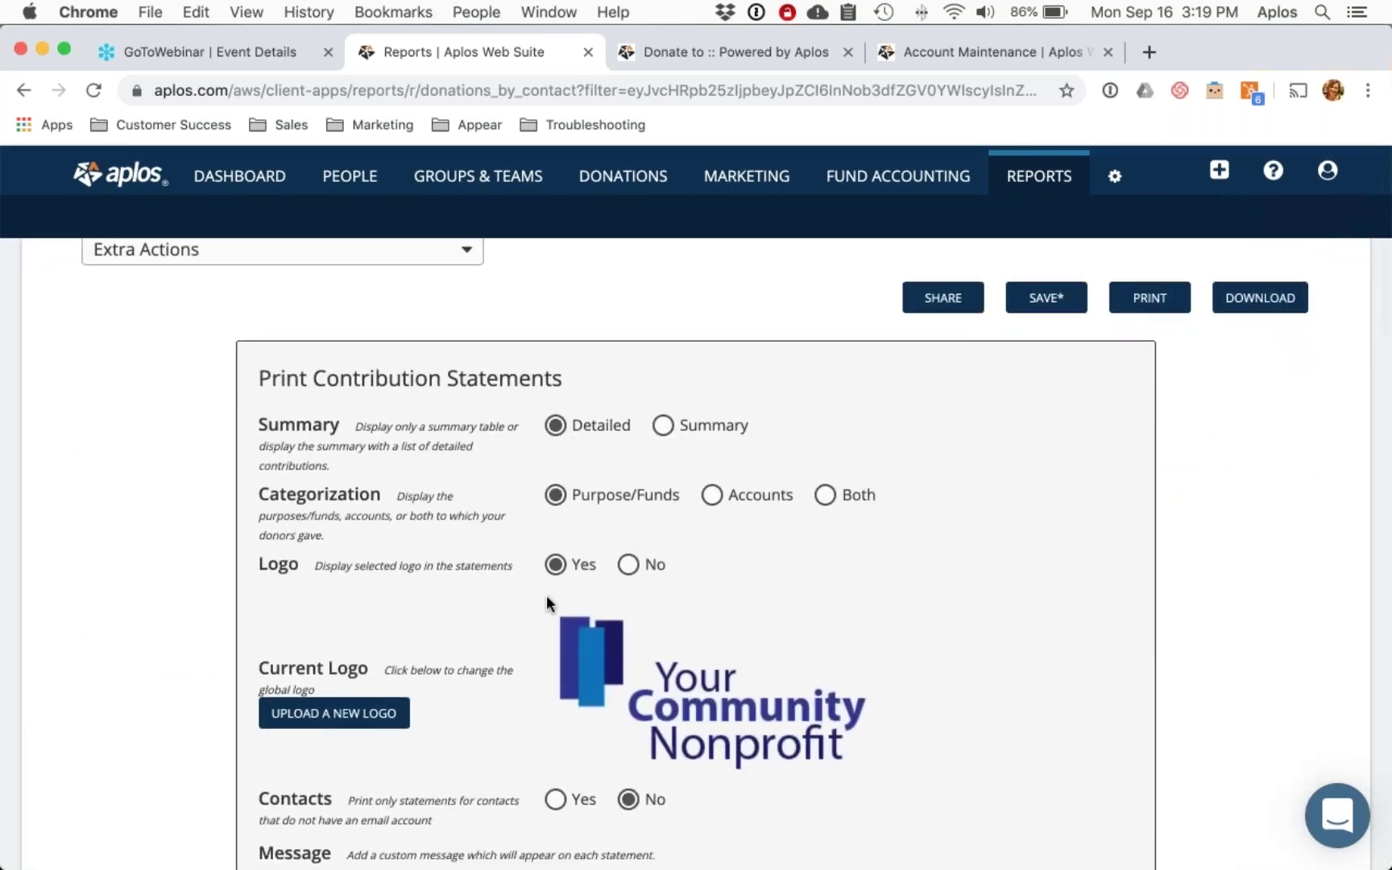
pyautogui.scroll(-3, 547, 601)
pyautogui.click(461, 770)
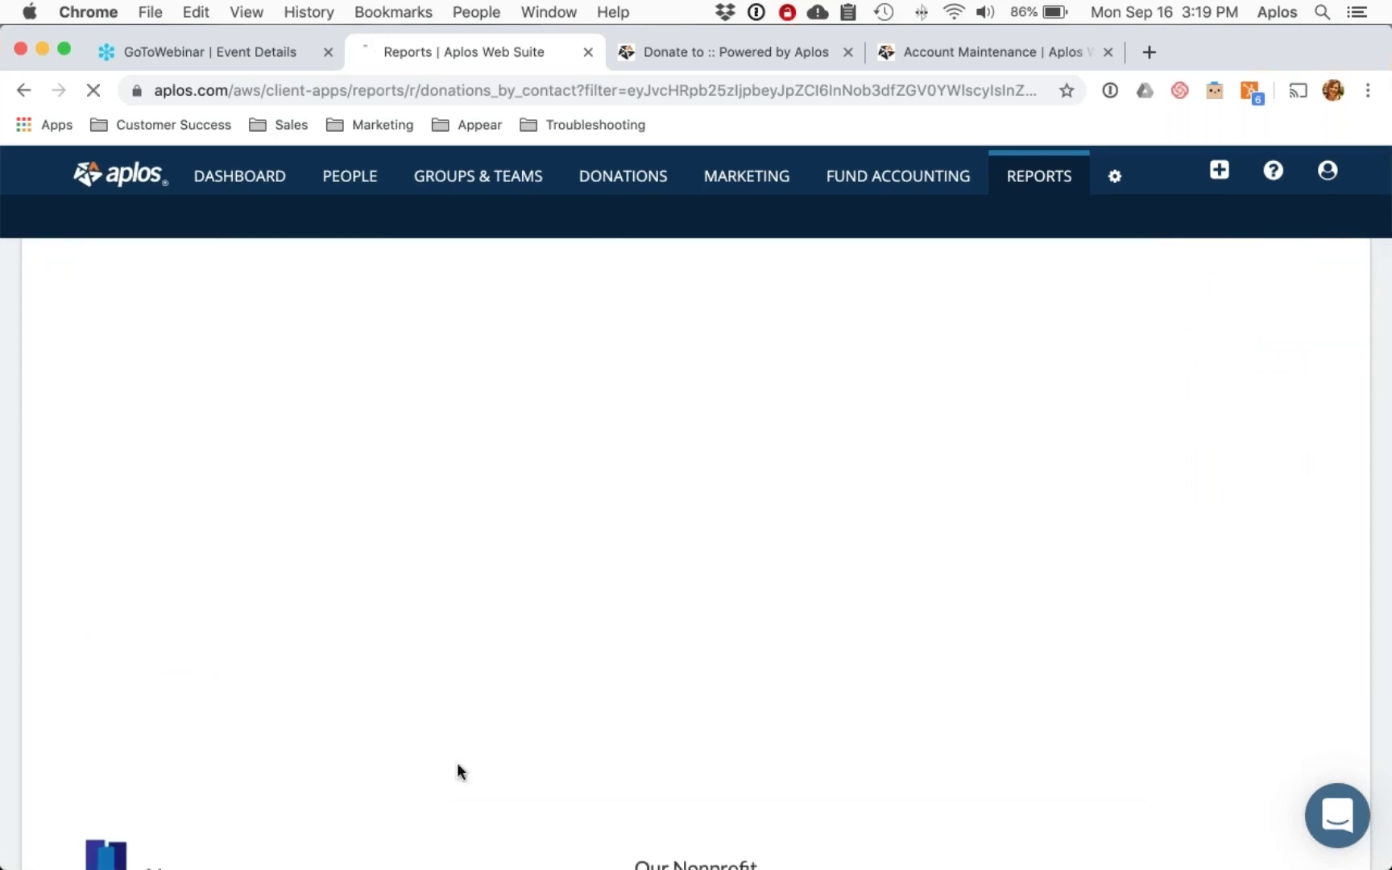
pyautogui.click(117, 851)
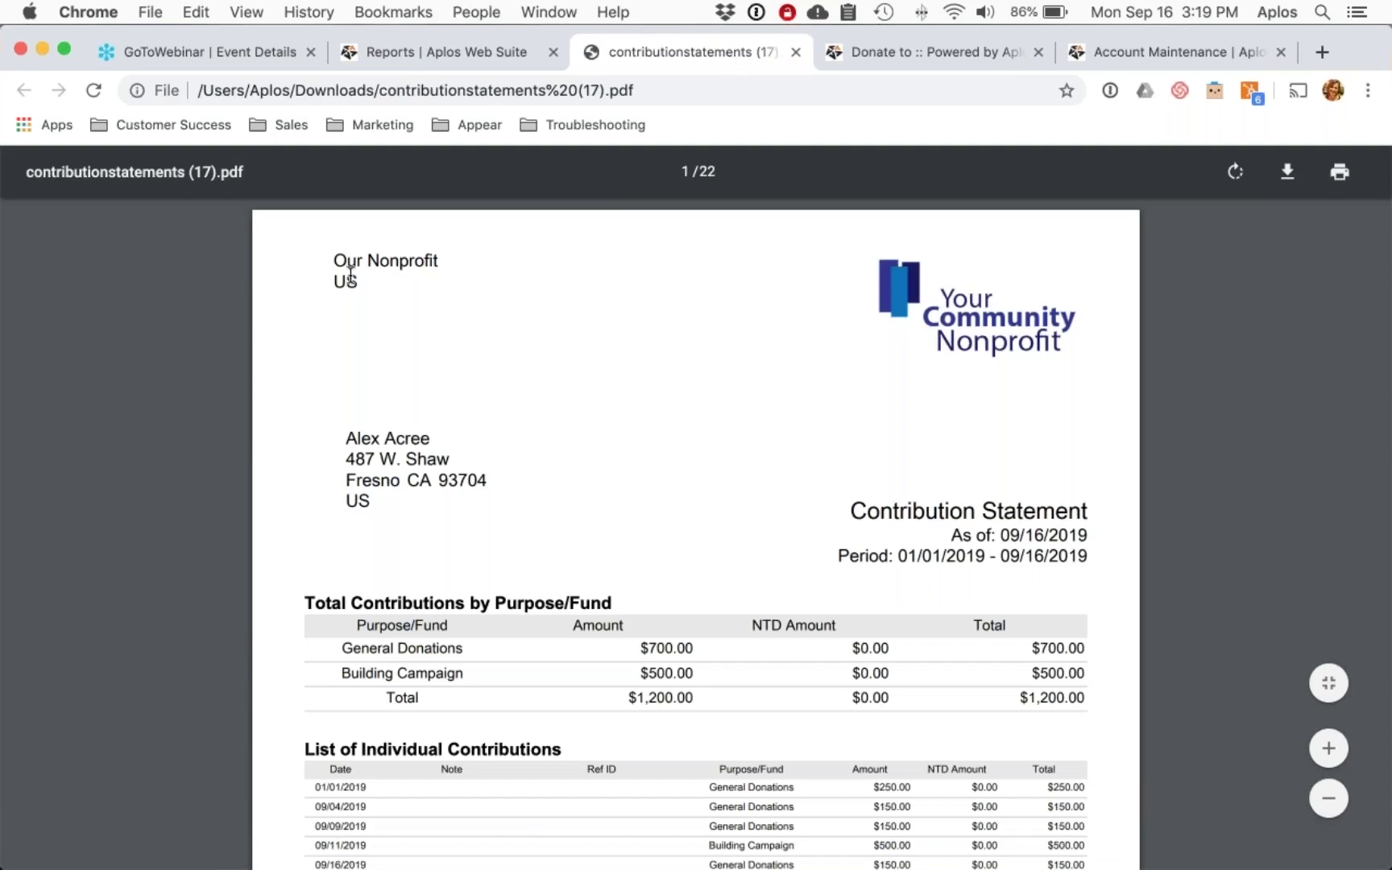
# Step: Examine the first contribution statement's organization and donor address blocks, totals by purpose/fund, and list of individual contributions
pyautogui.scroll(-3, 516, 625)
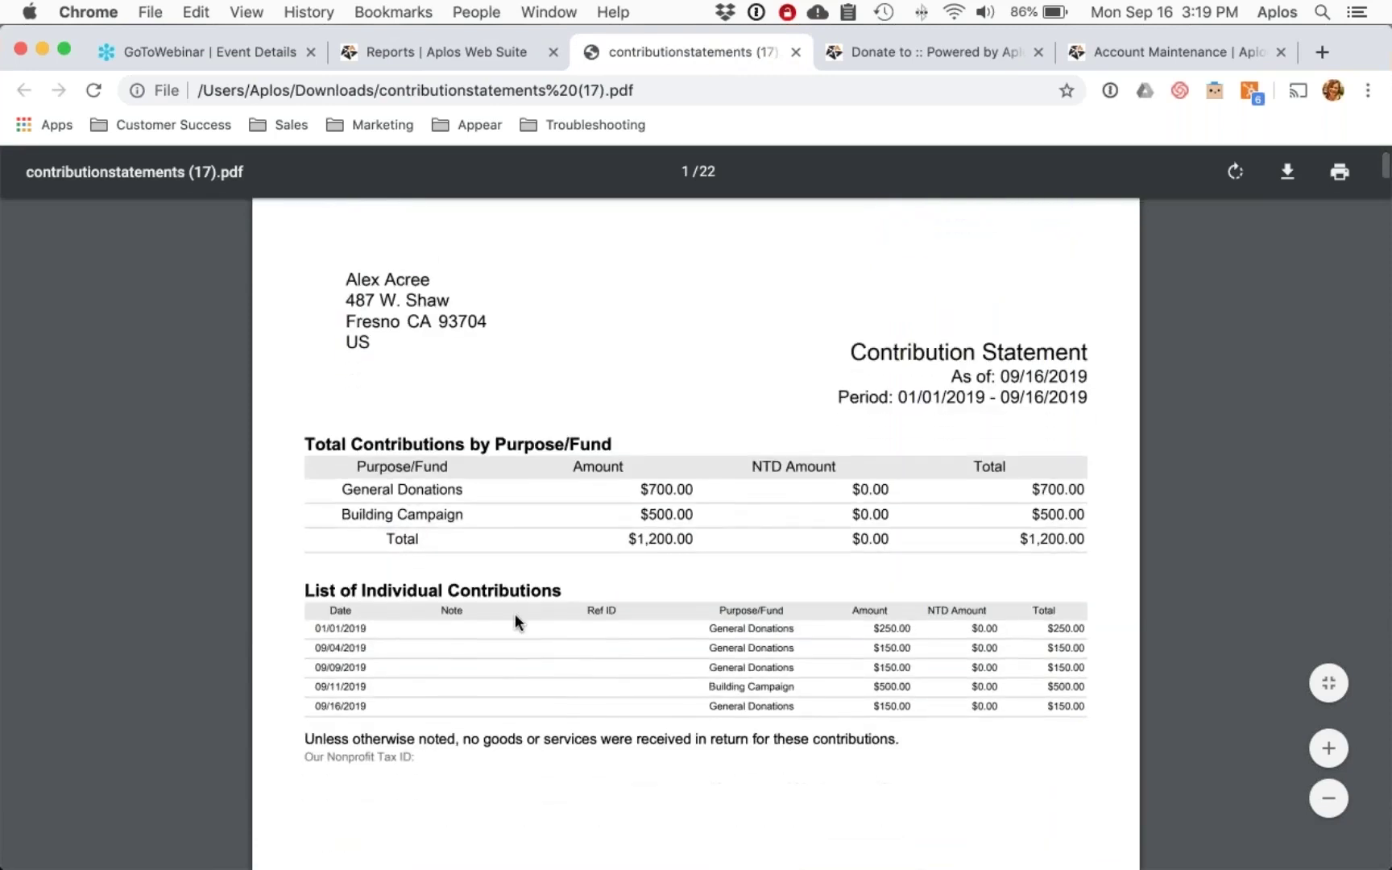
pyautogui.scroll(3, 516, 625)
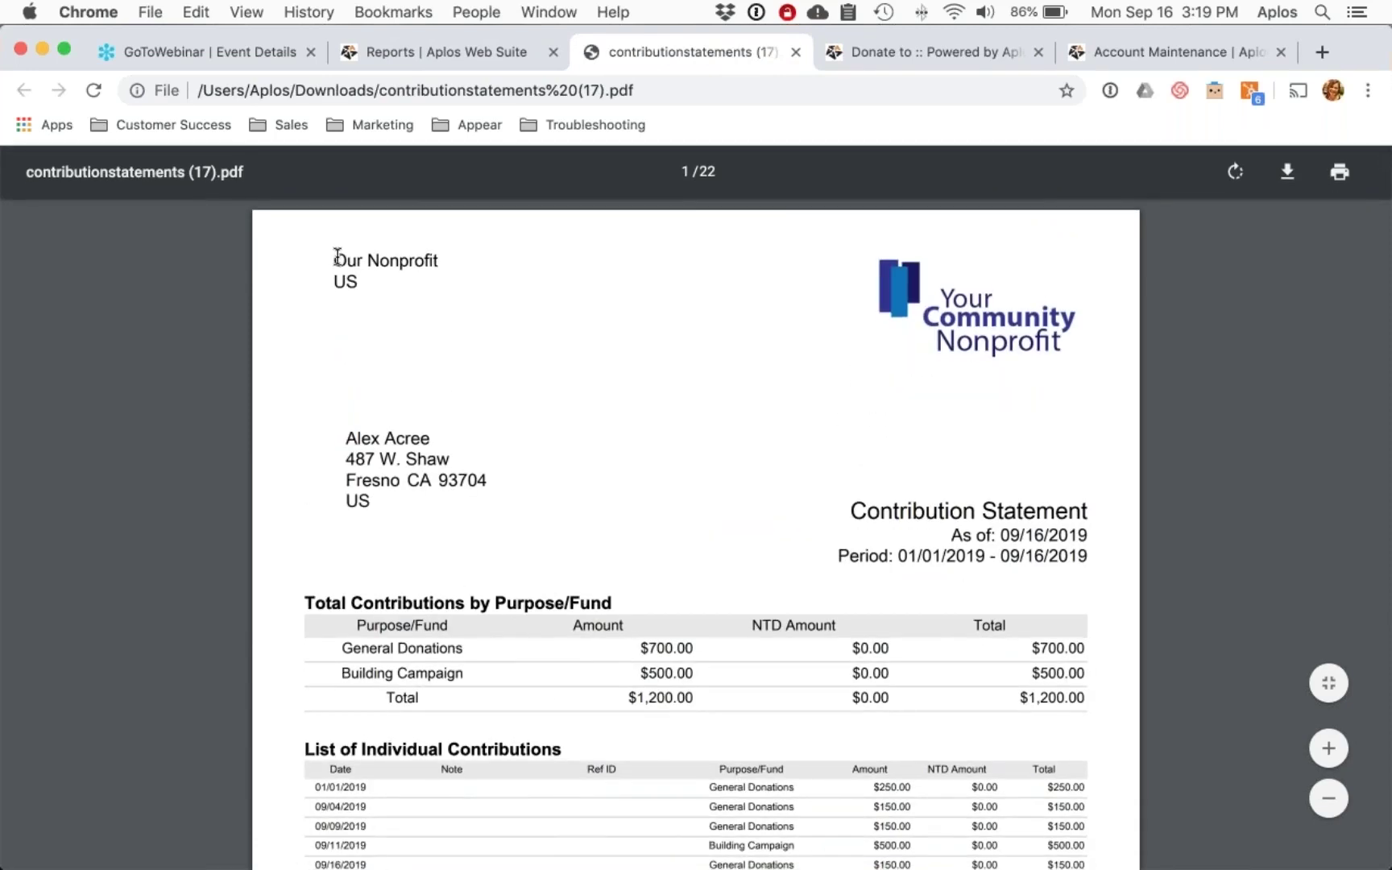
pyautogui.moveTo(334, 260); pyautogui.dragTo(373, 283)
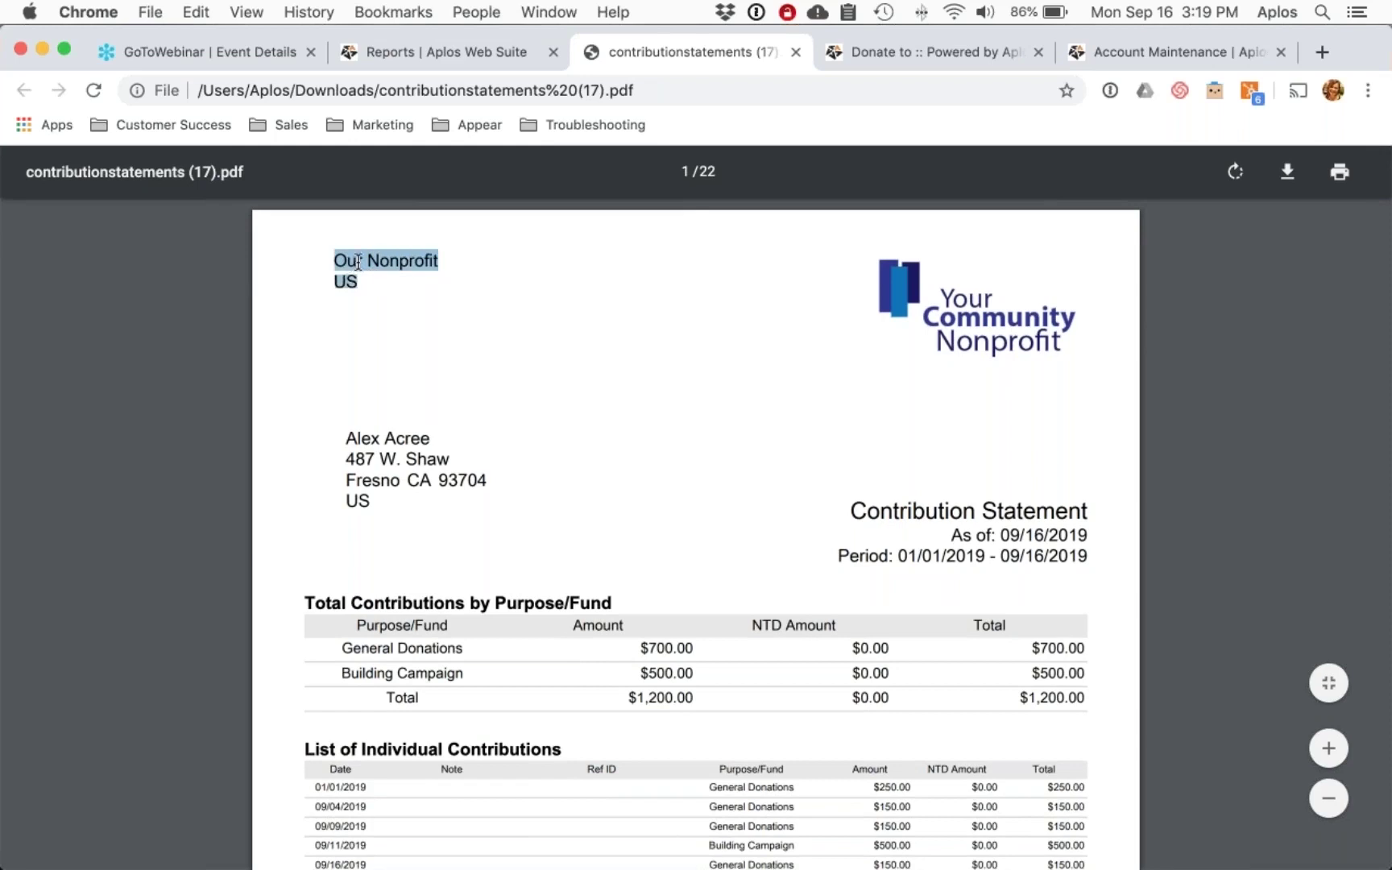
pyautogui.click(358, 262)
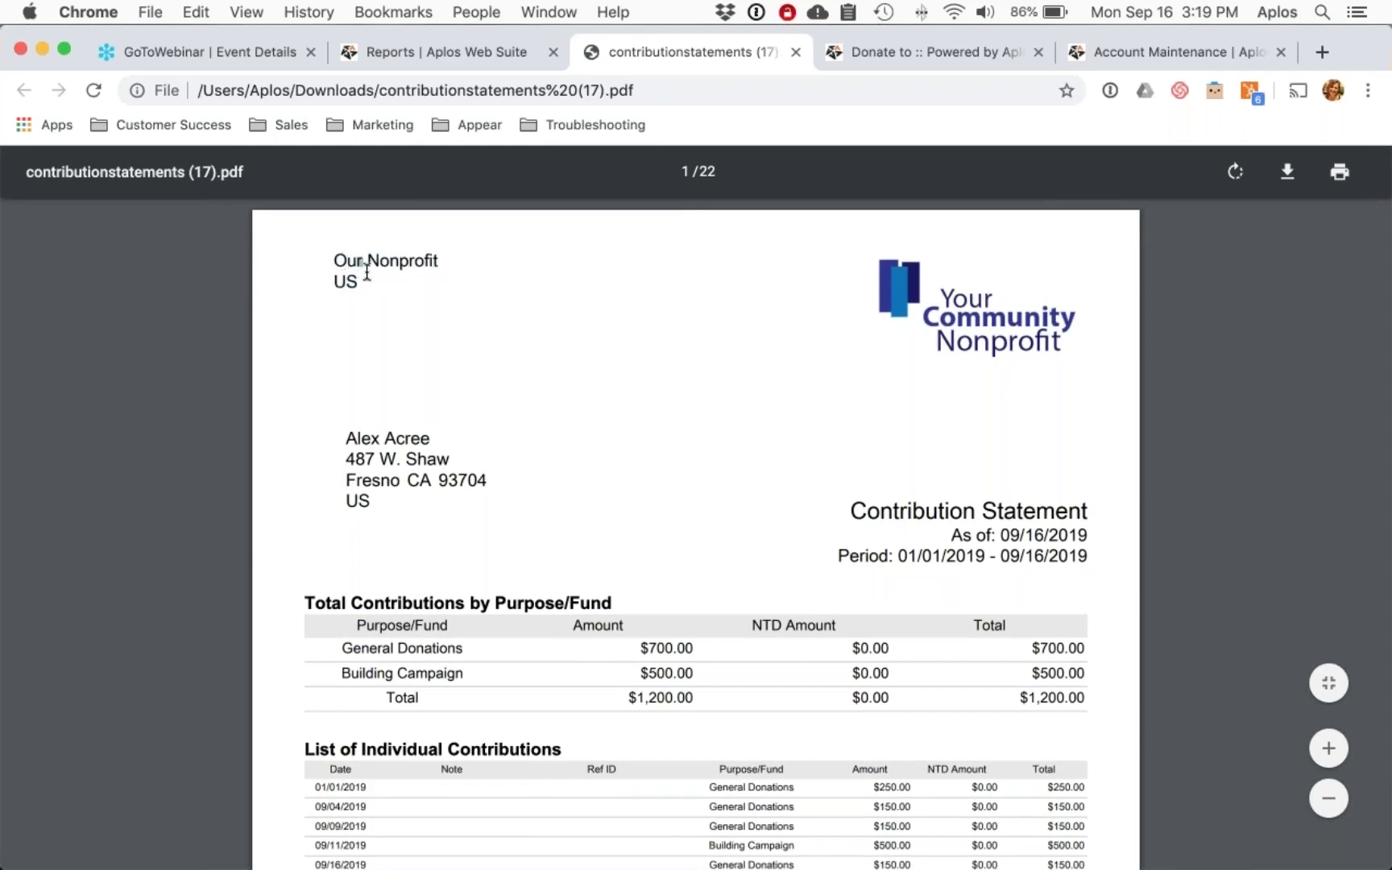
pyautogui.moveTo(347, 441); pyautogui.dragTo(406, 482)
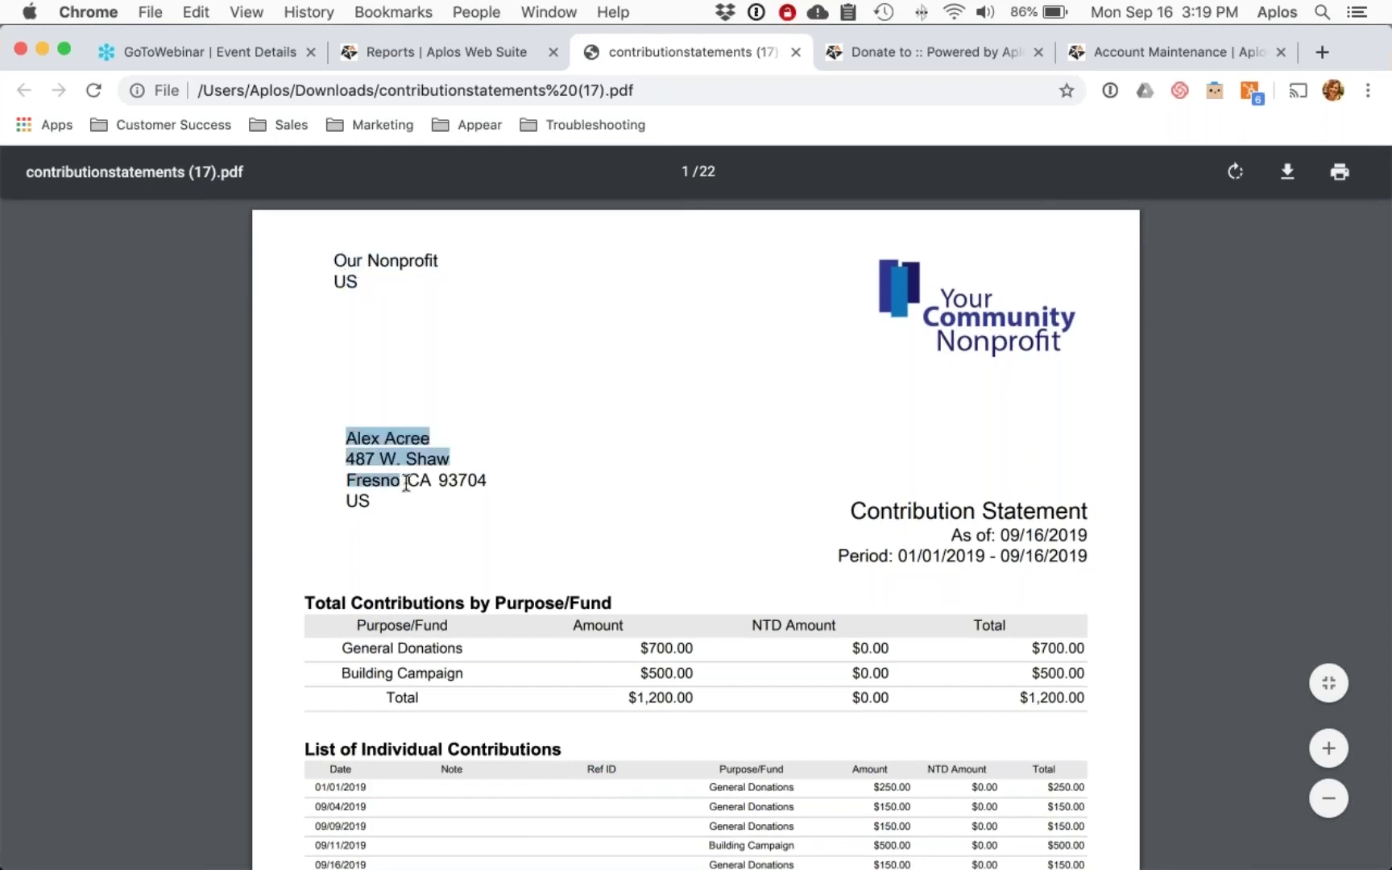
pyautogui.click(409, 514)
pyautogui.scroll(-3, 619, 522)
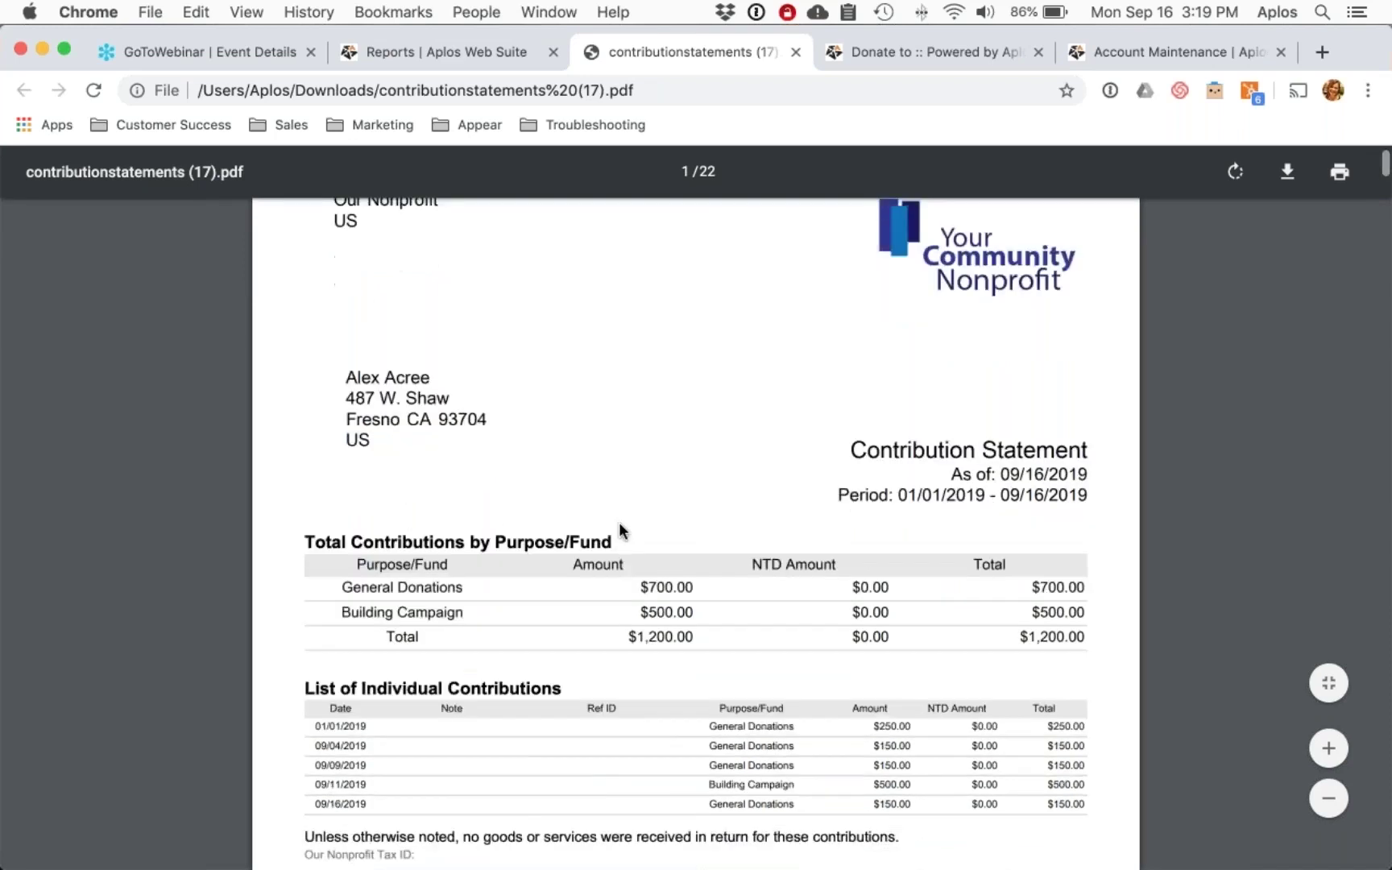
pyautogui.scroll(3, 614, 524)
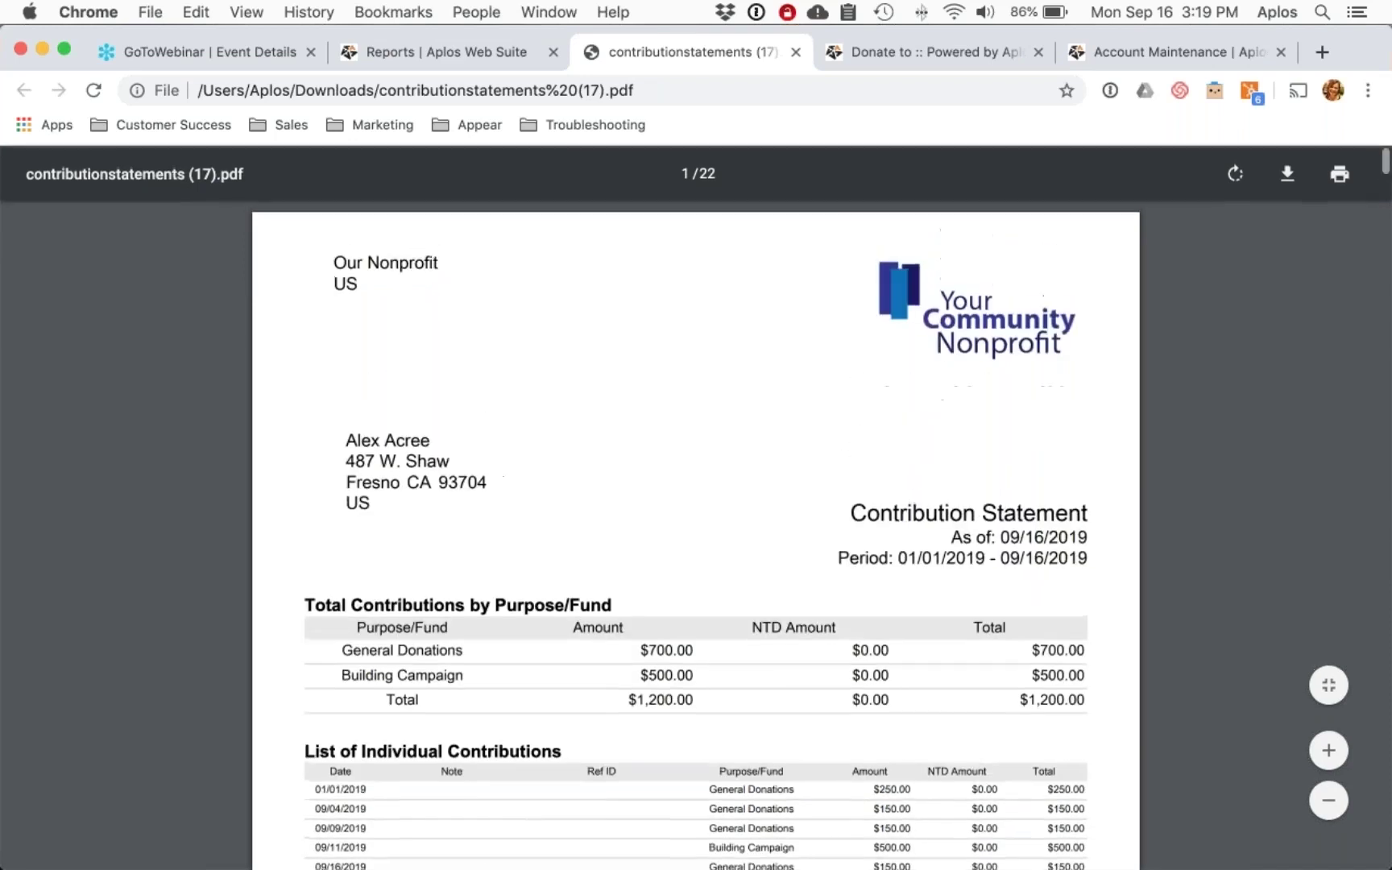
# Step: Leave the statements PDF, return to the donations report, and open the fund accounting registers
pyautogui.click(419, 52)
pyautogui.scroll(2, 427, 570)
pyautogui.scroll(8, 428, 568)
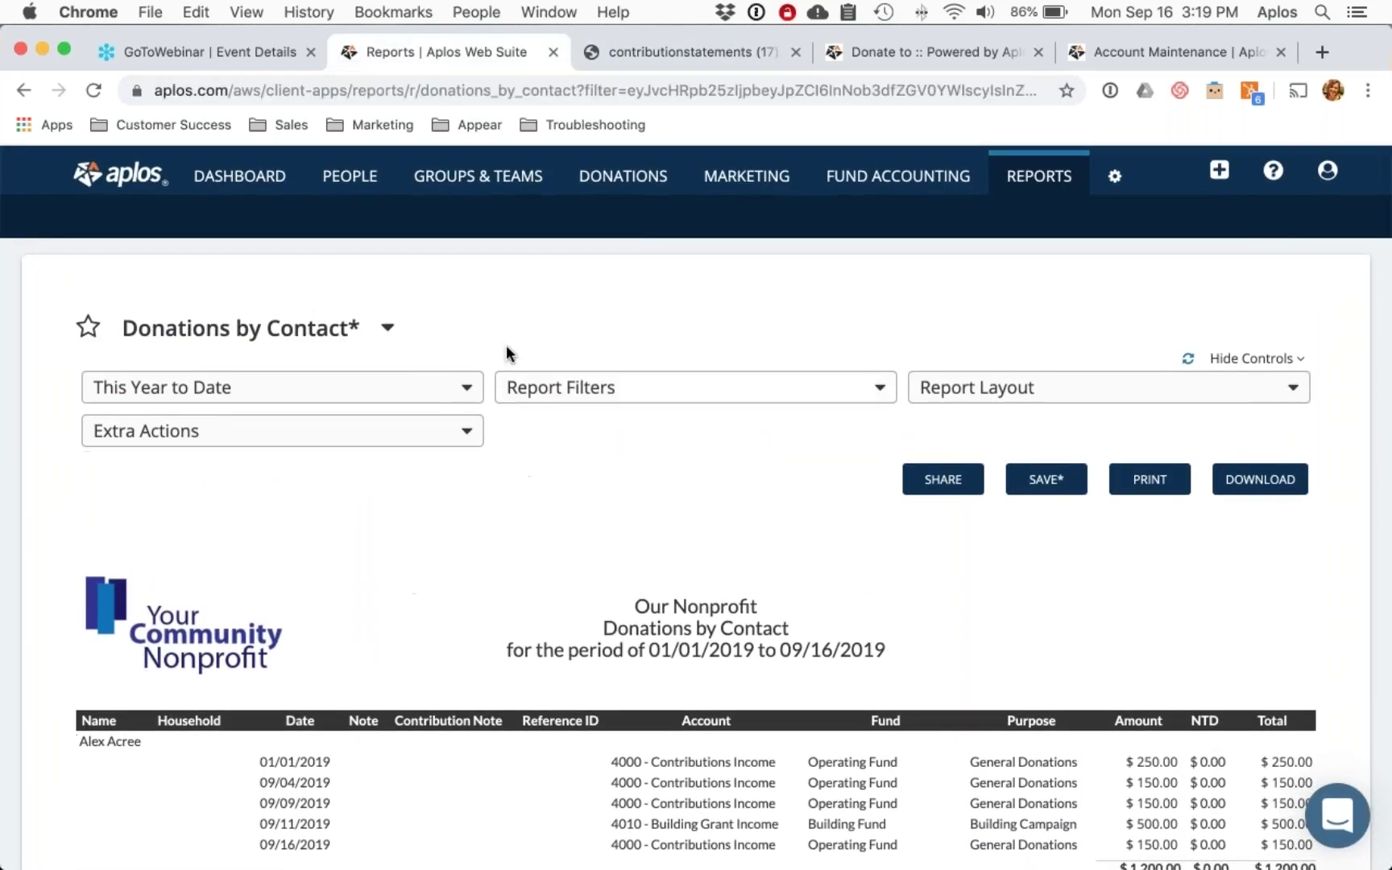
pyautogui.moveTo(894, 184)
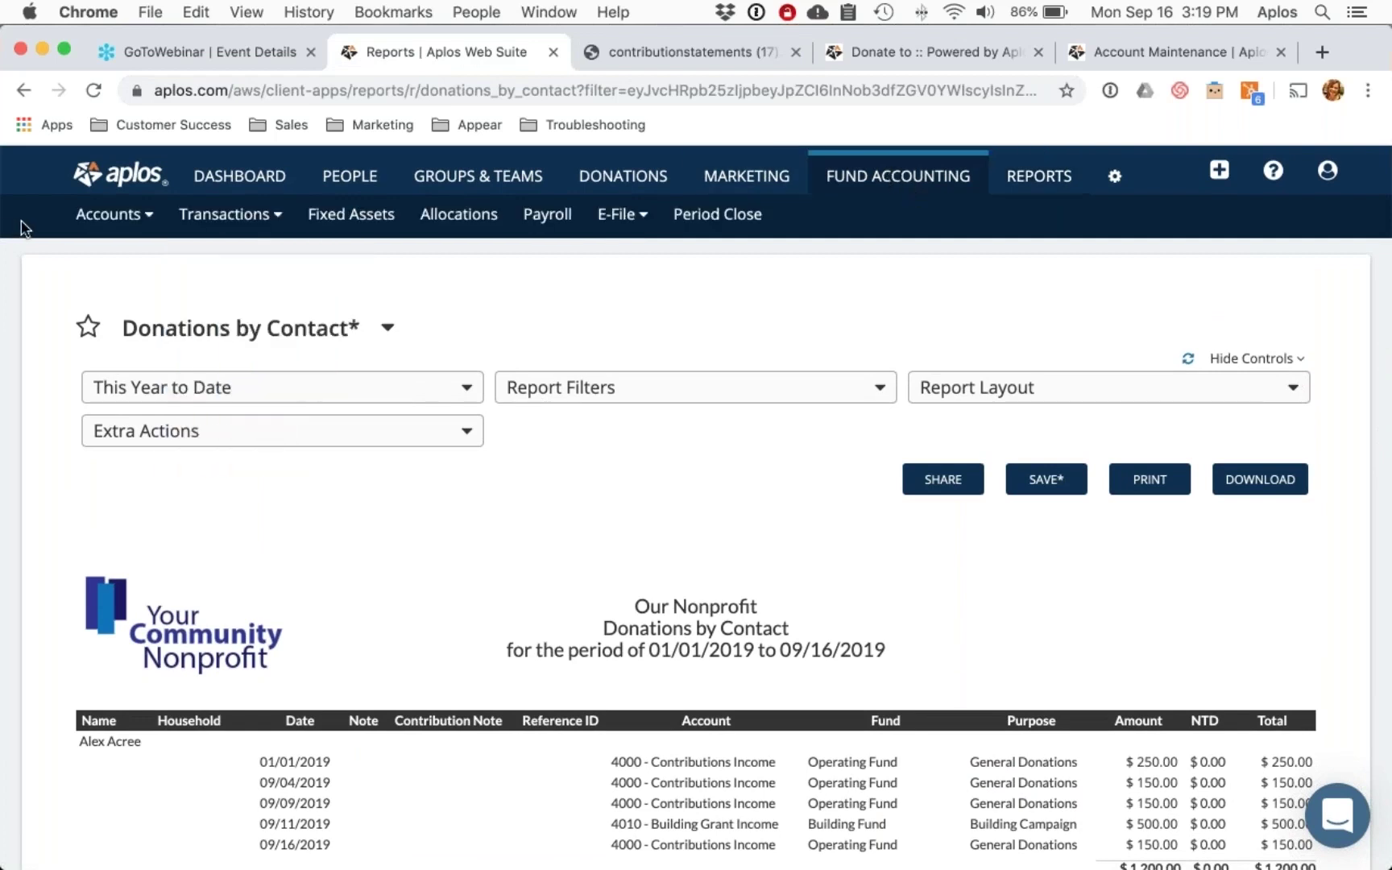
pyautogui.moveTo(214, 218)
pyautogui.click(207, 253)
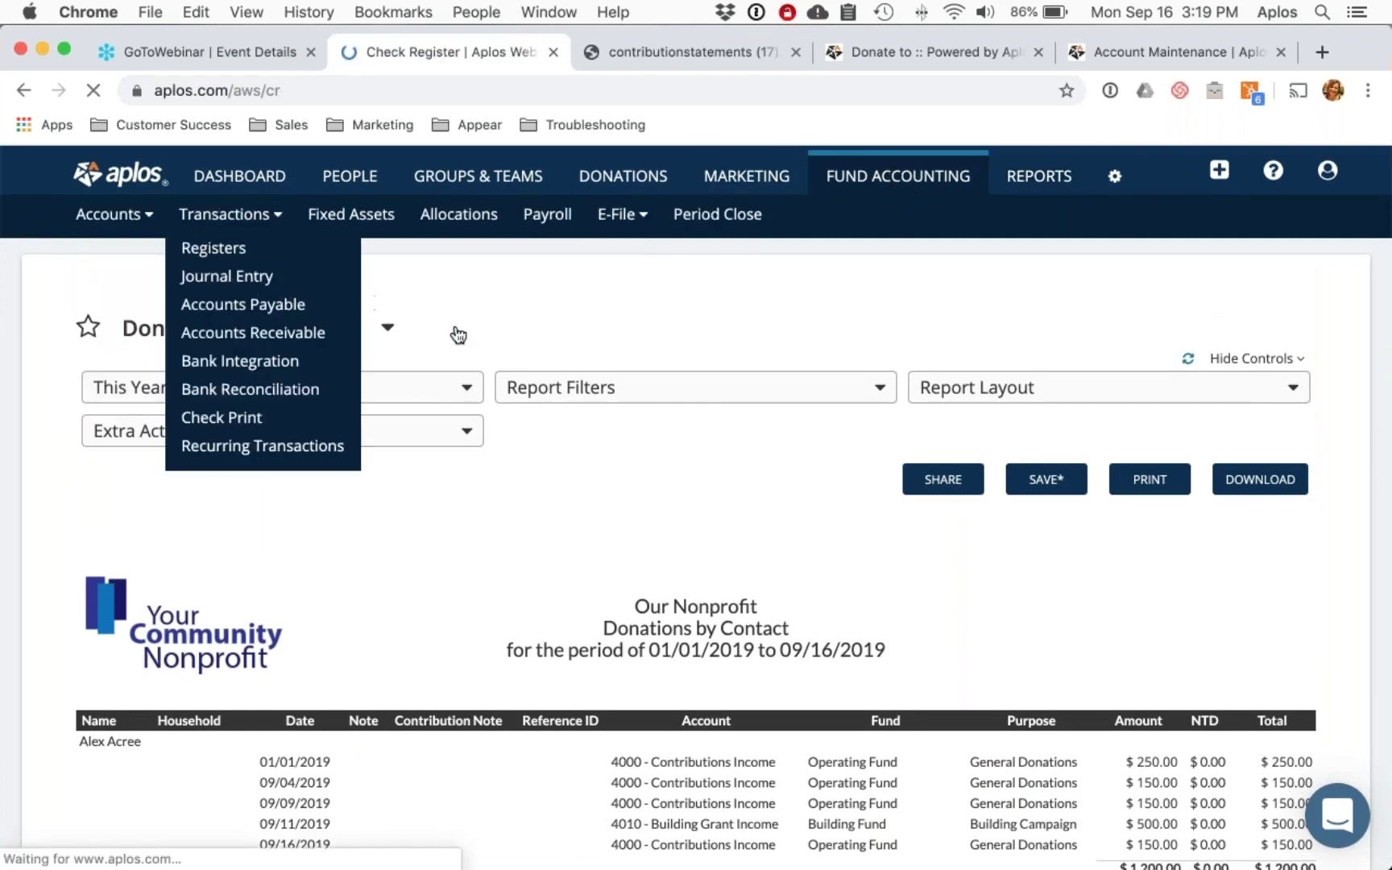
# Step: Examine the checking register's transaction history and the fund balances chart beneath it
pyautogui.scroll(-15, 504, 342)
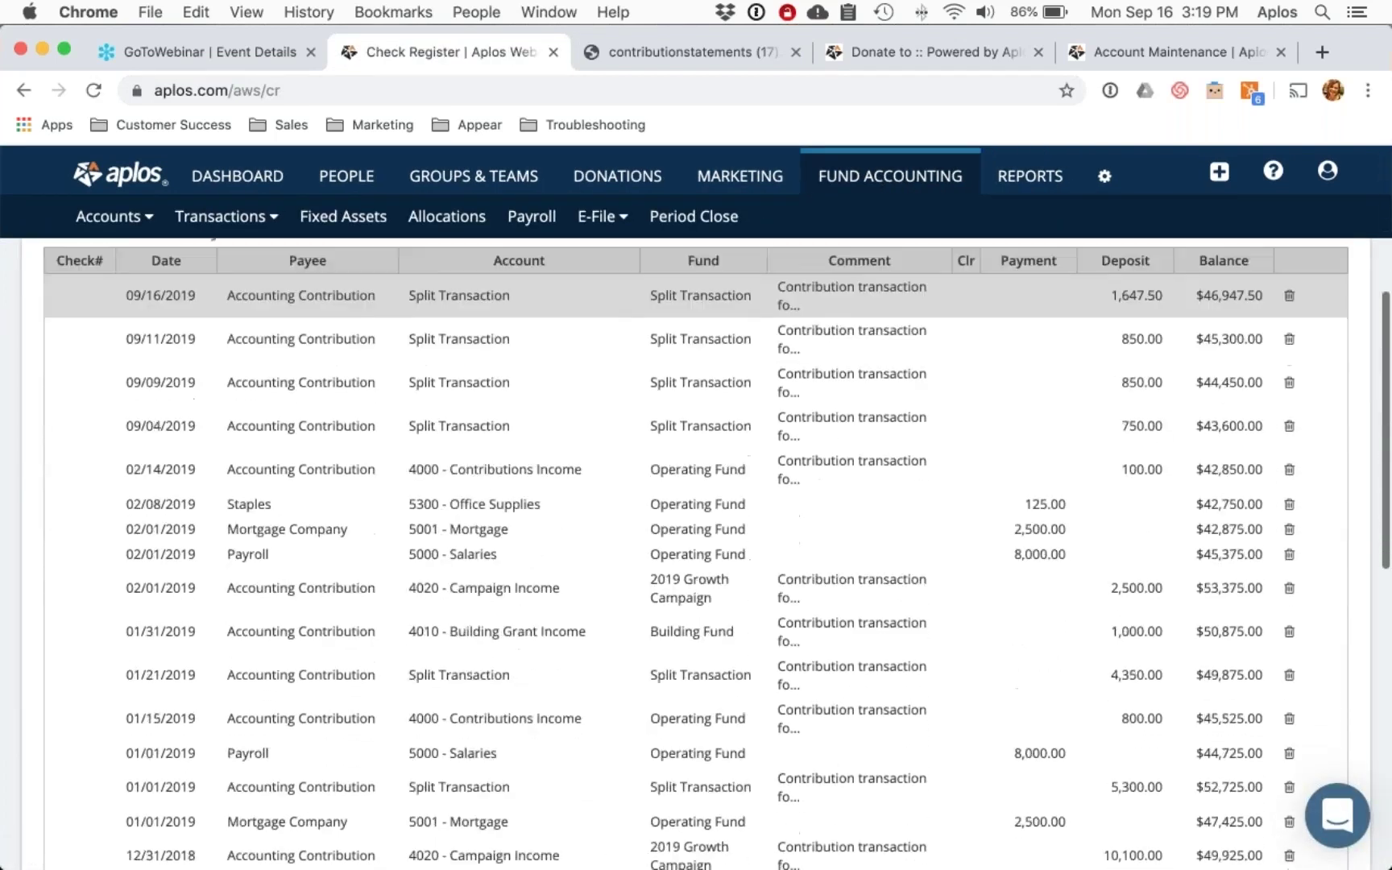
pyautogui.scroll(-3, 696, 547)
pyautogui.moveTo(662, 454)
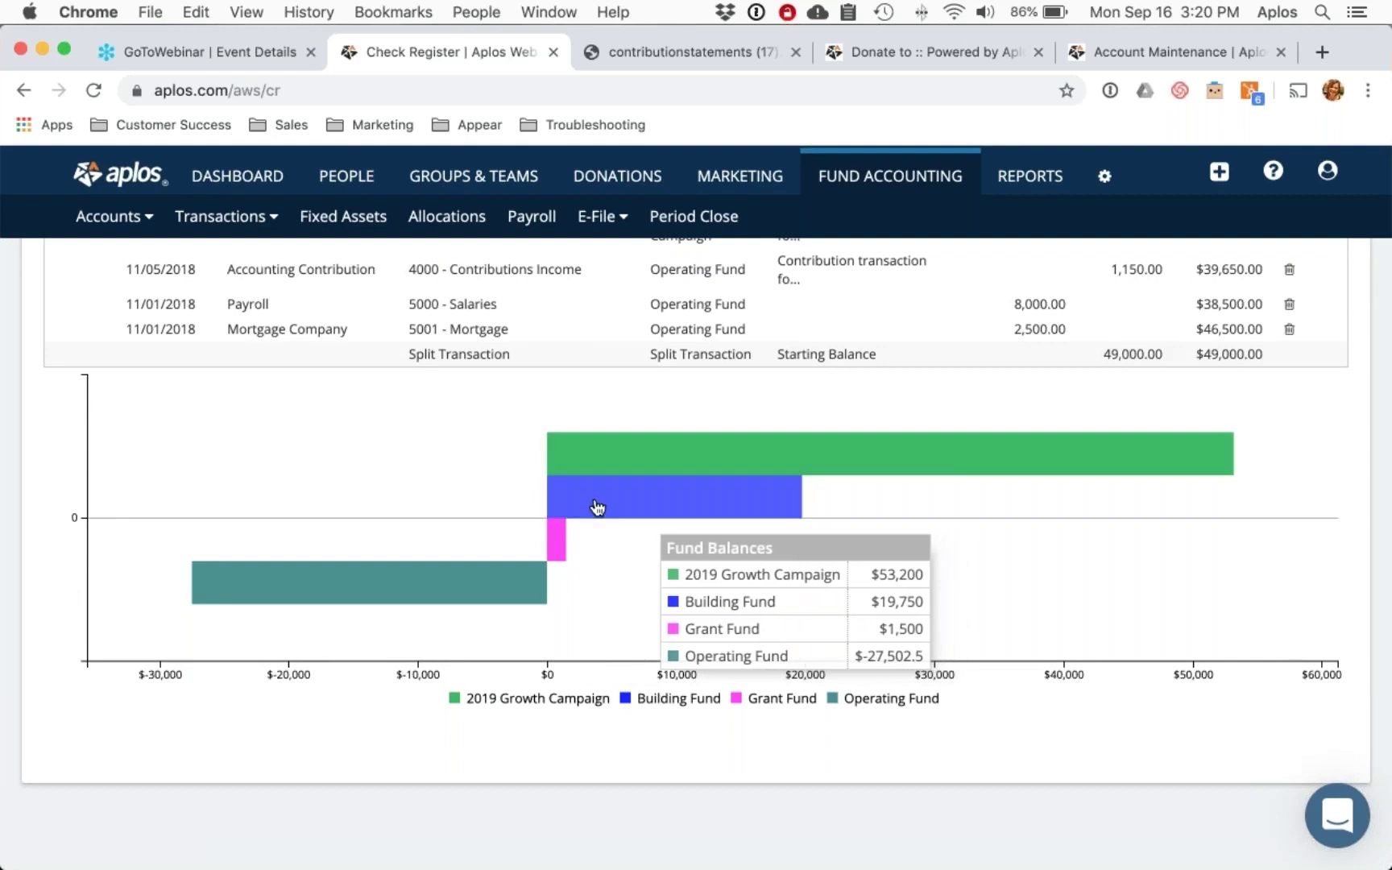
pyautogui.scroll(15, 597, 506)
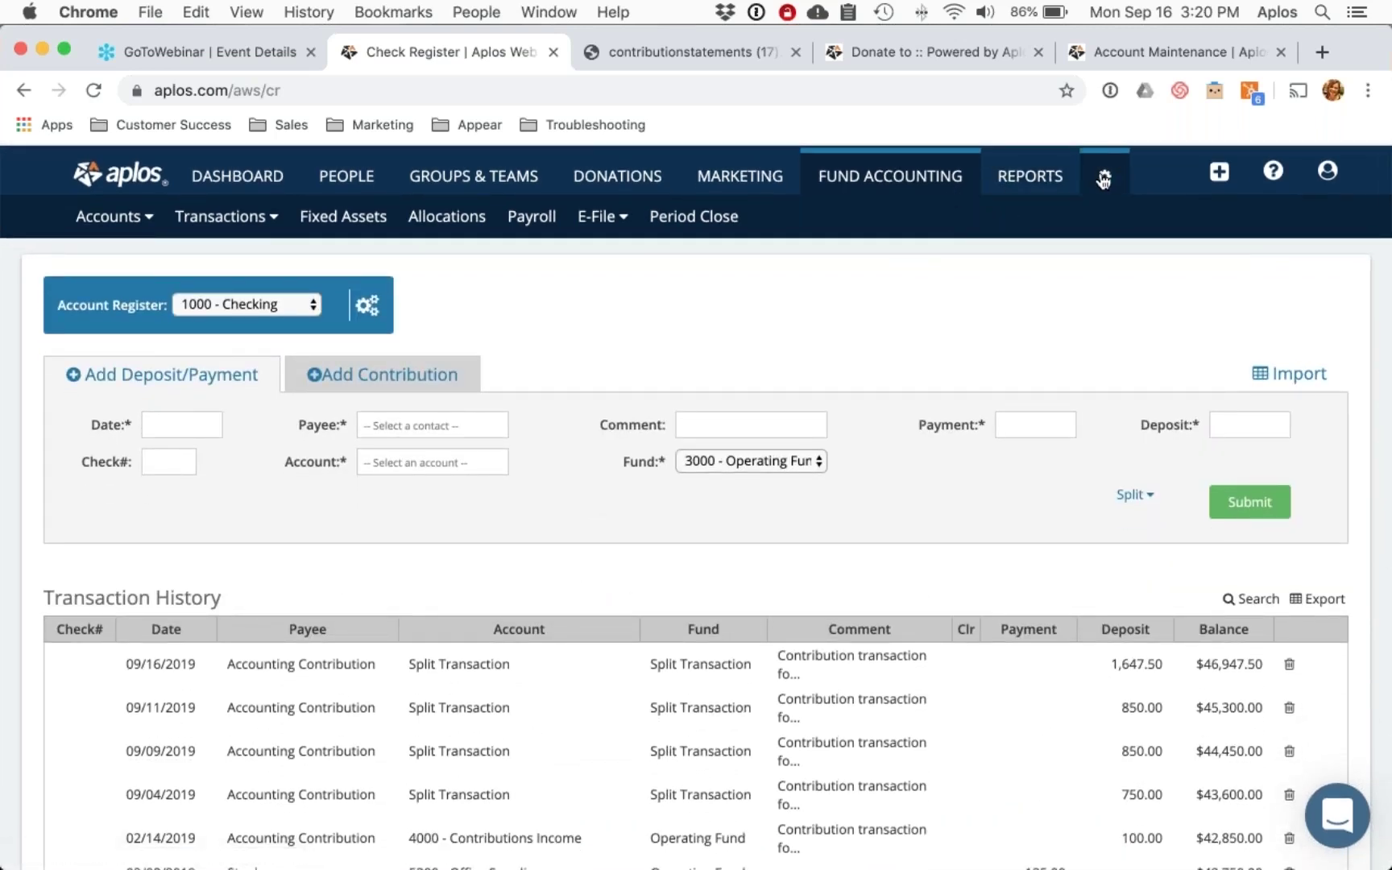
# Step: Open the organization's Users settings and bring up the form for adding a new user
pyautogui.moveTo(1103, 179)
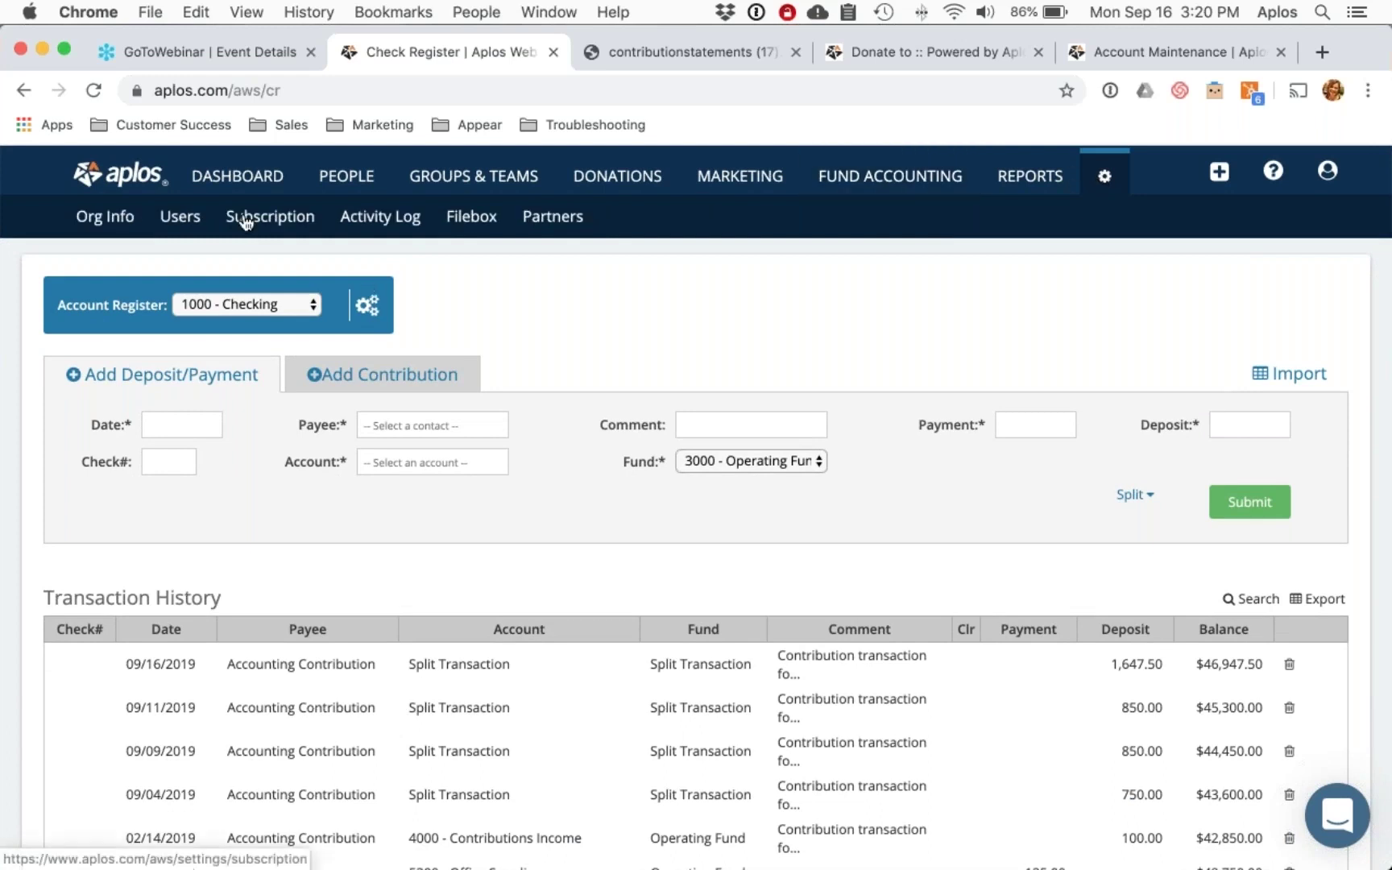
pyautogui.click(181, 217)
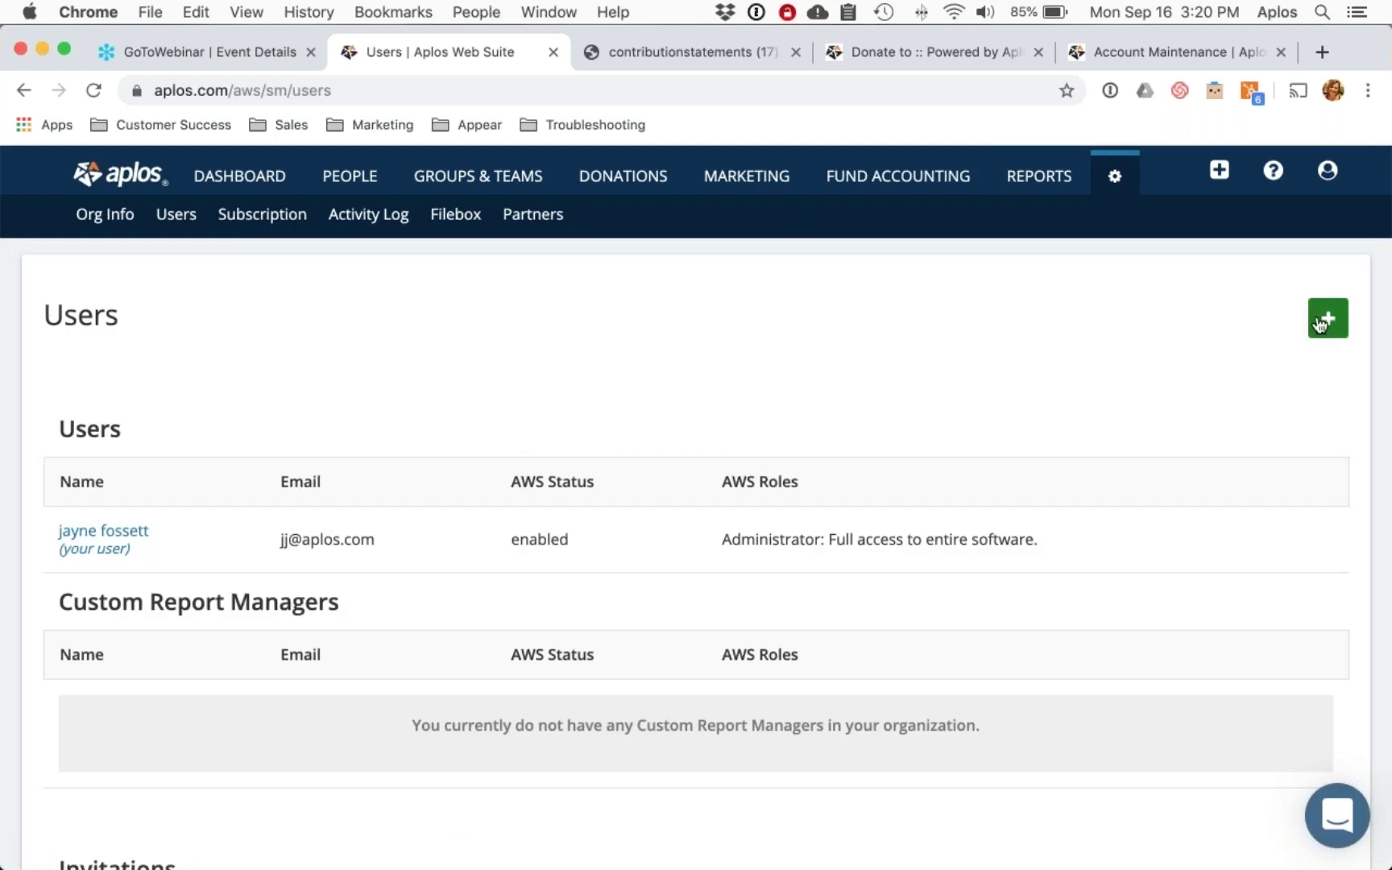
pyautogui.click(1320, 322)
pyautogui.click(1219, 395)
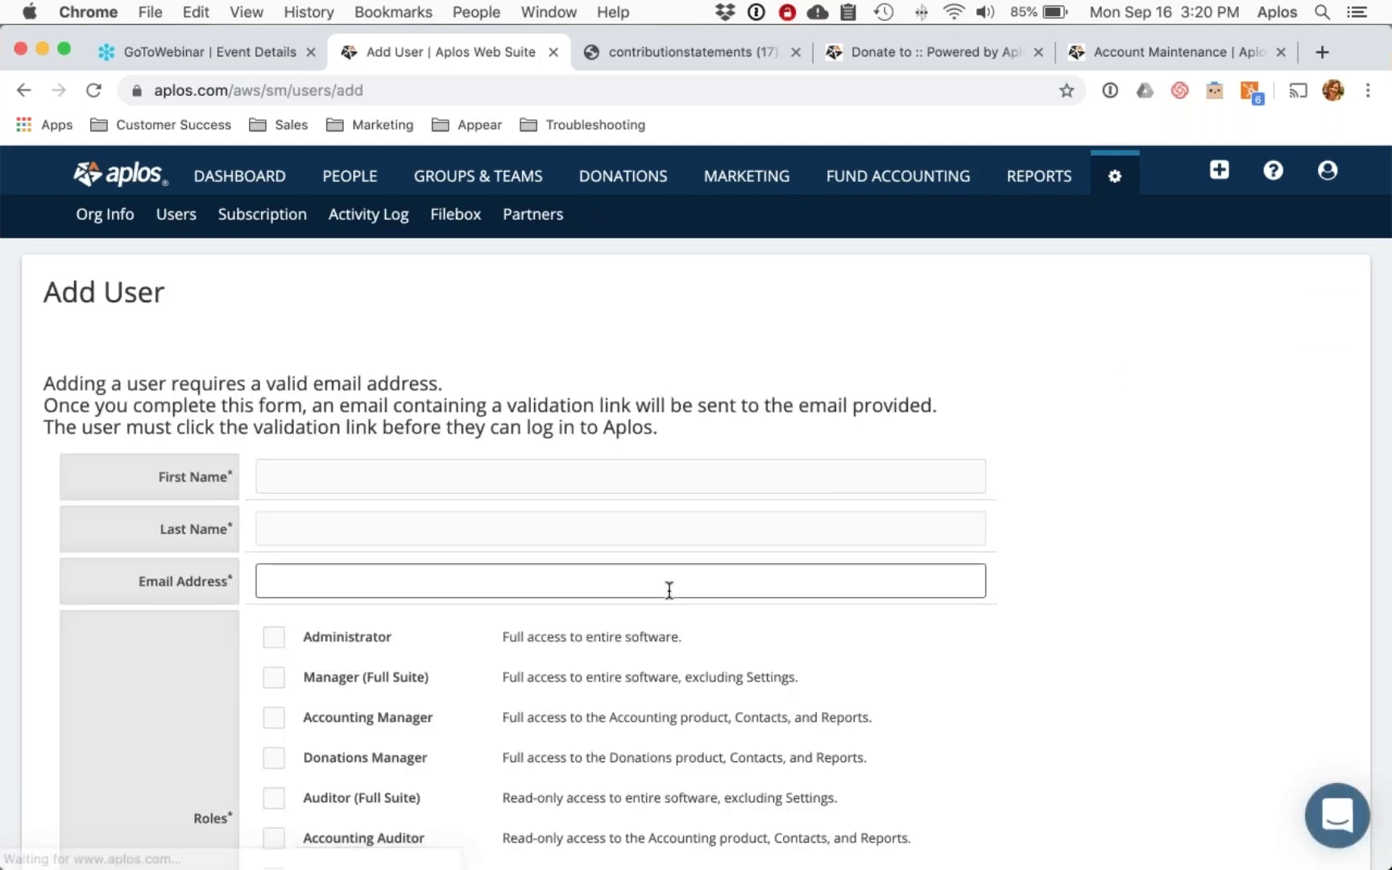
# Step: Examine the available roles and their access levels on the Add User form, and go back to the Users list
pyautogui.scroll(-3, 669, 590)
pyautogui.click(669, 590)
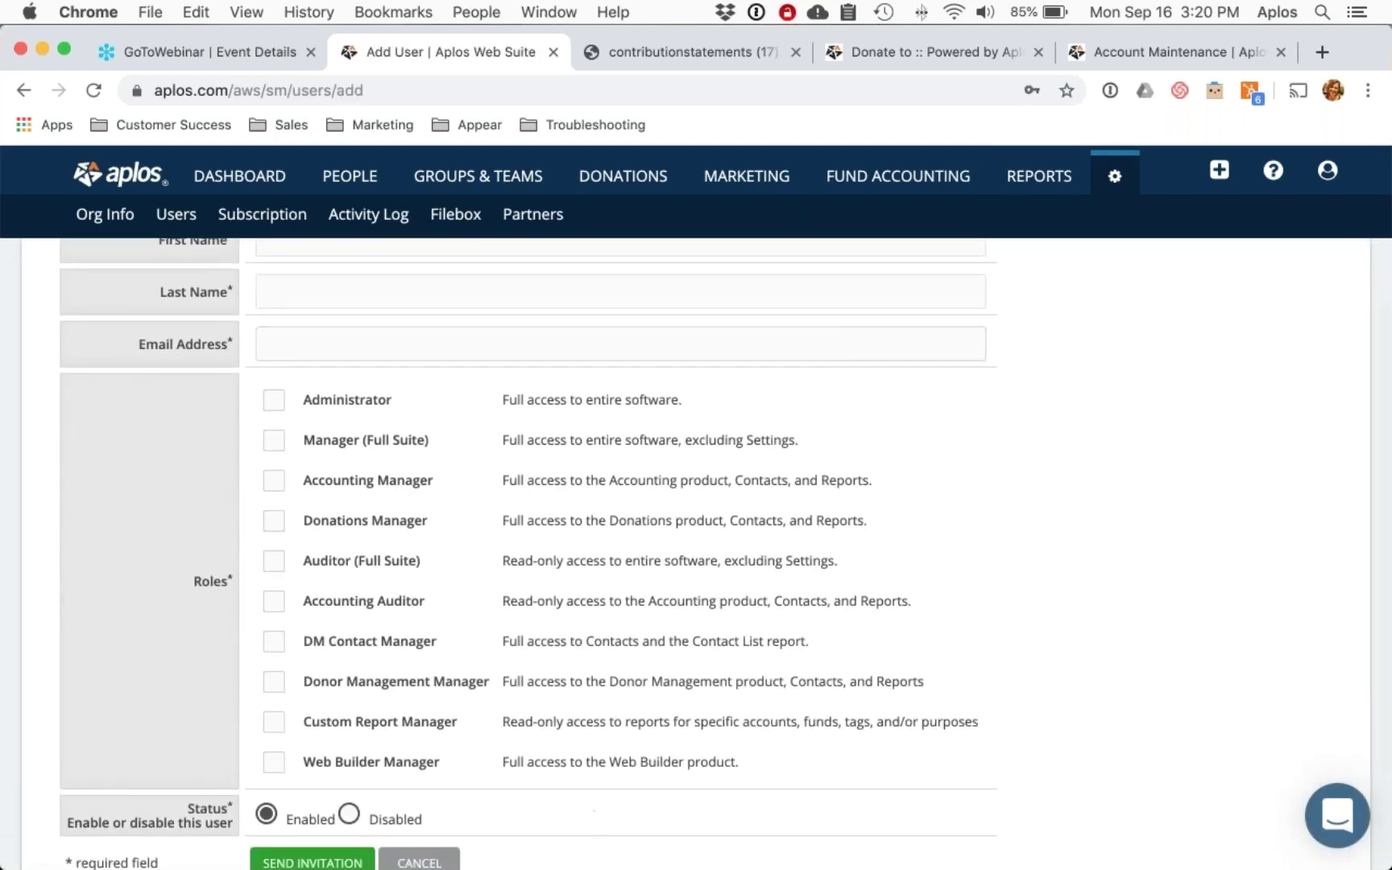
pyautogui.scroll(3, 1088, 420)
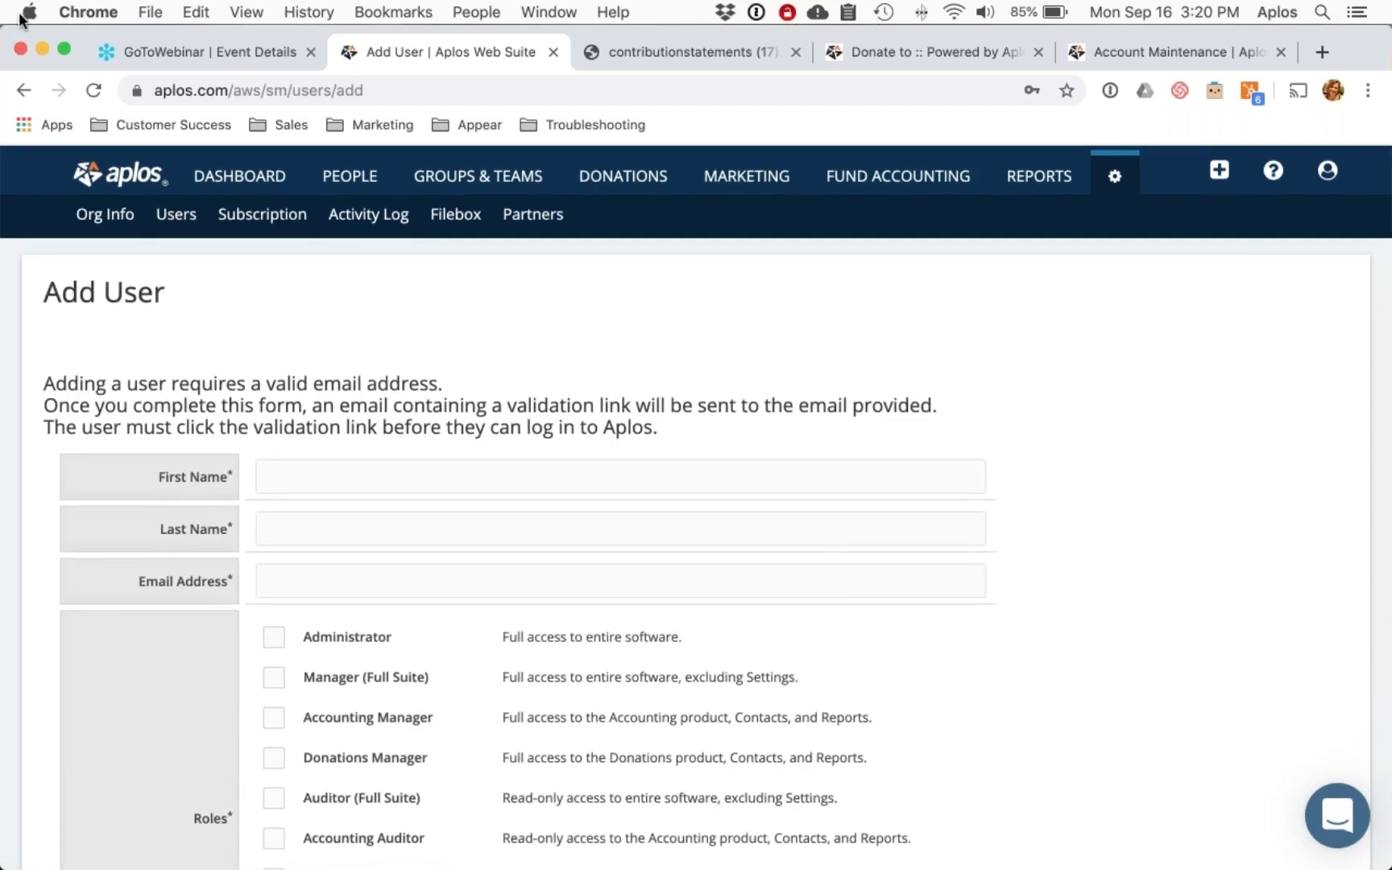
pyautogui.press('super+bracketleft')
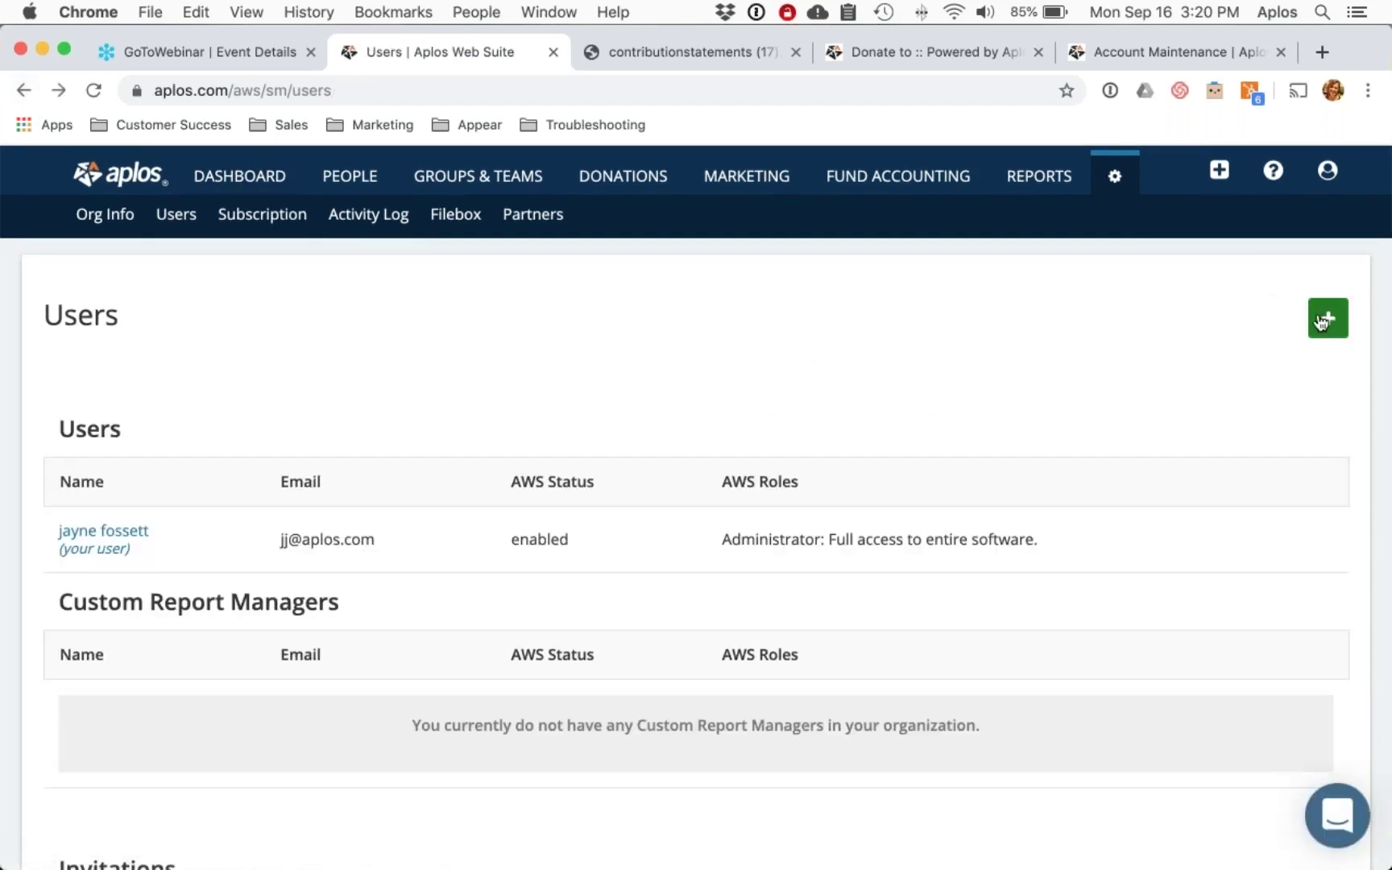
pyautogui.click(1328, 319)
# Step: Open the organization's Subscription settings and examine the plan's products, usage tiers, add-ons and transaction processing rates
pyautogui.click(299, 222)
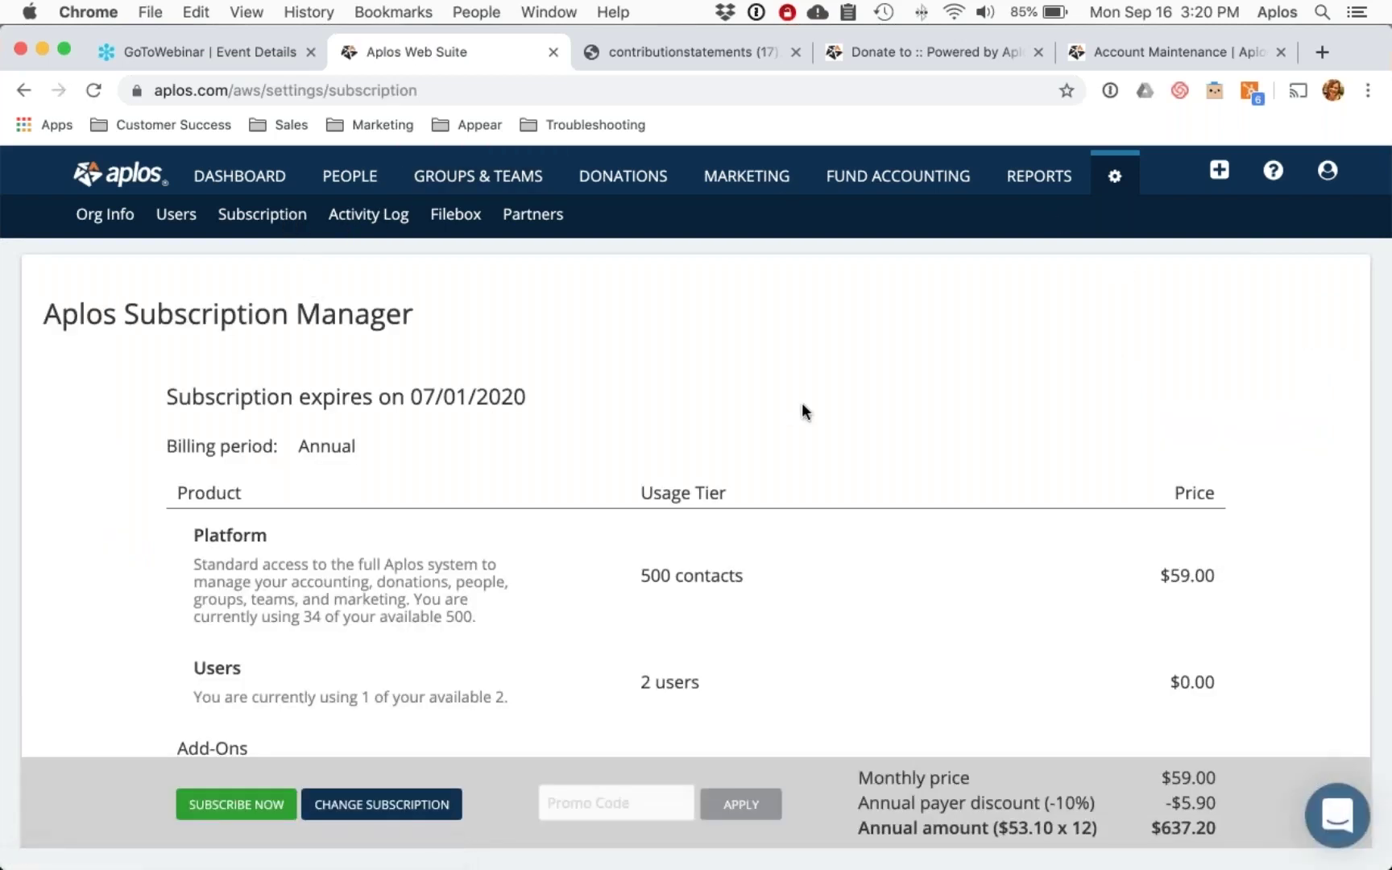
pyautogui.scroll(-1, 801, 411)
pyautogui.scroll(-2, 815, 409)
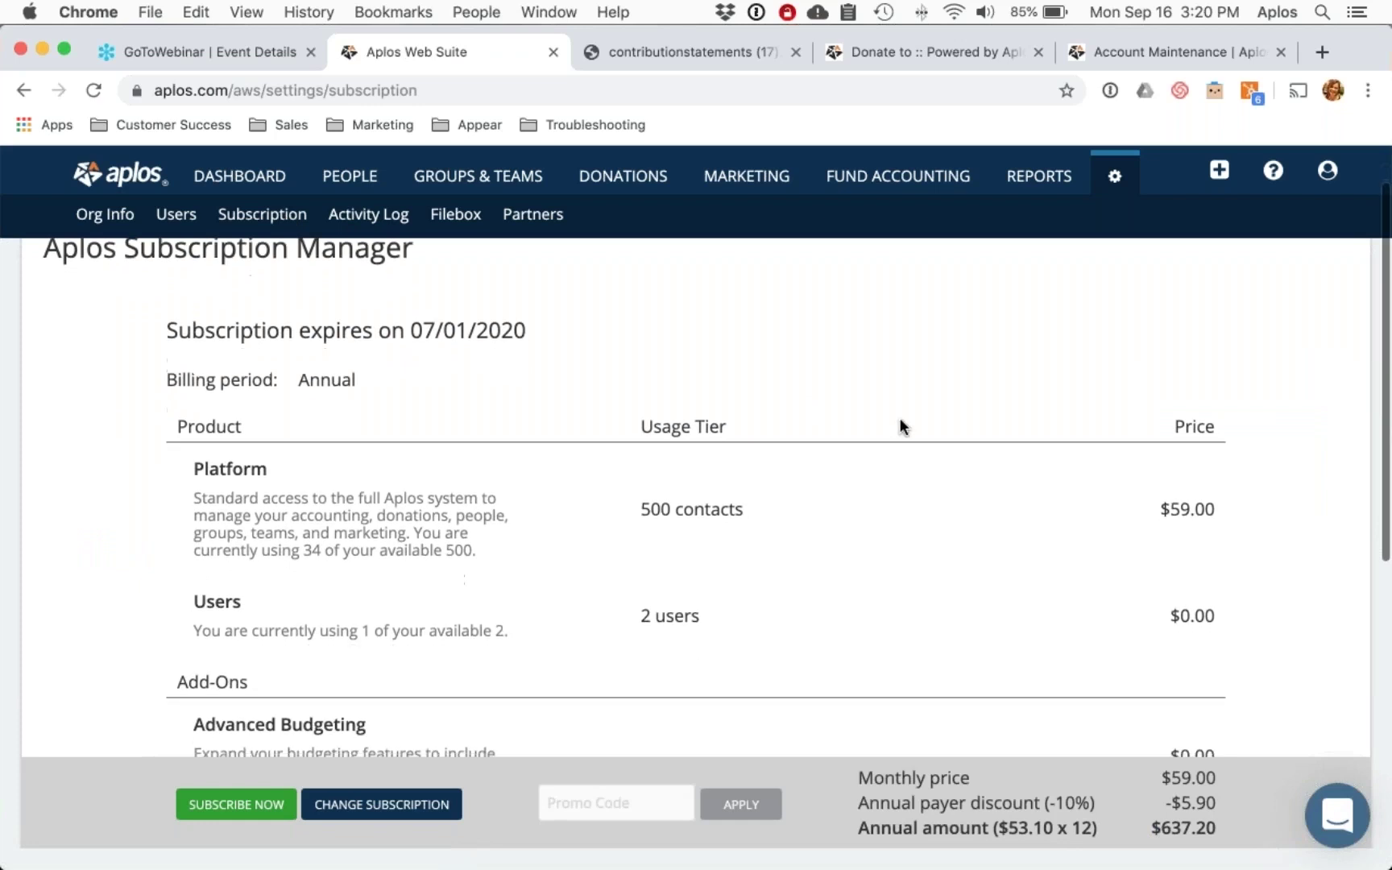
pyautogui.click(1225, 513)
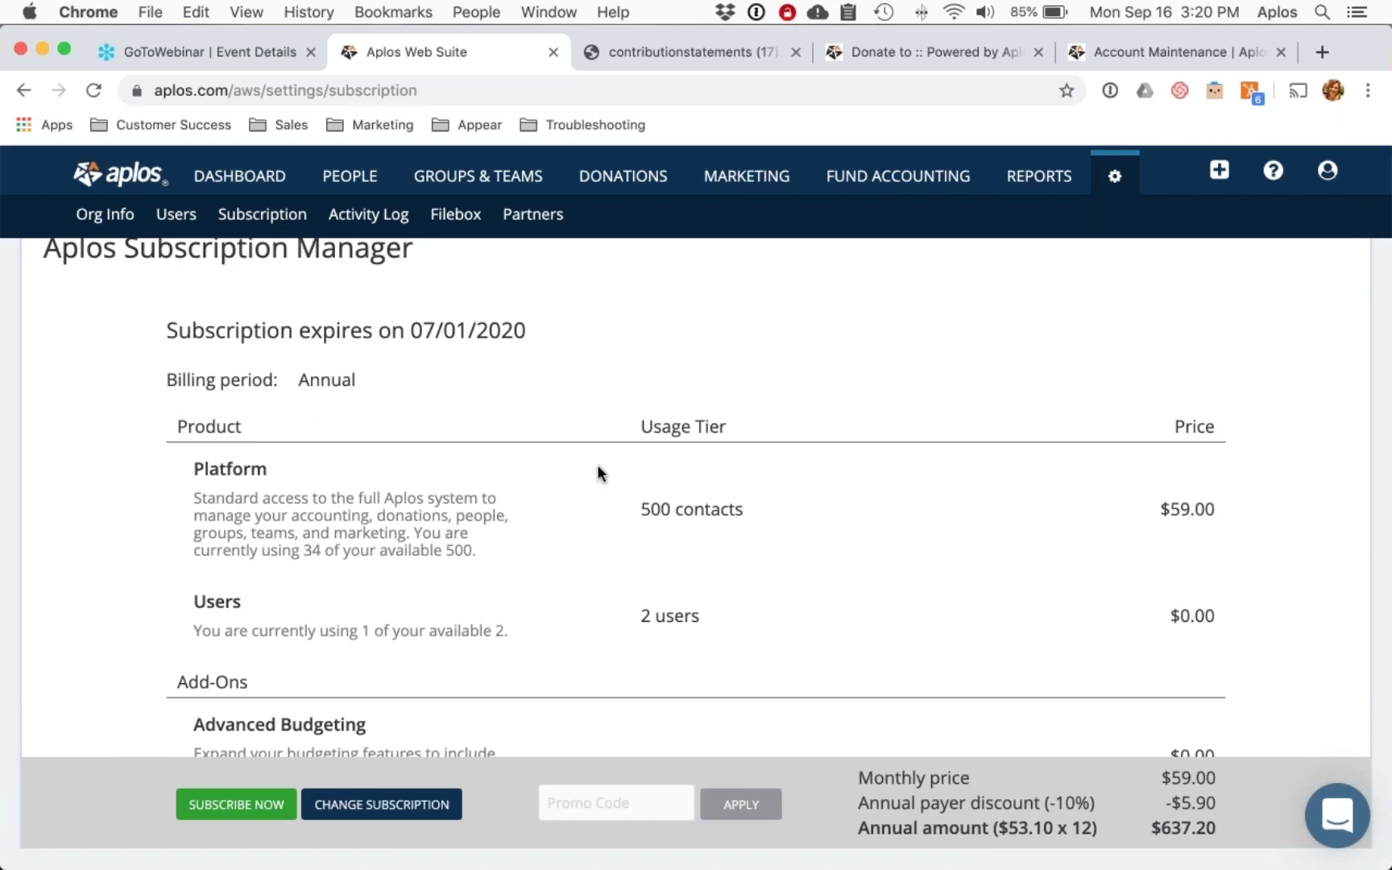
pyautogui.scroll(-5, 684, 482)
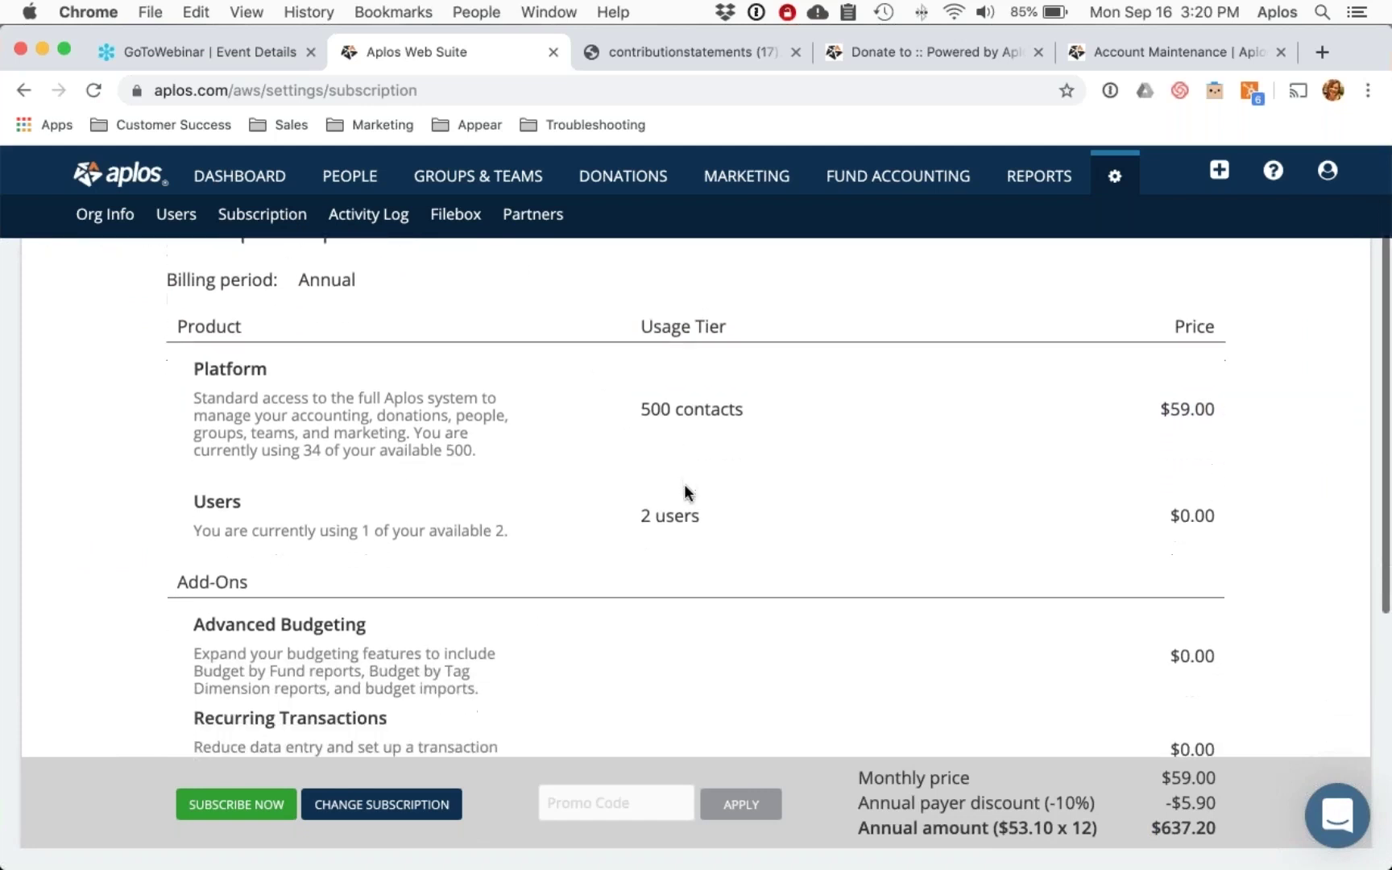
pyautogui.scroll(-3, 296, 445)
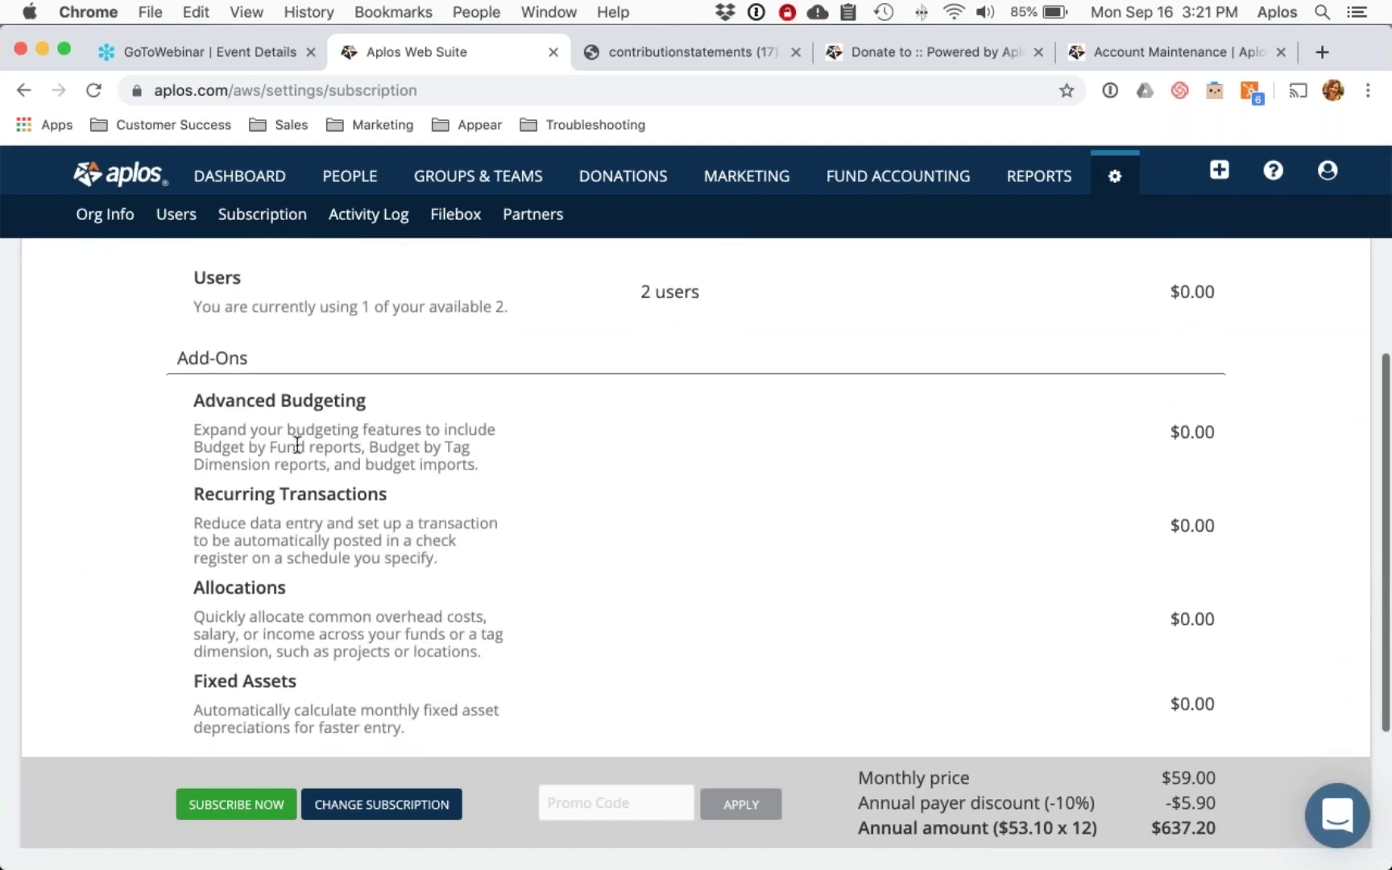
pyautogui.scroll(-3, 348, 515)
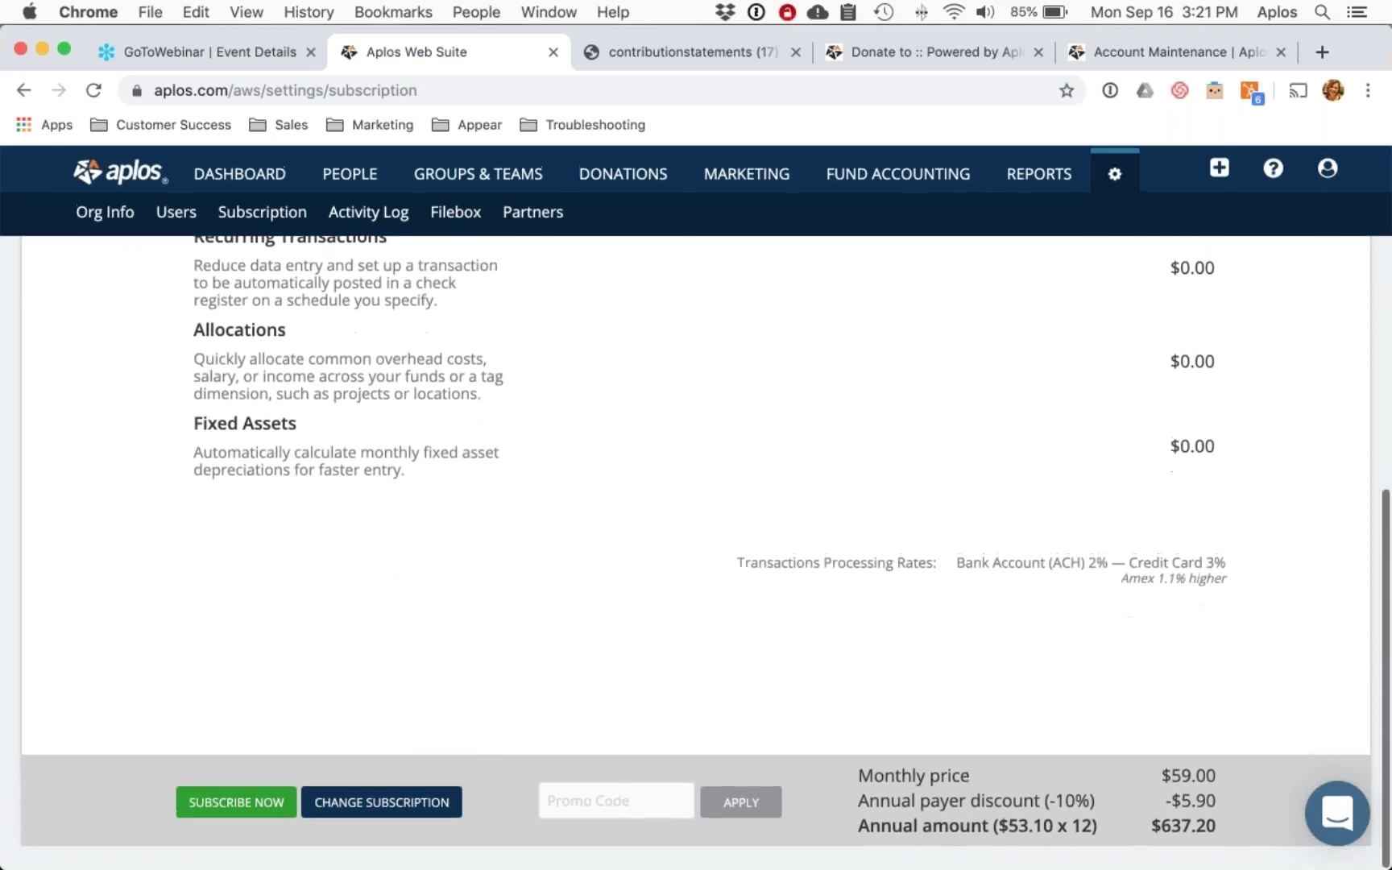
pyautogui.scroll(9, 348, 516)
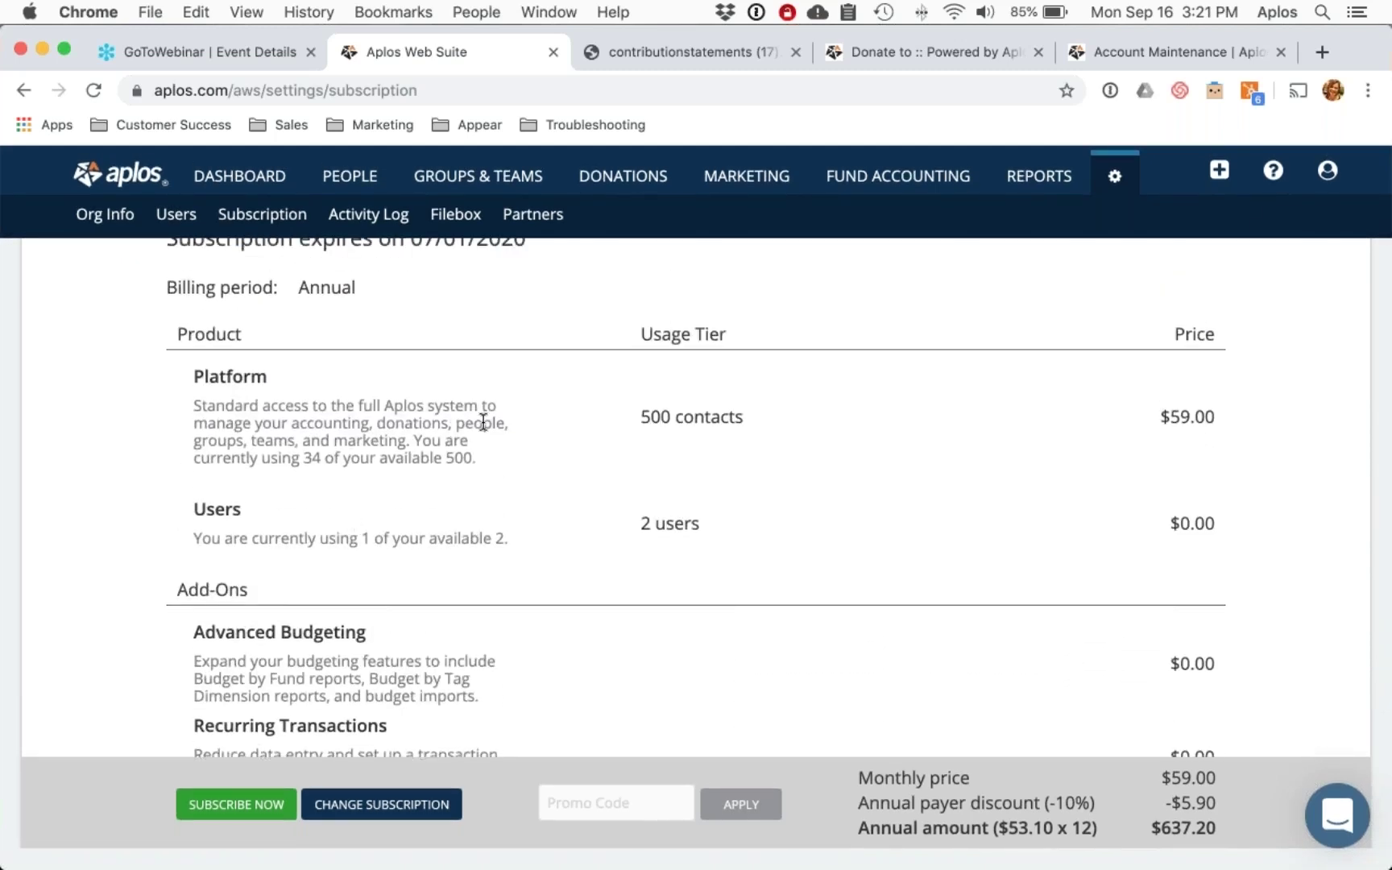
# Step: Examine the adjustable tiers and add-on prices in the change-subscription form, and leave it without saving
pyautogui.click(371, 807)
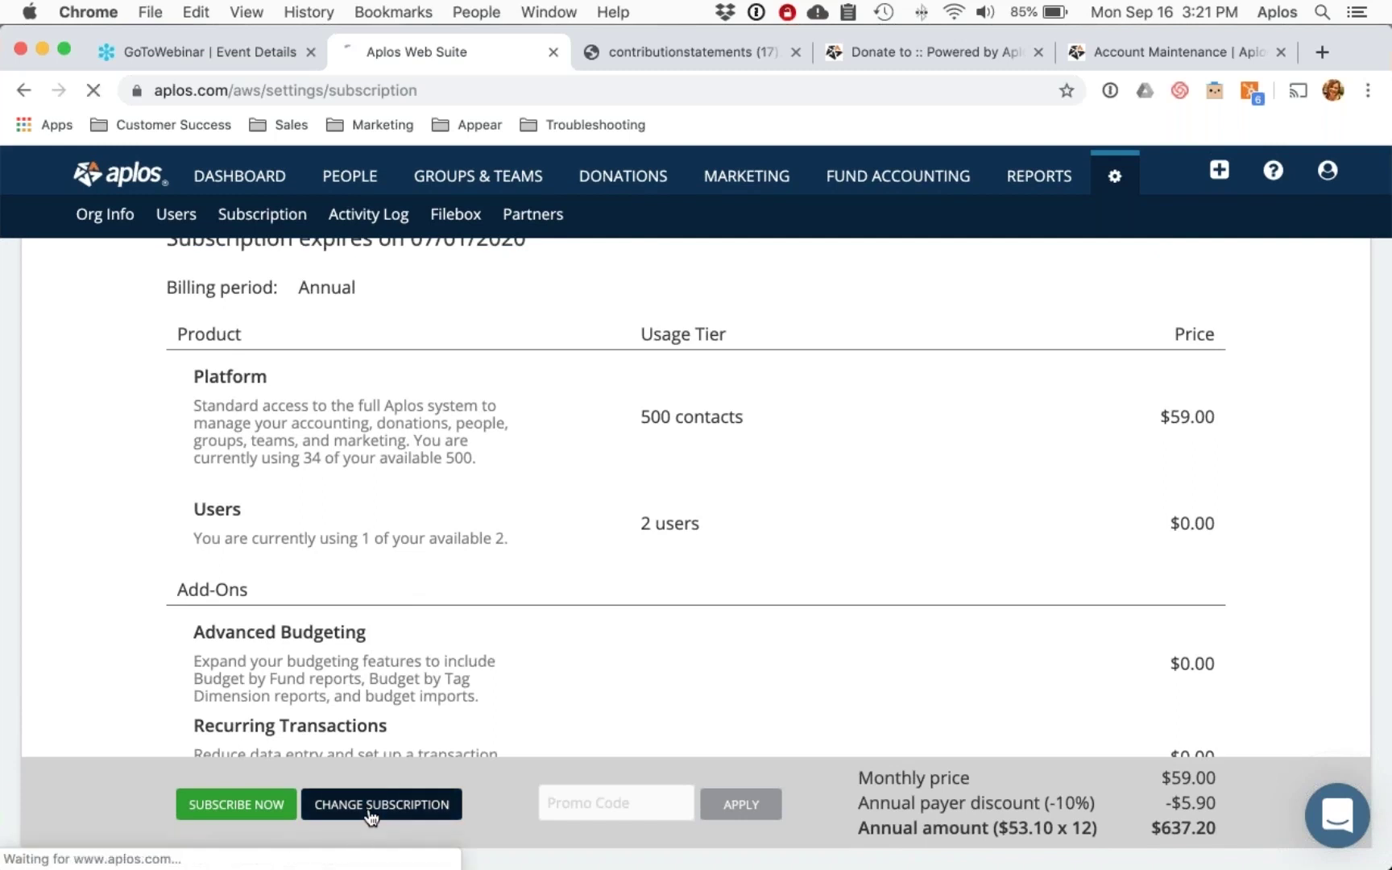
pyautogui.scroll(-3, 513, 552)
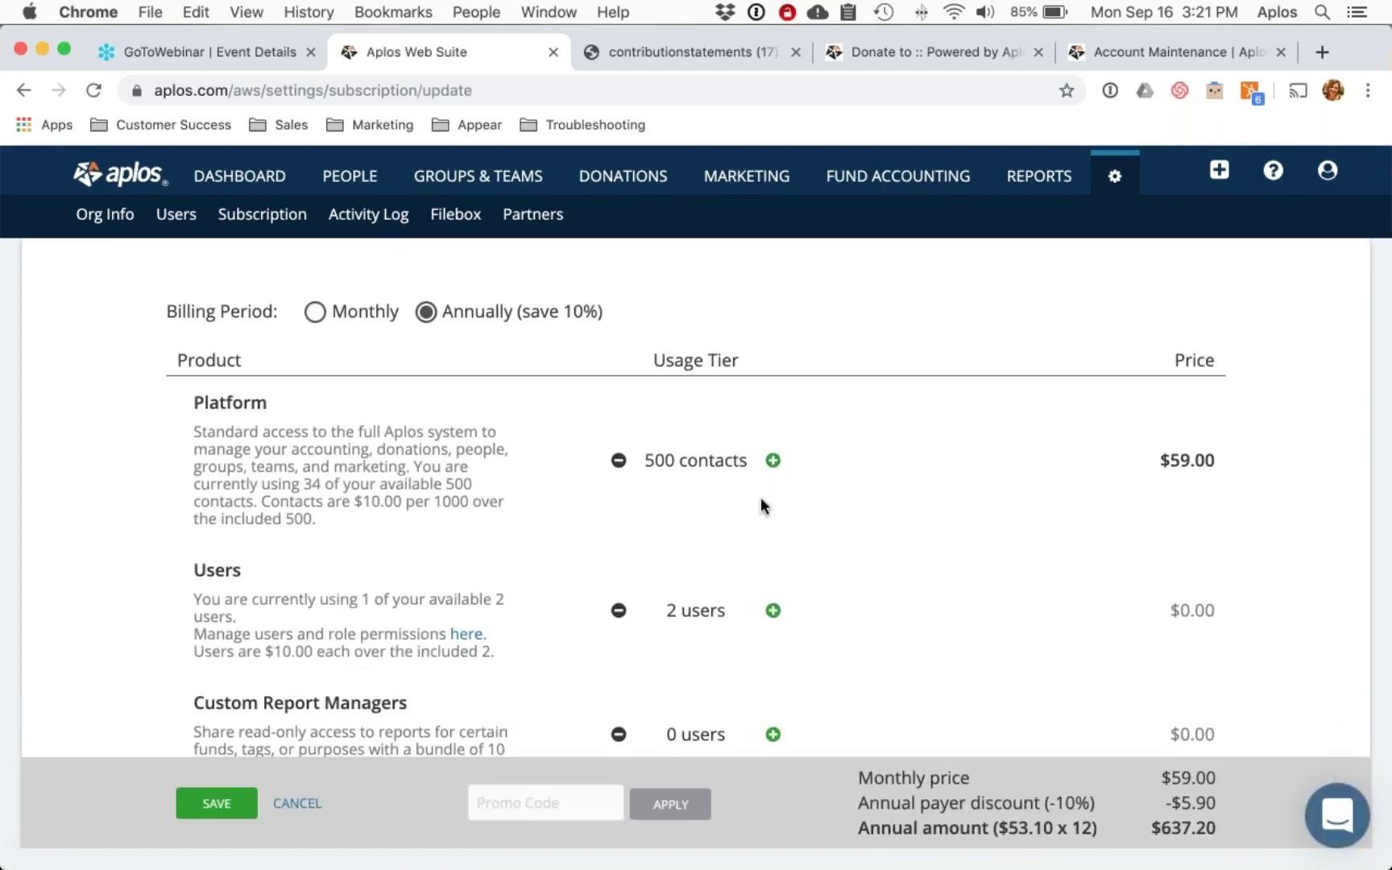
pyautogui.scroll(-2, 765, 516)
pyautogui.scroll(-3, 733, 541)
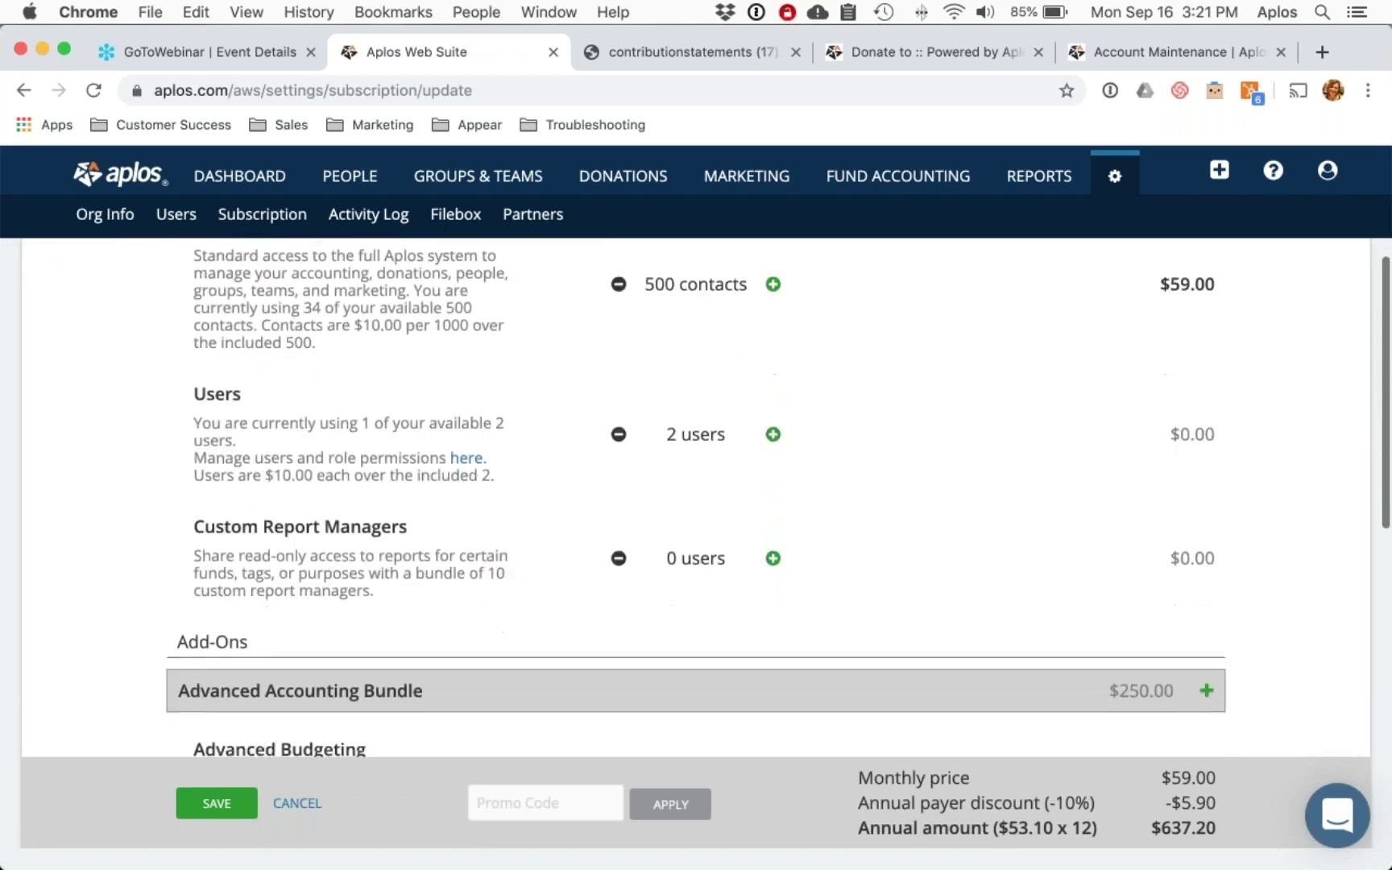
pyautogui.scroll(-12, 733, 516)
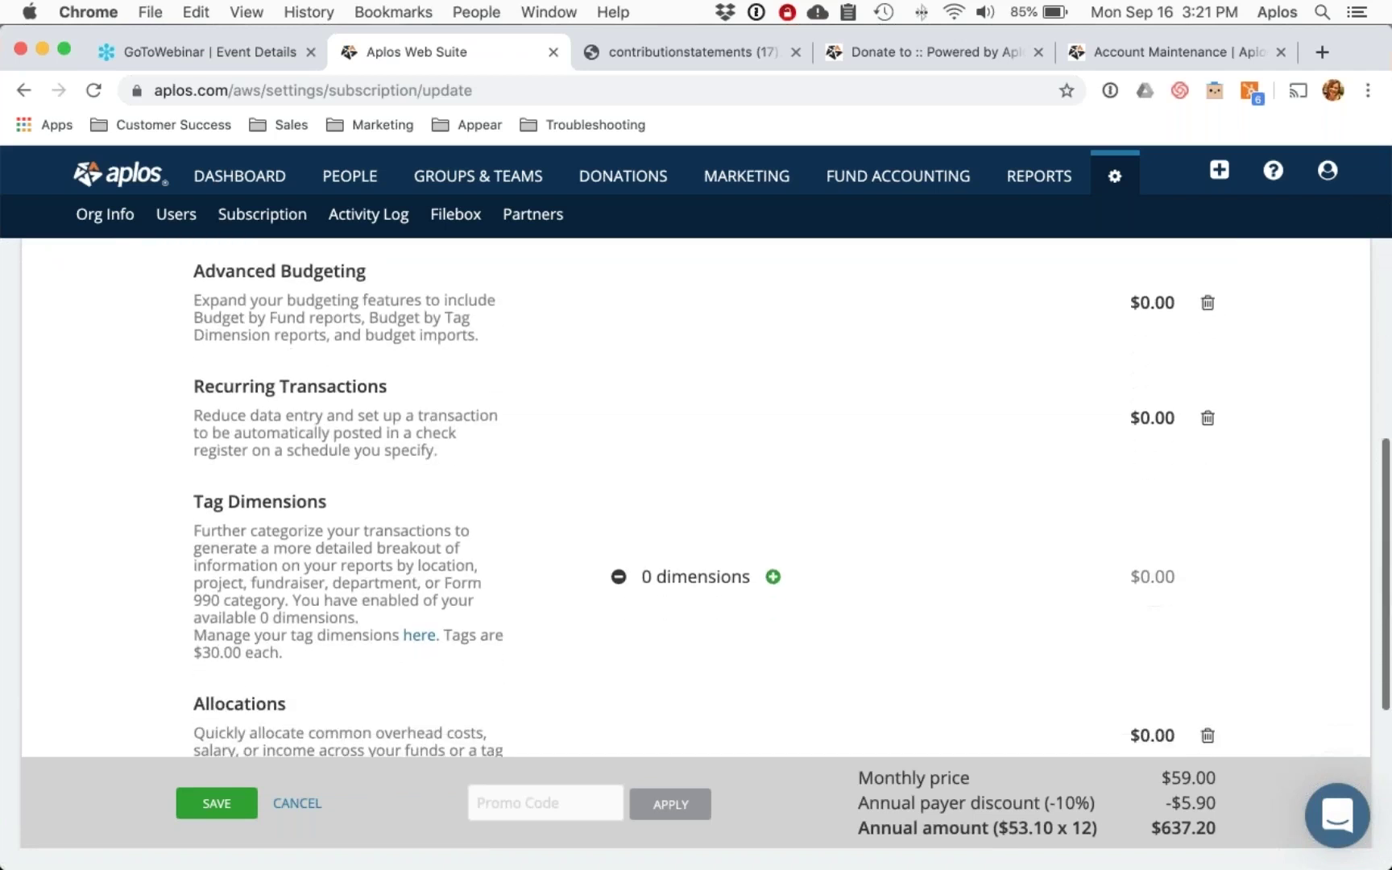
pyautogui.scroll(-4, 696, 499)
pyautogui.scroll(16, 696, 500)
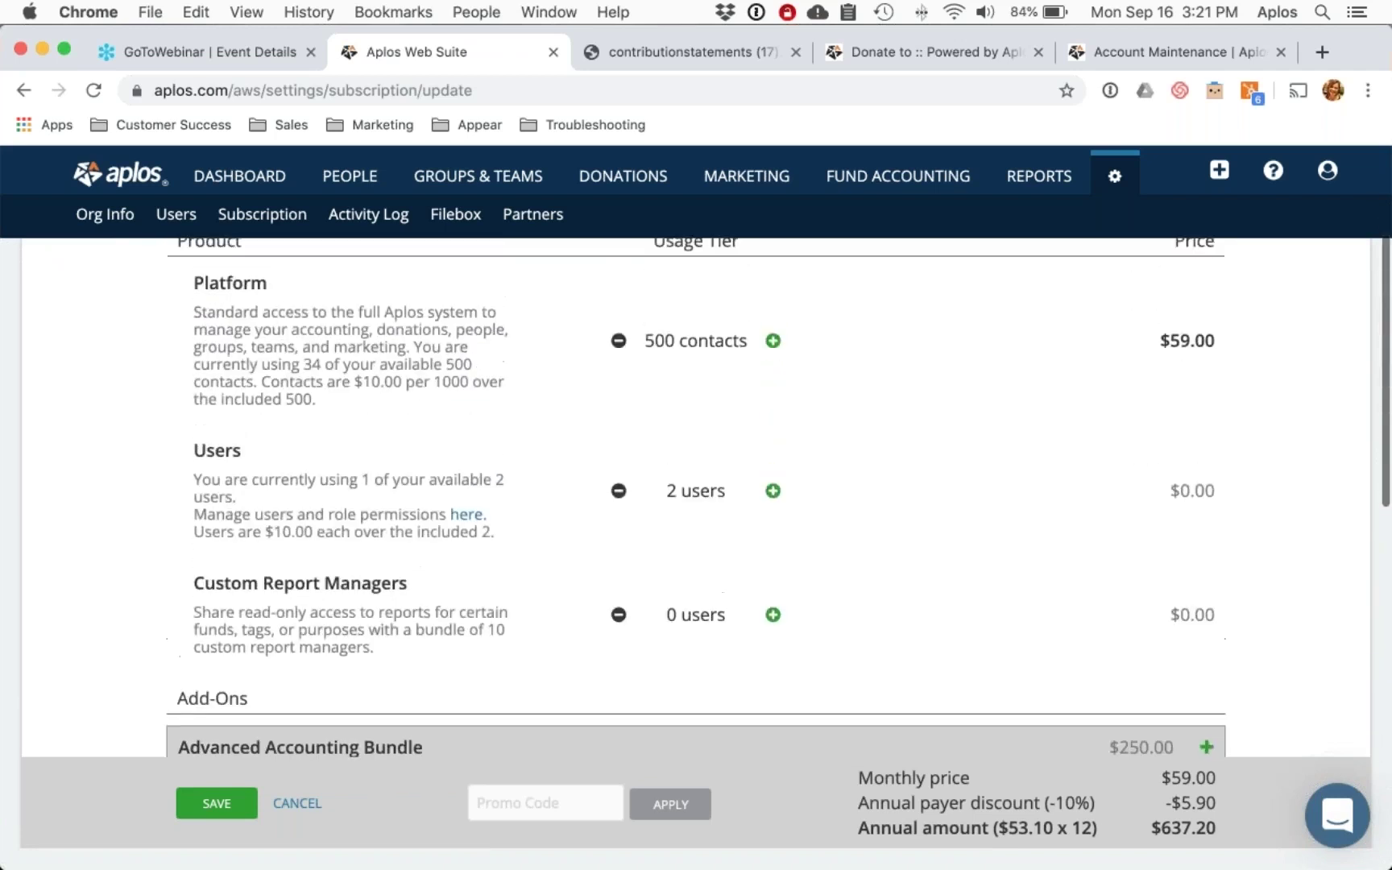
pyautogui.click(300, 805)
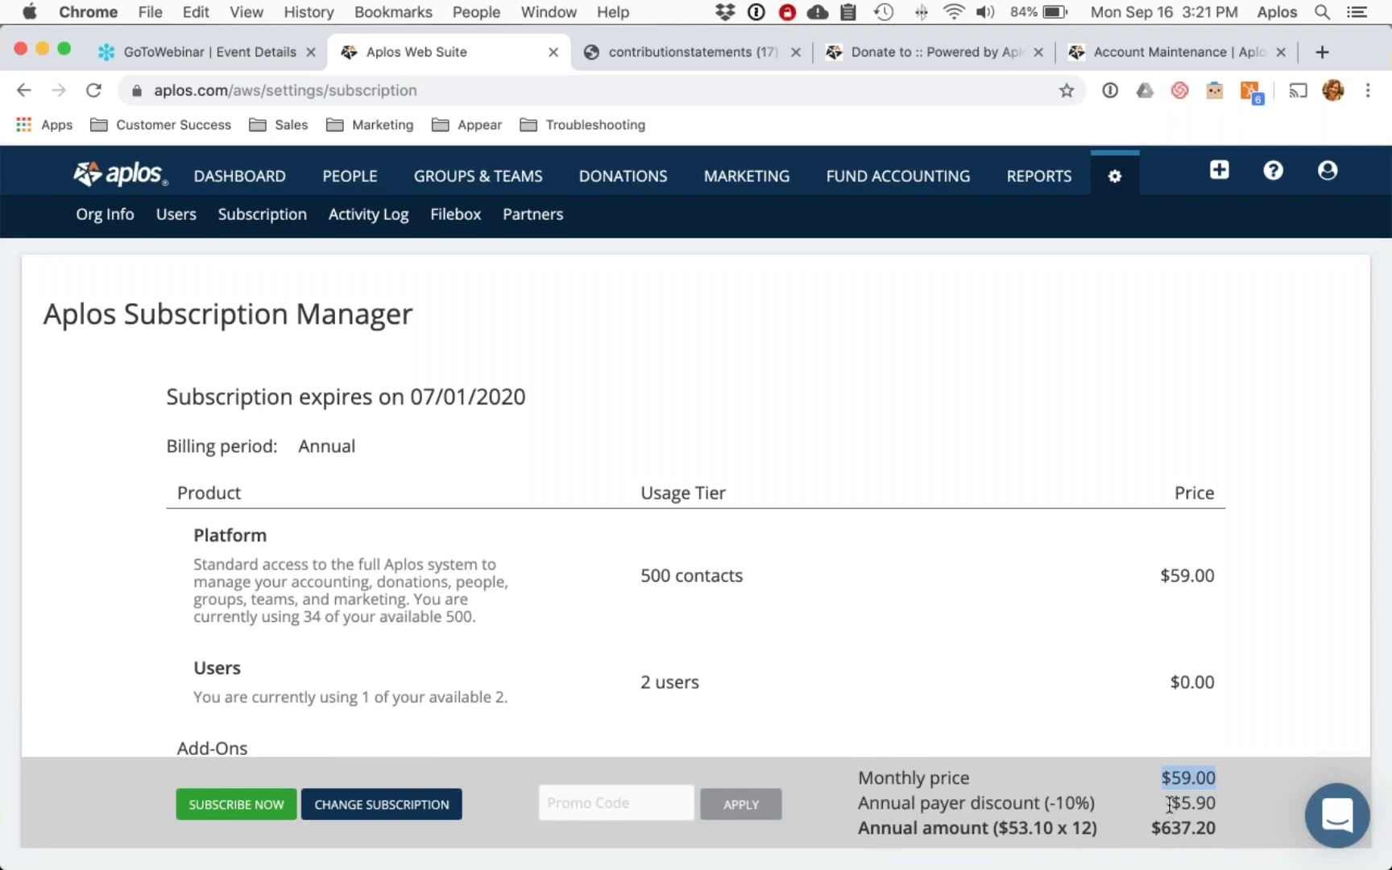
# Step: Review the annual payer discount in the subscription price summary and return to the dashboard
pyautogui.moveTo(1170, 803); pyautogui.dragTo(1211, 804)
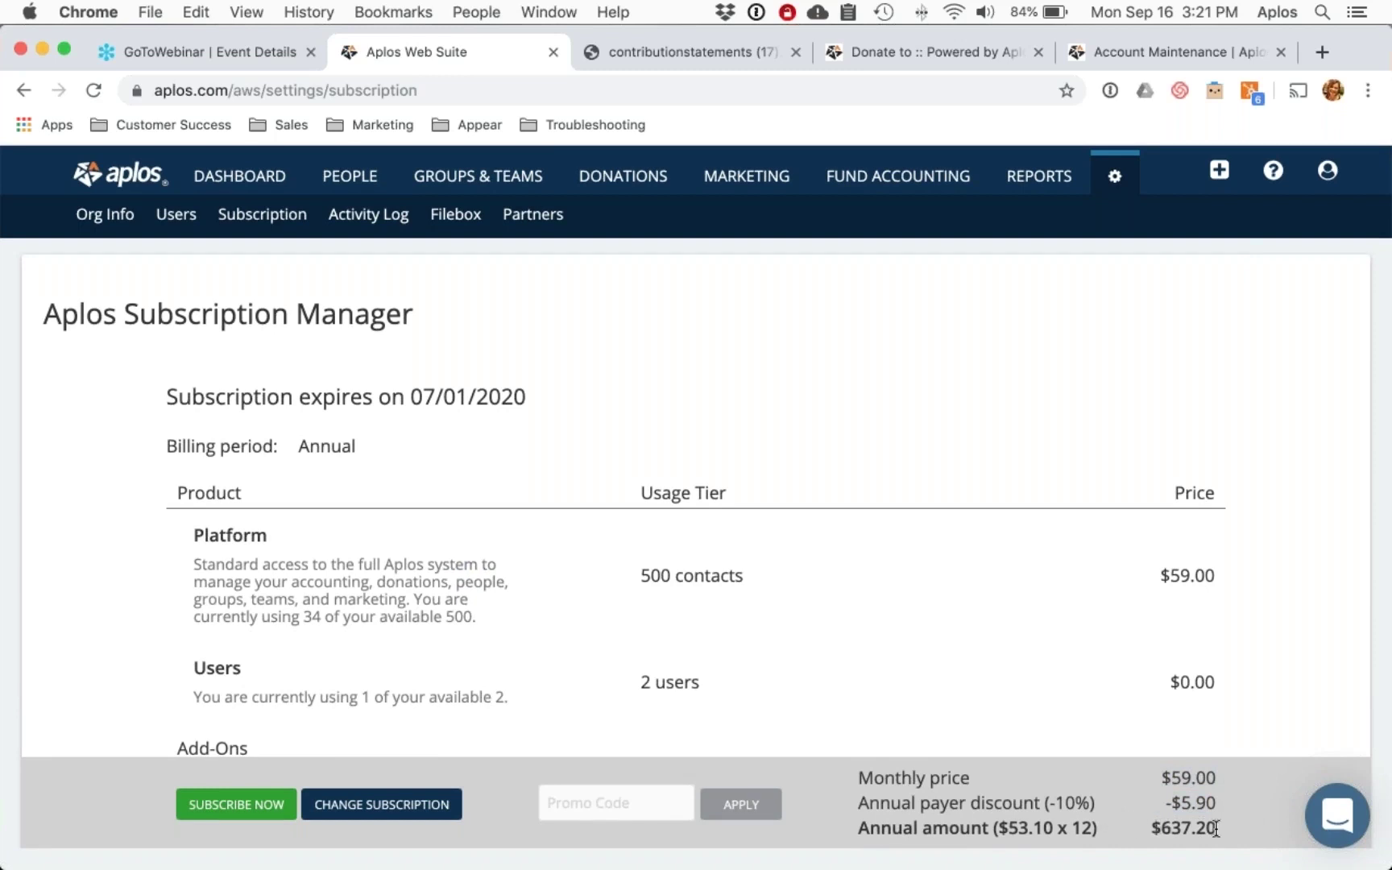
pyautogui.click(604, 804)
pyautogui.click(219, 176)
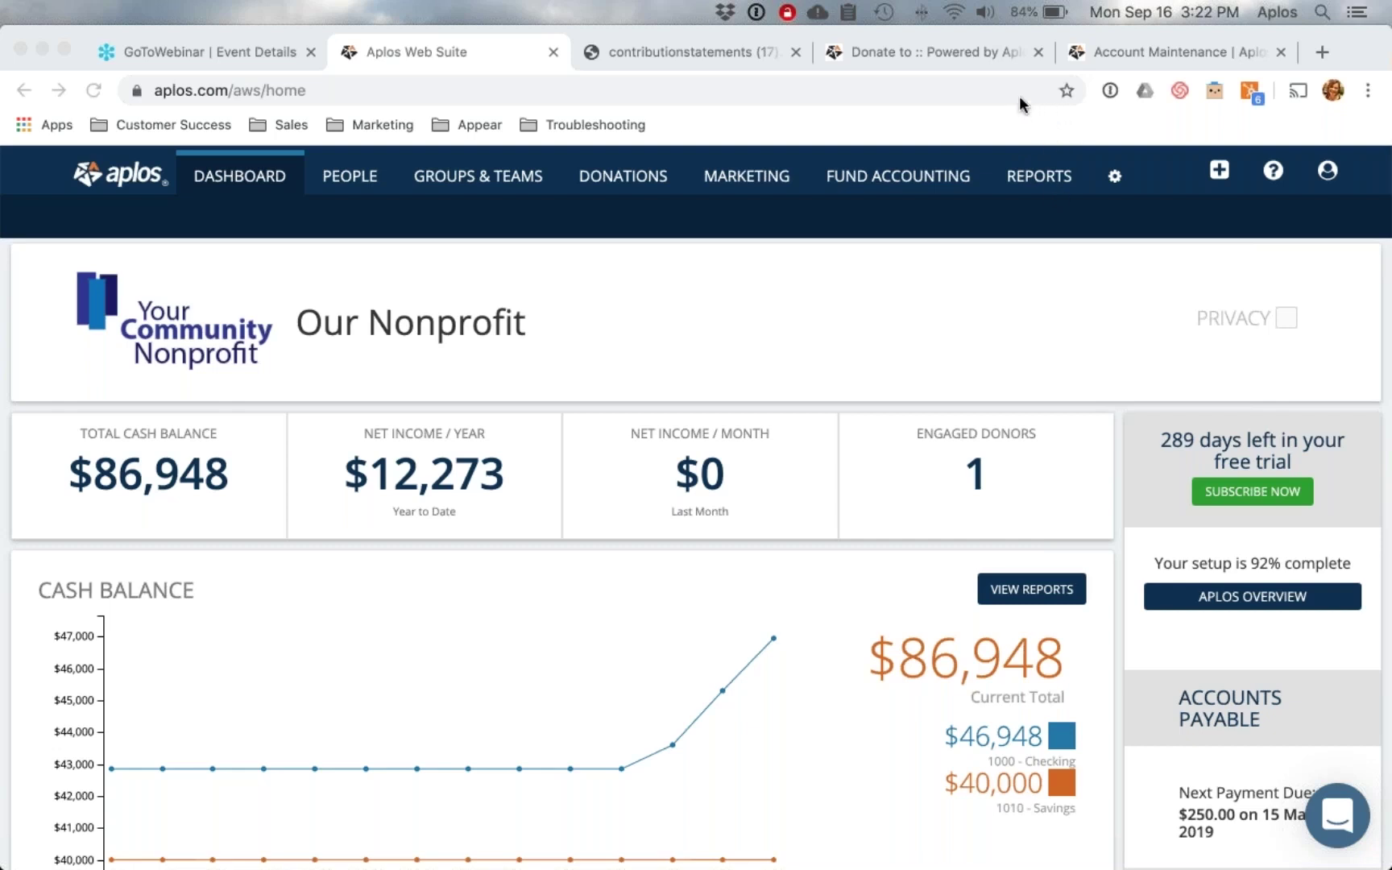
# Step: Open the support messenger, view its new-conversation form, and close the messenger again
pyautogui.click(1329, 815)
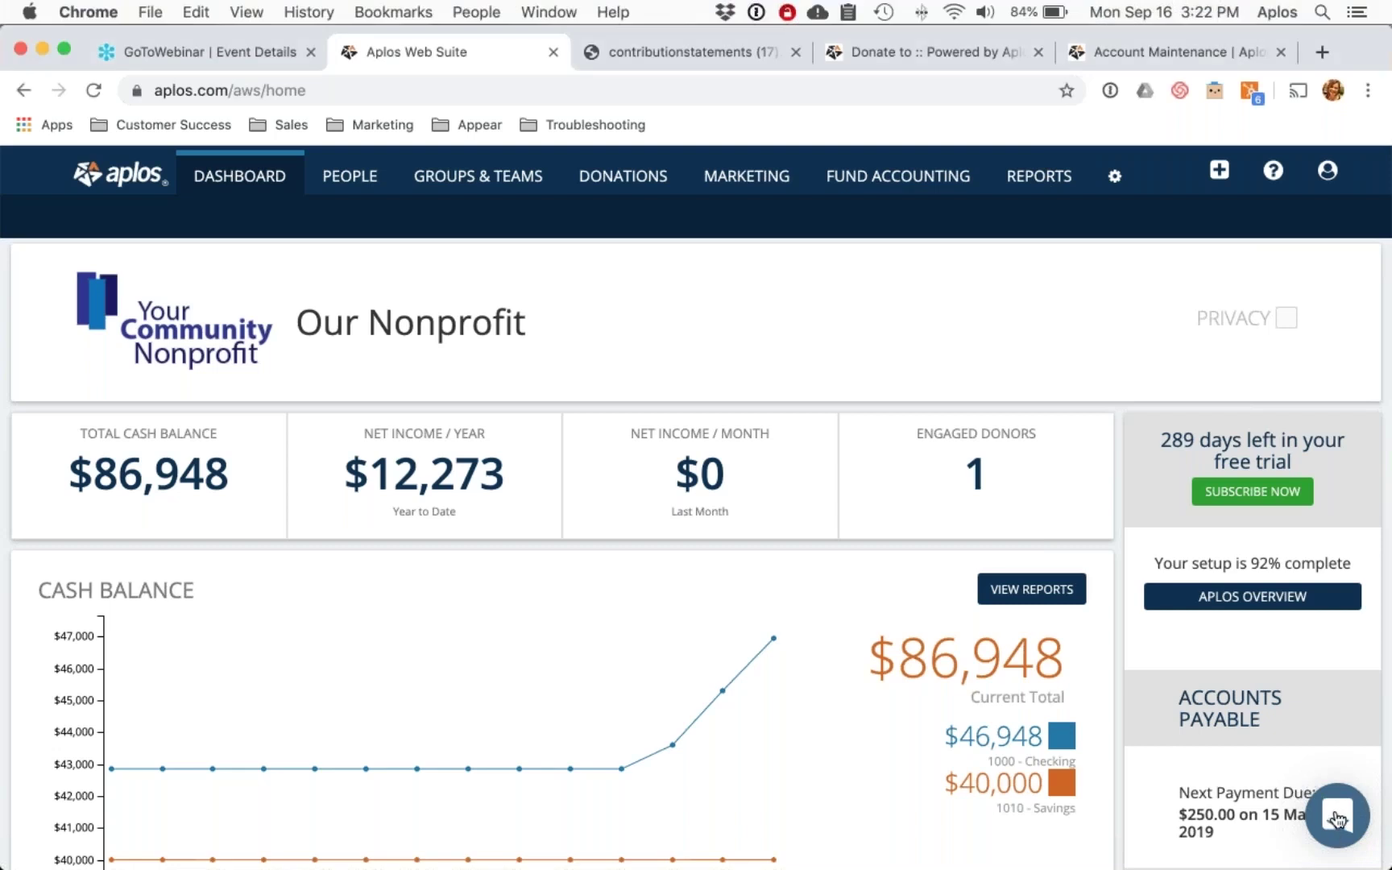
pyautogui.click(1337, 817)
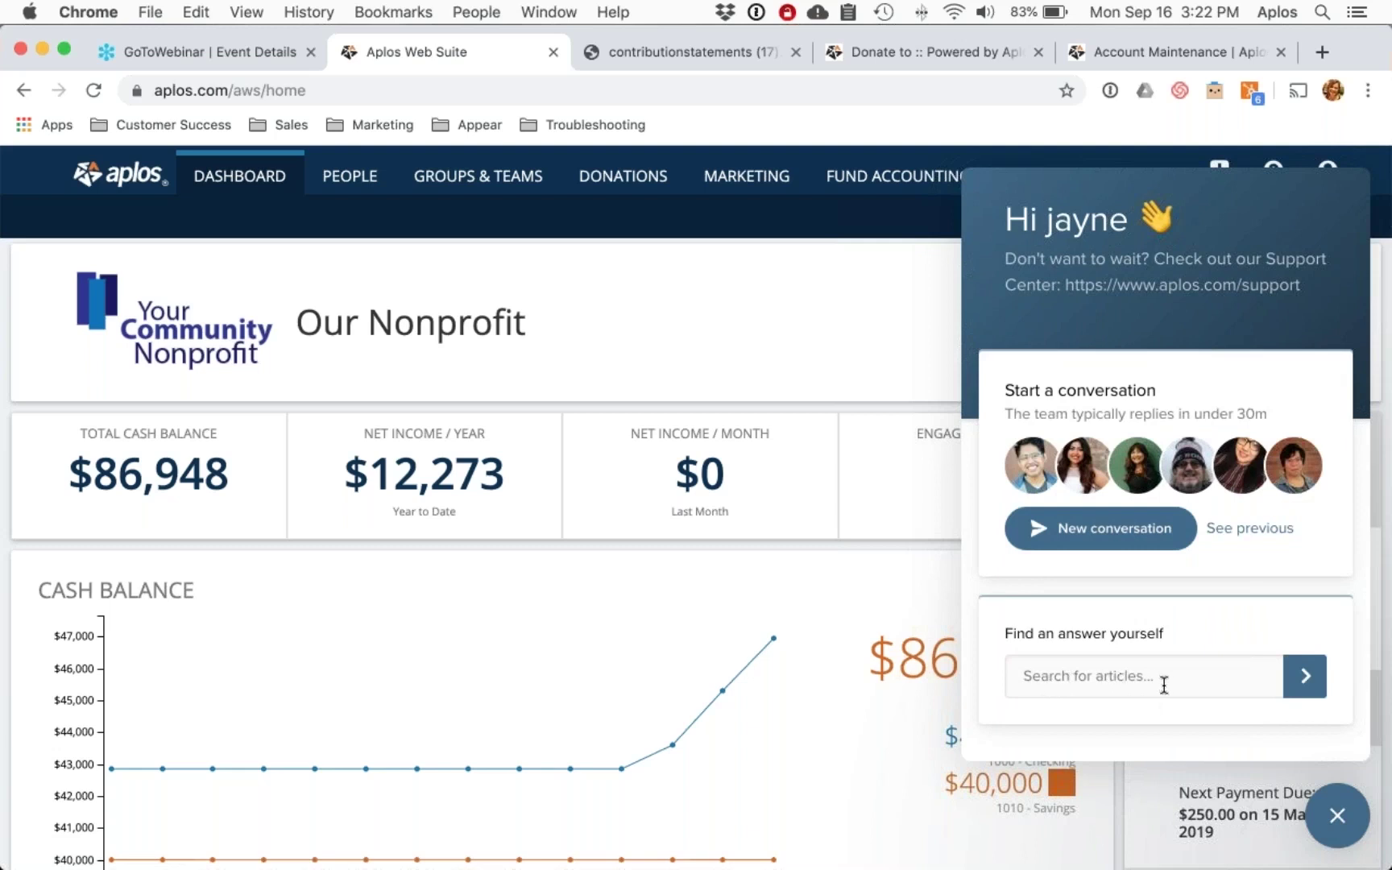
pyautogui.click(1119, 536)
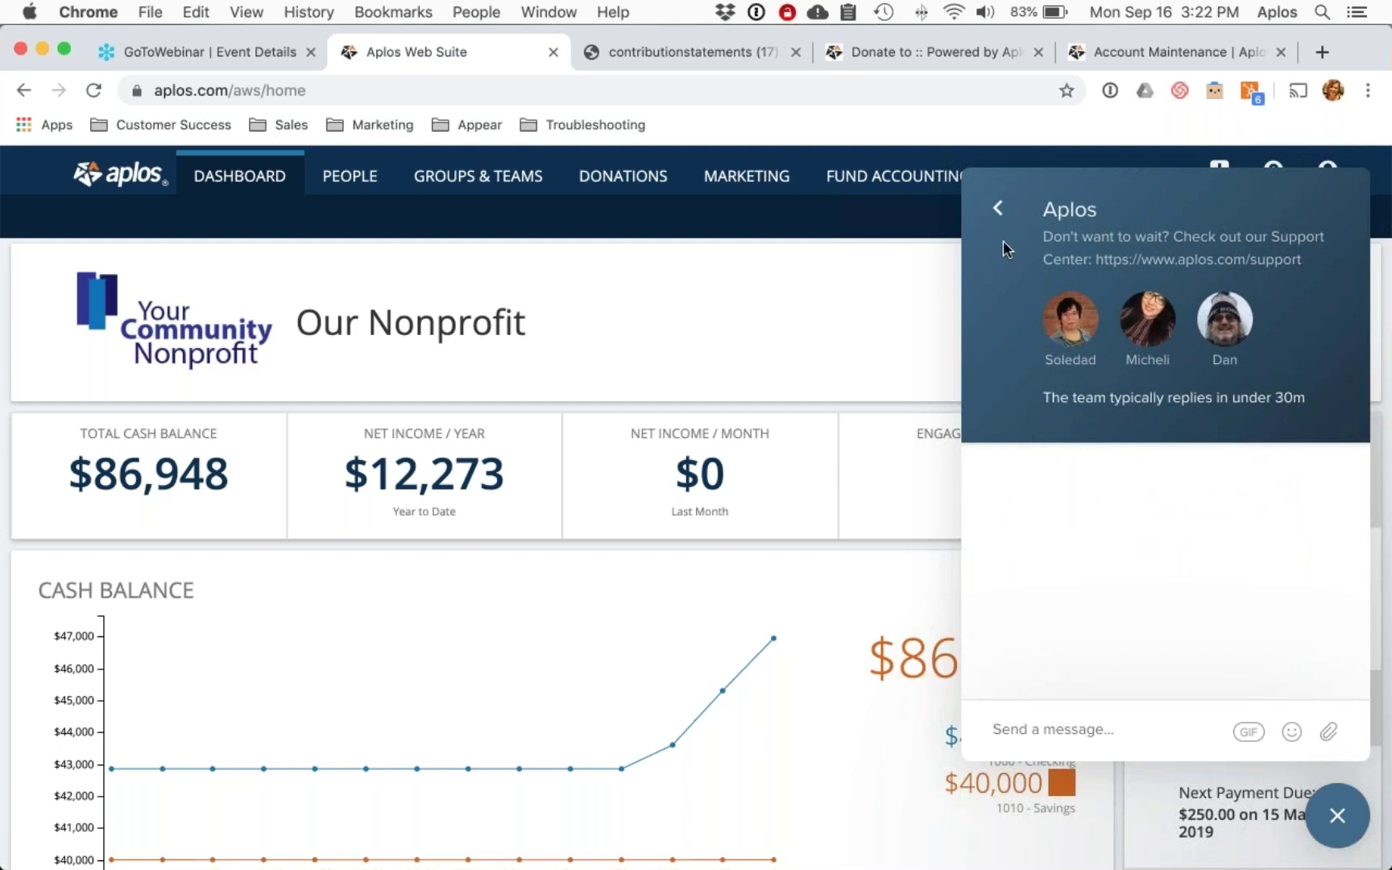
pyautogui.click(997, 208)
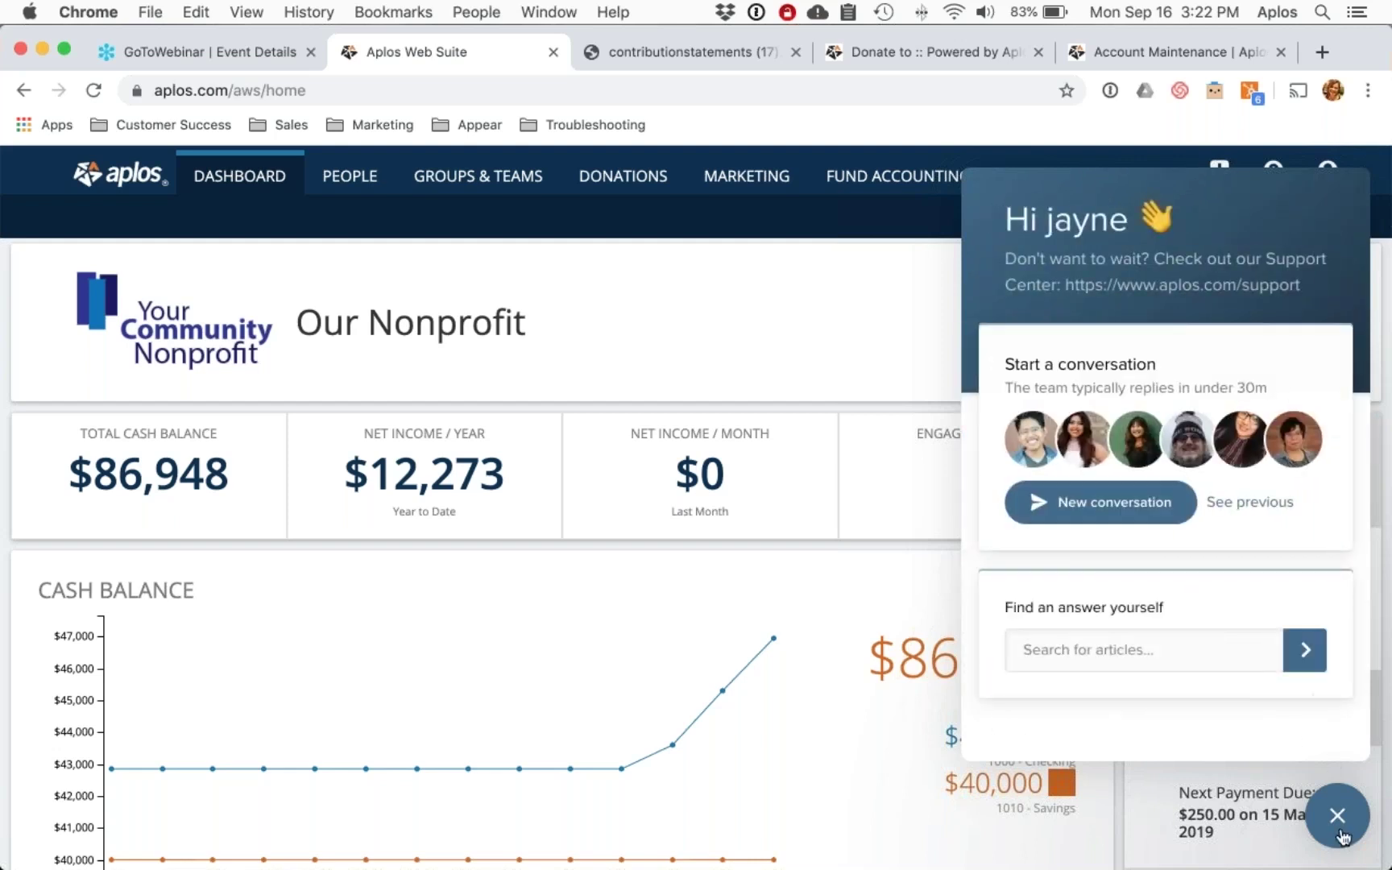
pyautogui.click(1337, 818)
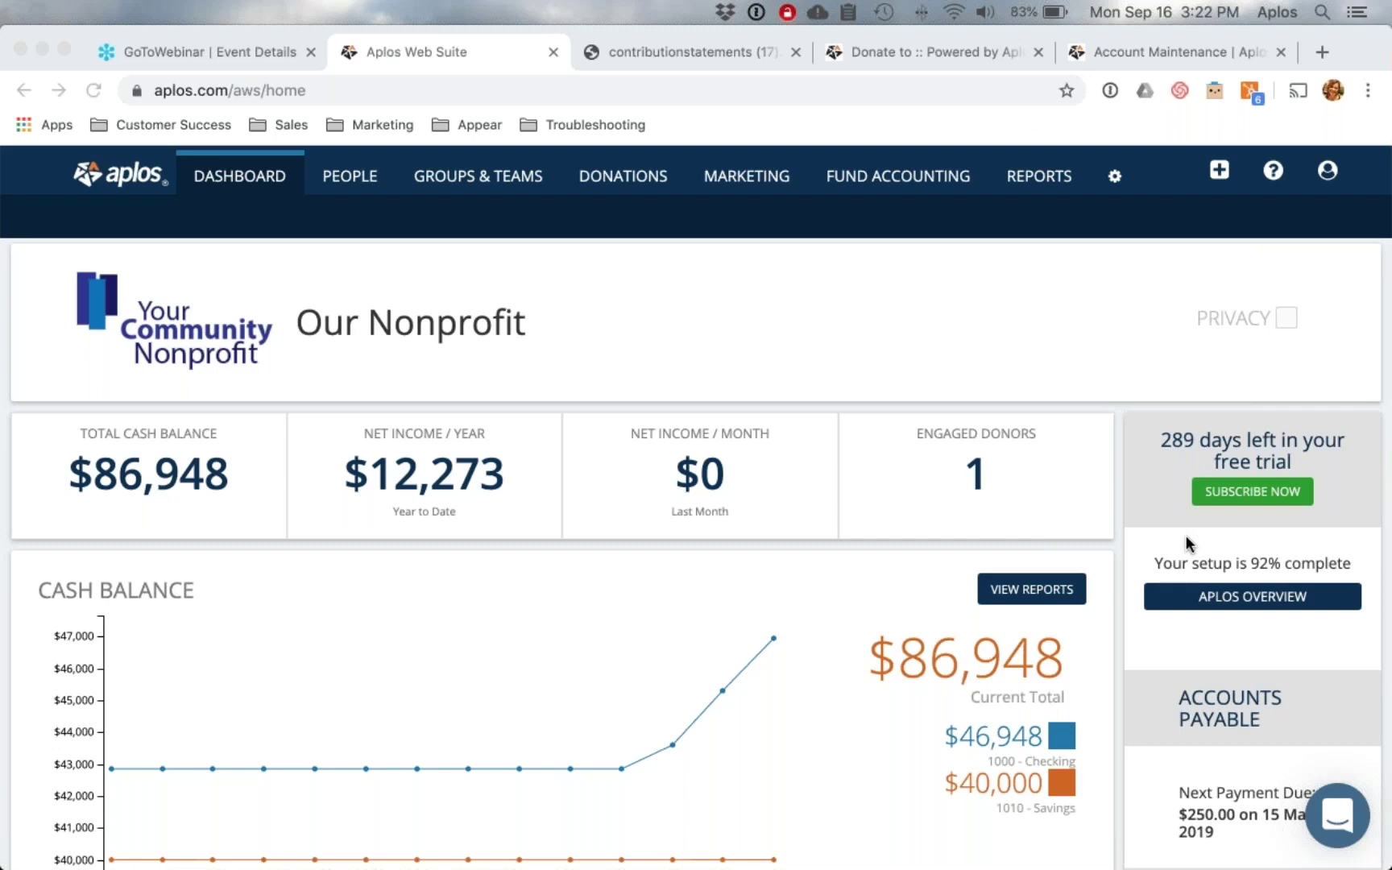
# Step: View the marketing feed of donor activities and the groups management list under Groups & Teams
pyautogui.click(777, 327)
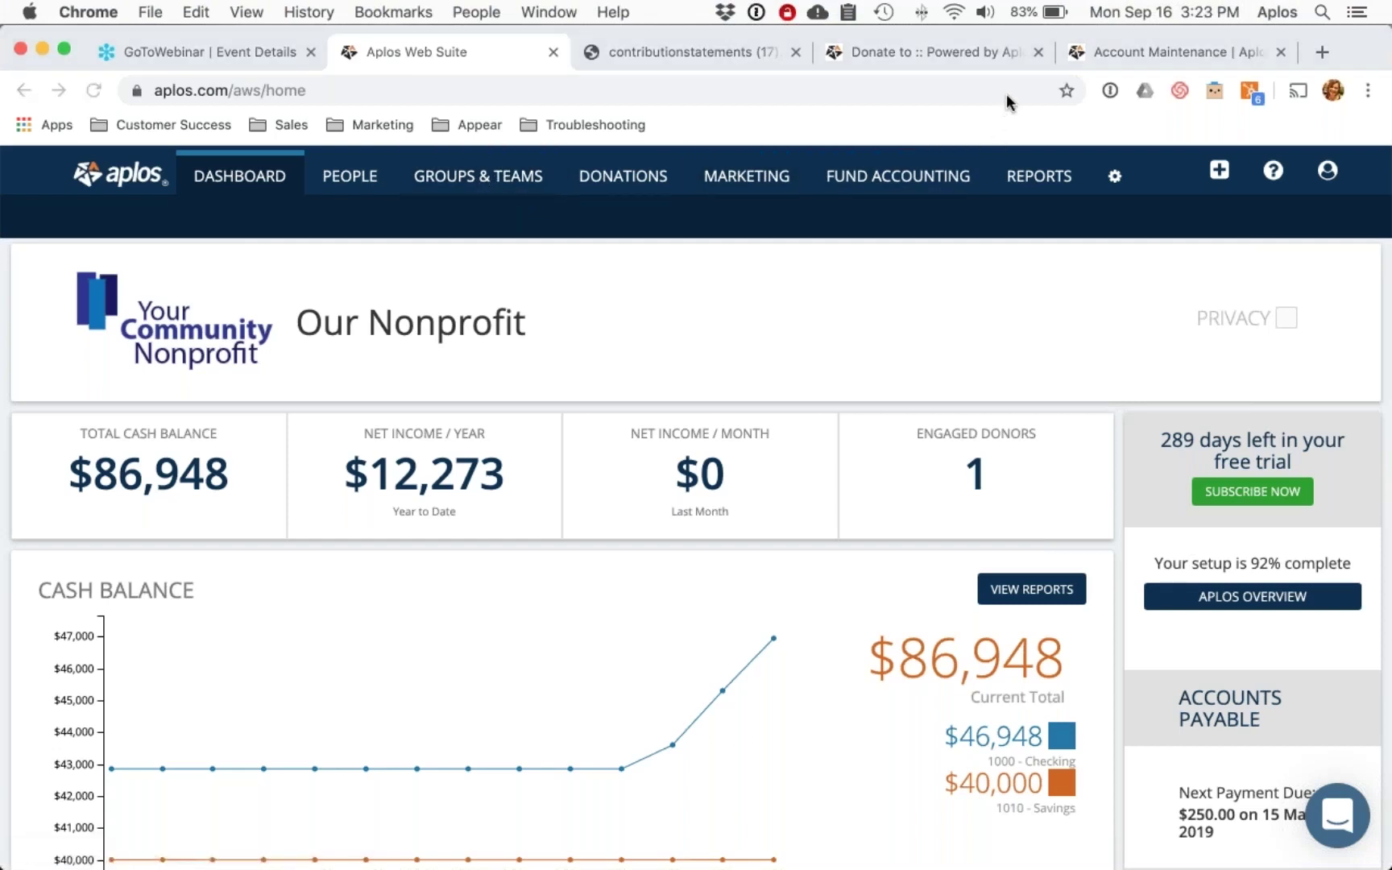
pyautogui.click(748, 177)
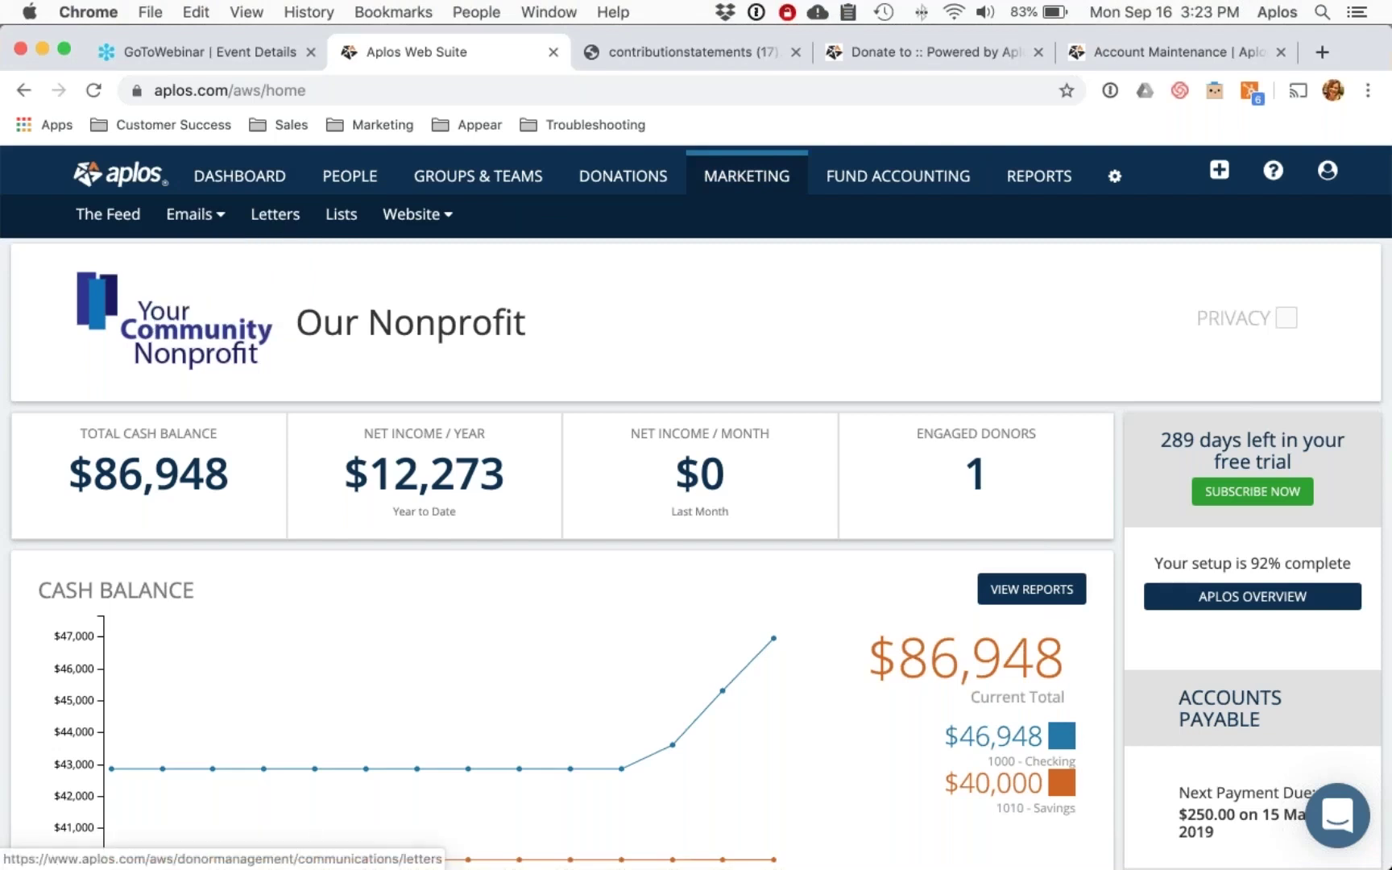
pyautogui.click(121, 218)
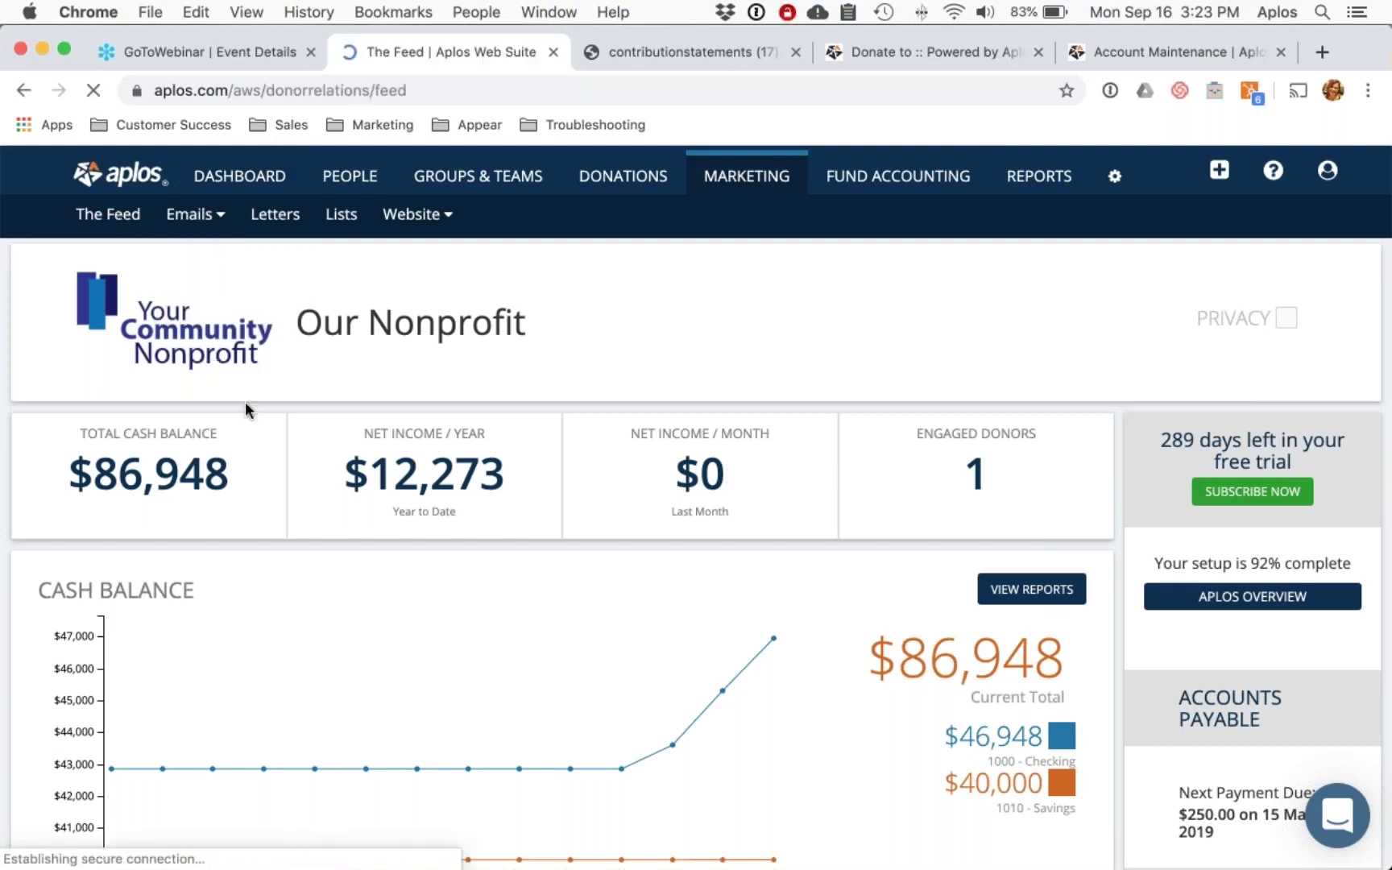
pyautogui.scroll(-2, 328, 598)
pyautogui.scroll(2, 327, 598)
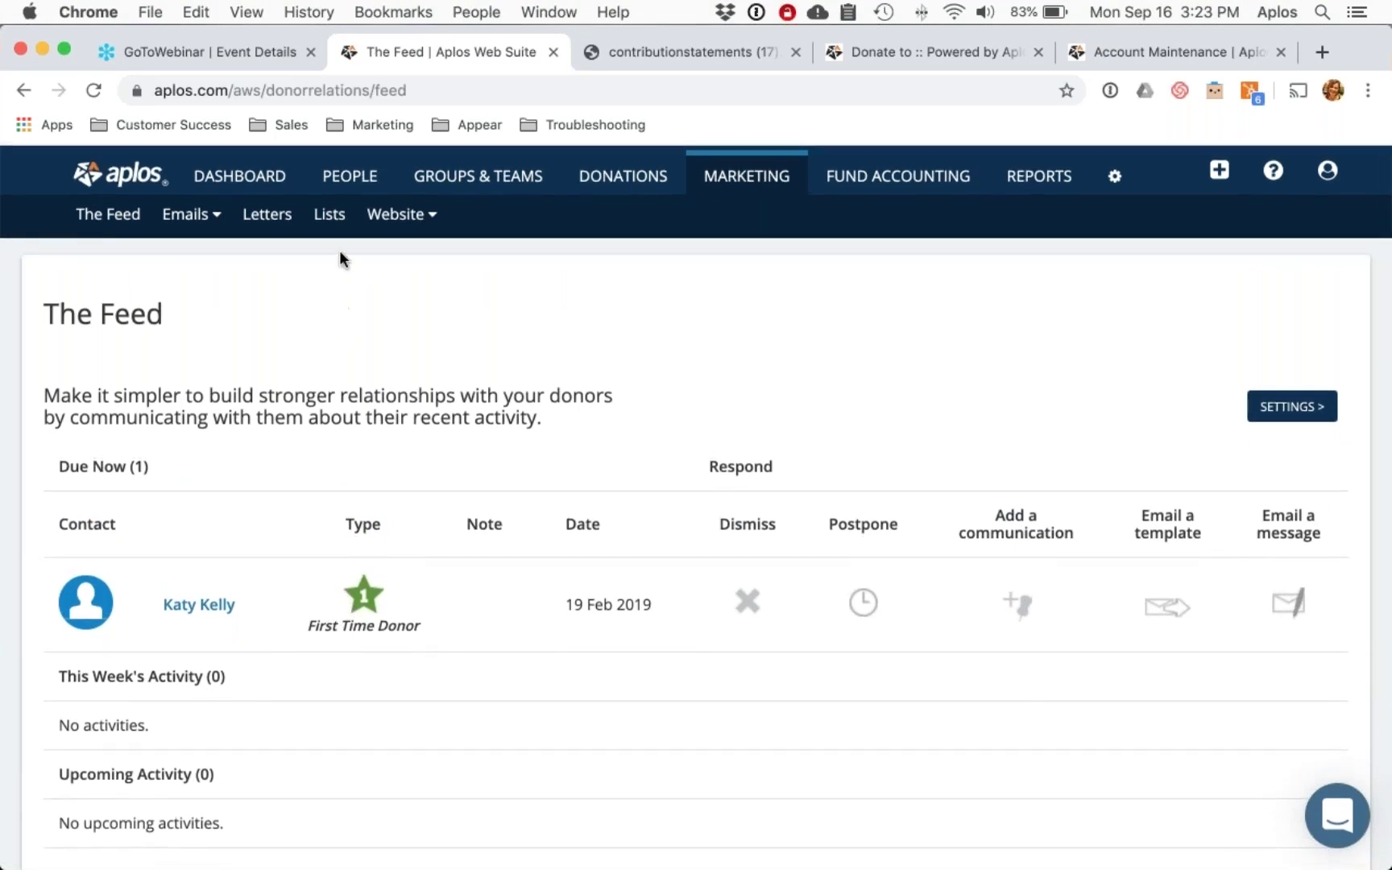
pyautogui.click(490, 180)
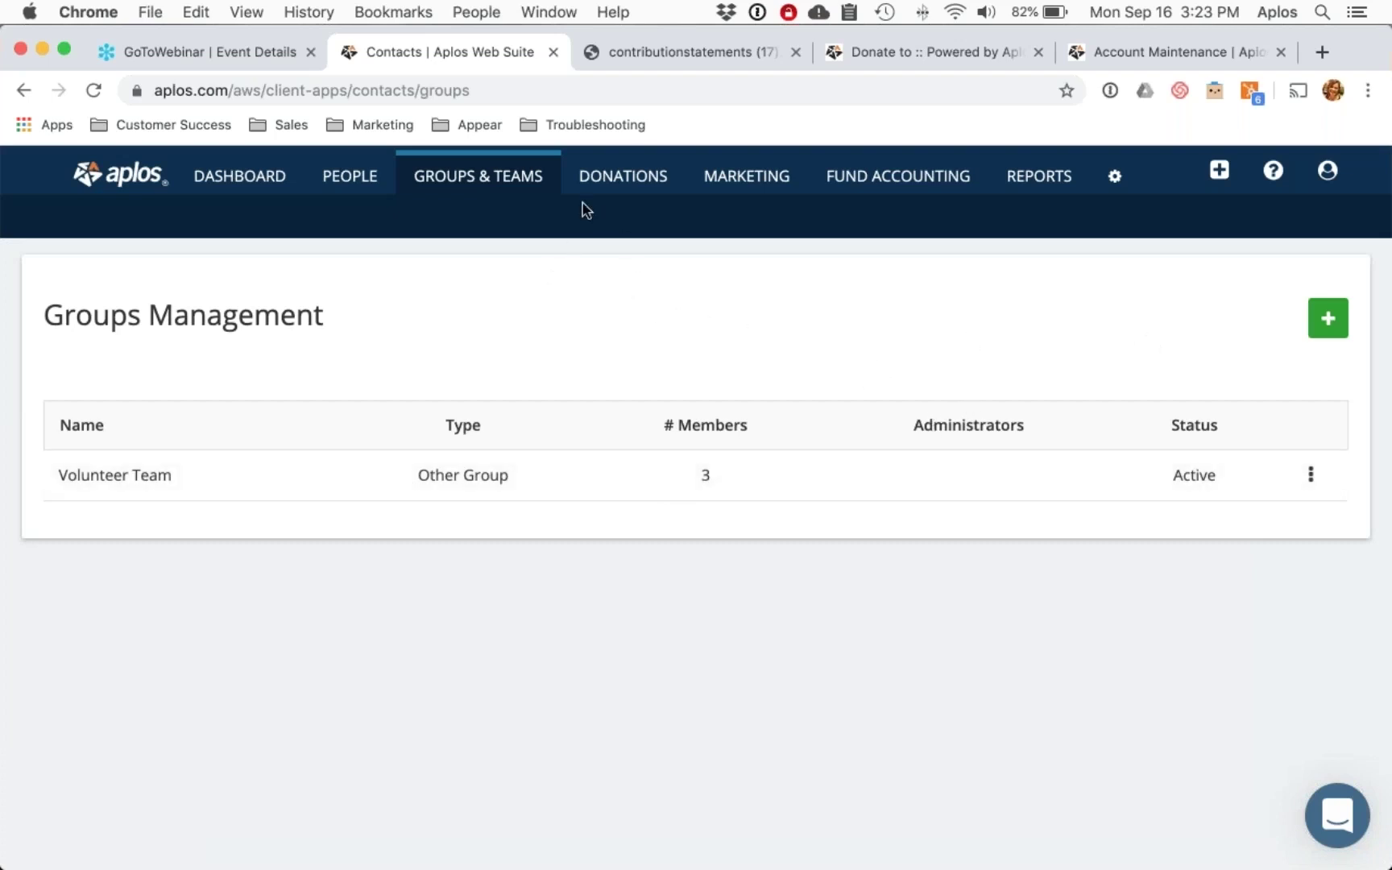
pyautogui.moveTo(612, 188)
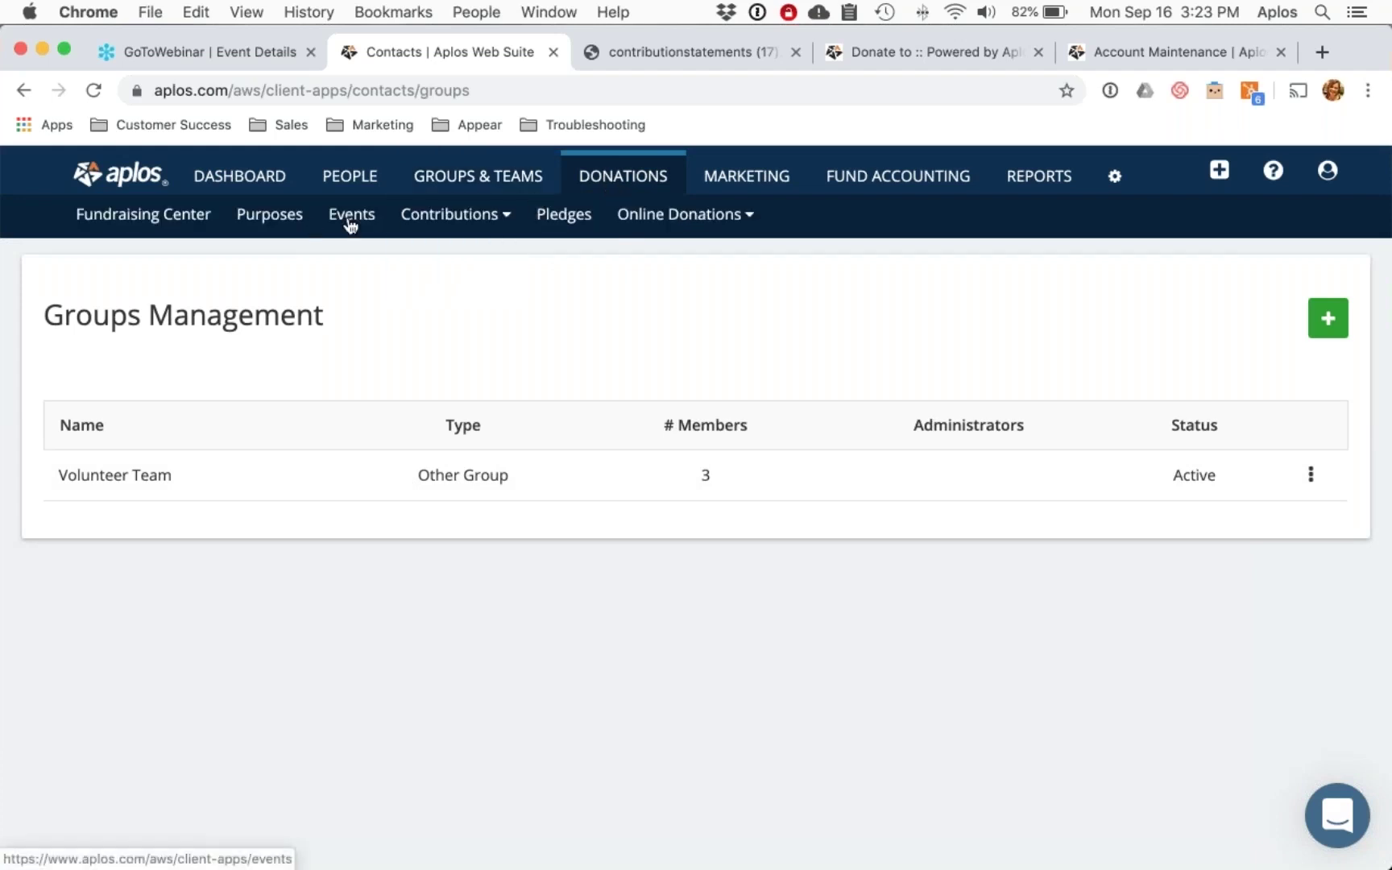
# Step: Return to the dashboard and bring up the support messenger
pyautogui.click(255, 176)
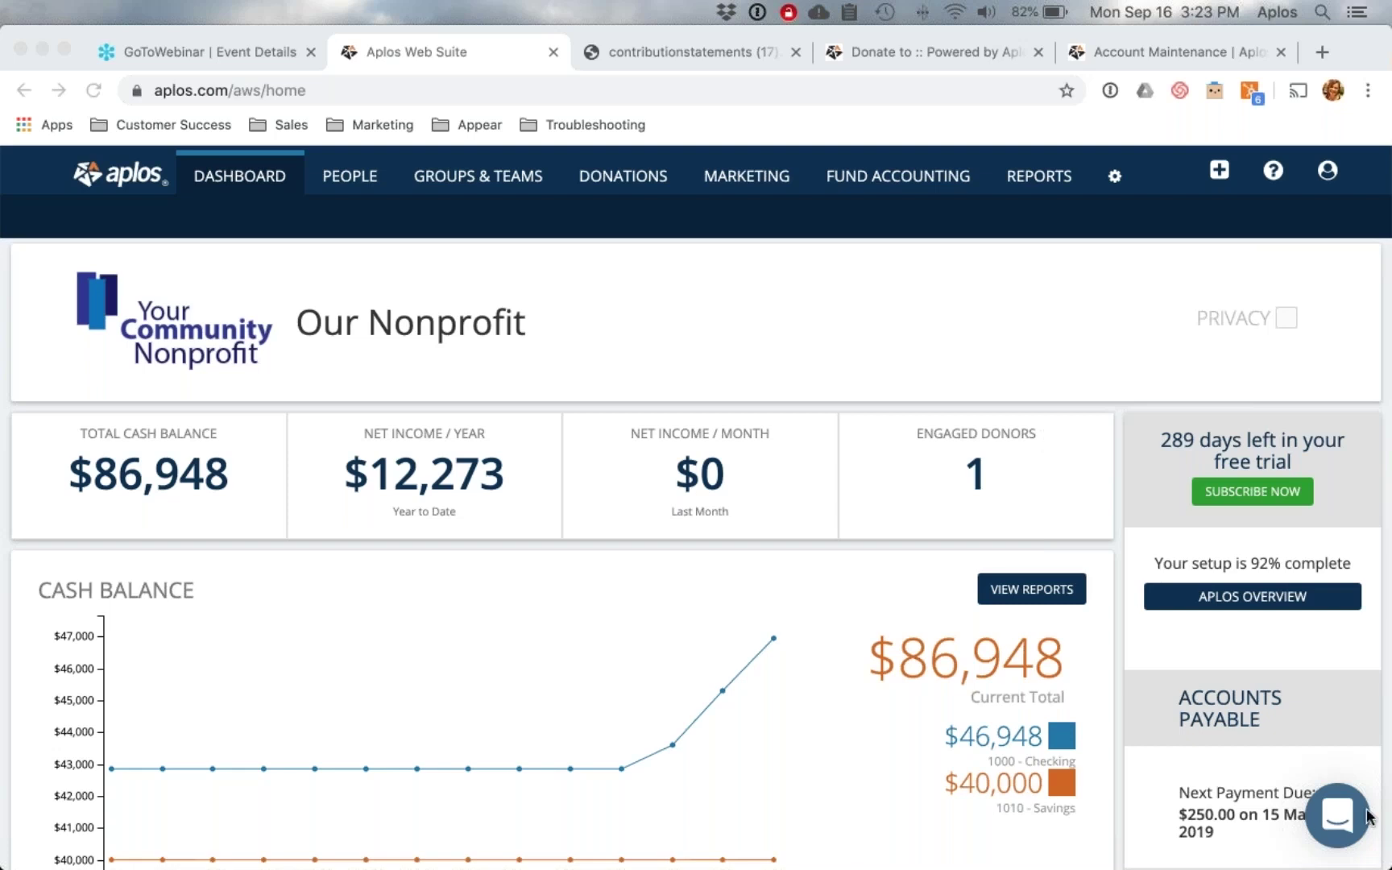
pyautogui.click(1353, 830)
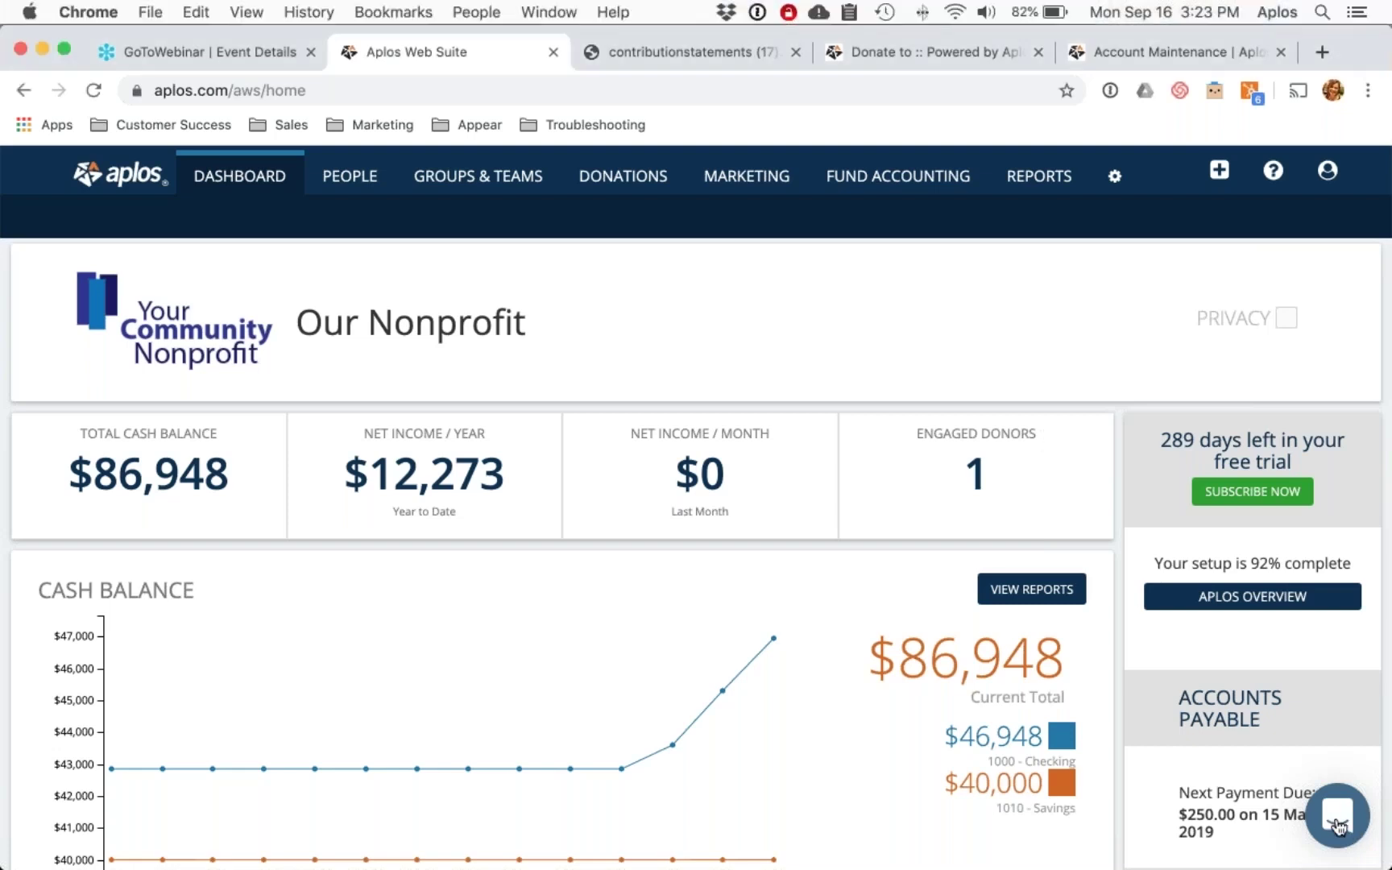